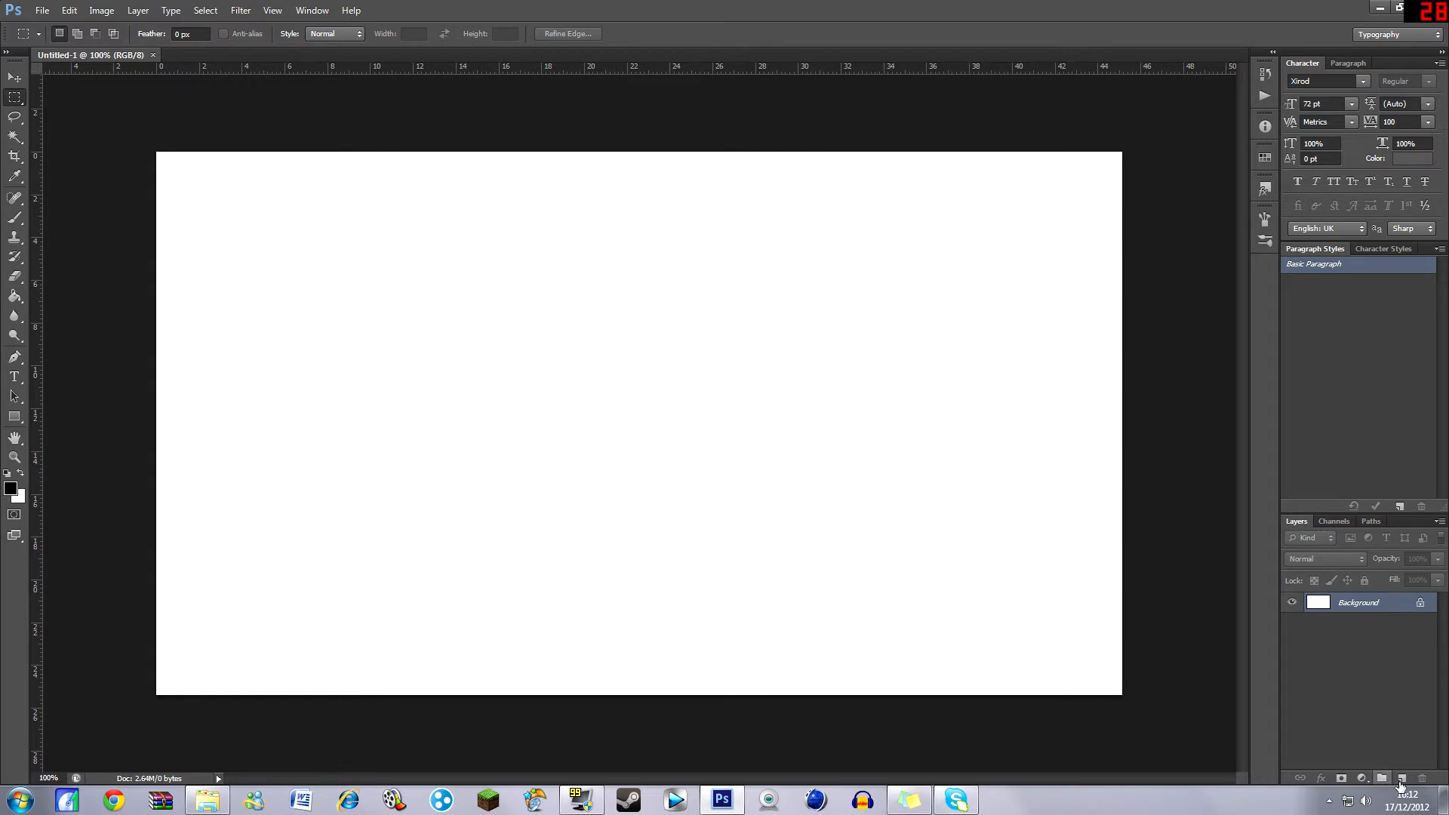
Add five new empty layers above the Background layer.
click(1401, 777)
click(1401, 778)
click(1401, 778)
click(1401, 778)
click(1401, 778)
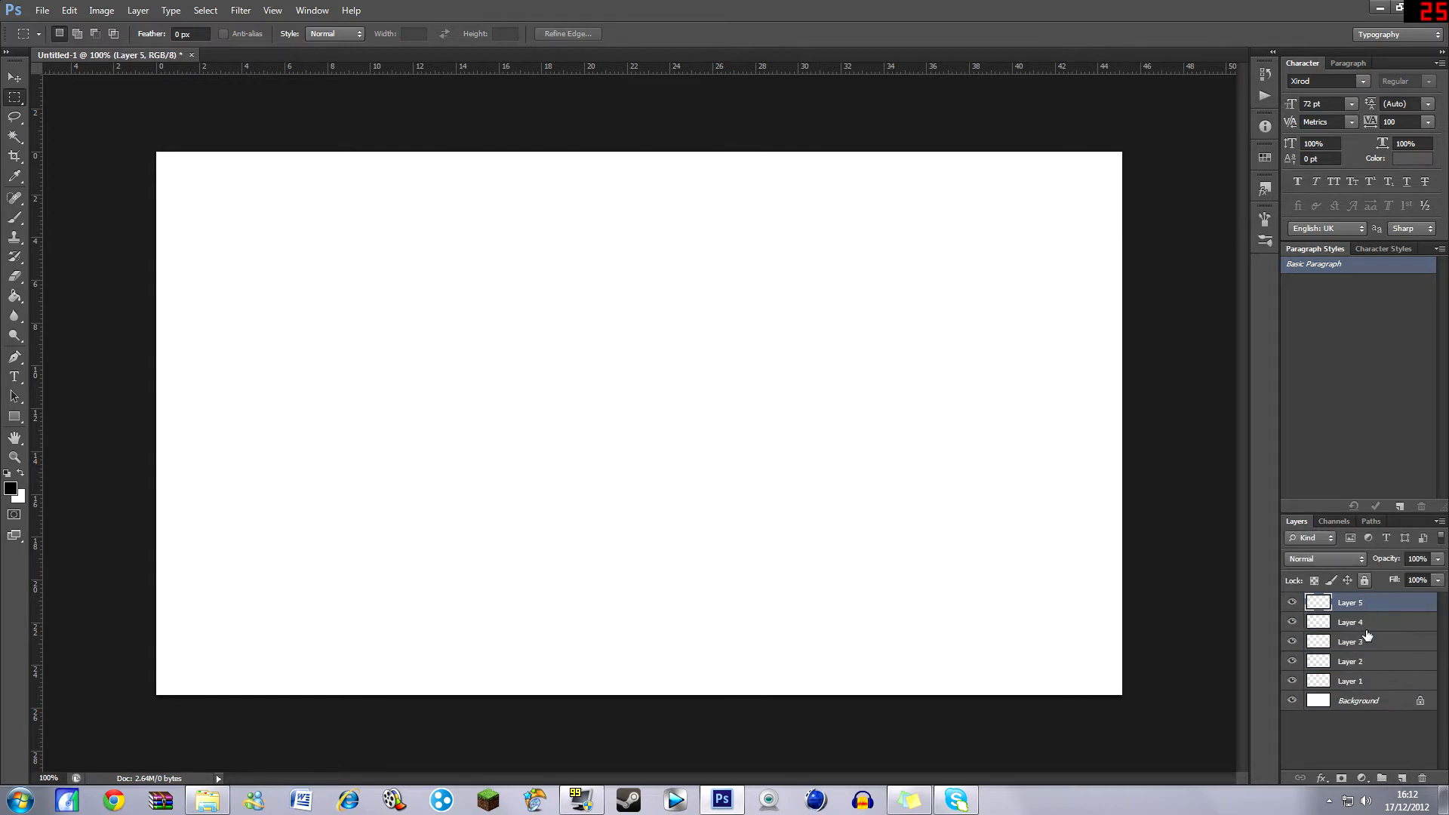
Convert the locked Background into a regular layer, keeping the default name Layer 0.
click(1389, 698)
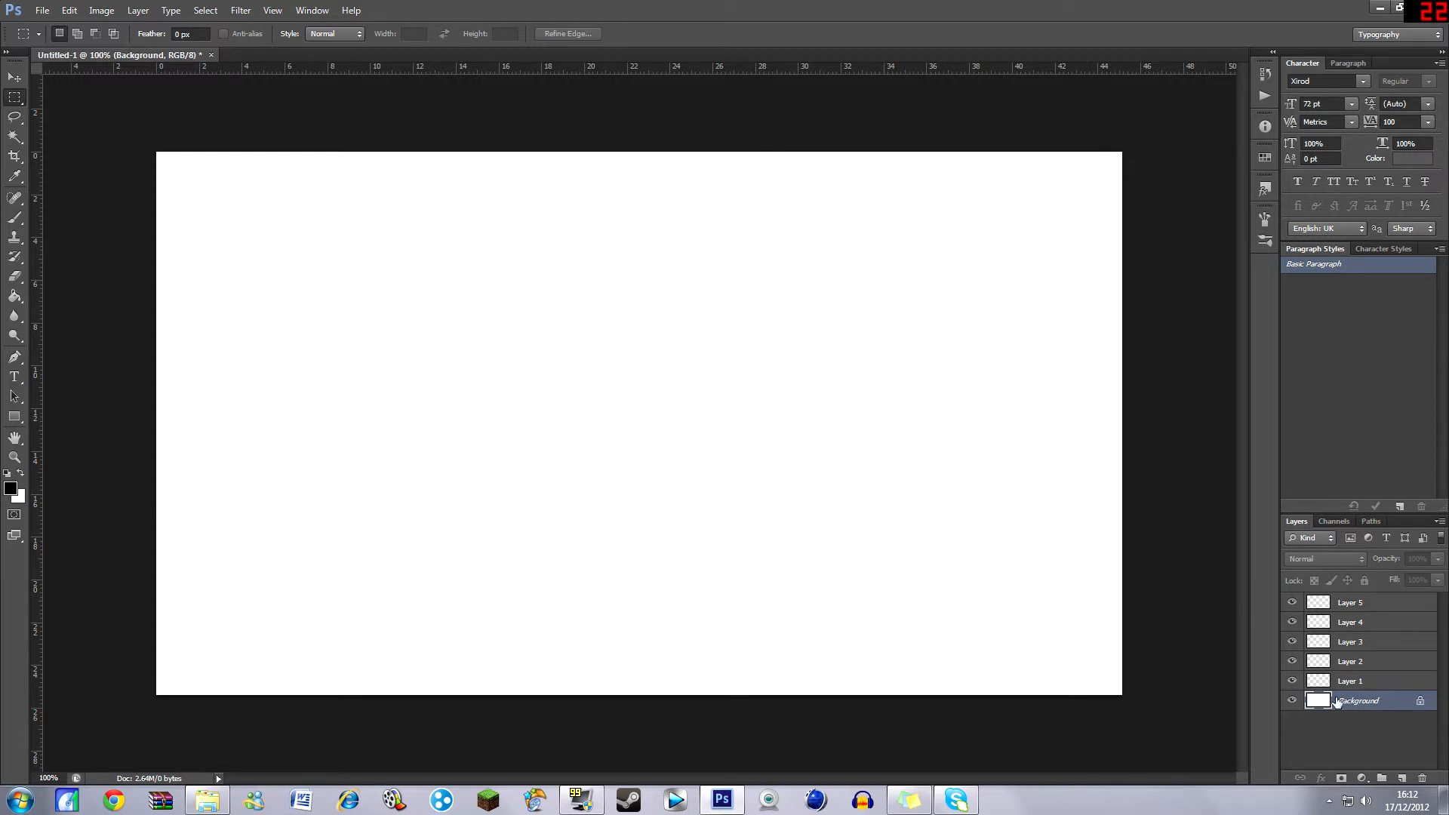
double_click(1400, 704)
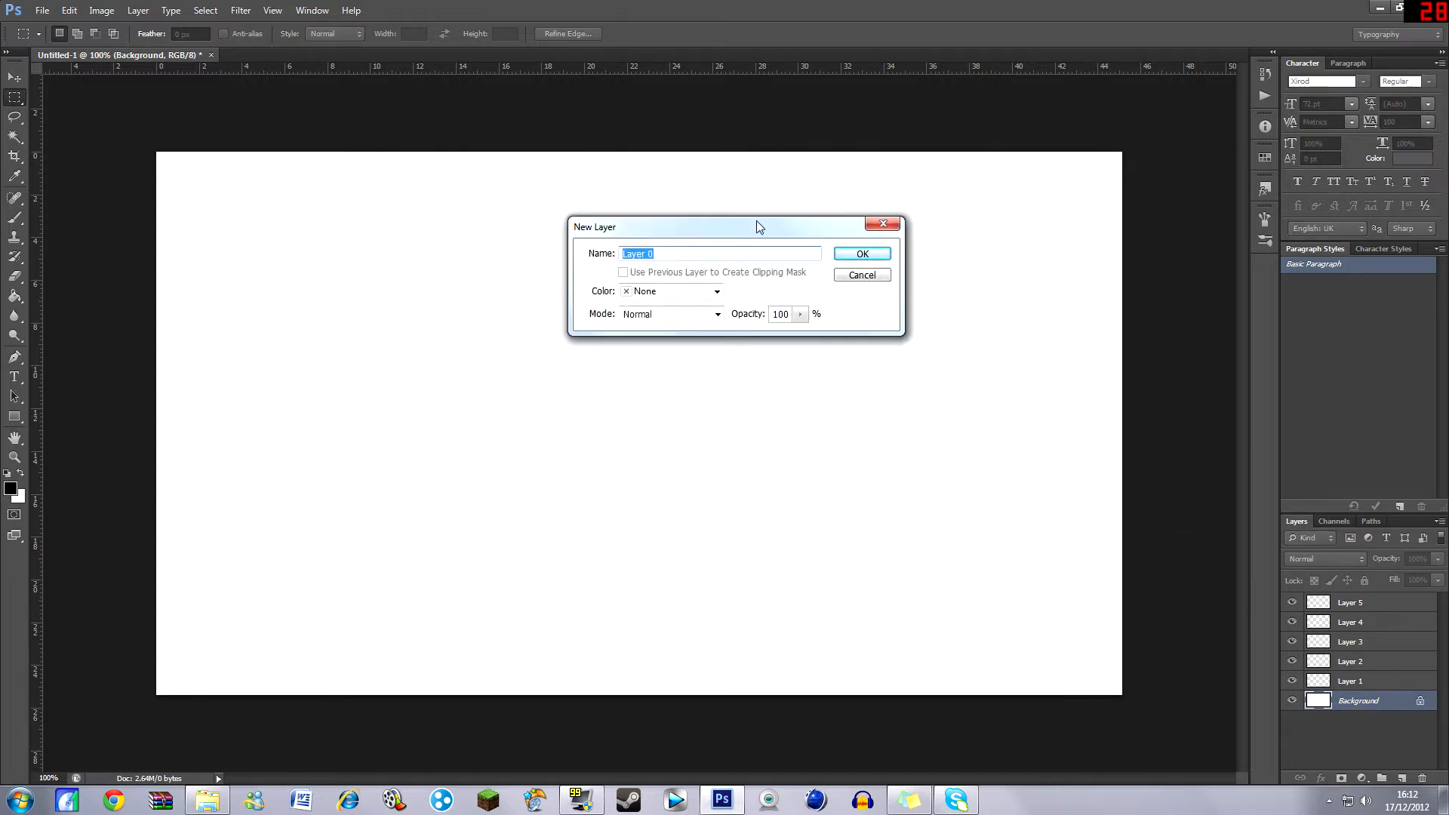
click(877, 257)
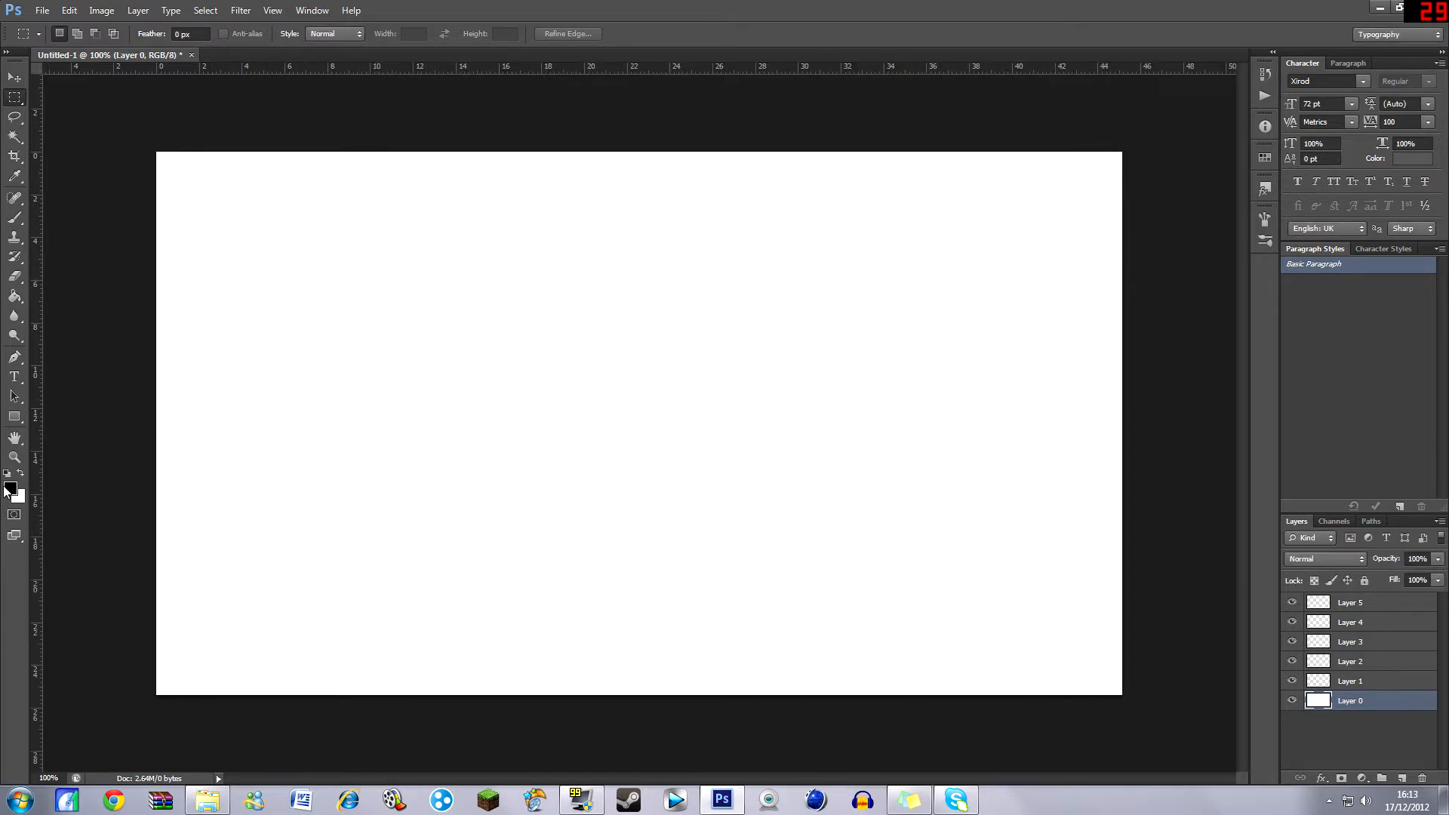
Fill Layer 0 with black using the Paint Bucket.
click(14, 296)
click(436, 302)
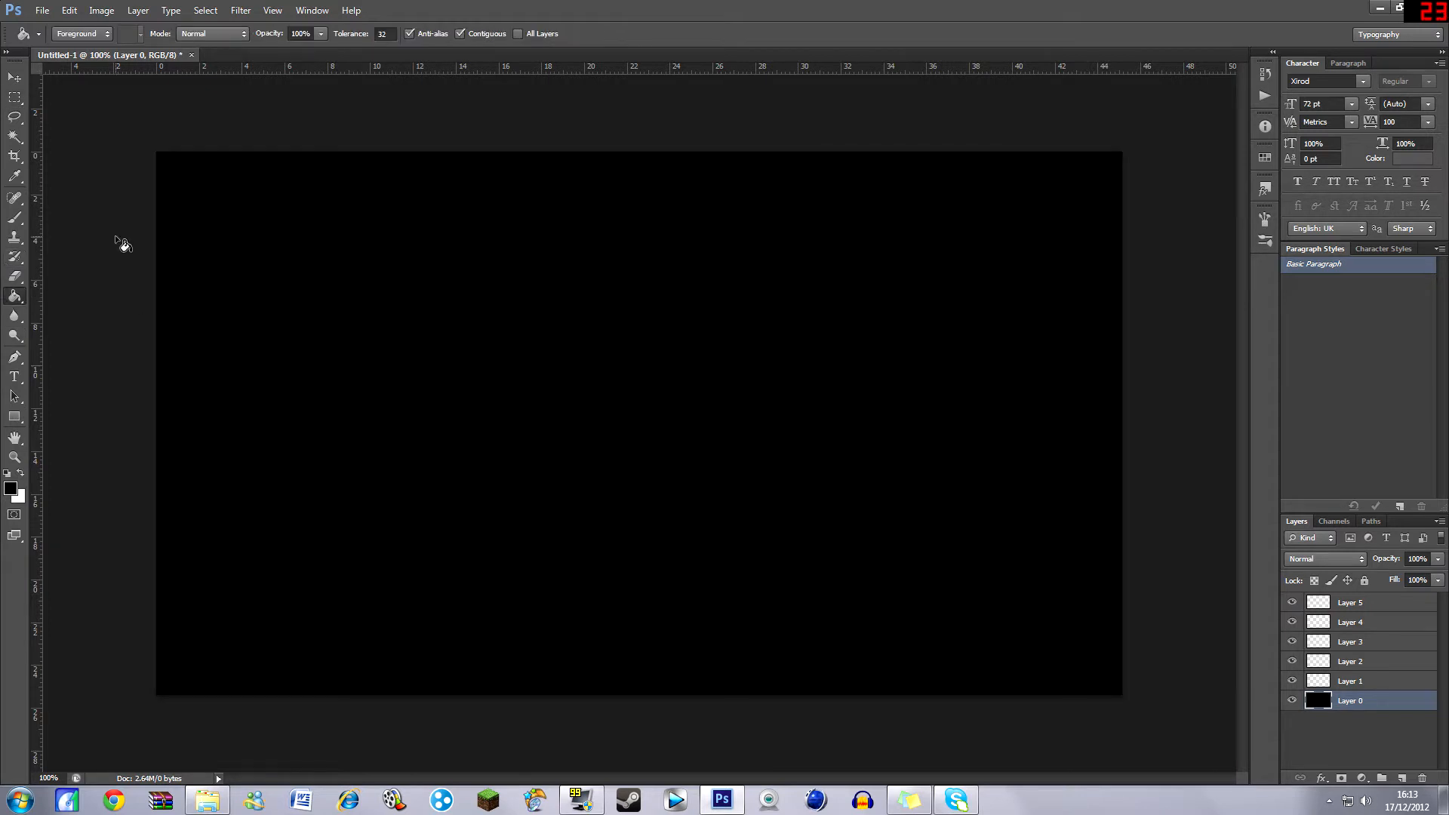
Set the foreground colour to white and fill Layer 0 with it using the Paint Bucket.
click(11, 489)
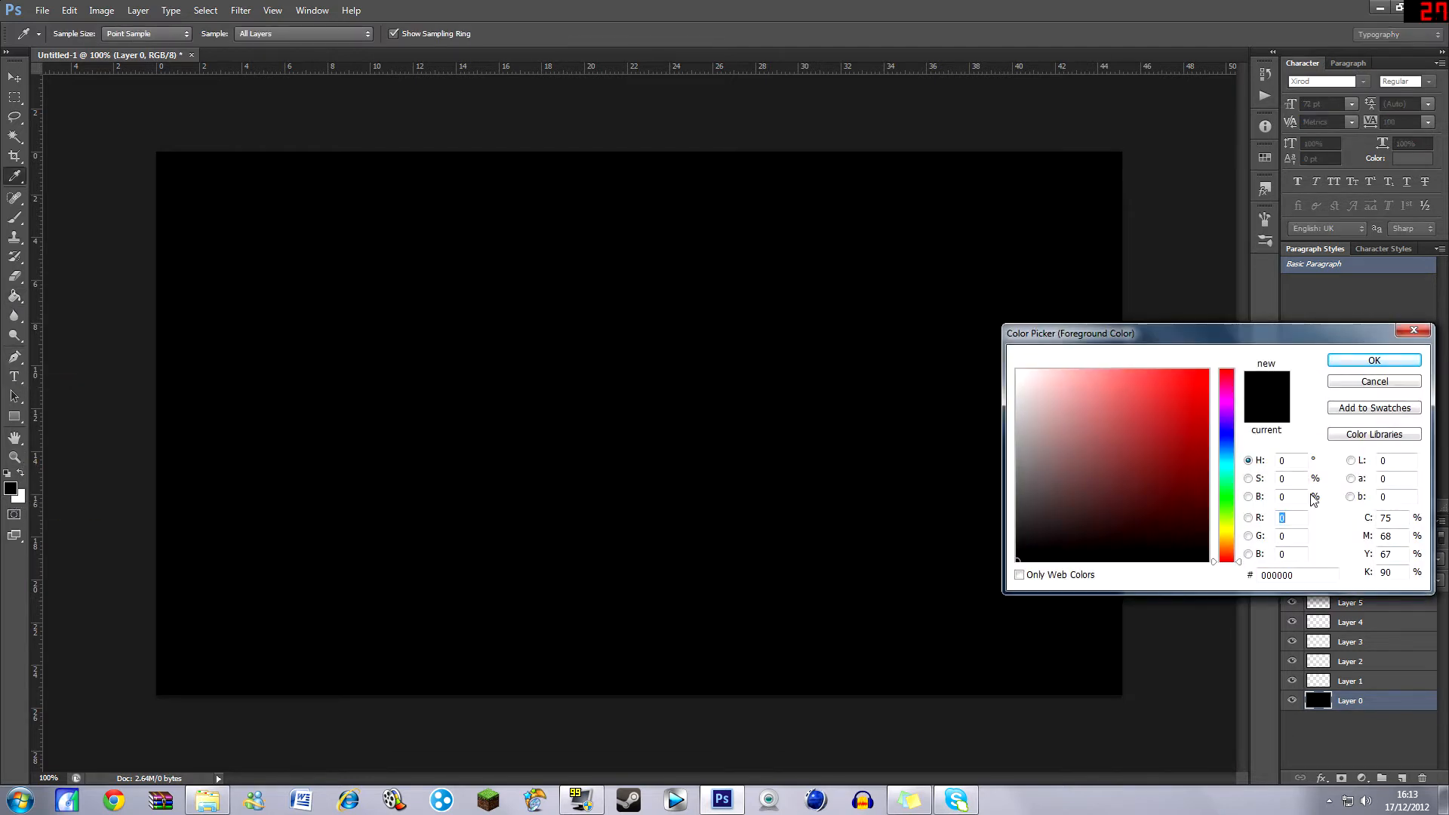
drag(1056, 384, 915, 297)
click(1366, 362)
key(g)
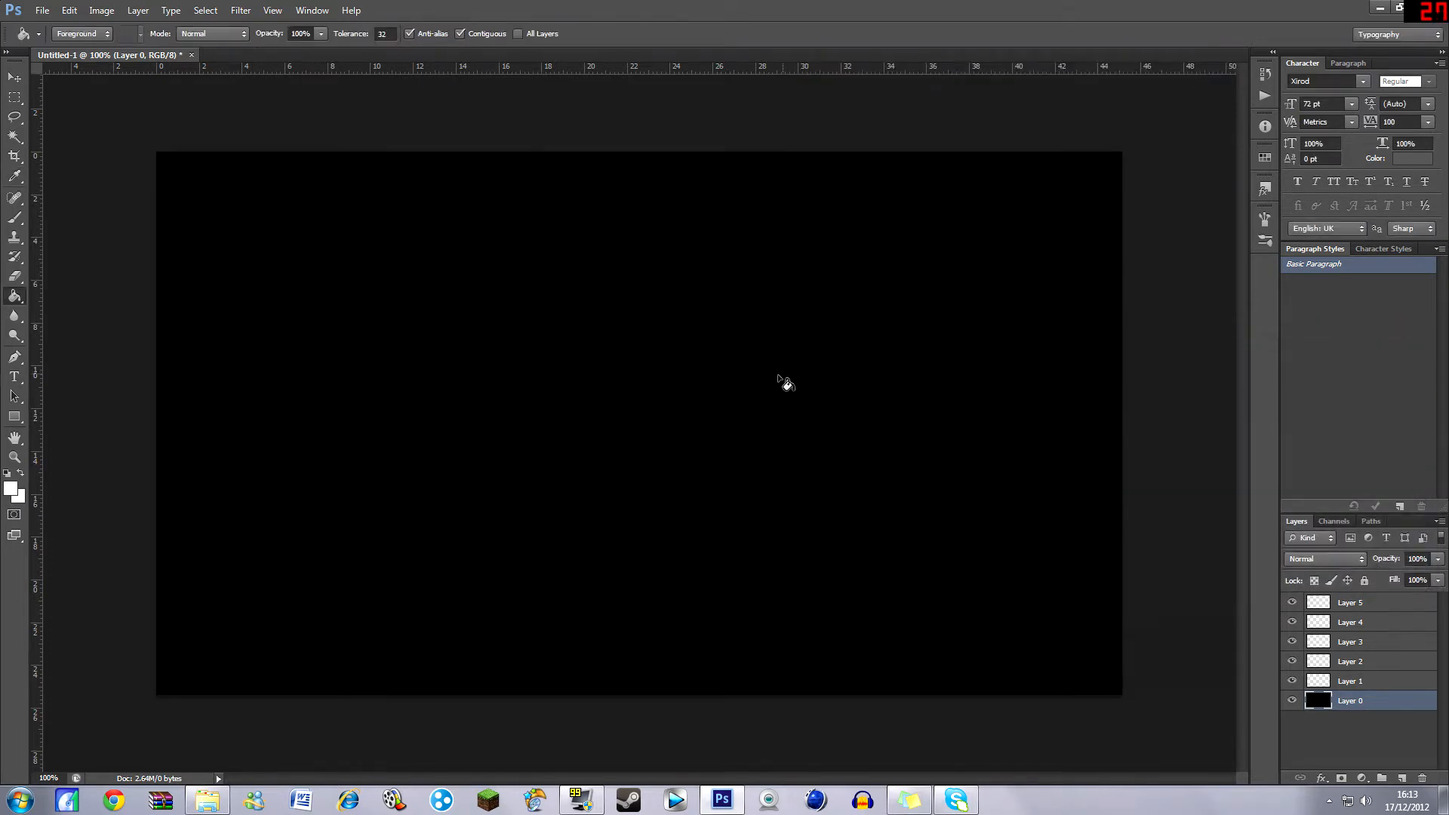
click(785, 384)
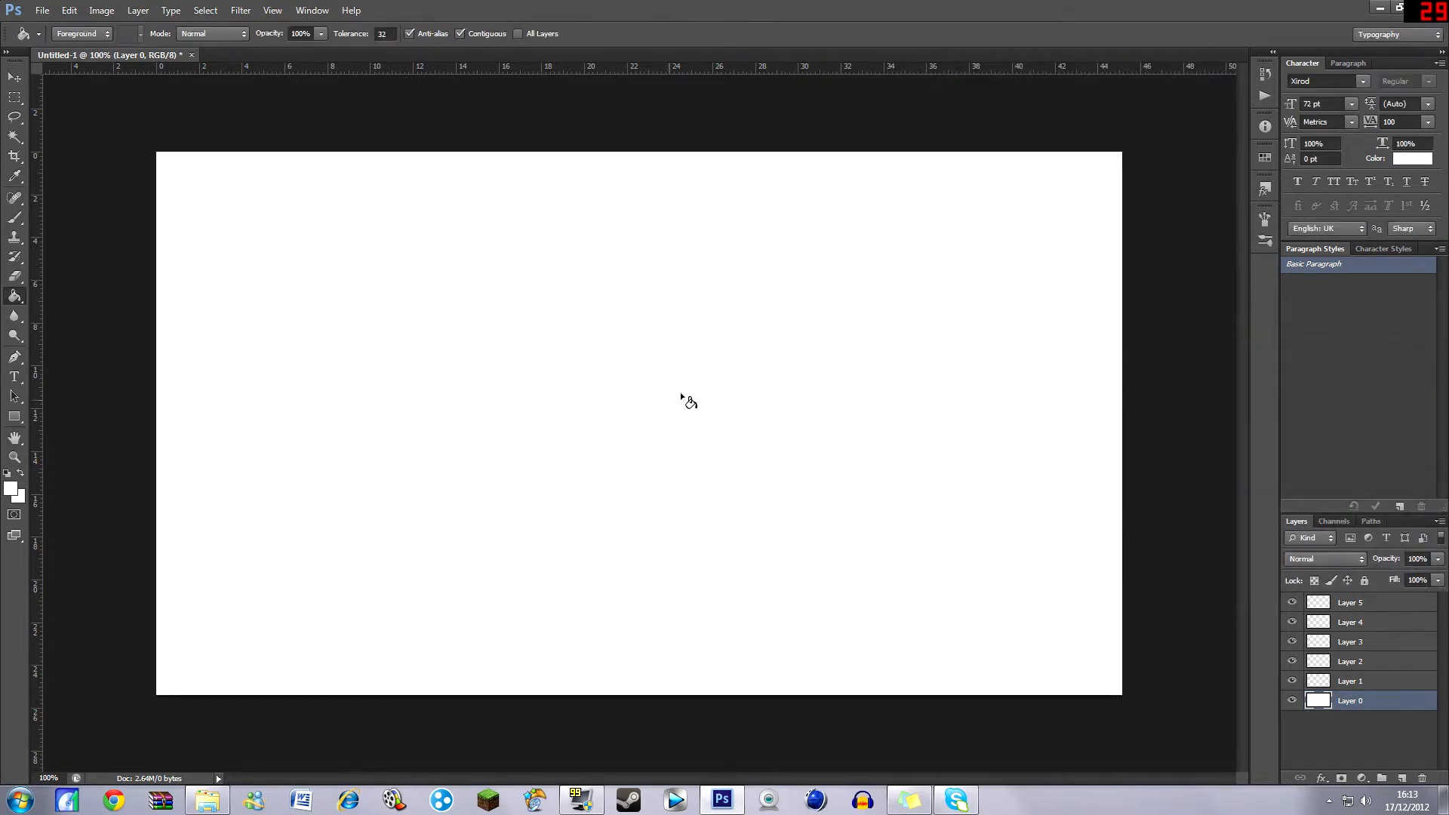
Add the text HAMSTER in 72 pt Xirod near the middle of the canvas.
click(14, 375)
click(364, 418)
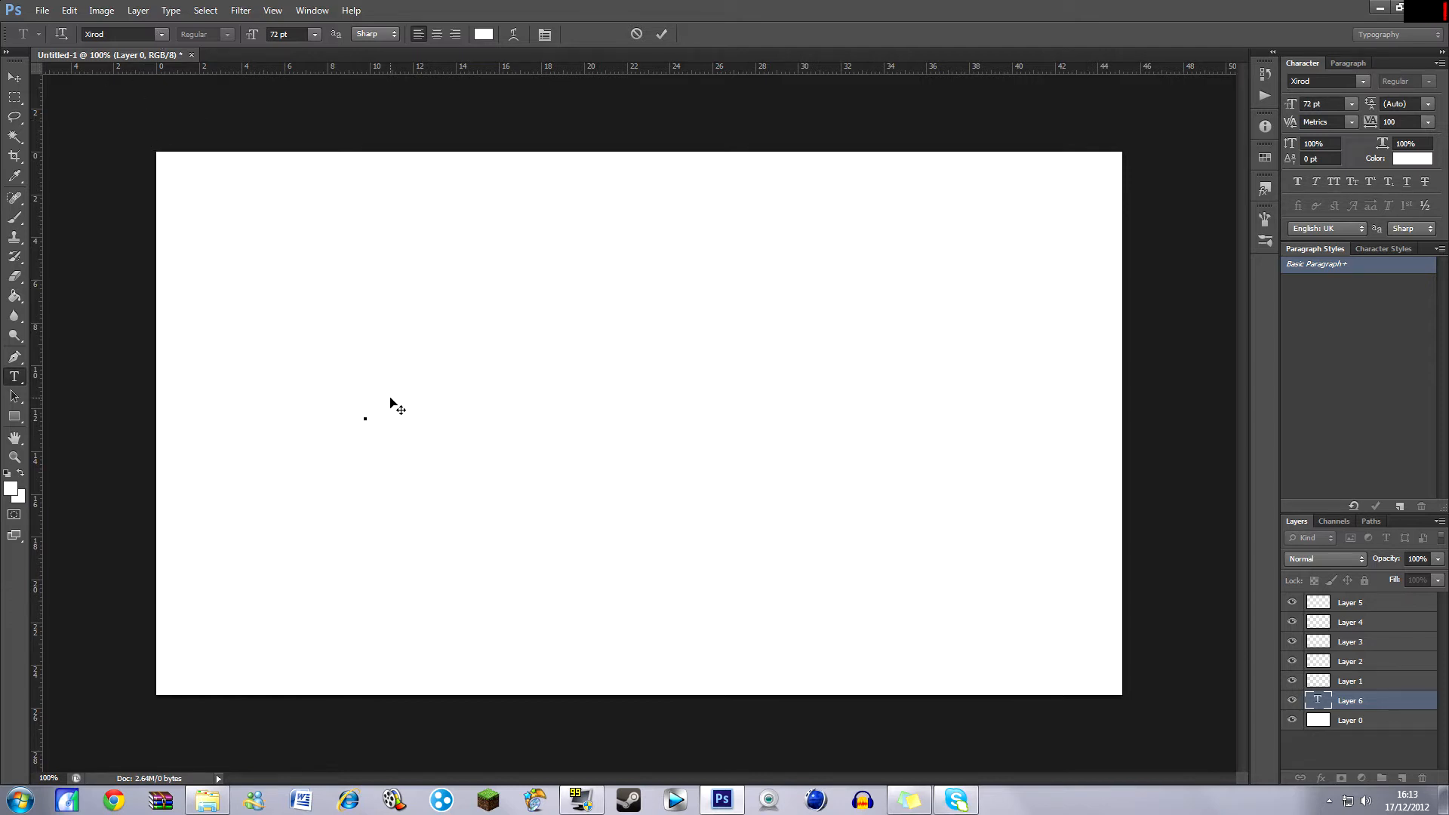
text(TESTORIAL)
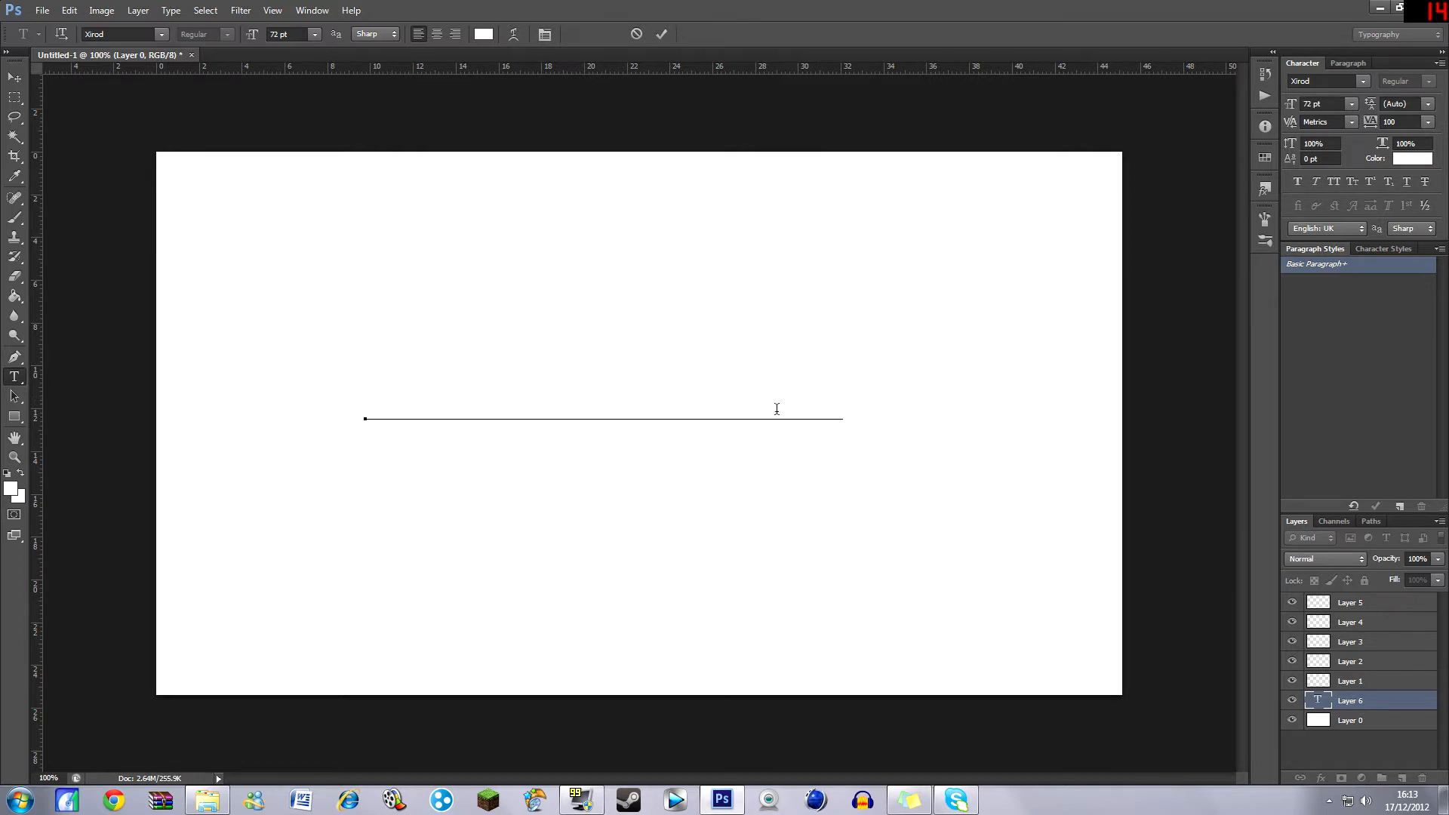
Change the colour of the whole HAMSTER text to black (000000).
key(ctrl+a)
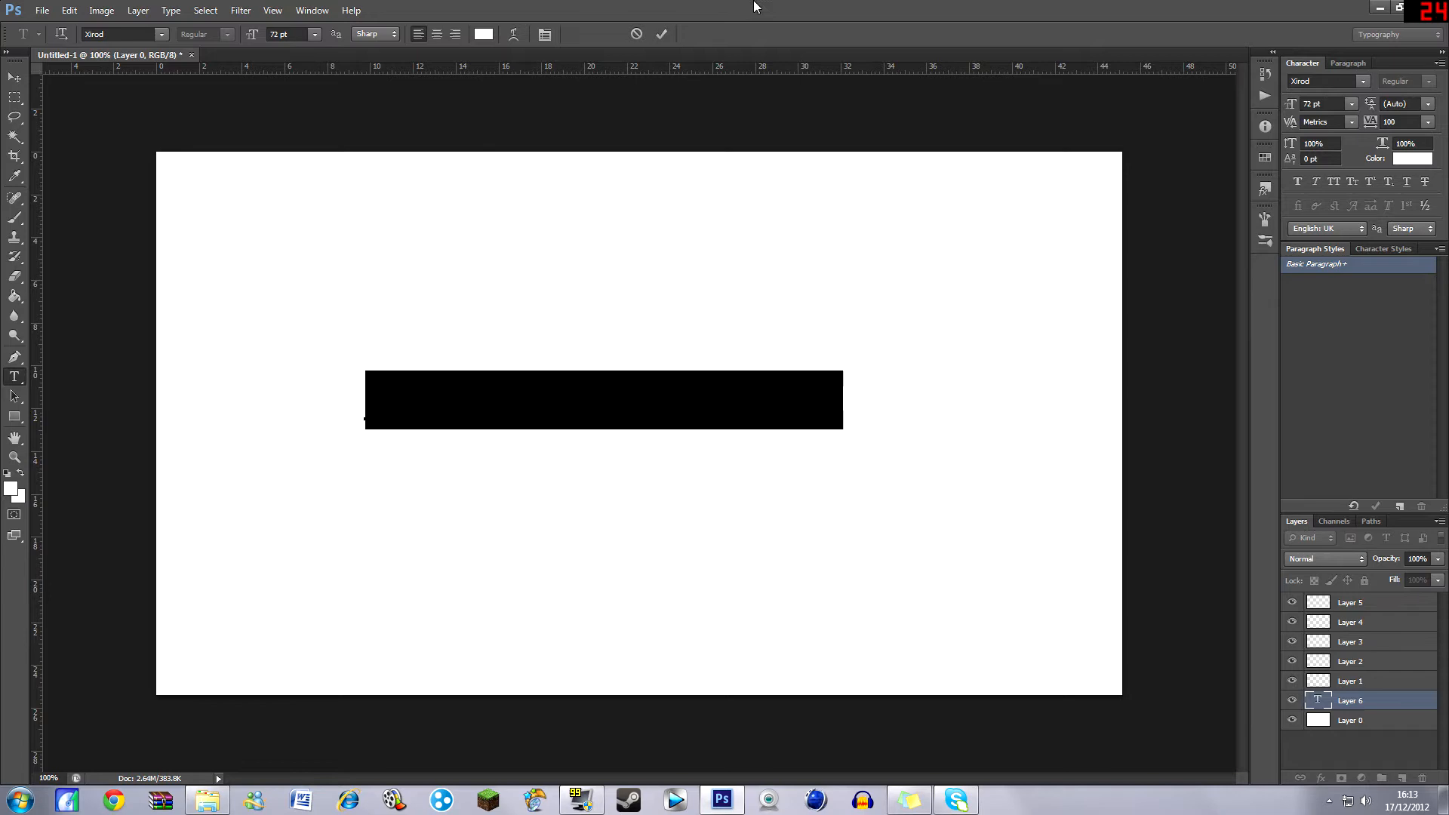
click(483, 34)
click(1016, 560)
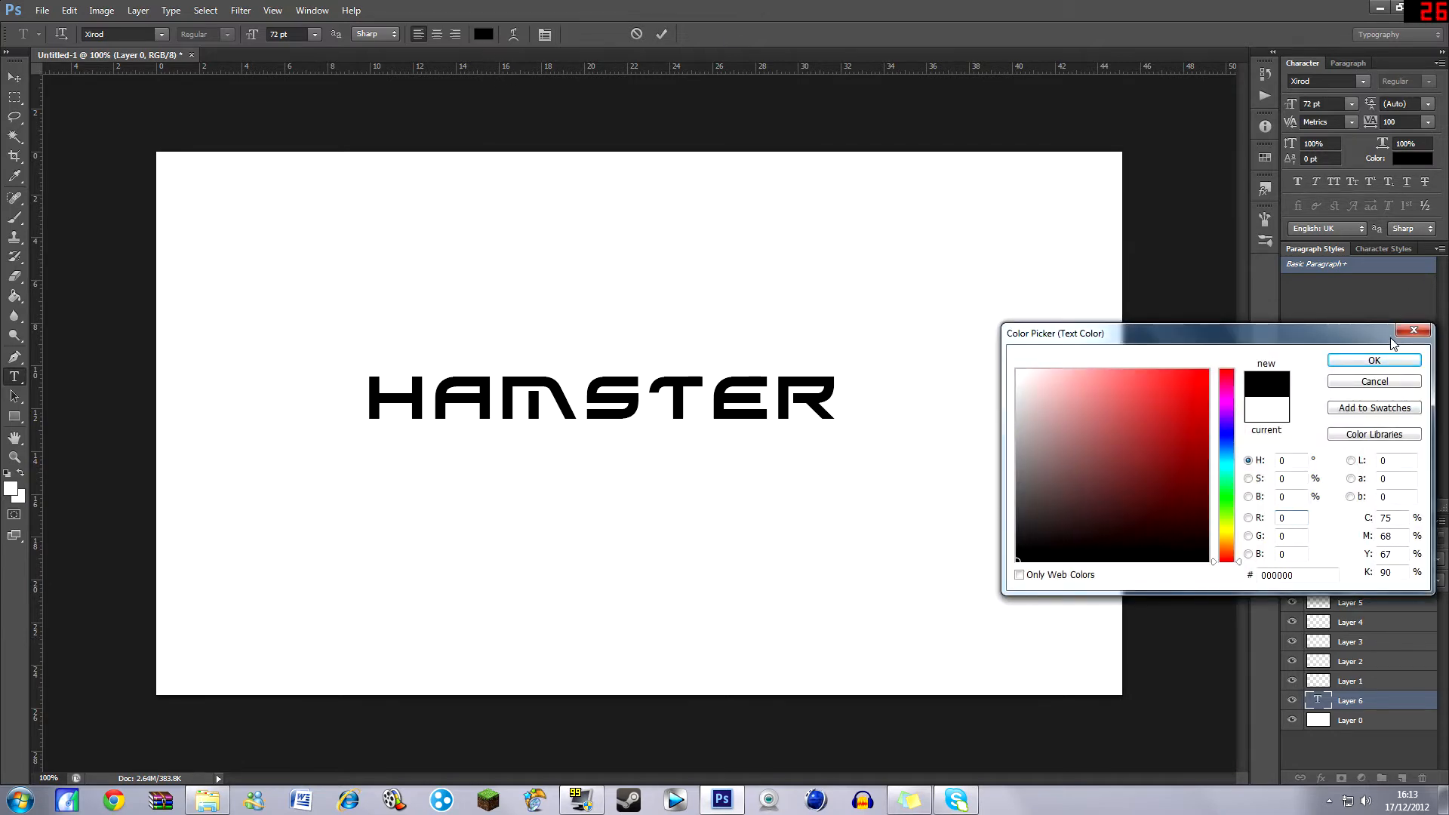
click(1376, 363)
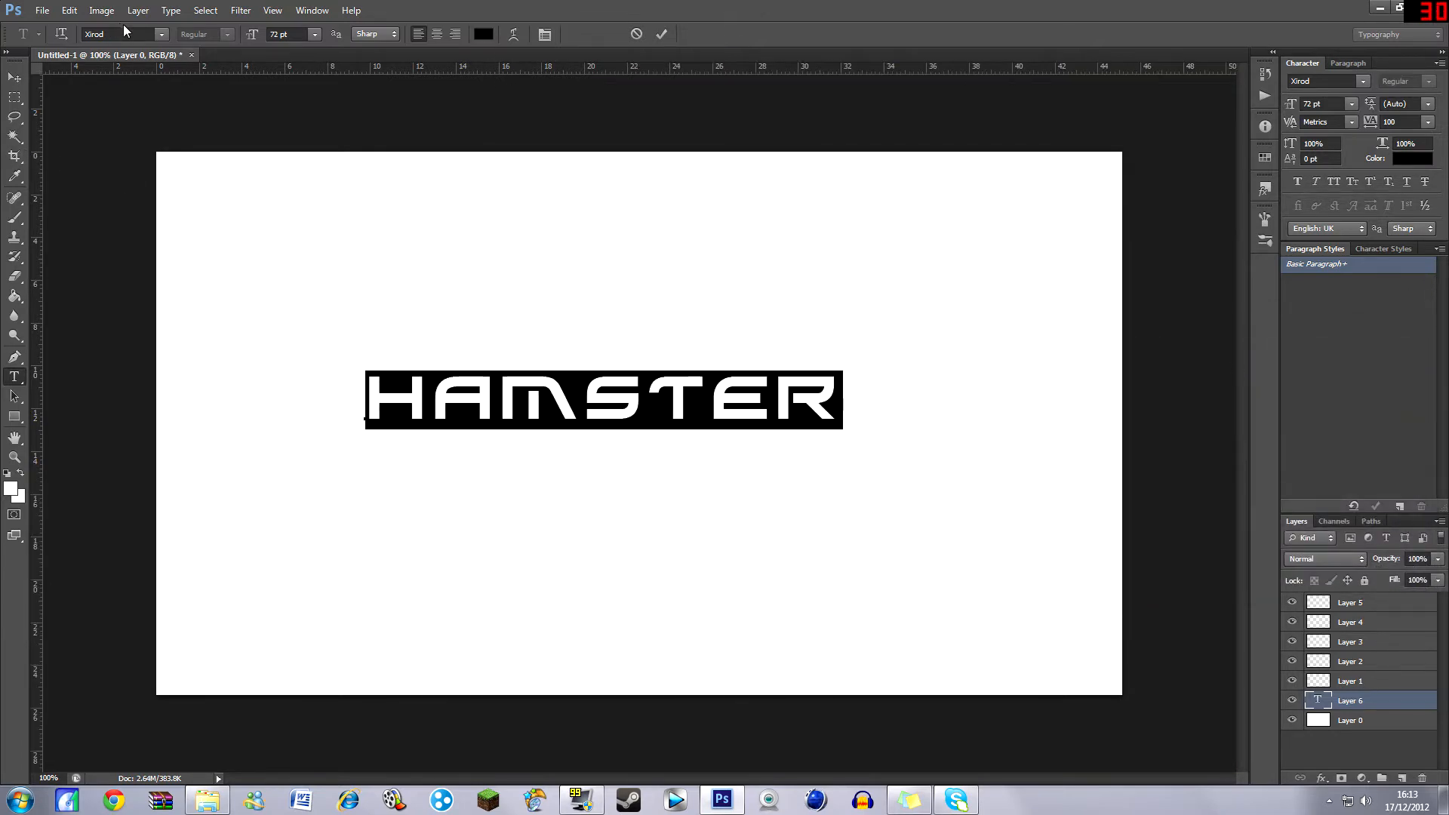
Try the Lucida Sans Unicode font on the HAMSTER text.
click(161, 34)
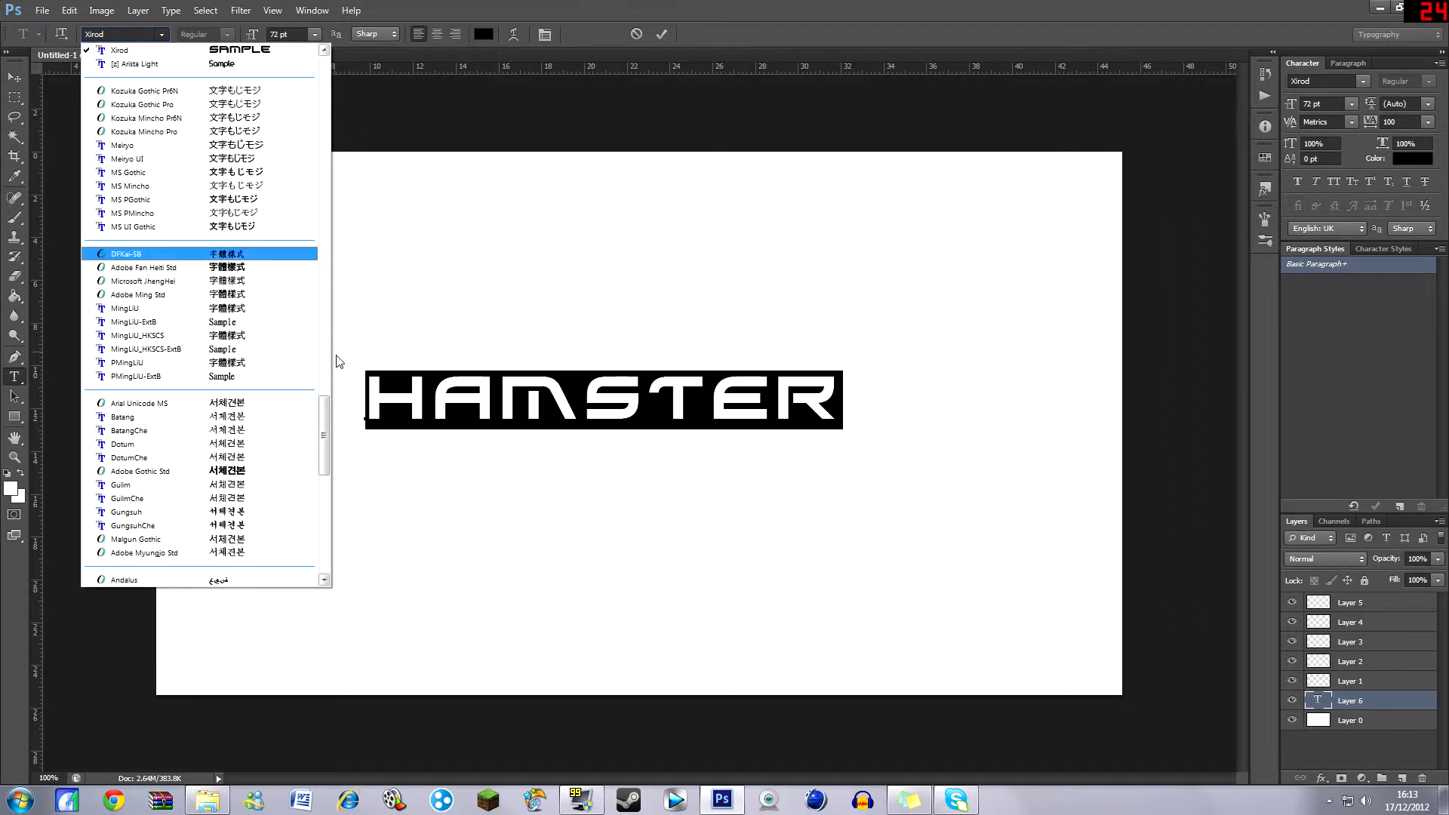
click(161, 35)
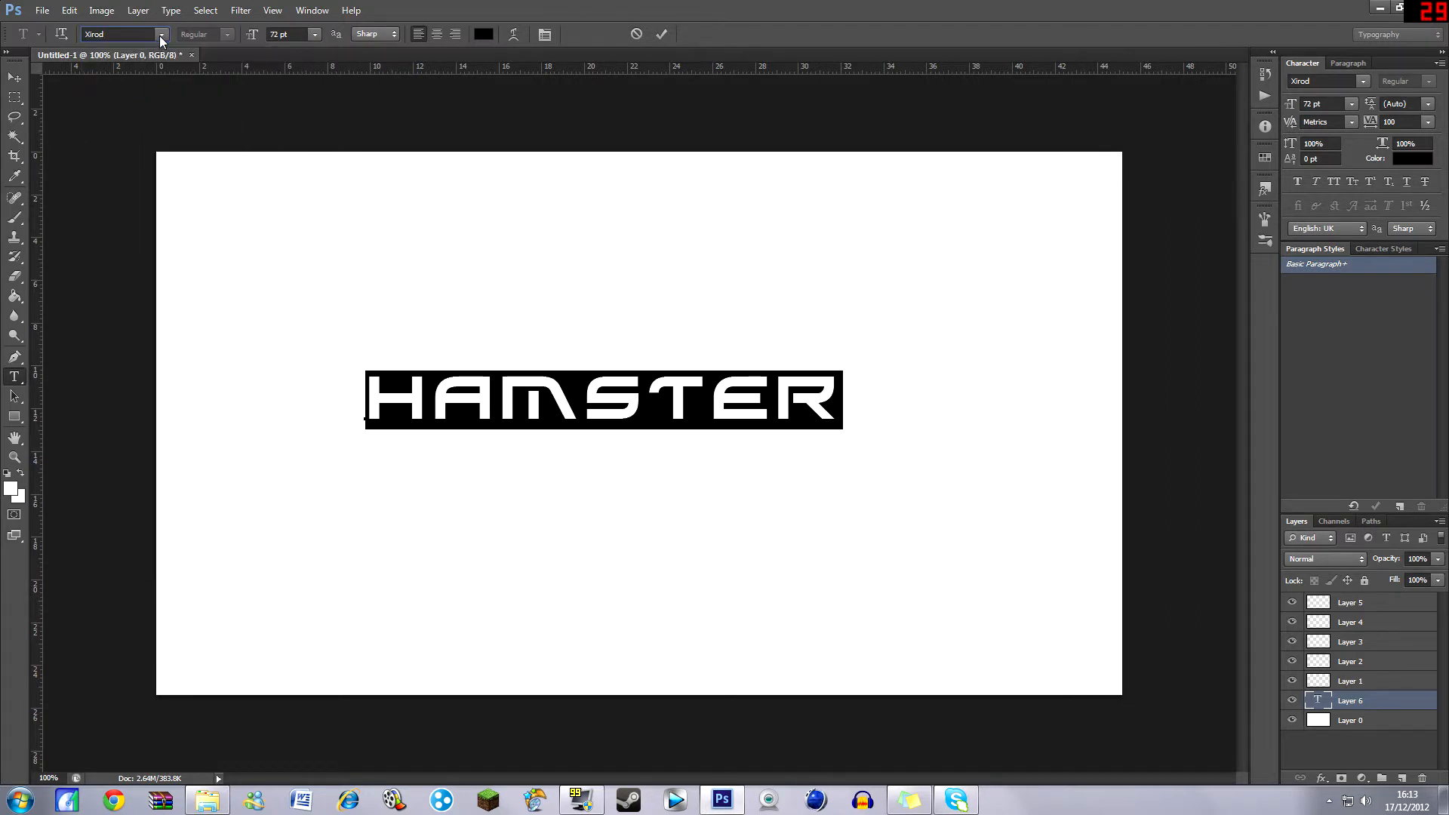
click(161, 35)
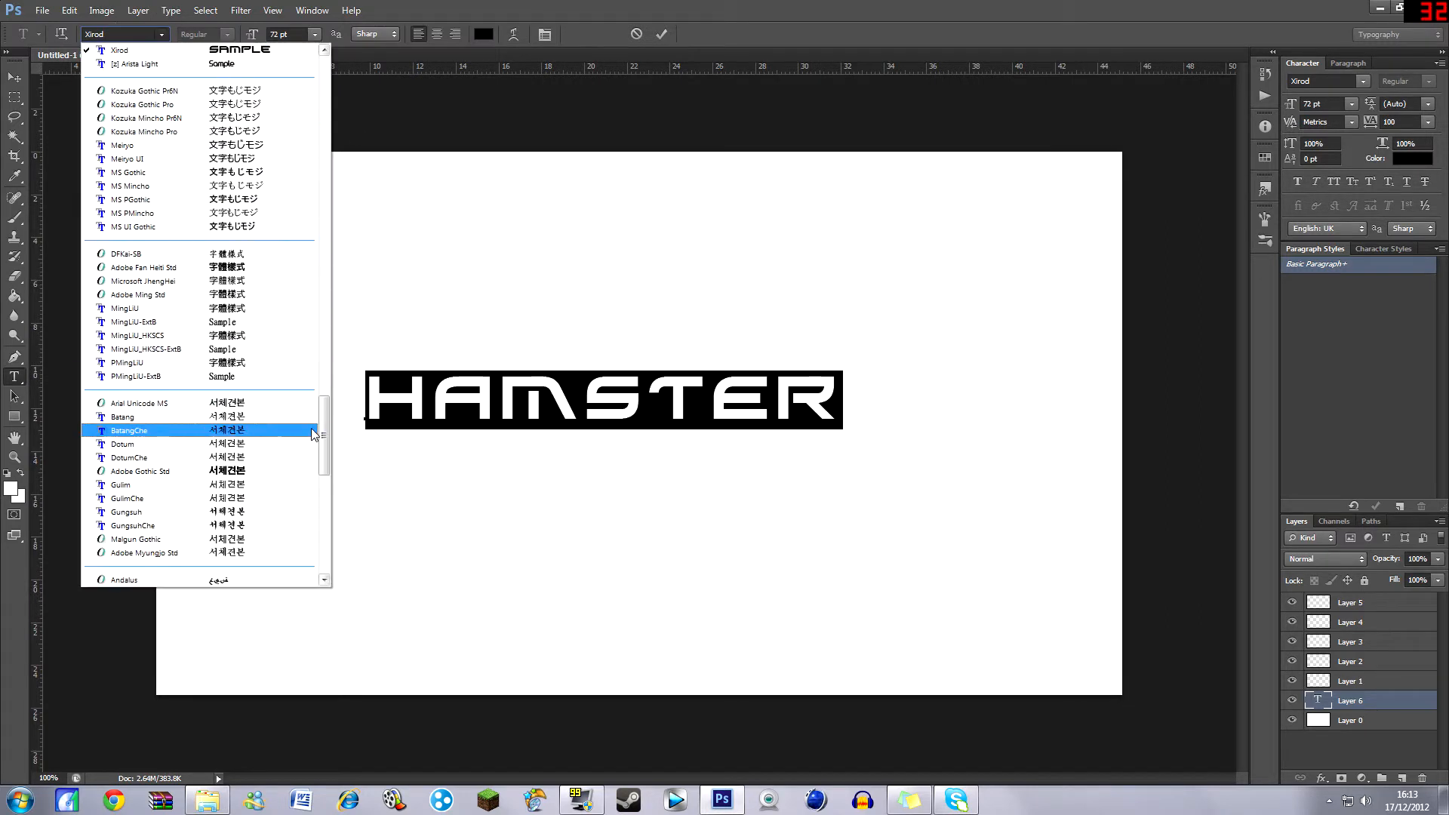
drag(323, 404, 317, 270)
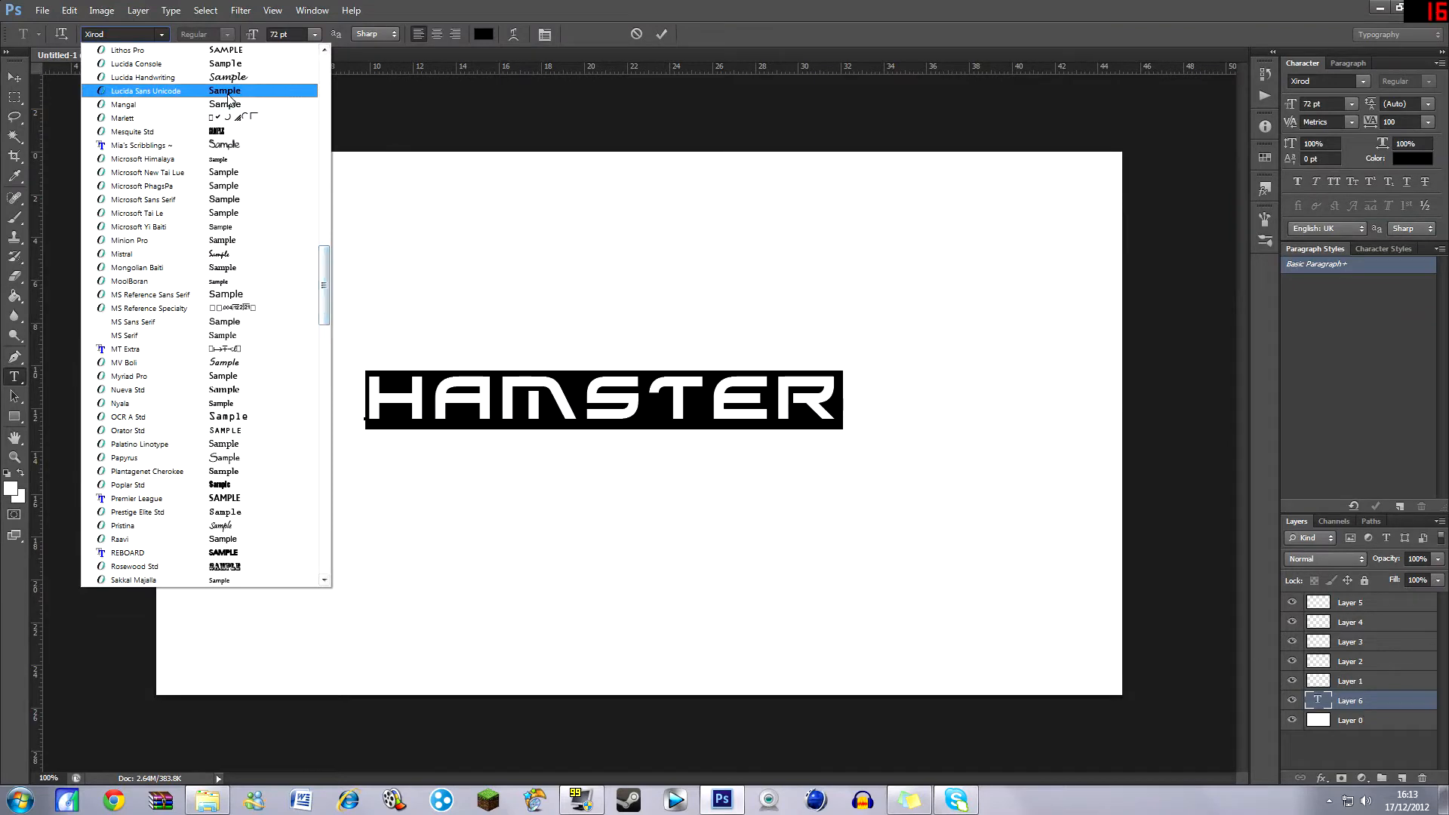
click(230, 92)
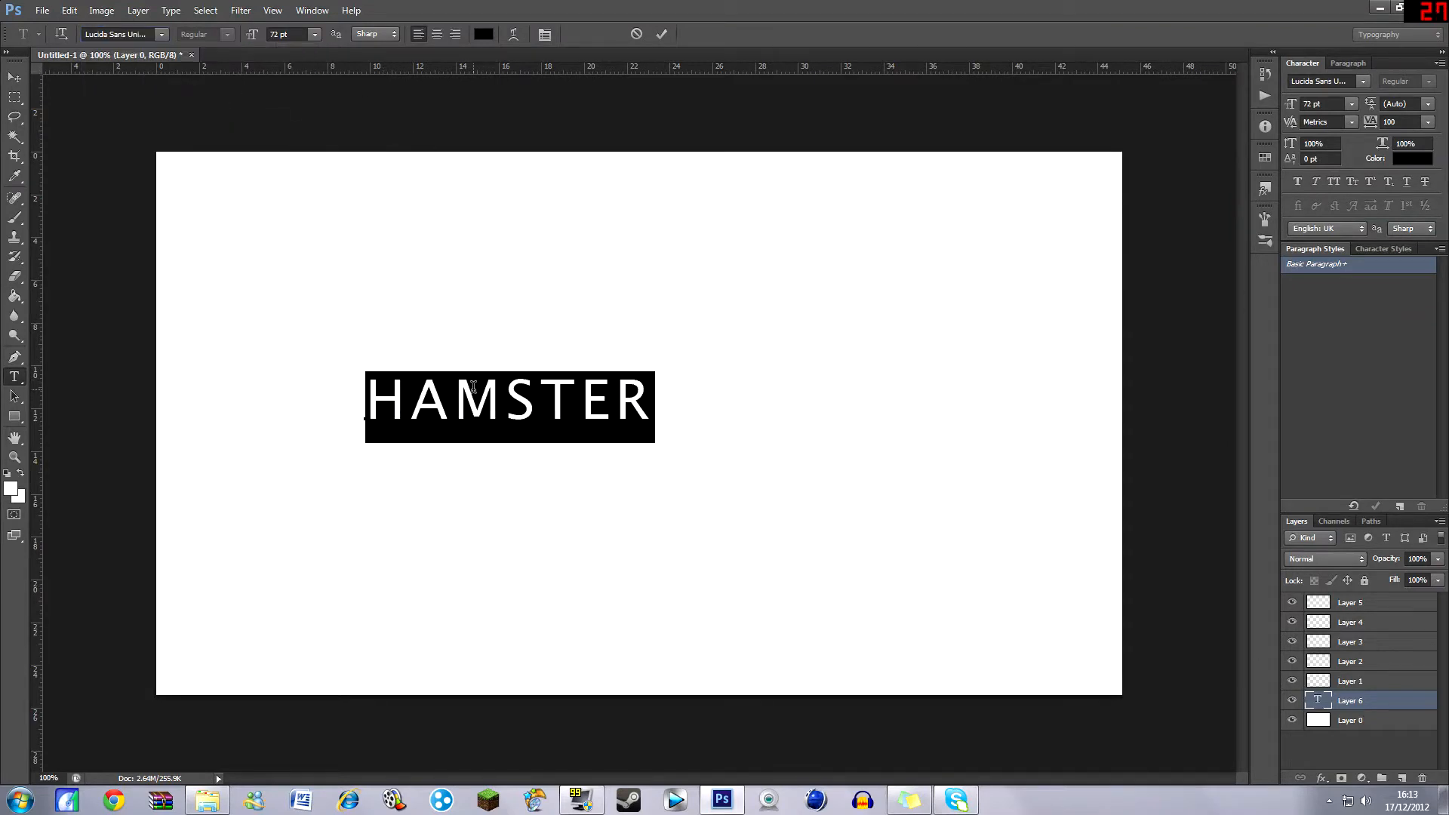
Set the font of the HAMSTER text to REBOARD.
click(163, 35)
click(164, 35)
click(164, 35)
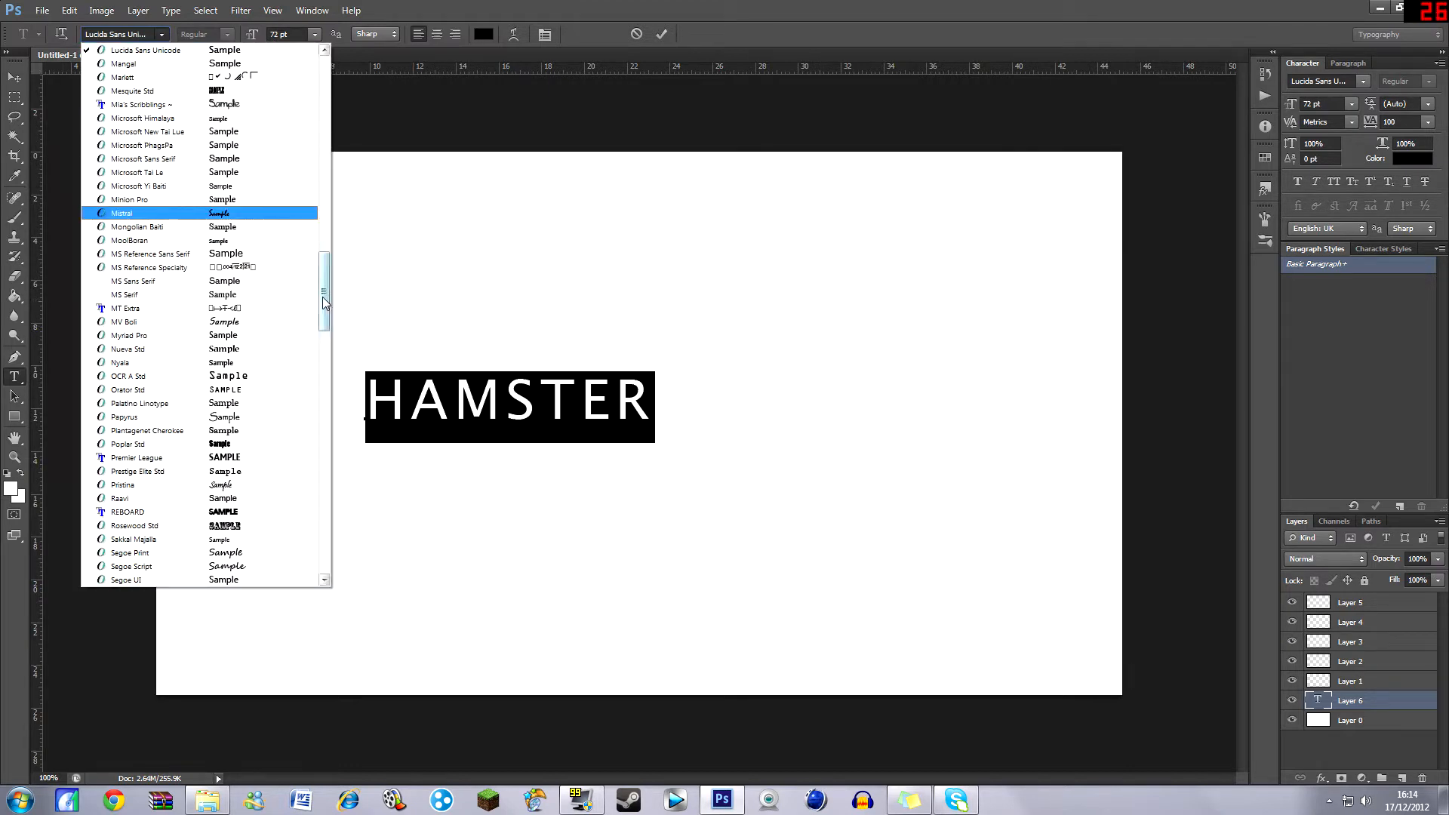
drag(322, 298, 325, 344)
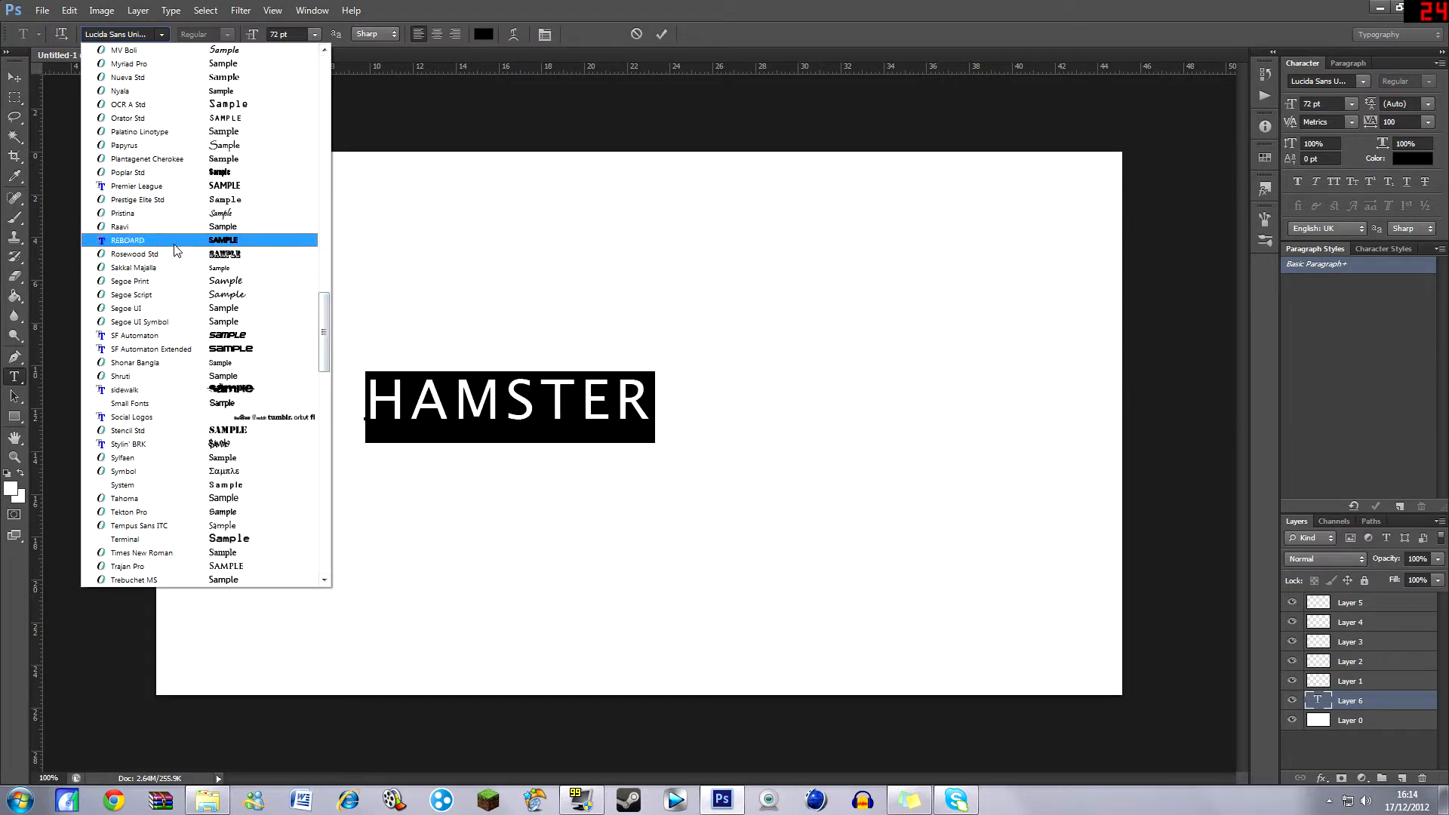
click(136, 241)
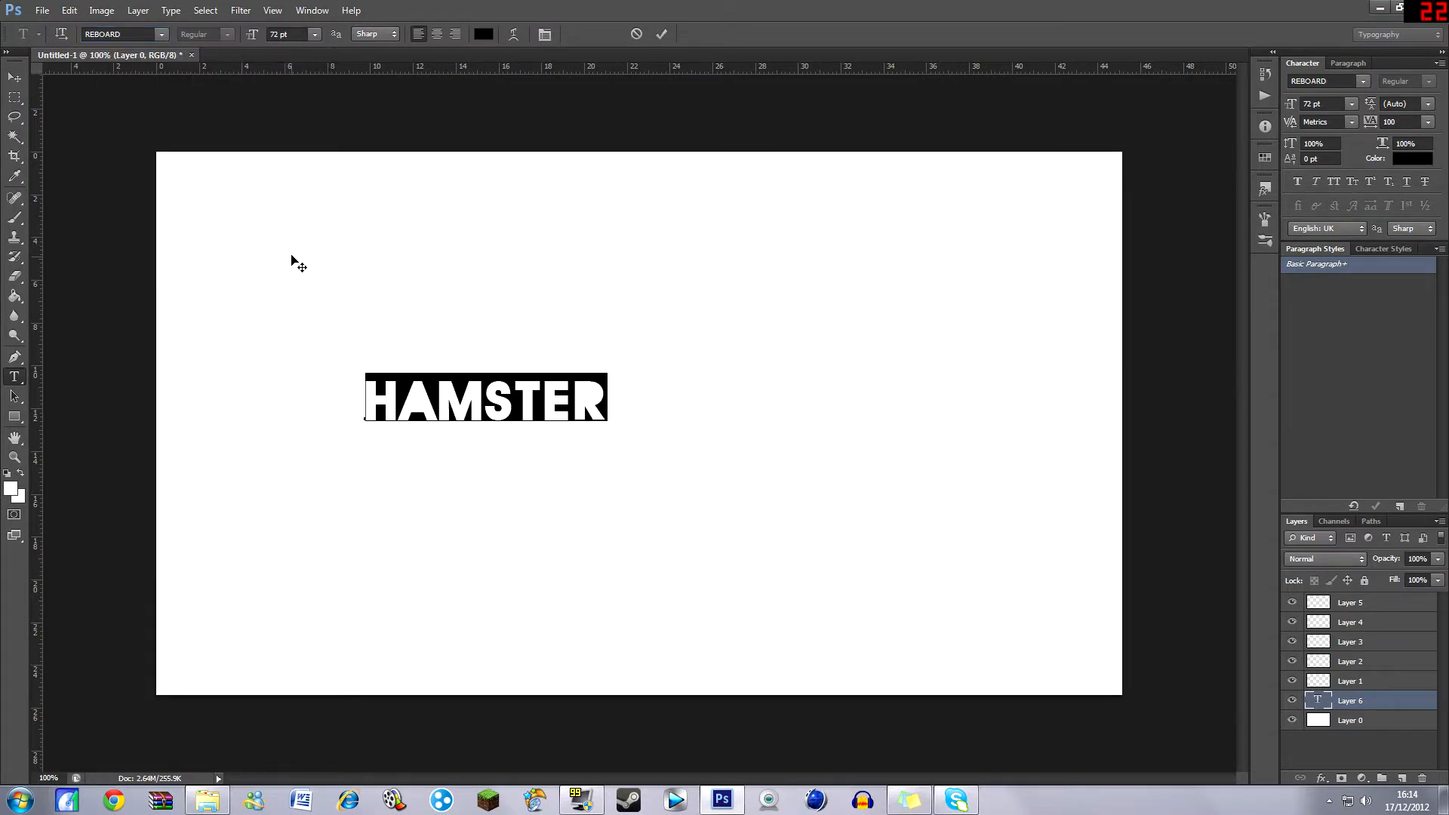
Scale the HAMSTER text up to about 180% near the canvas centre and apply the transformation.
click(14, 77)
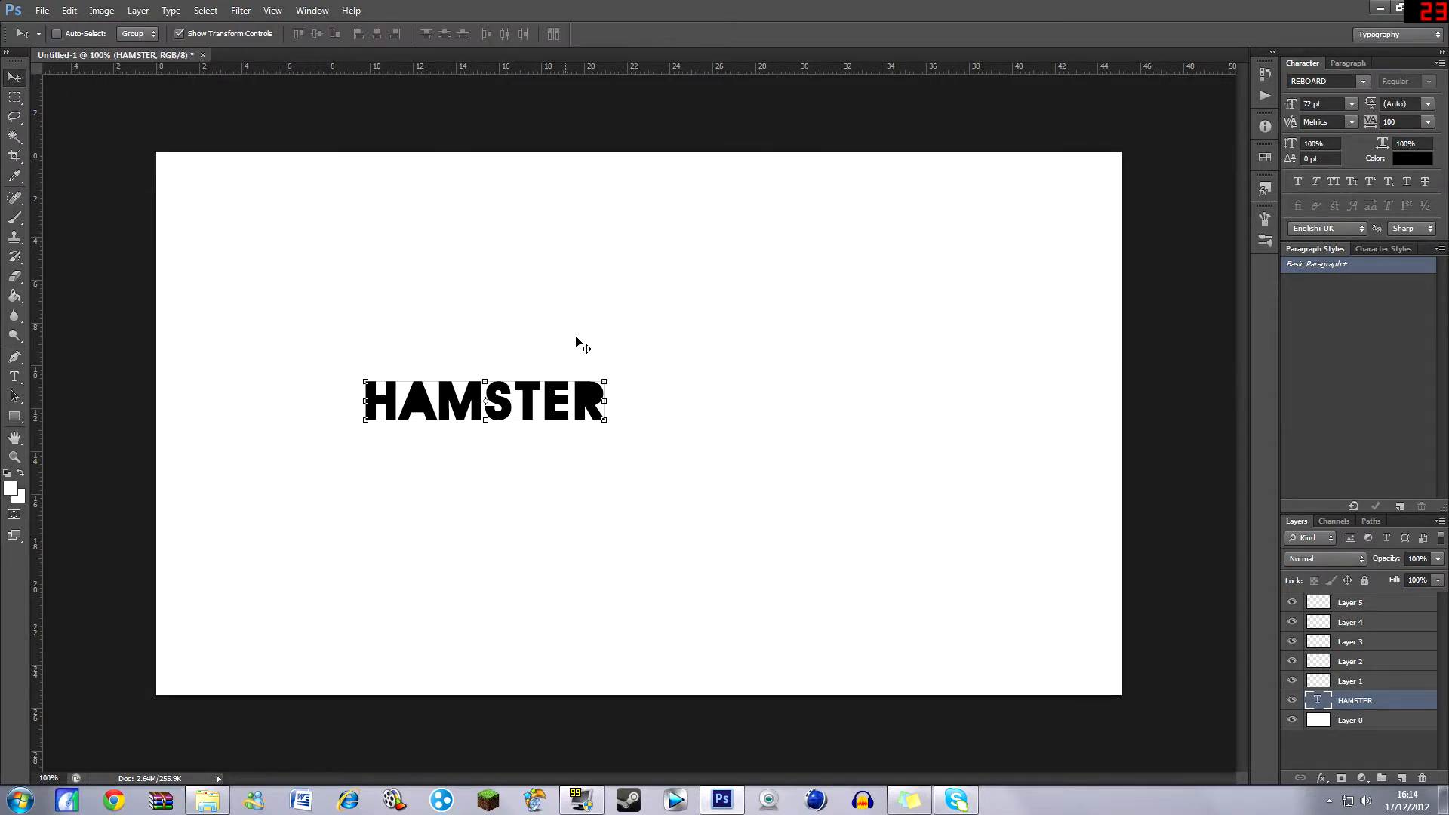
drag(535, 384, 815, 314)
drag(702, 458, 694, 403)
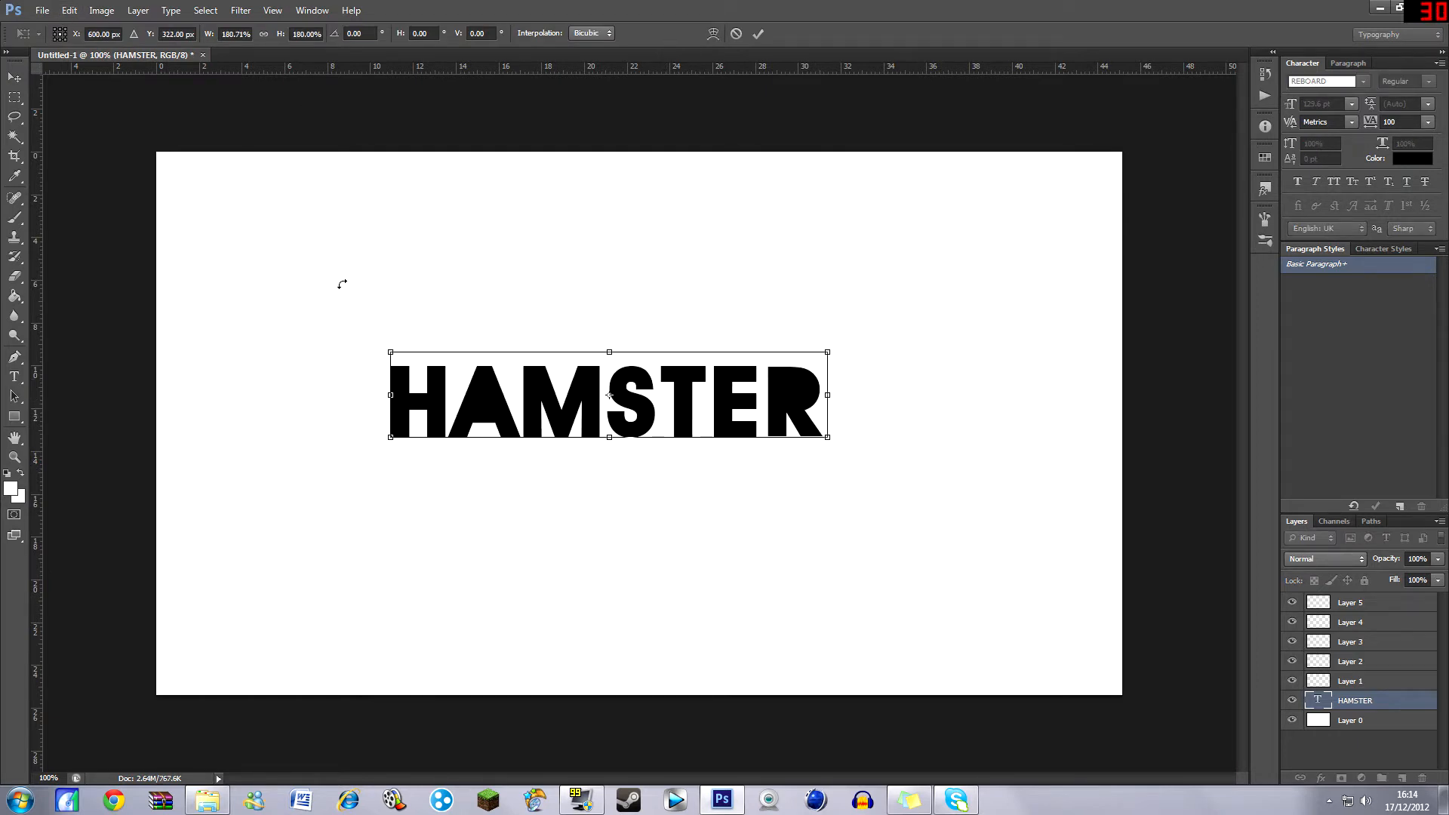
click(14, 97)
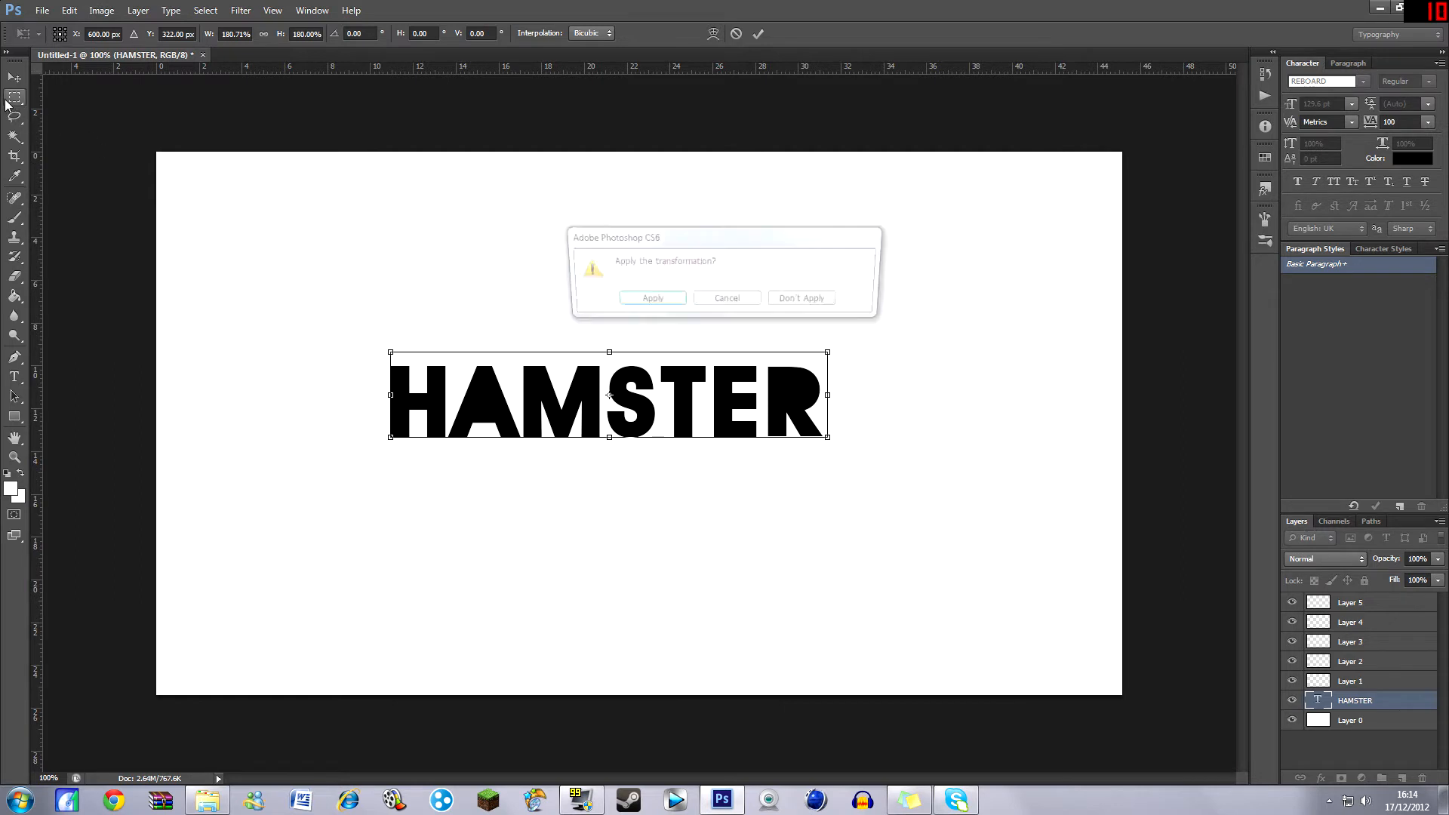
click(649, 301)
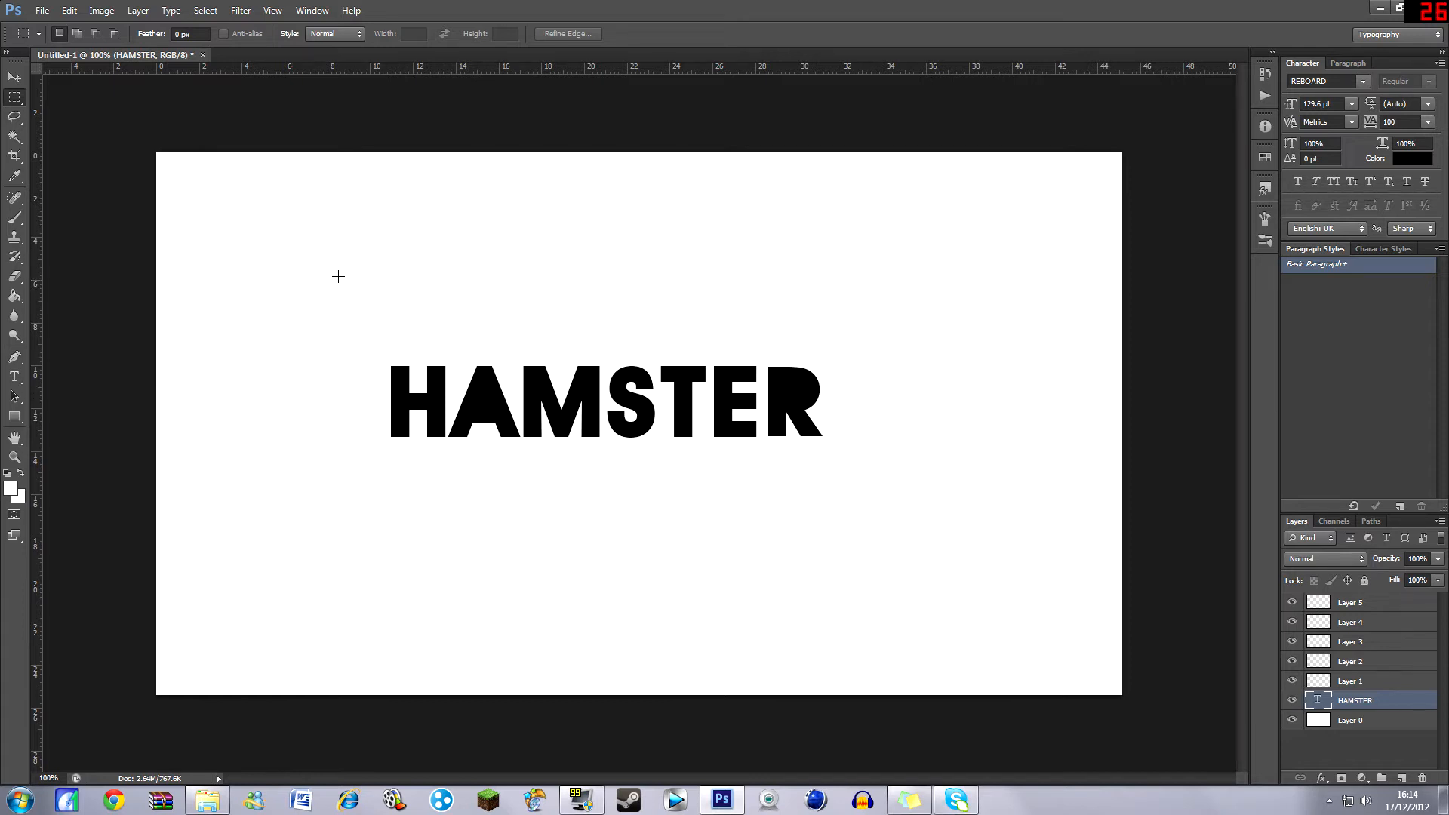
Nudge the HAMSTER text slightly up and to the right to centre it on the canvas.
click(14, 77)
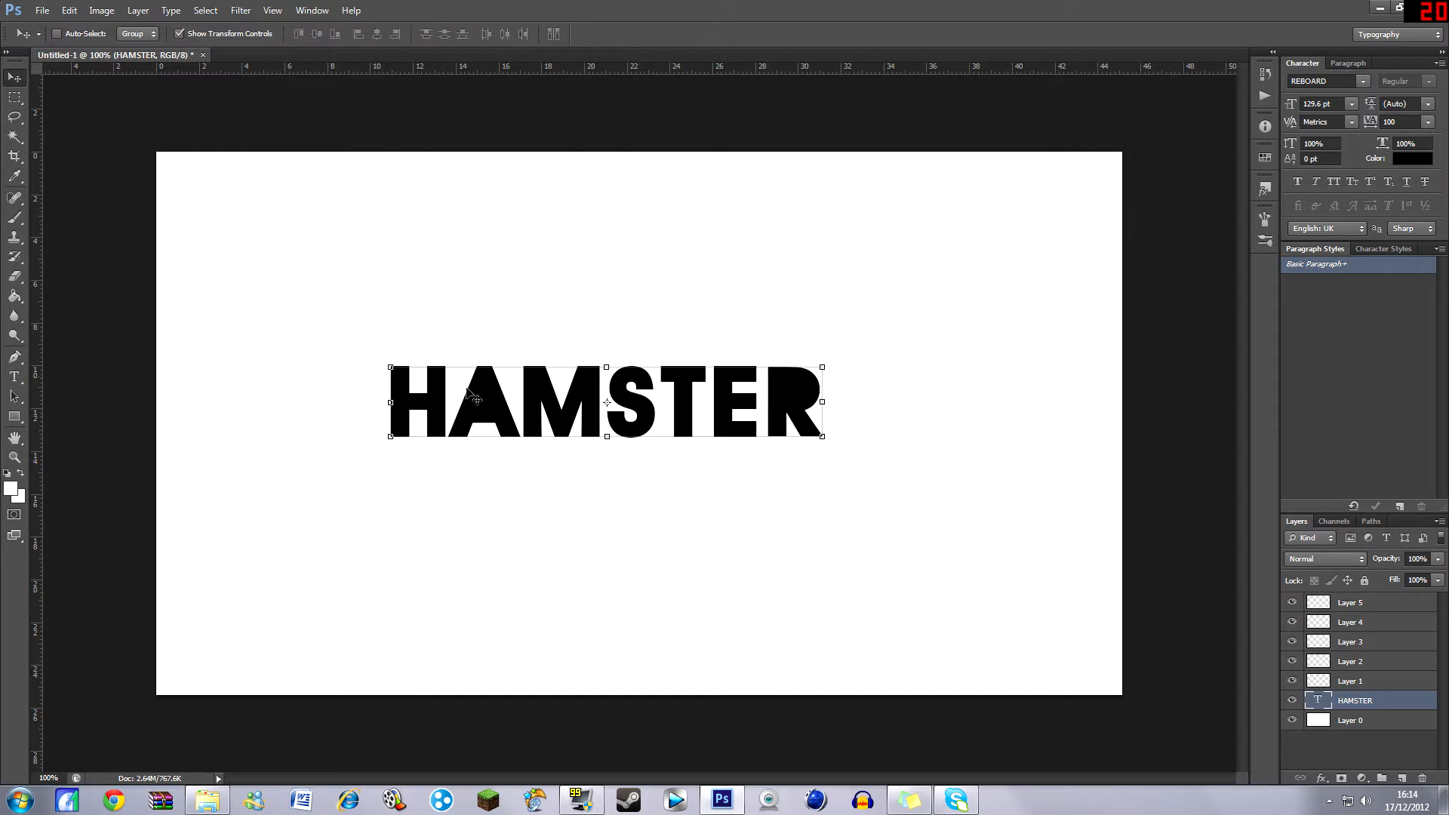
drag(492, 390, 505, 388)
click(14, 97)
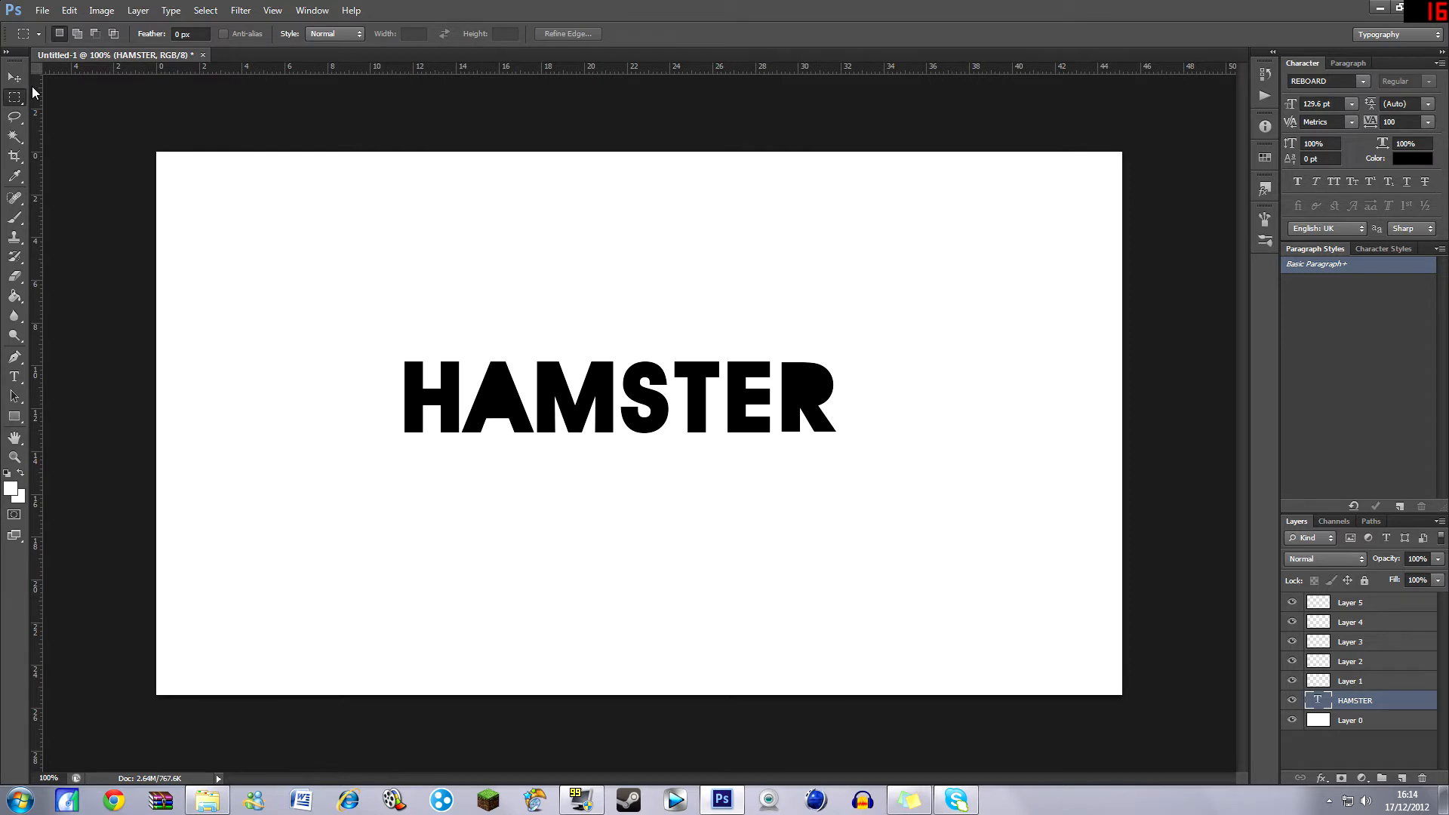
click(14, 77)
drag(558, 404, 567, 400)
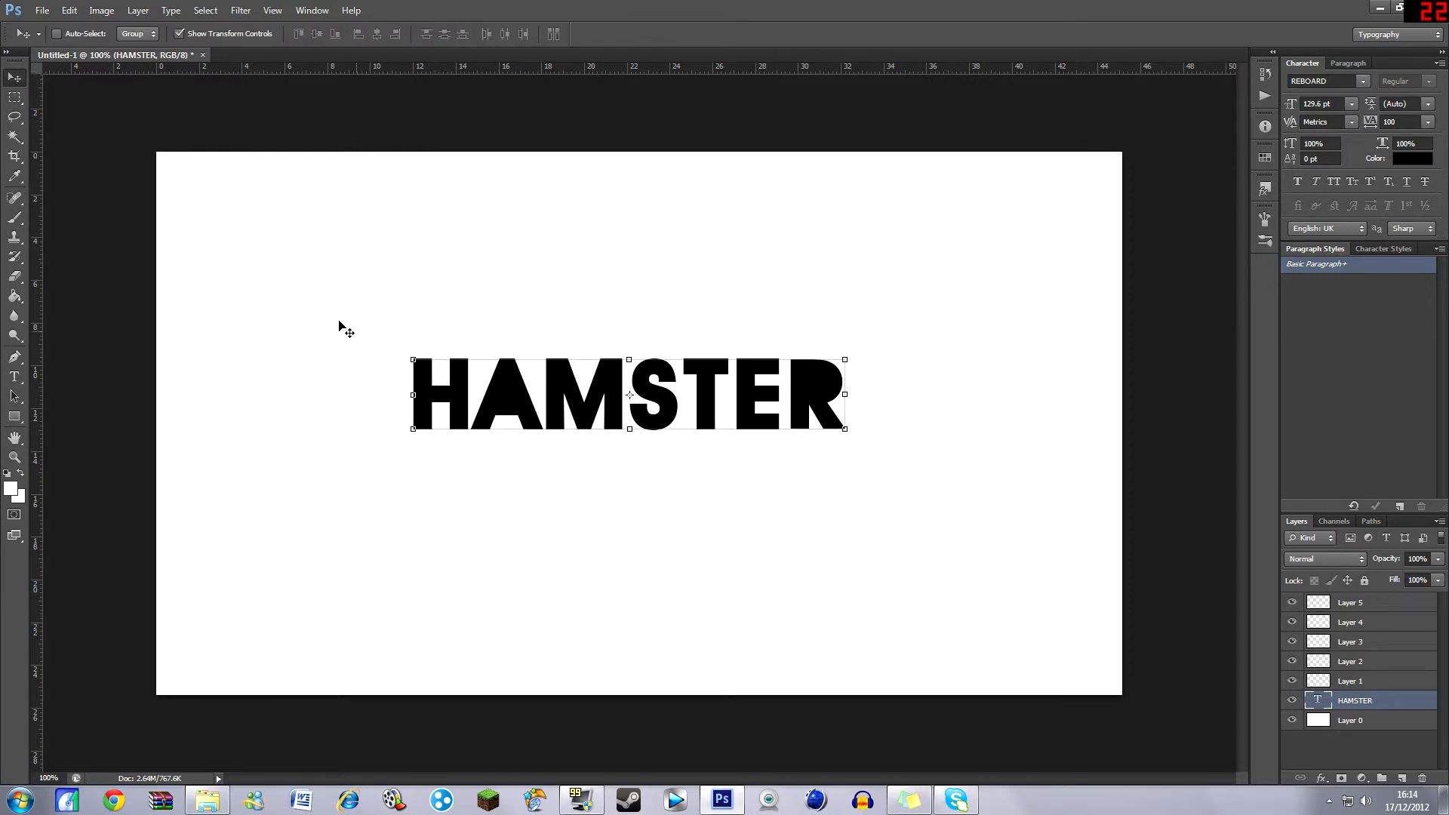
click(14, 97)
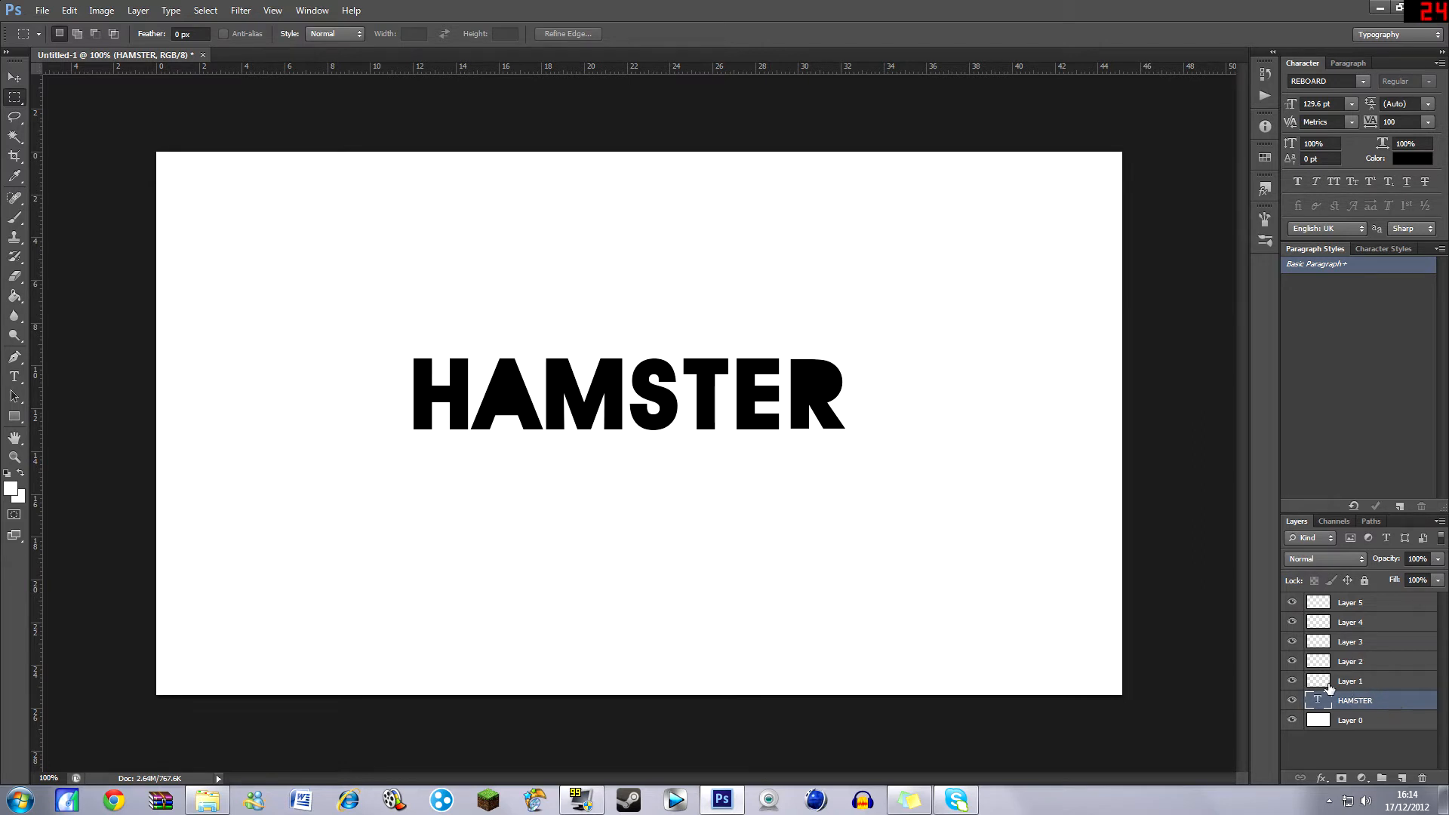
Make Layer 1 active and load the outline of the HAMSTER text as a selection.
click(1382, 684)
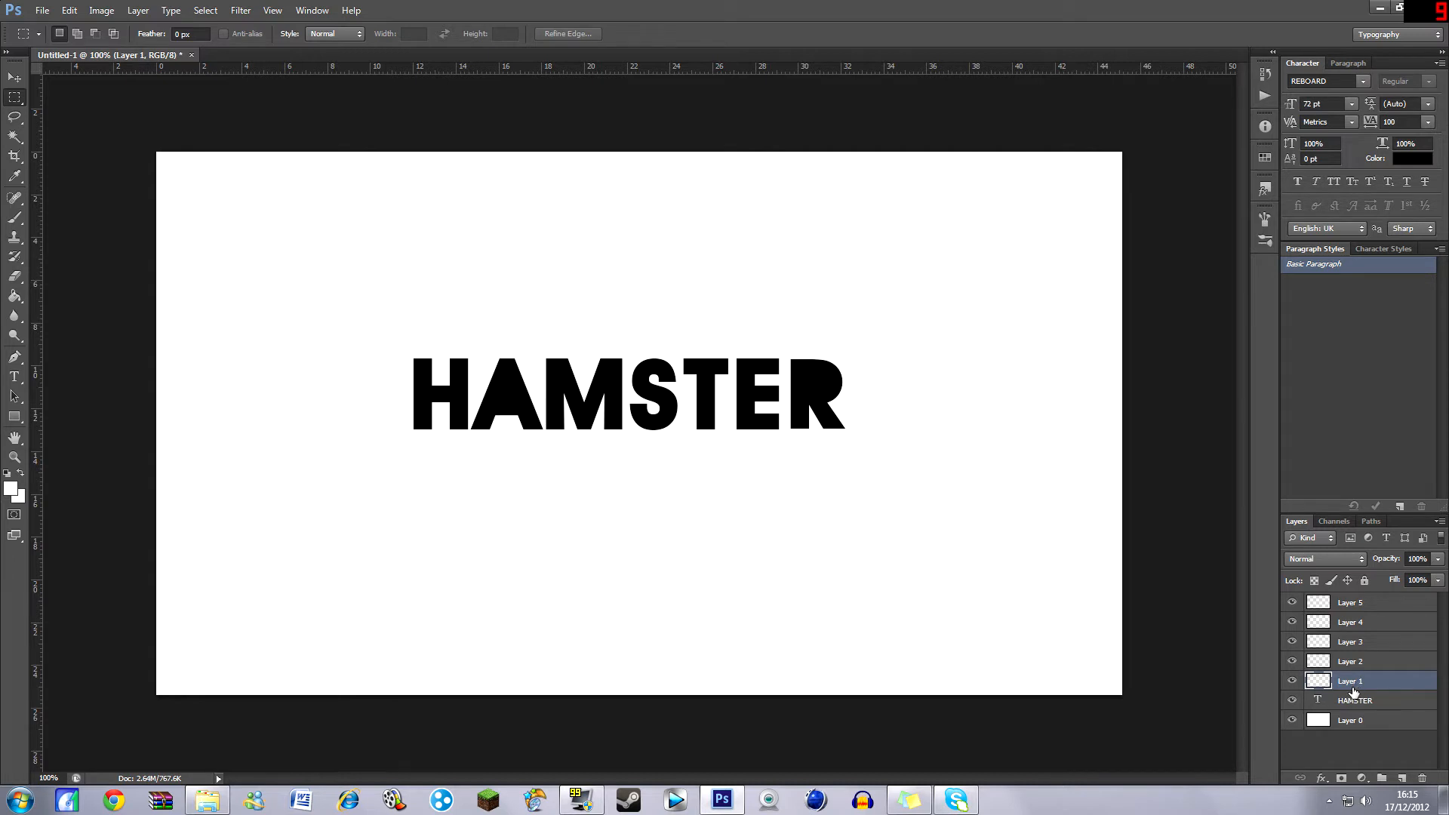
drag(1353, 691, 1319, 701)
ctrl+click(1319, 703)
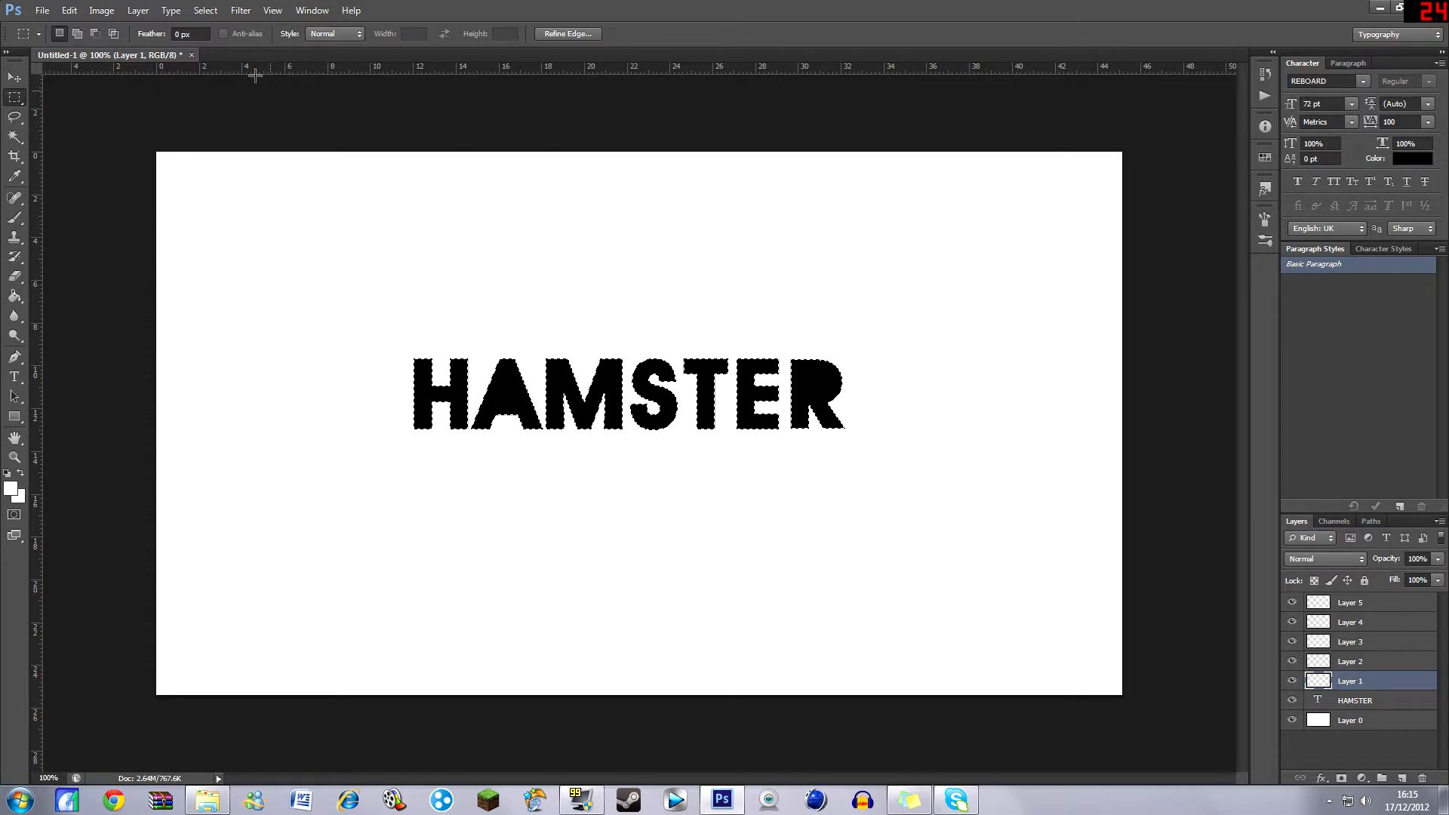
Expand the HAMSTER text selection by 20 pixels.
click(200, 12)
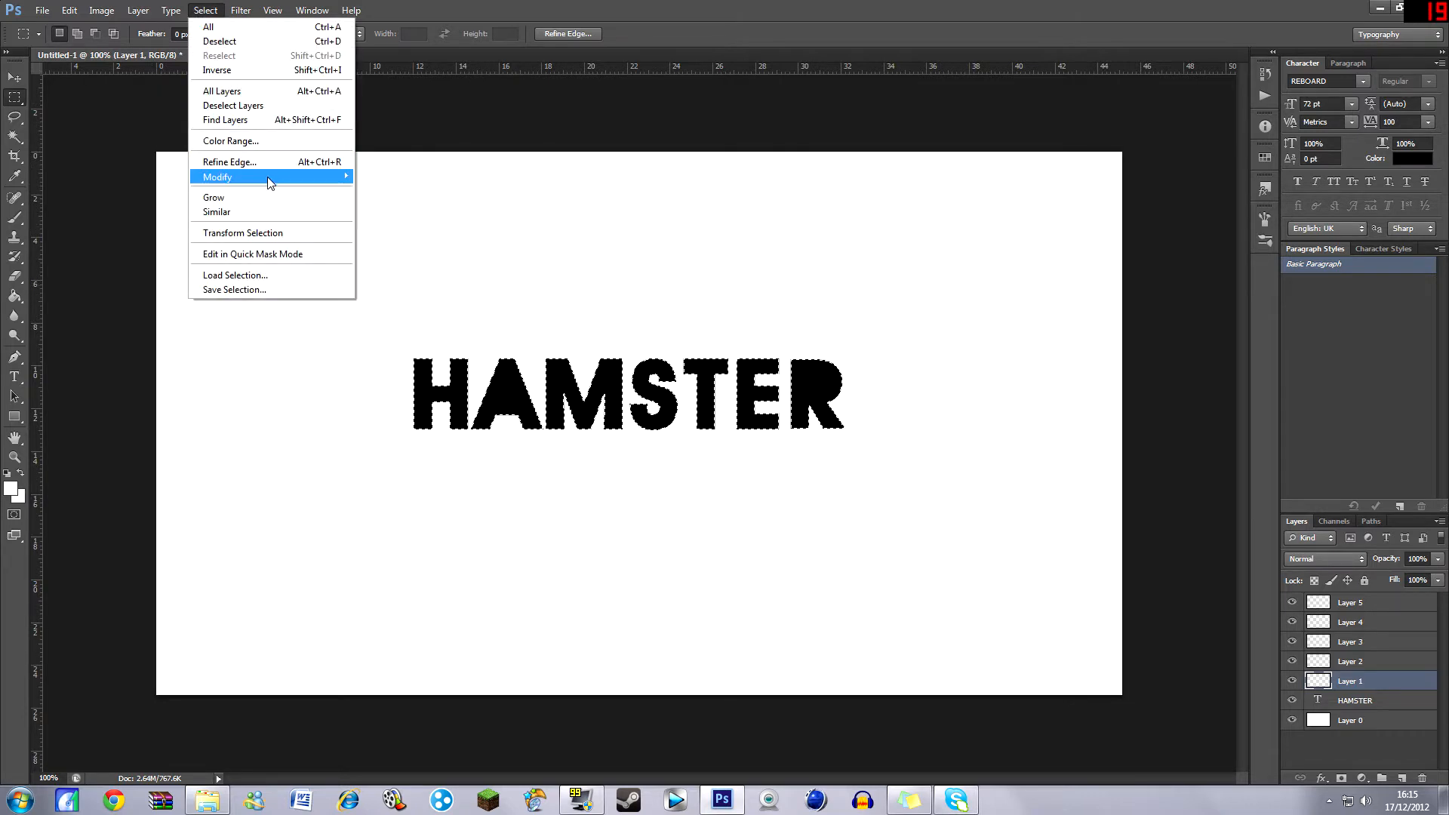
mouse_move(267, 177)
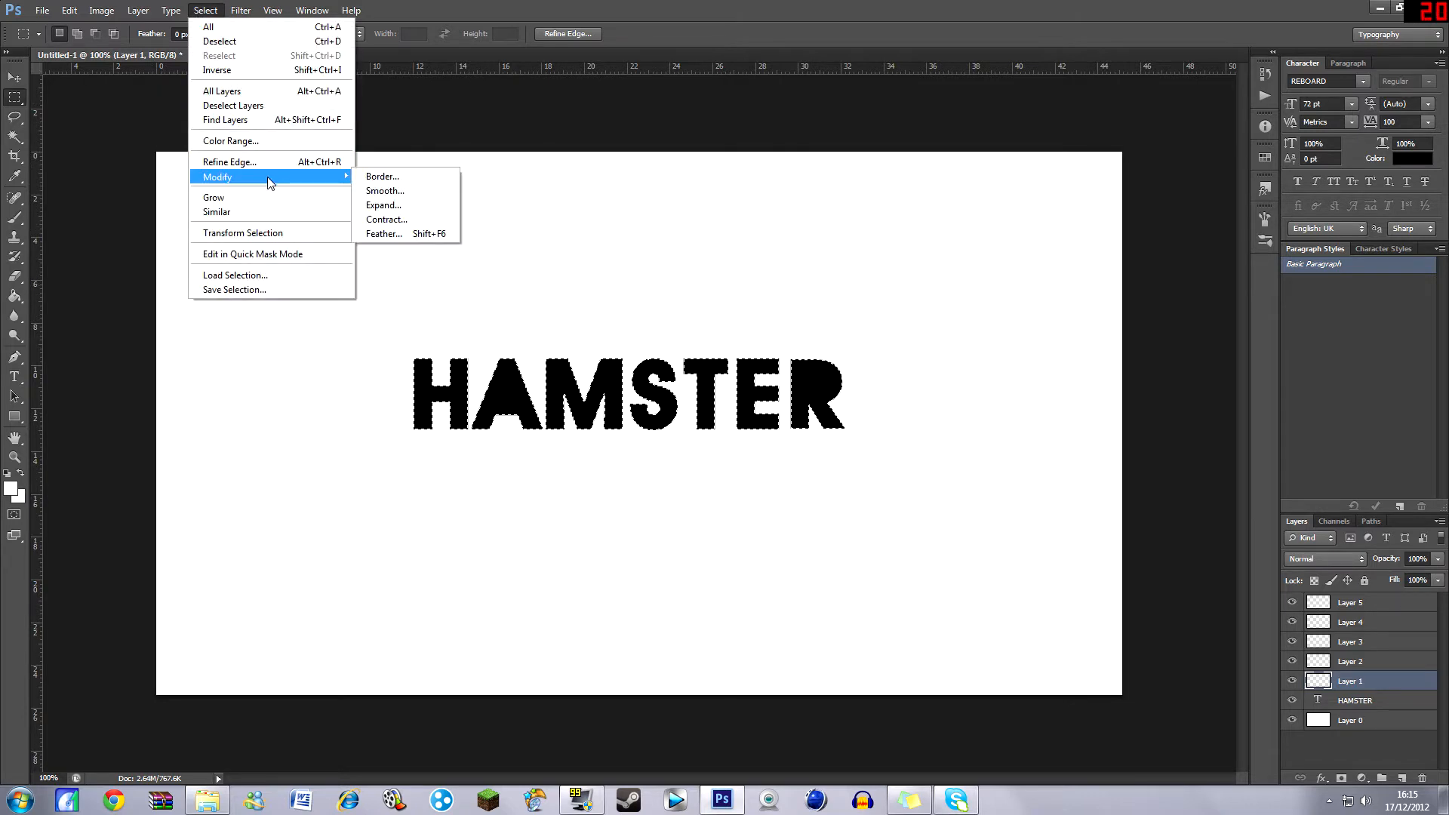
click(385, 209)
drag(721, 201, 659, 234)
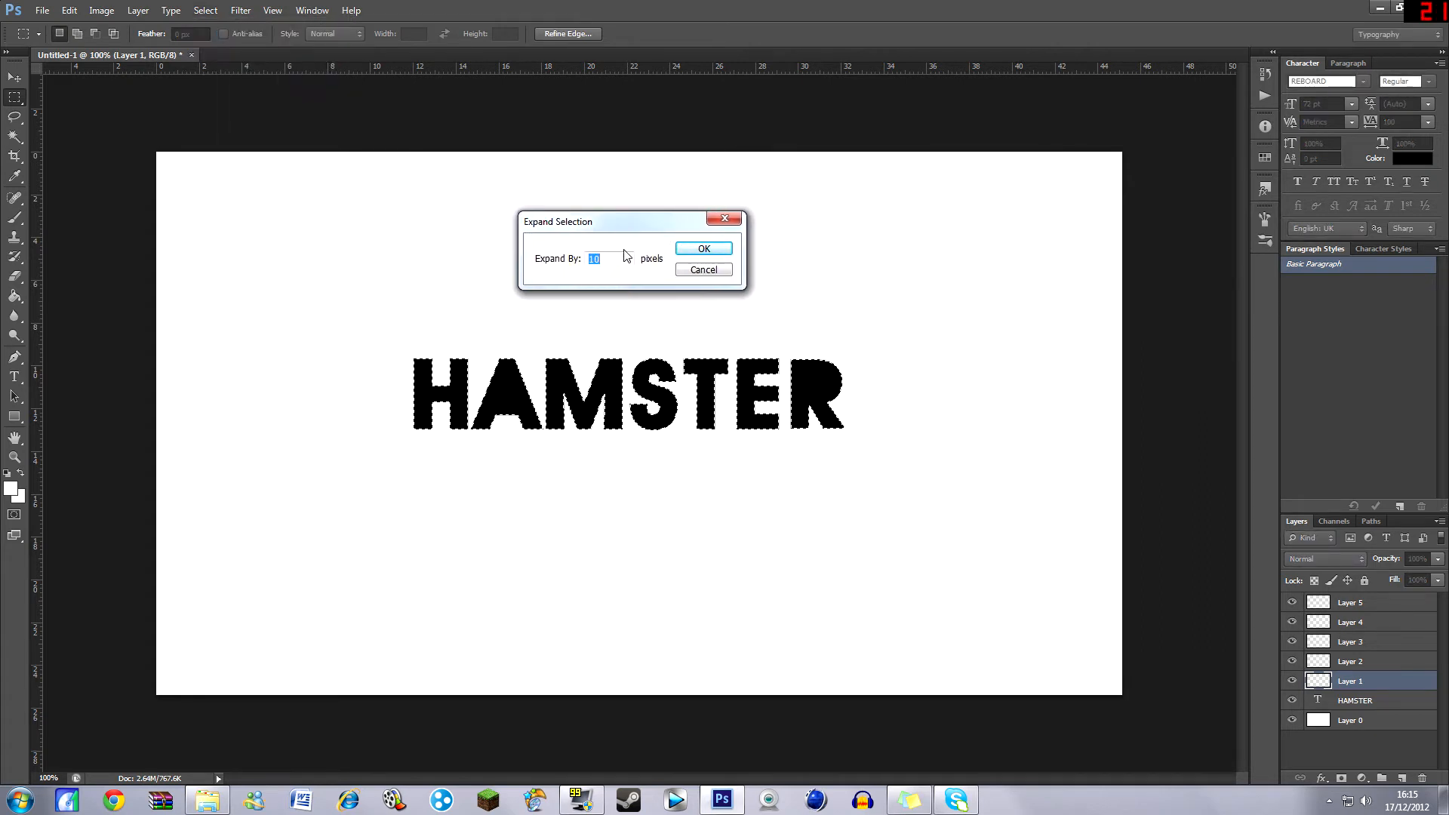
text(20)
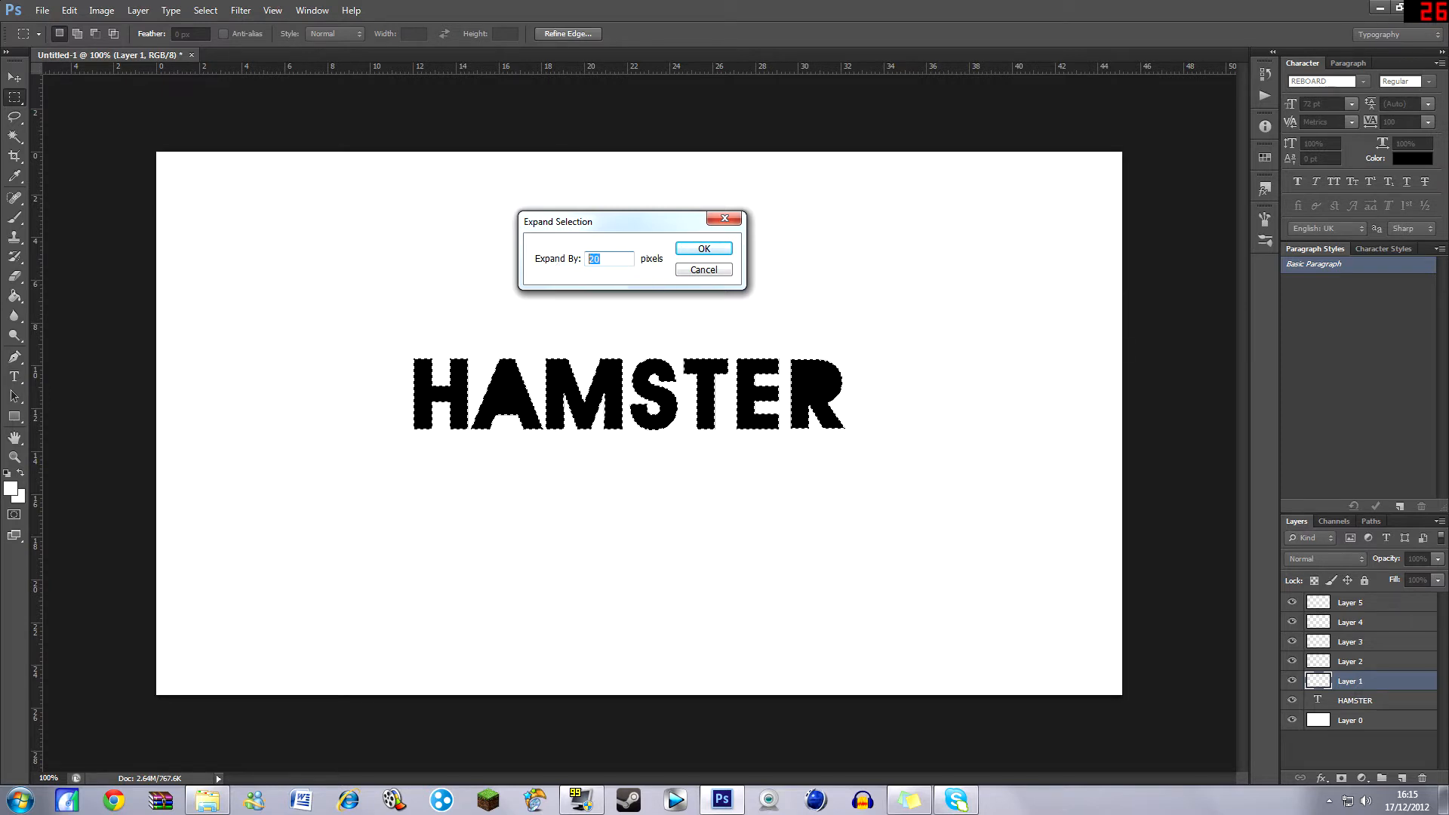
text(20)
click(719, 247)
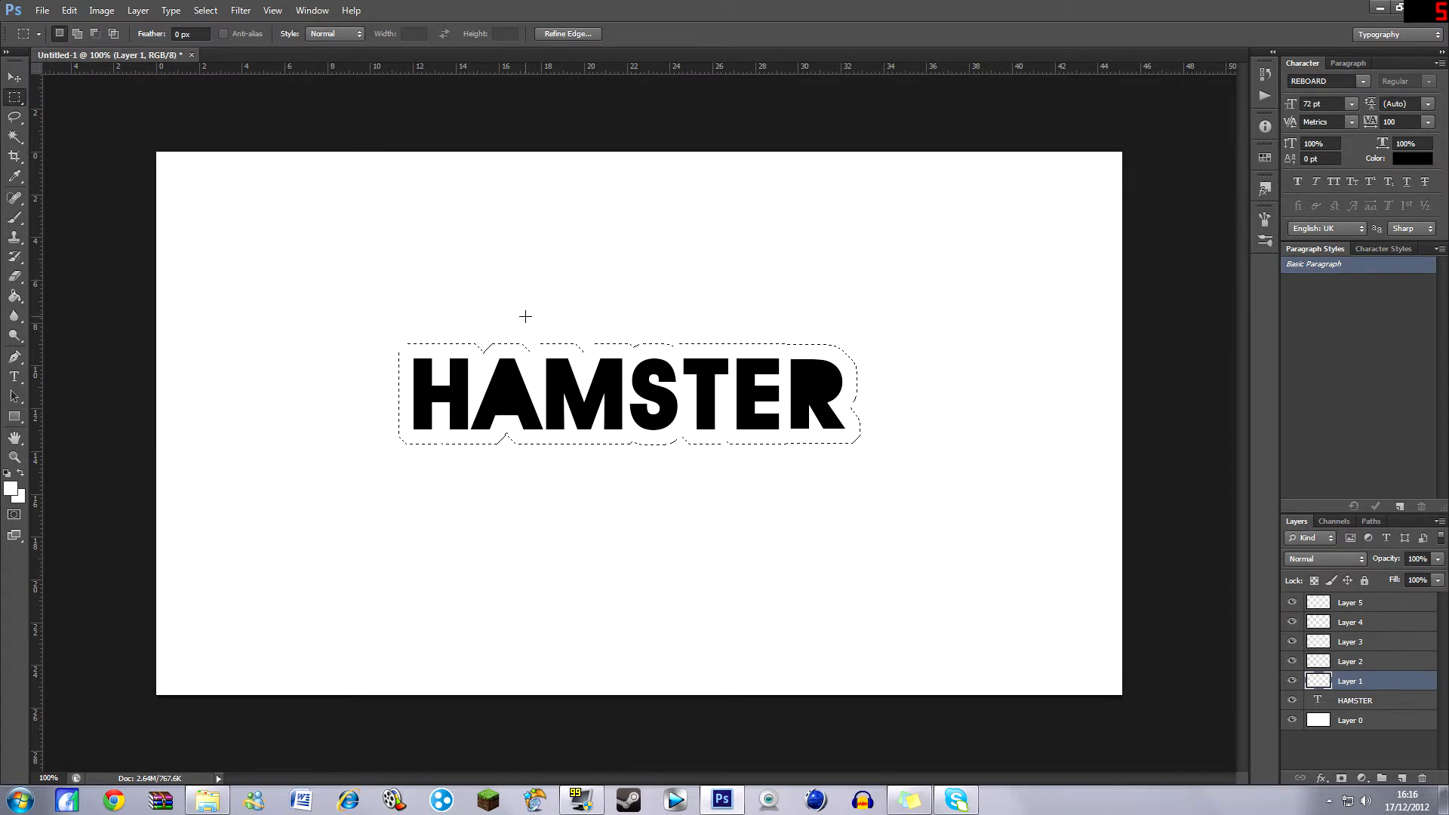
Fill the expanded selection on Layer 1 with white at 100% opacity in Normal mode.
right_click(436, 361)
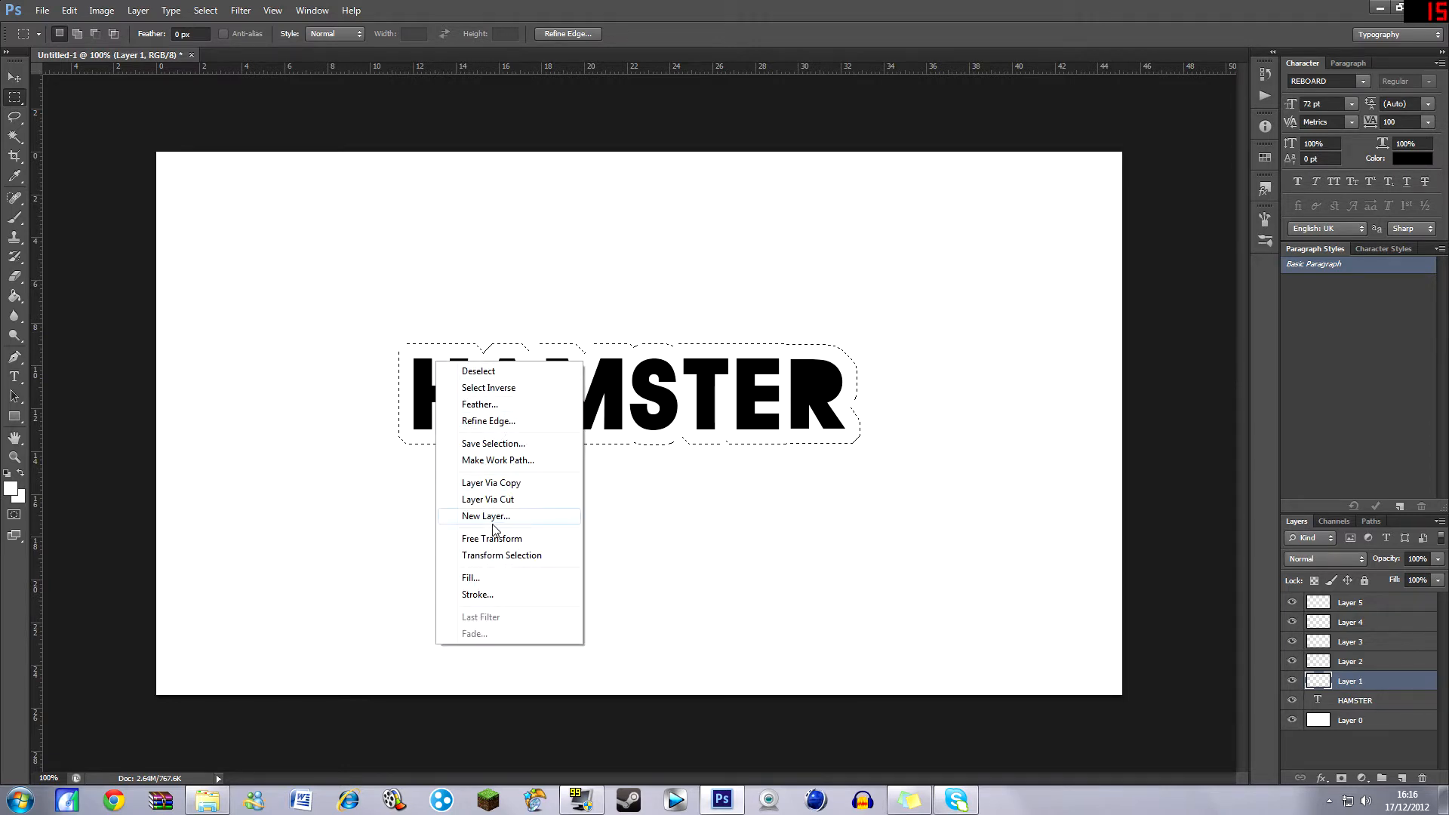
click(478, 579)
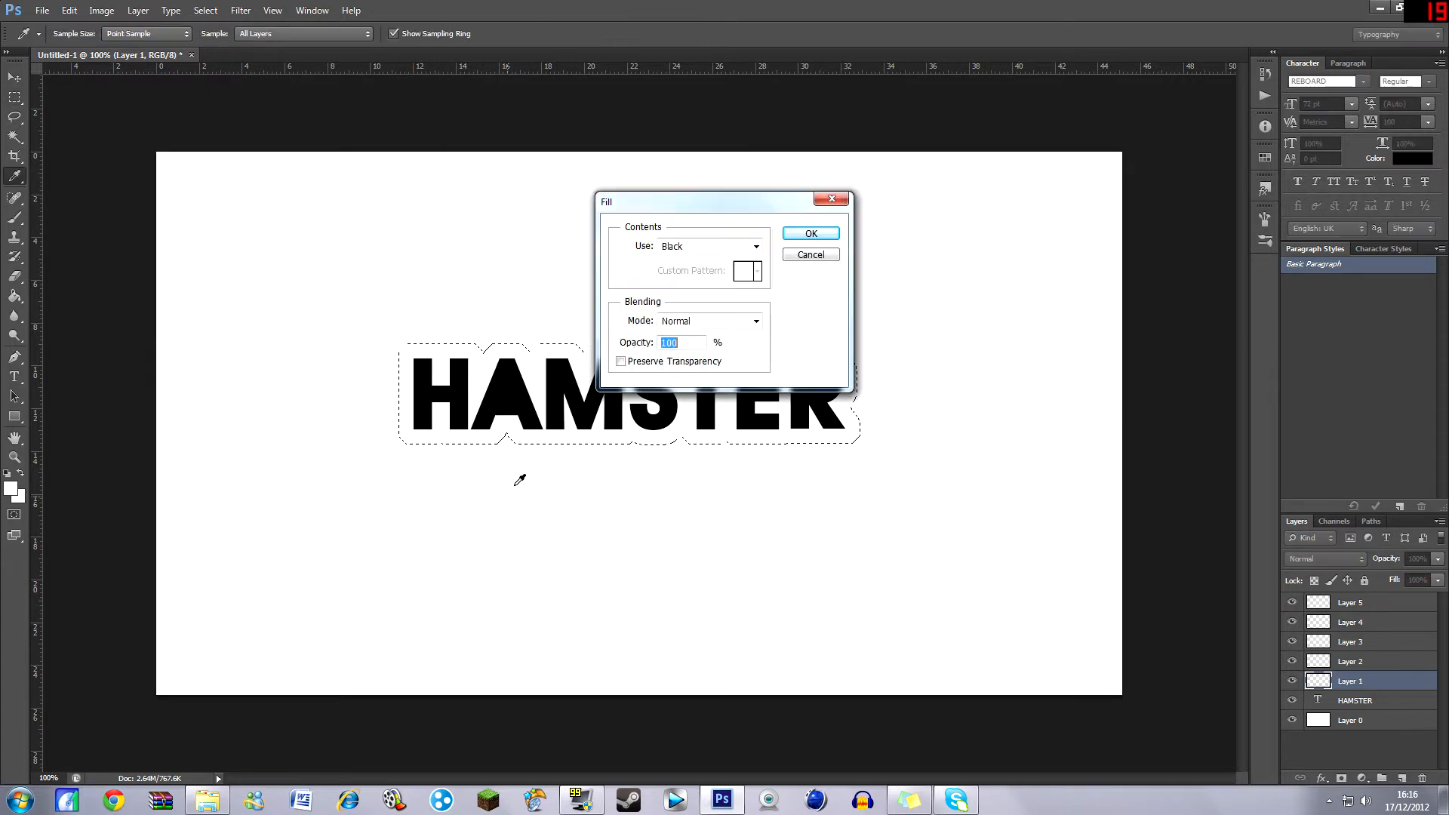
click(712, 247)
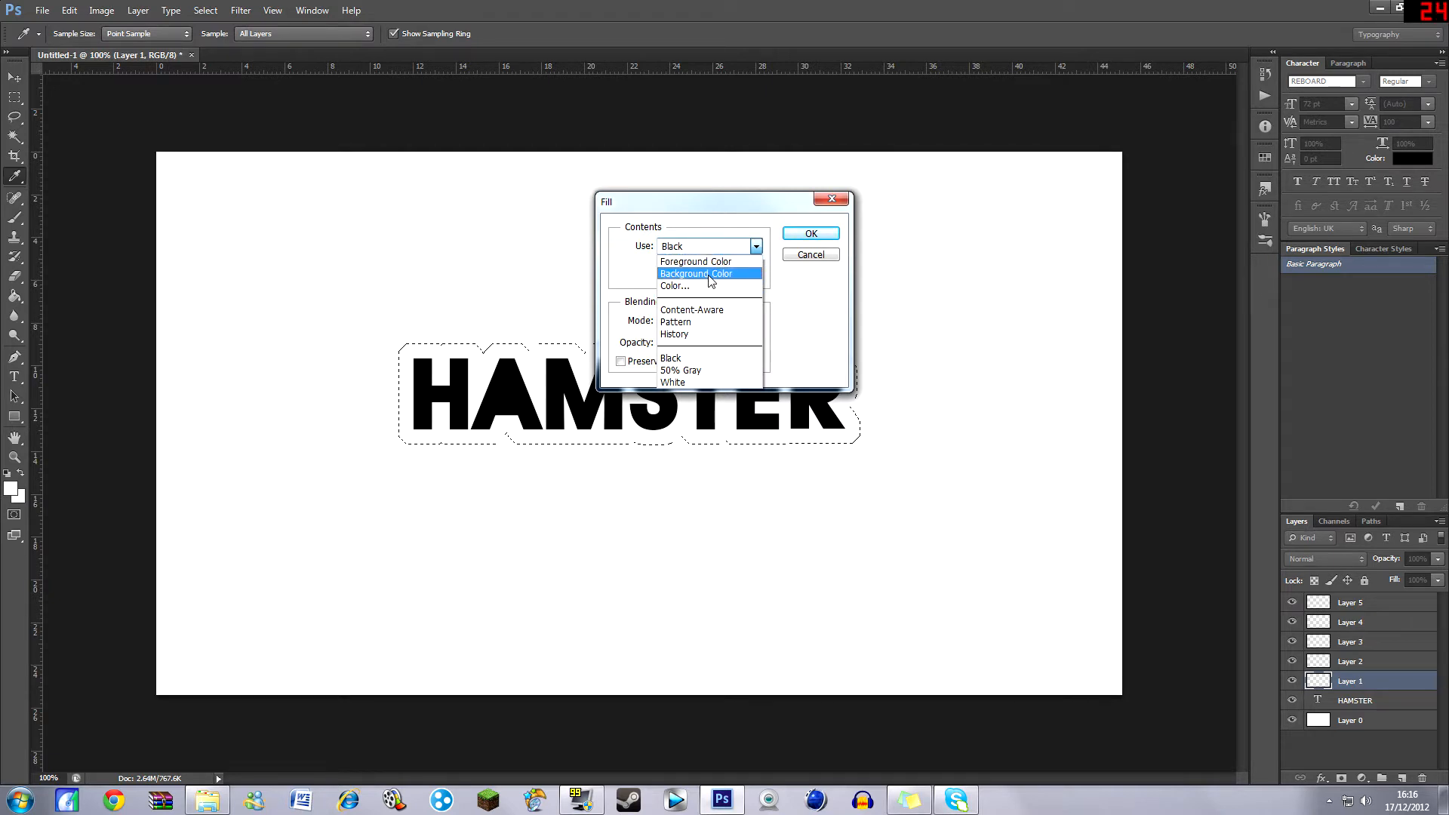
click(671, 358)
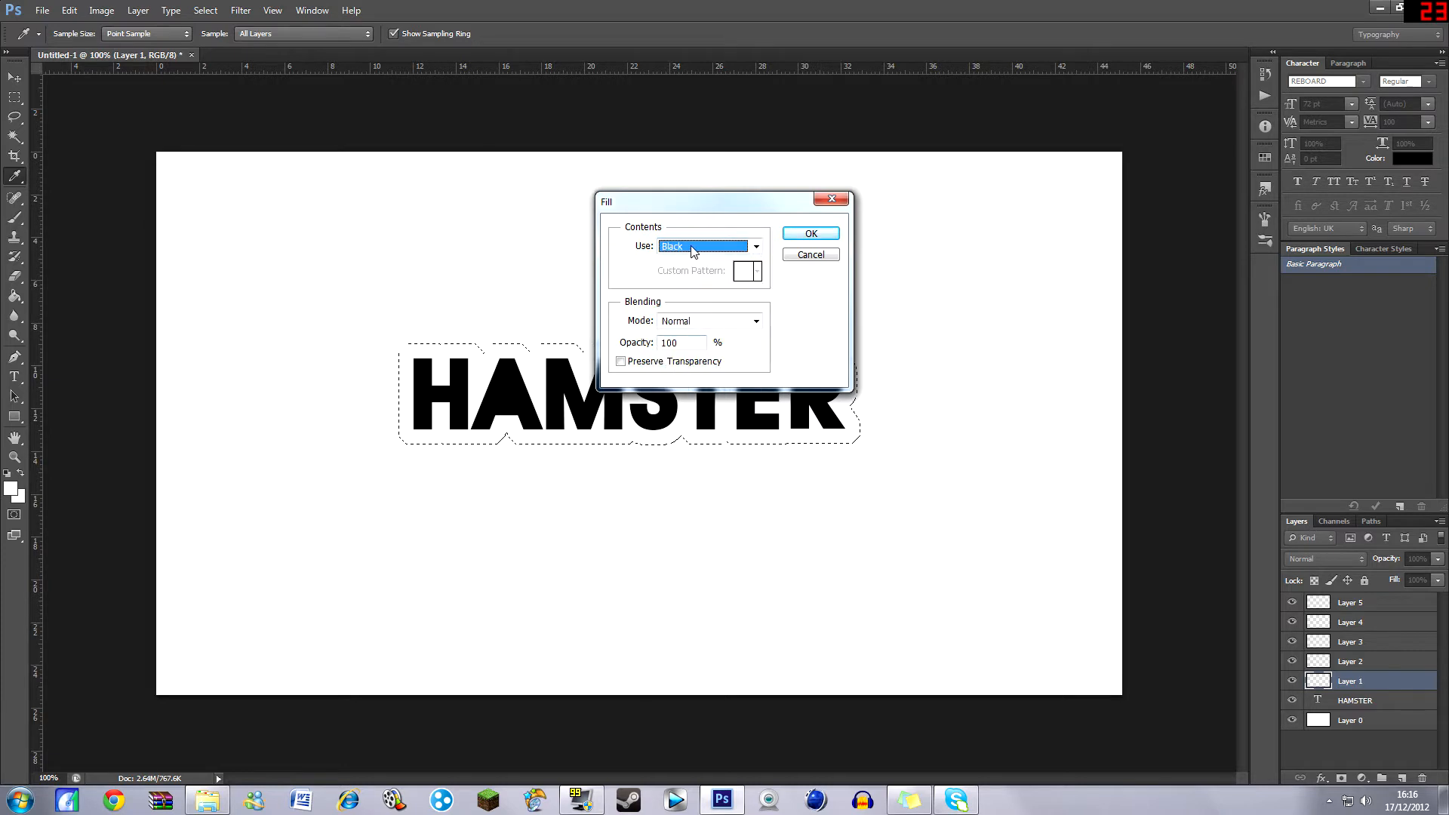
click(717, 247)
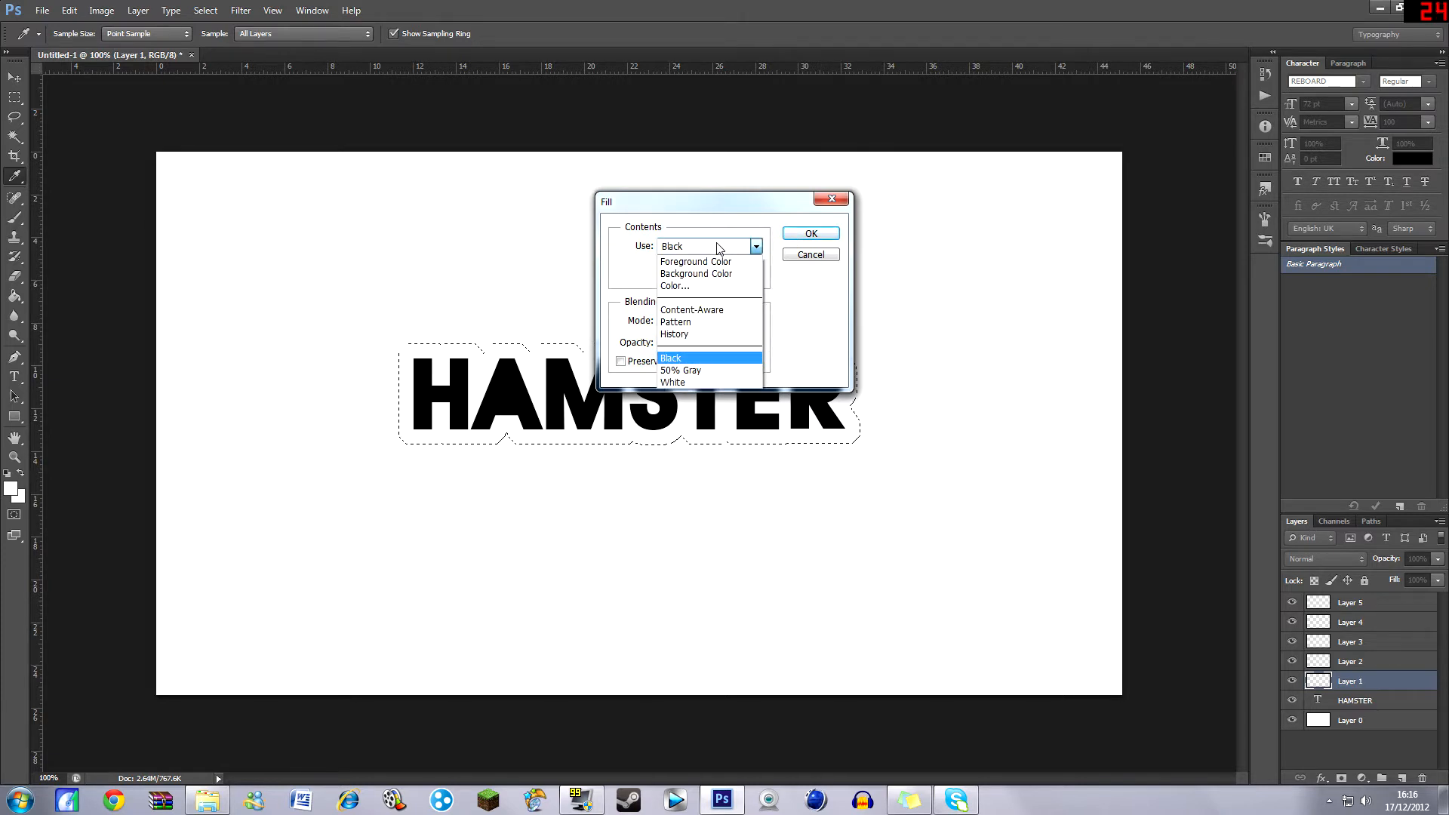
click(672, 381)
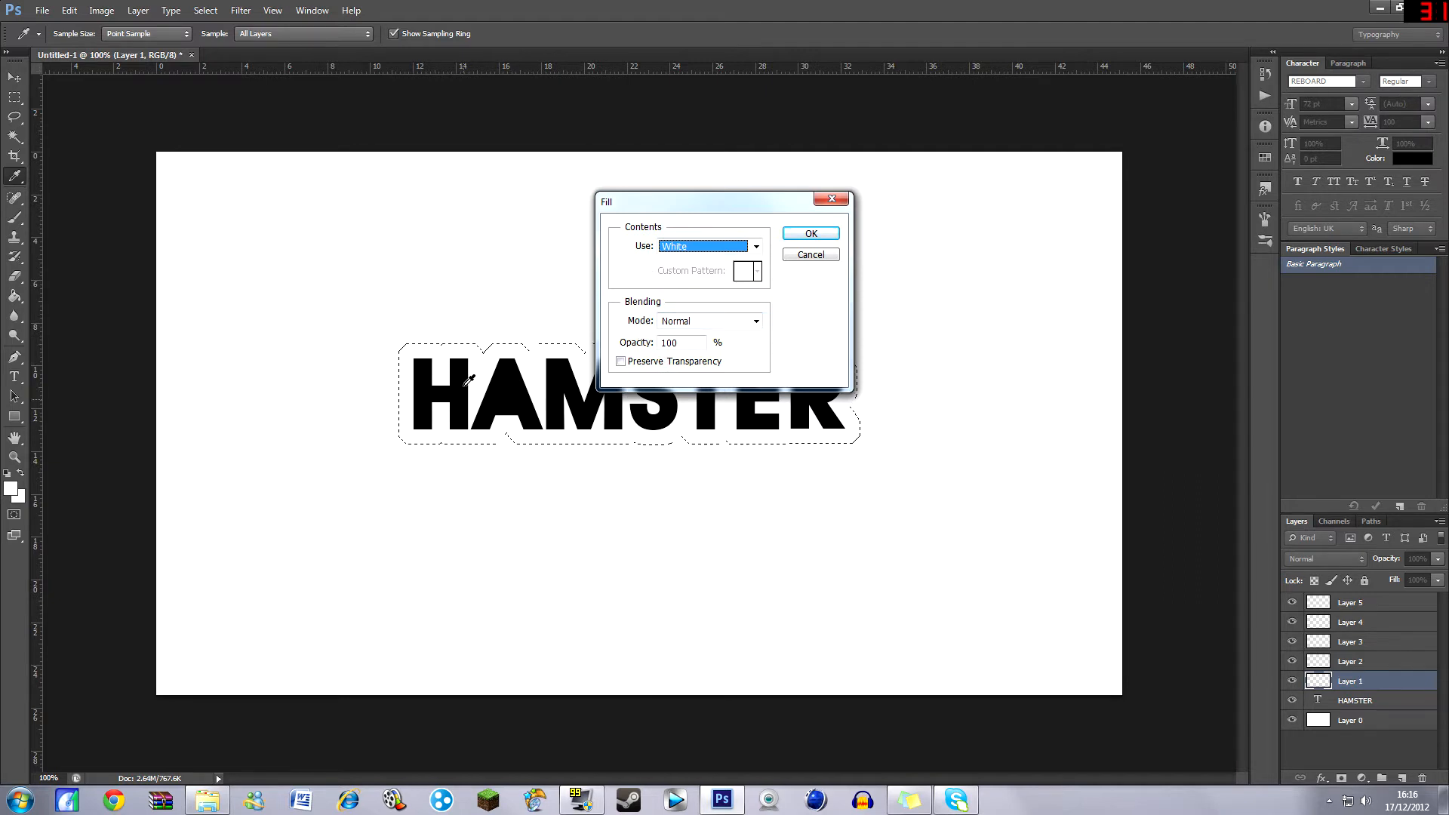
click(810, 234)
key(m)
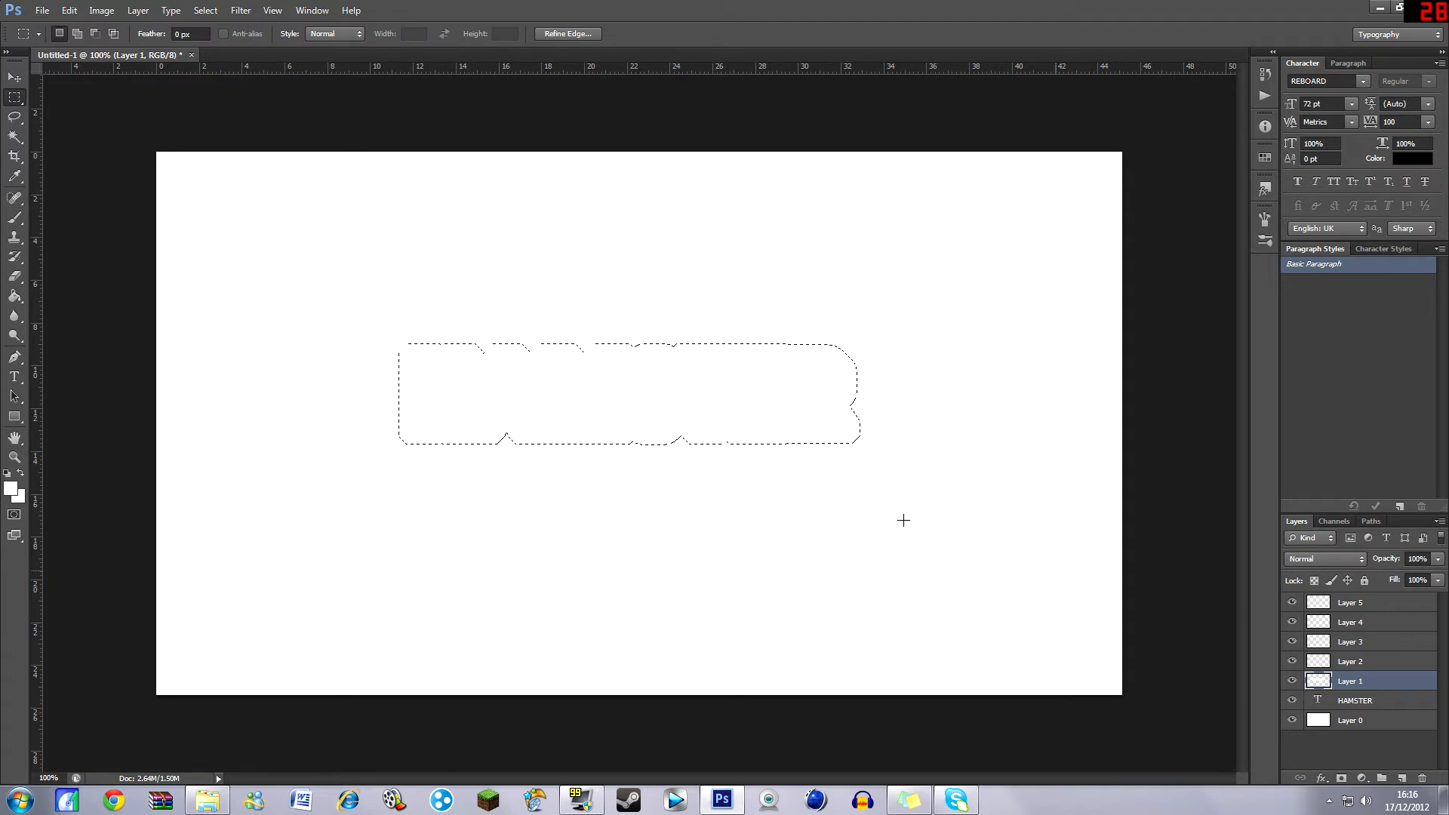
Deselect the outline and move Layer 1 directly beneath the HAMSTER text layer.
right_click(453, 375)
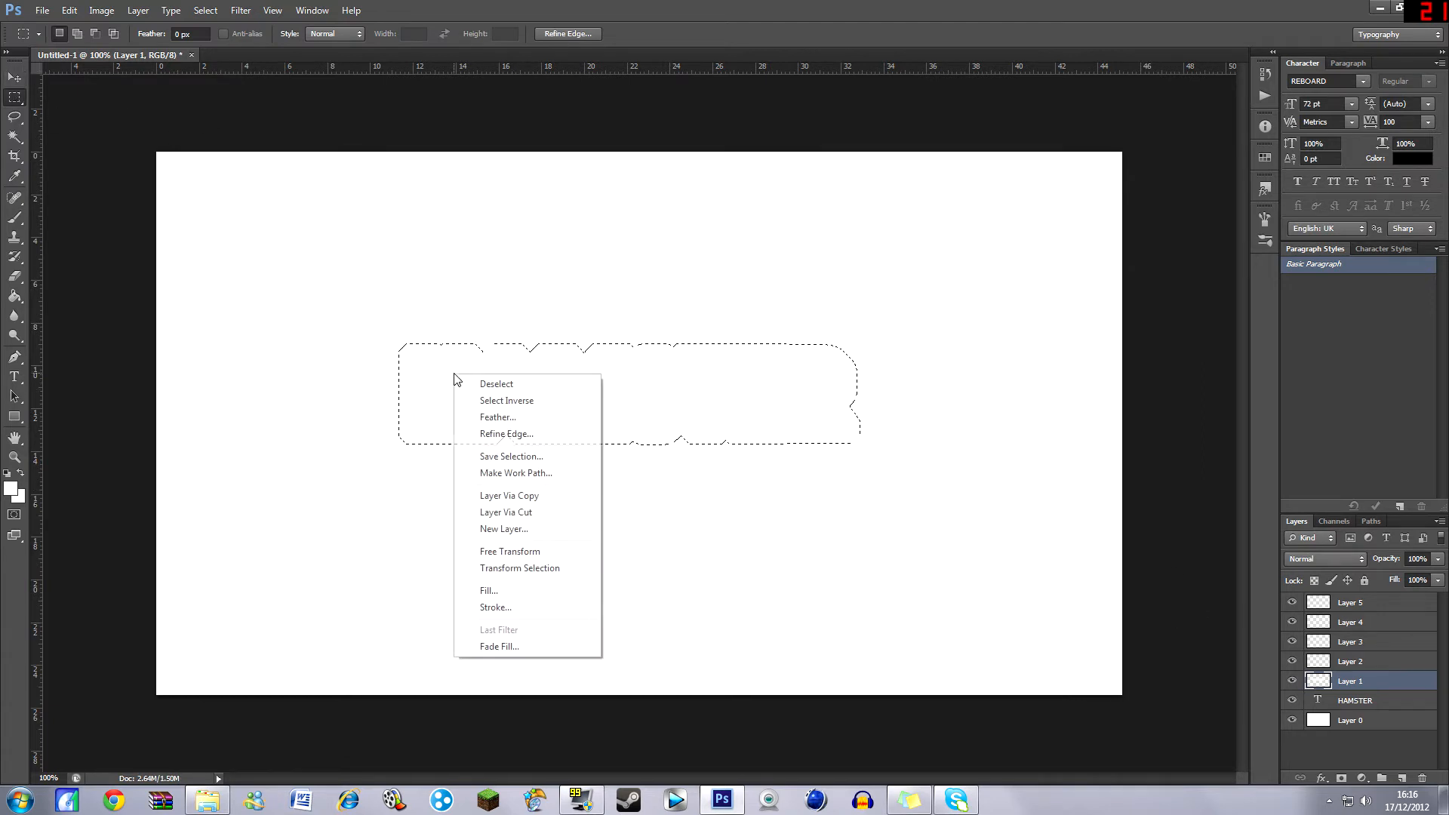
click(487, 381)
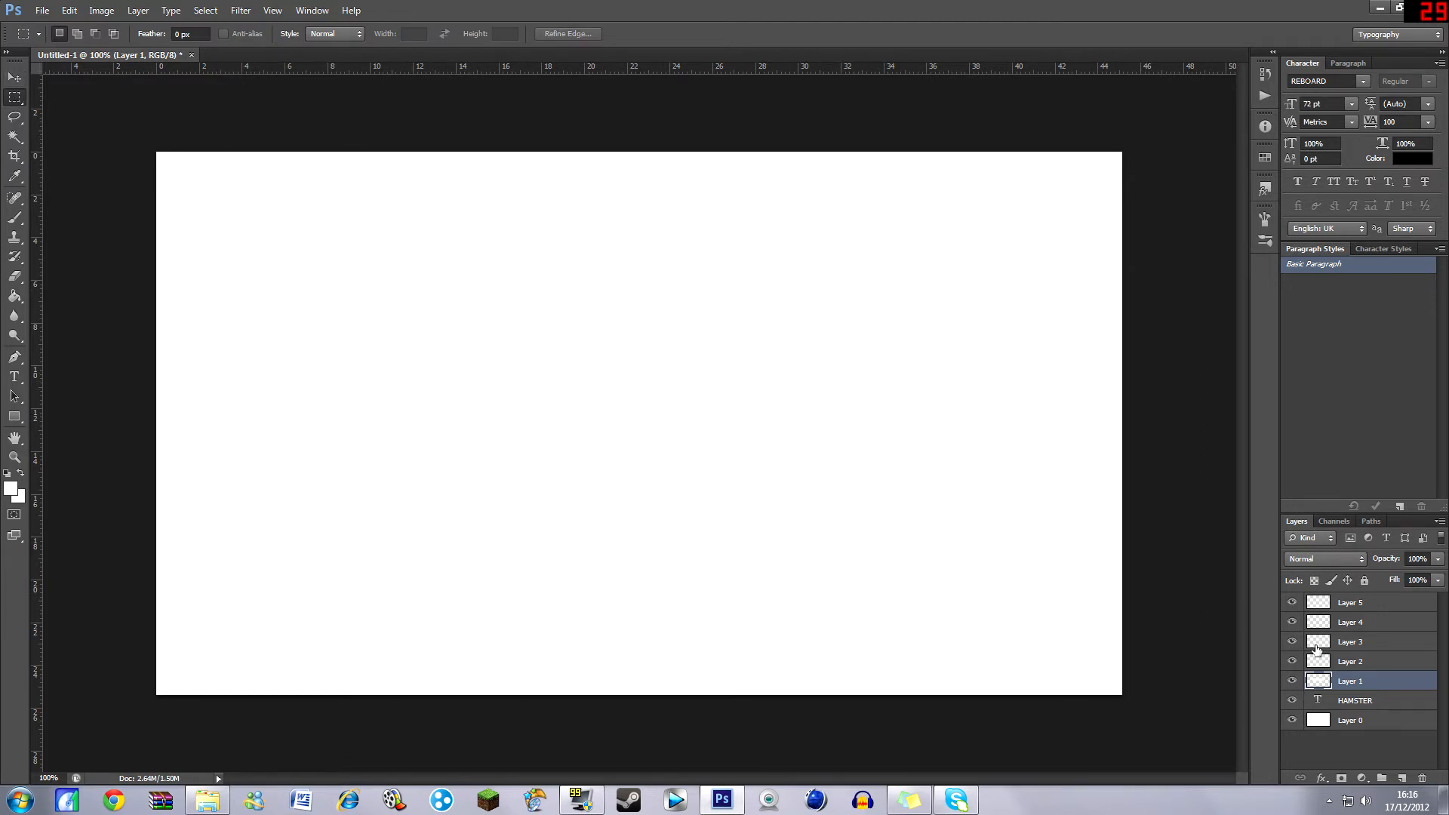
drag(1387, 684, 1384, 711)
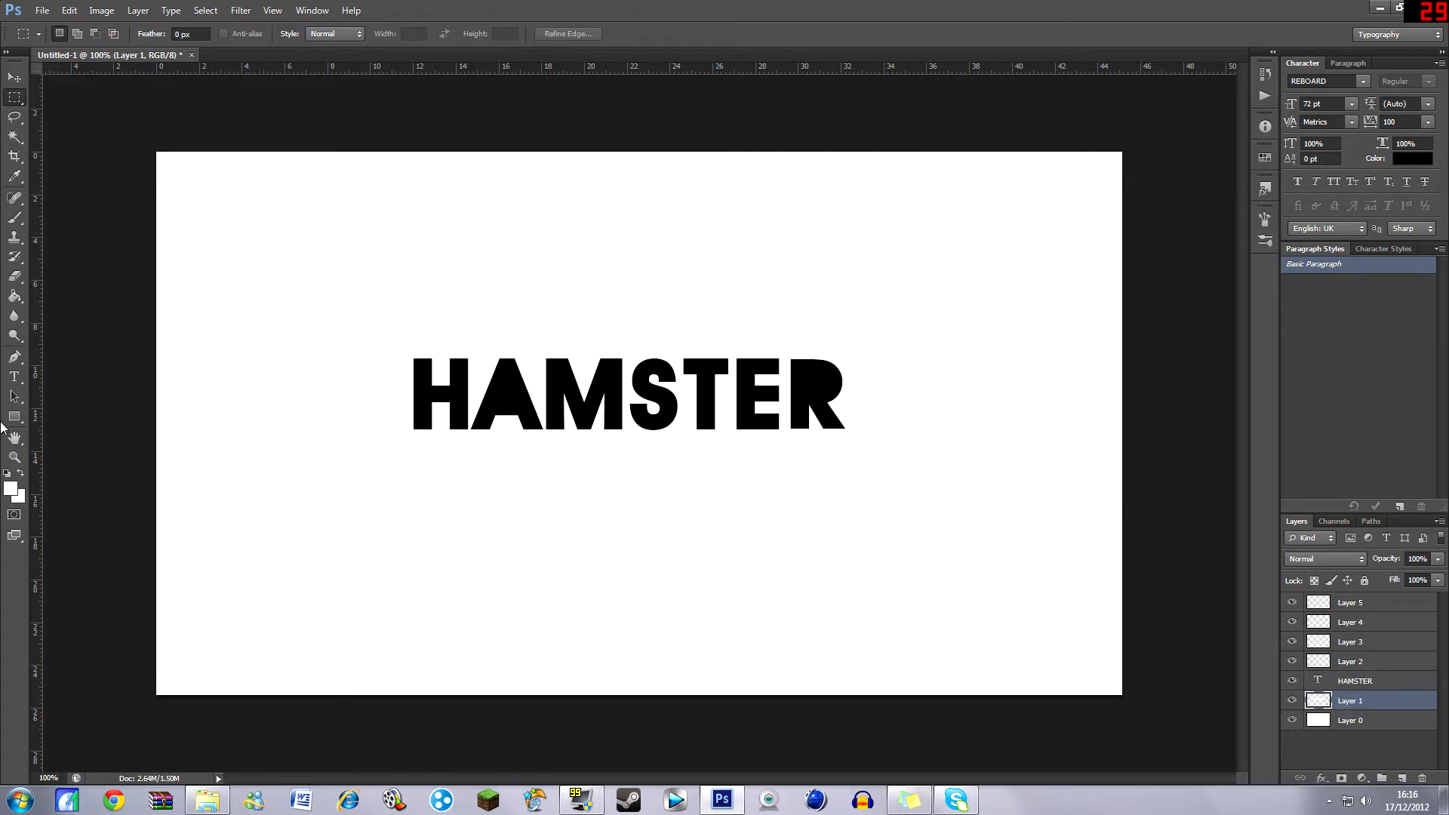
Fill the Layer 0 background with a dark grey foreground colour using the Paint Bucket.
click(1413, 720)
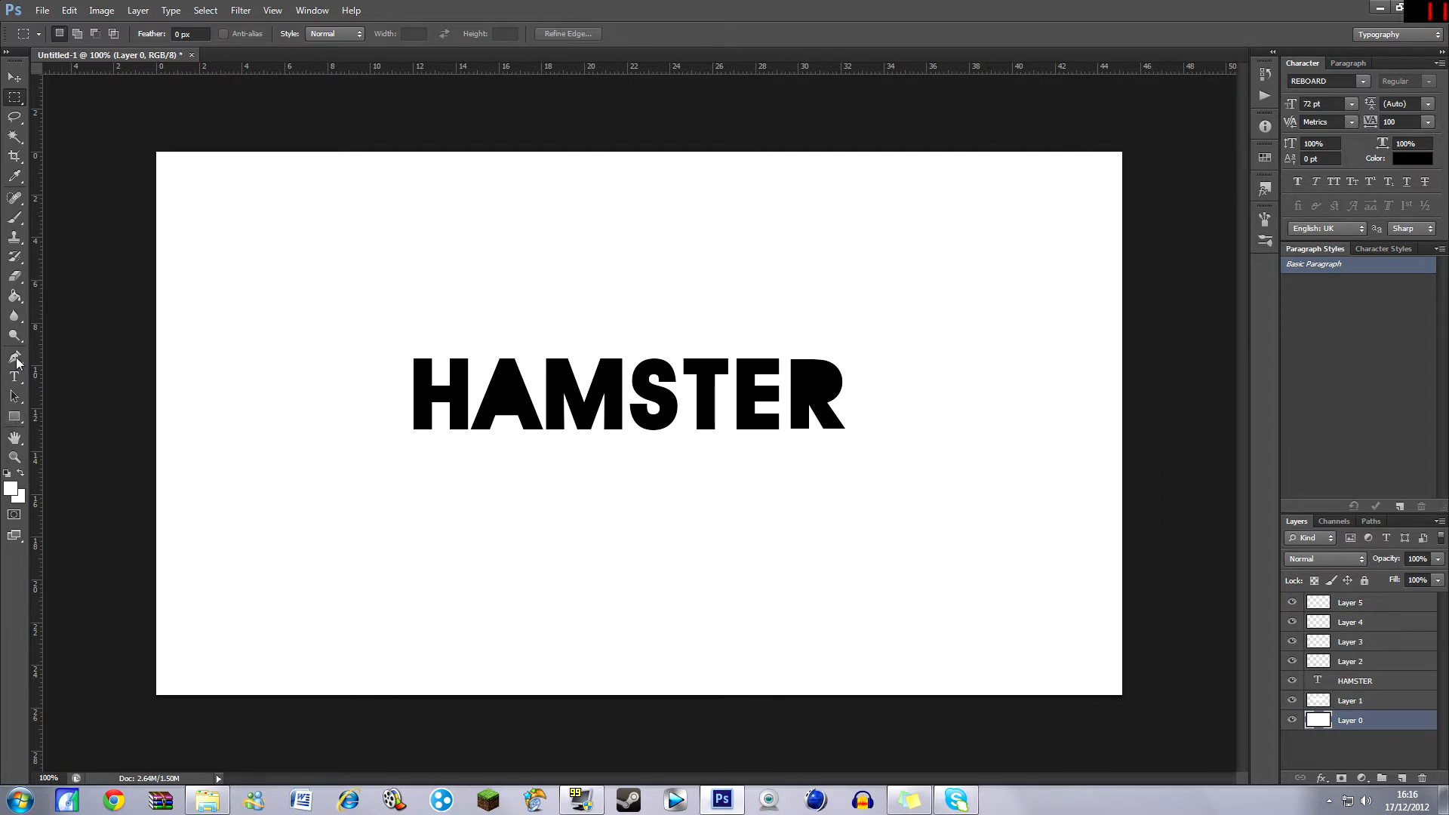
click(14, 297)
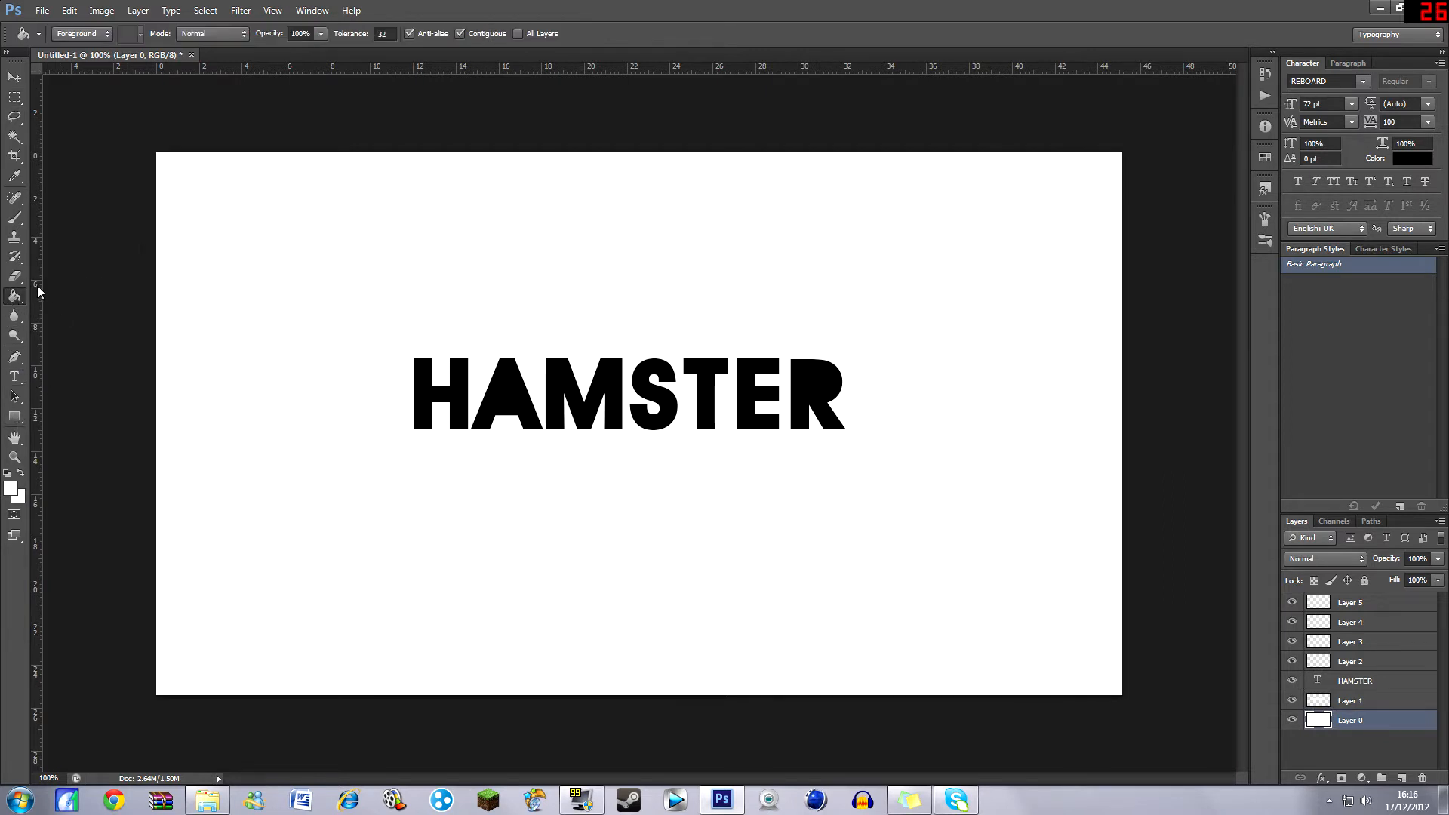
click(10, 489)
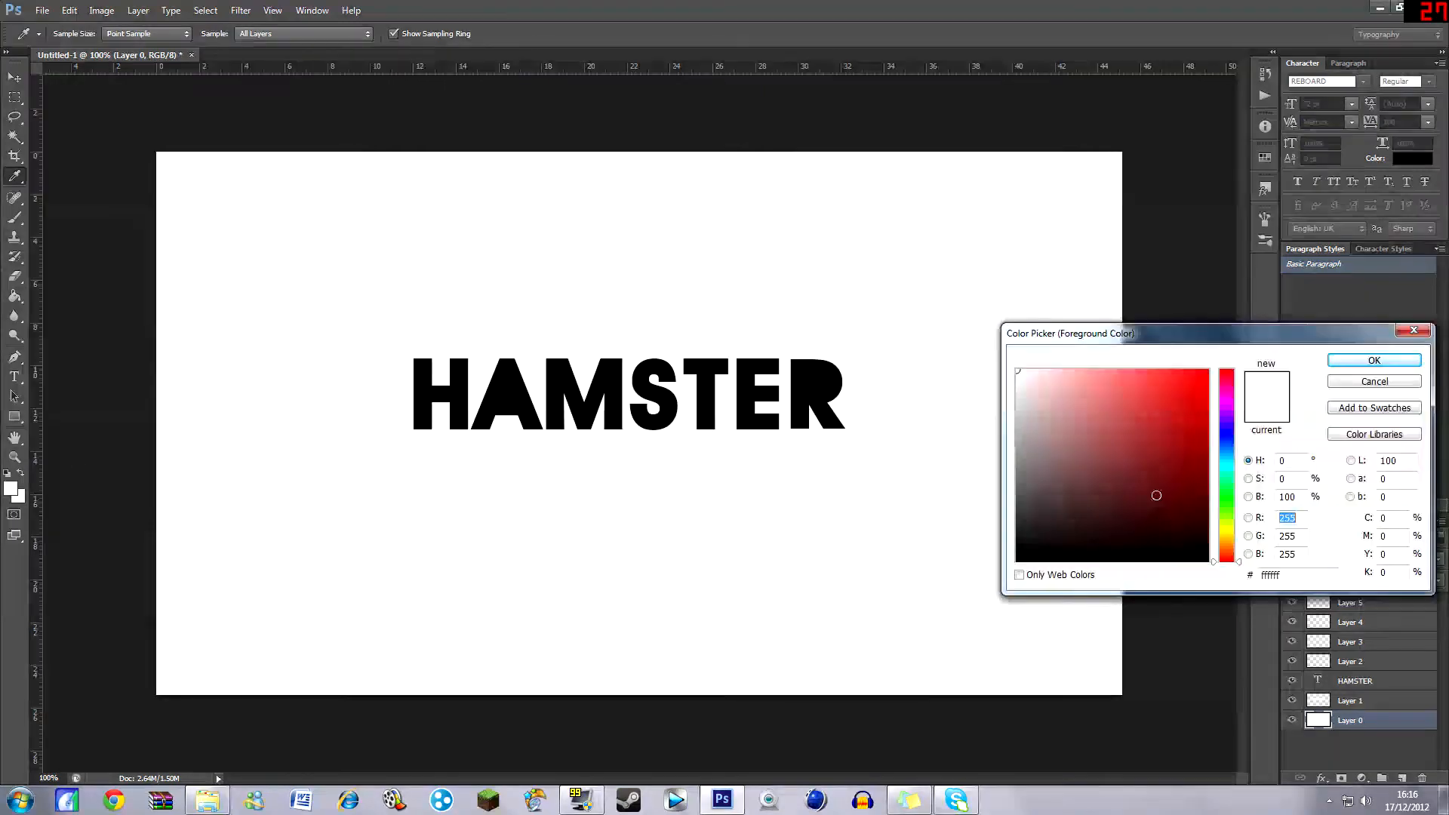
drag(1033, 520, 987, 518)
click(1387, 365)
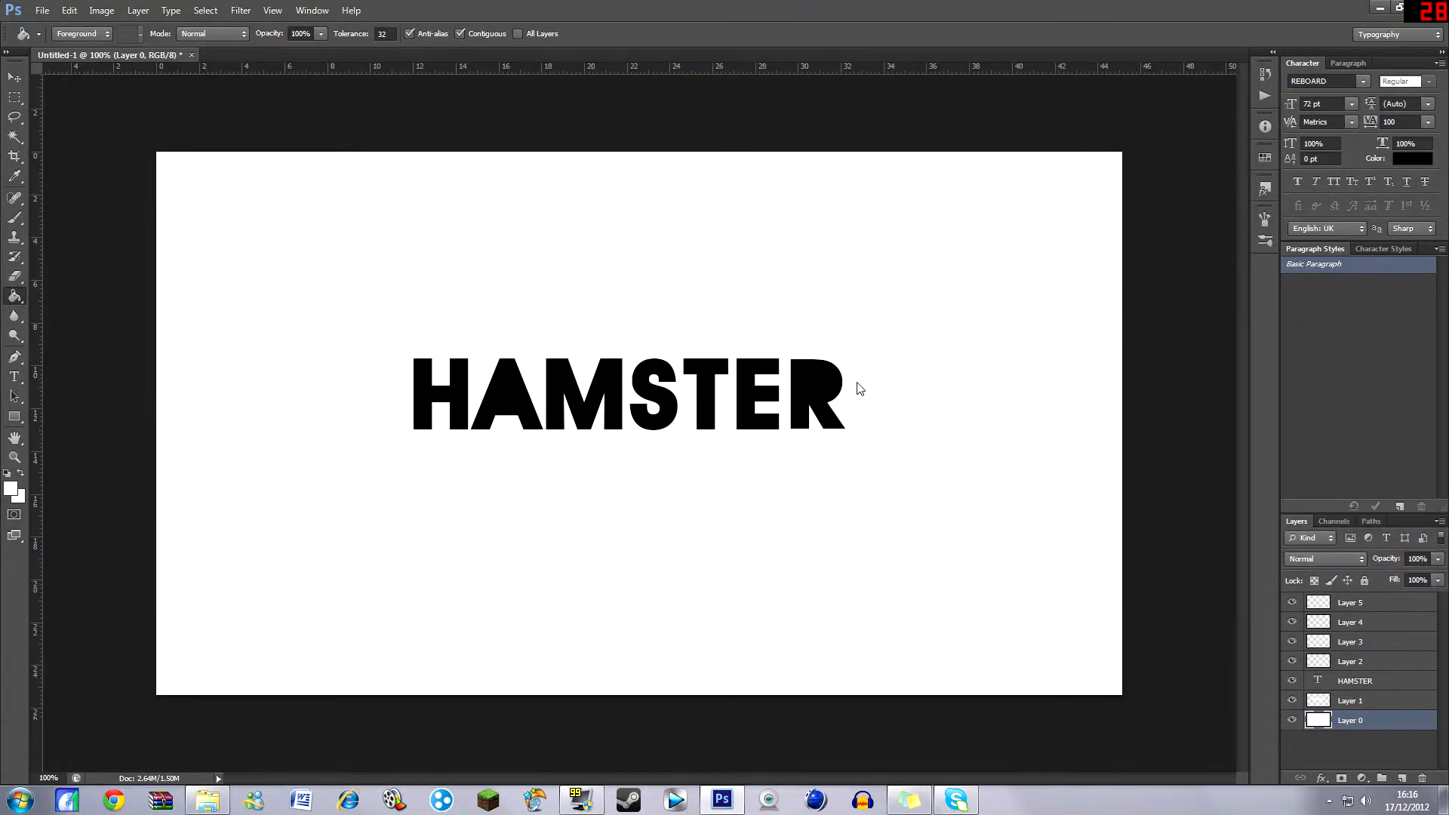
click(219, 248)
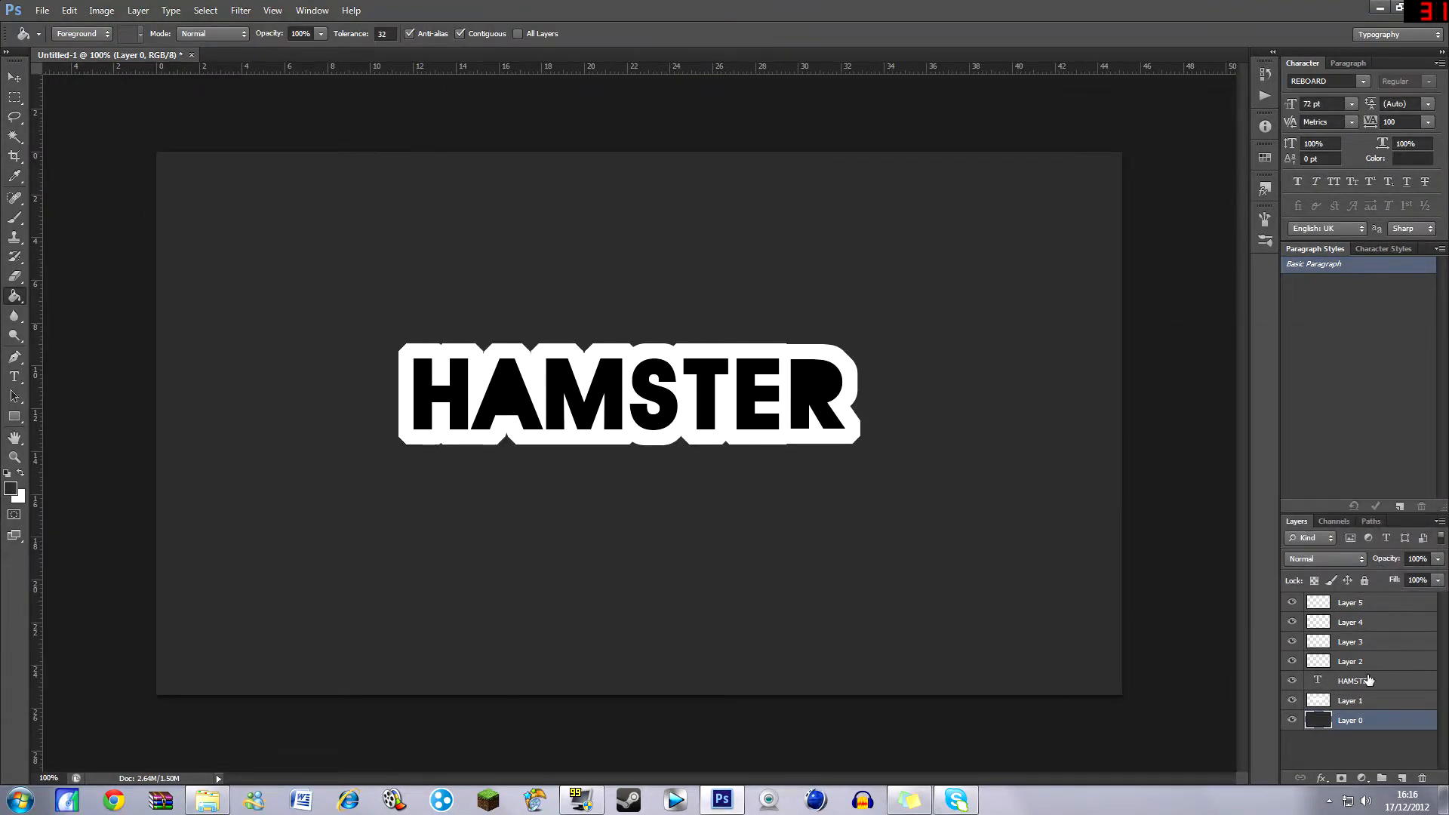
Make Layer 2 active and load the outline of the HAMSTER text as a selection.
click(1373, 701)
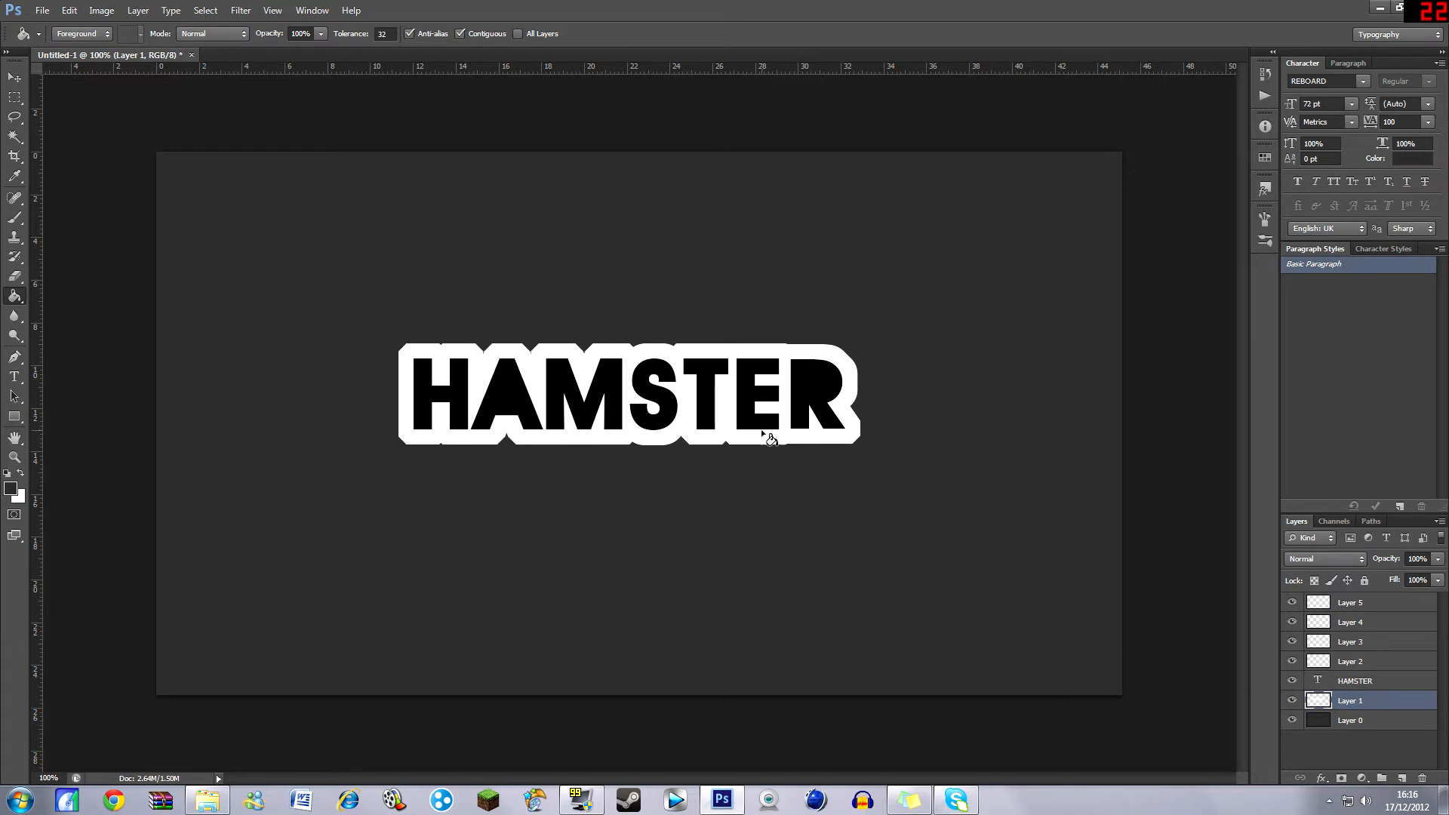
click(1387, 682)
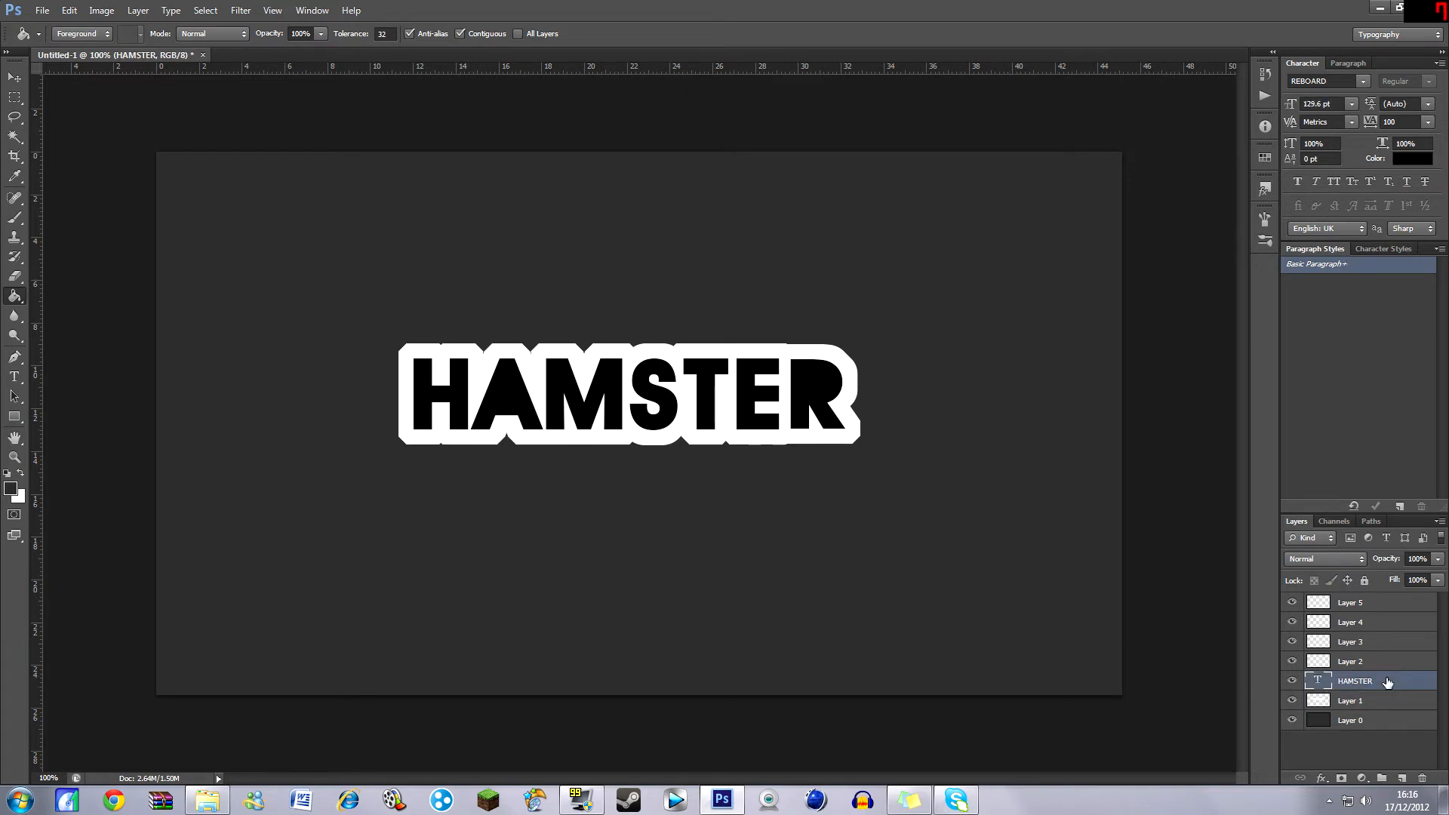
click(1378, 664)
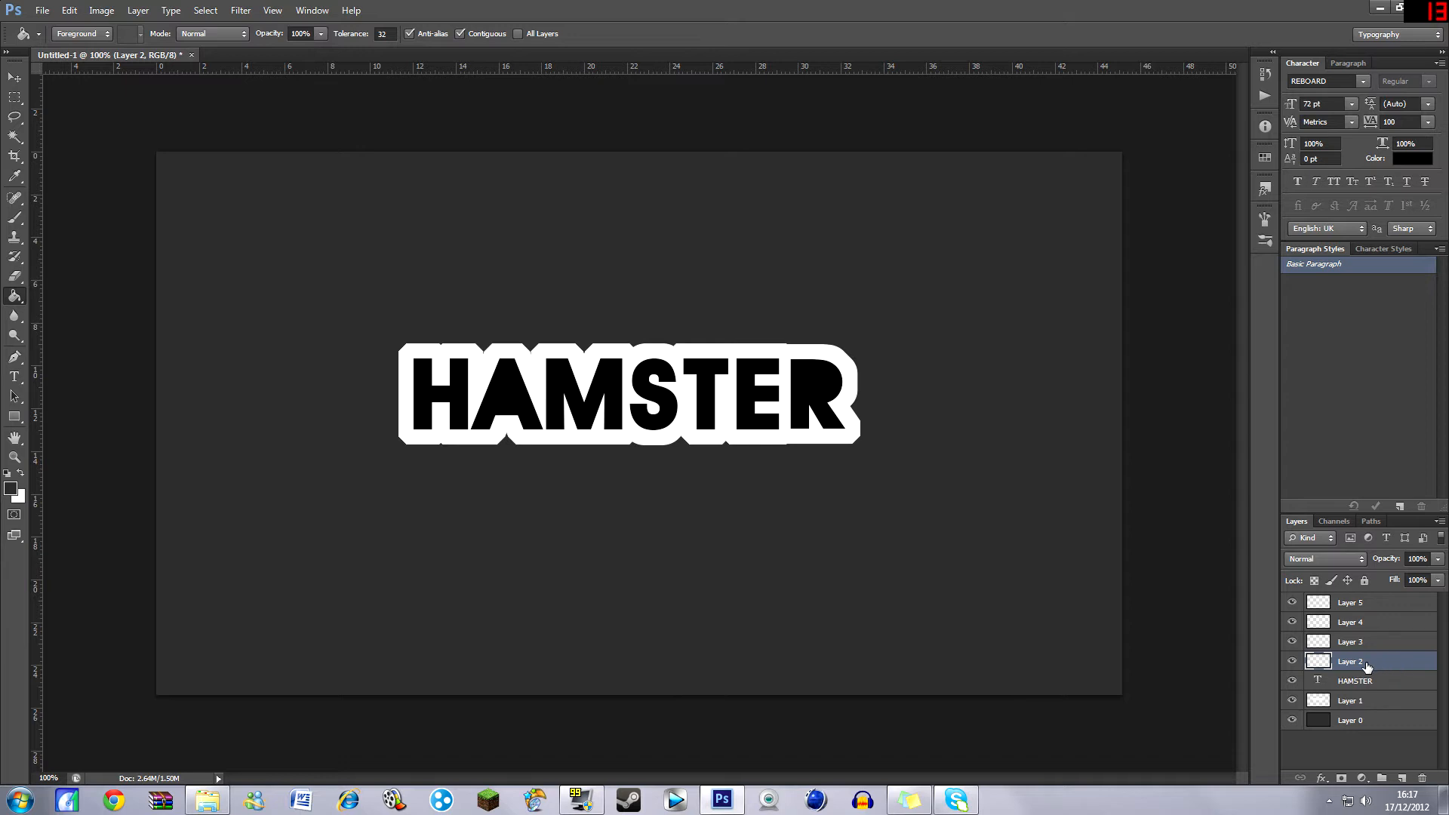
ctrl+click(1317, 681)
Expand the HAMSTER text selection by 45 pixels.
click(205, 10)
mouse_move(272, 178)
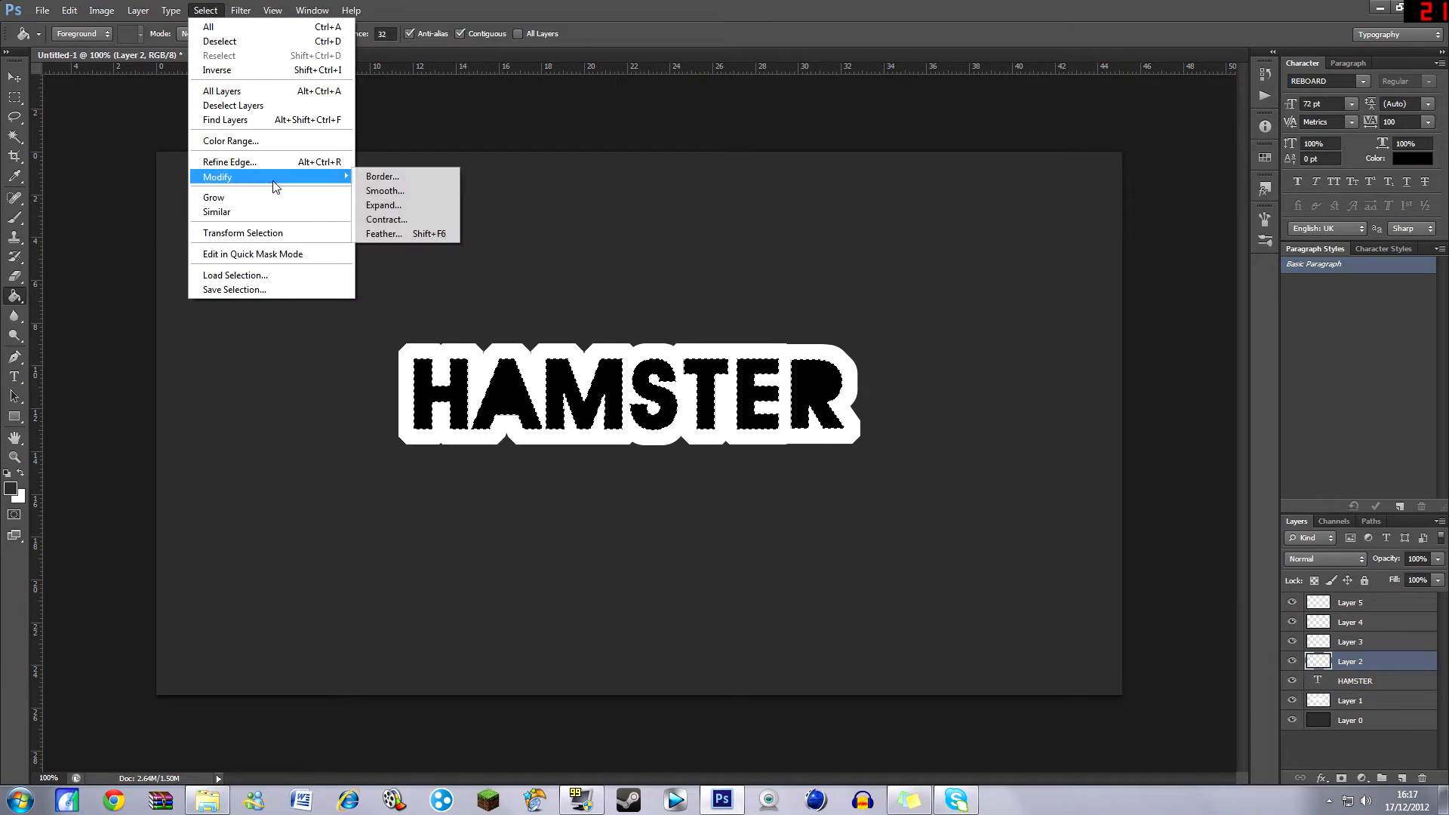
click(404, 211)
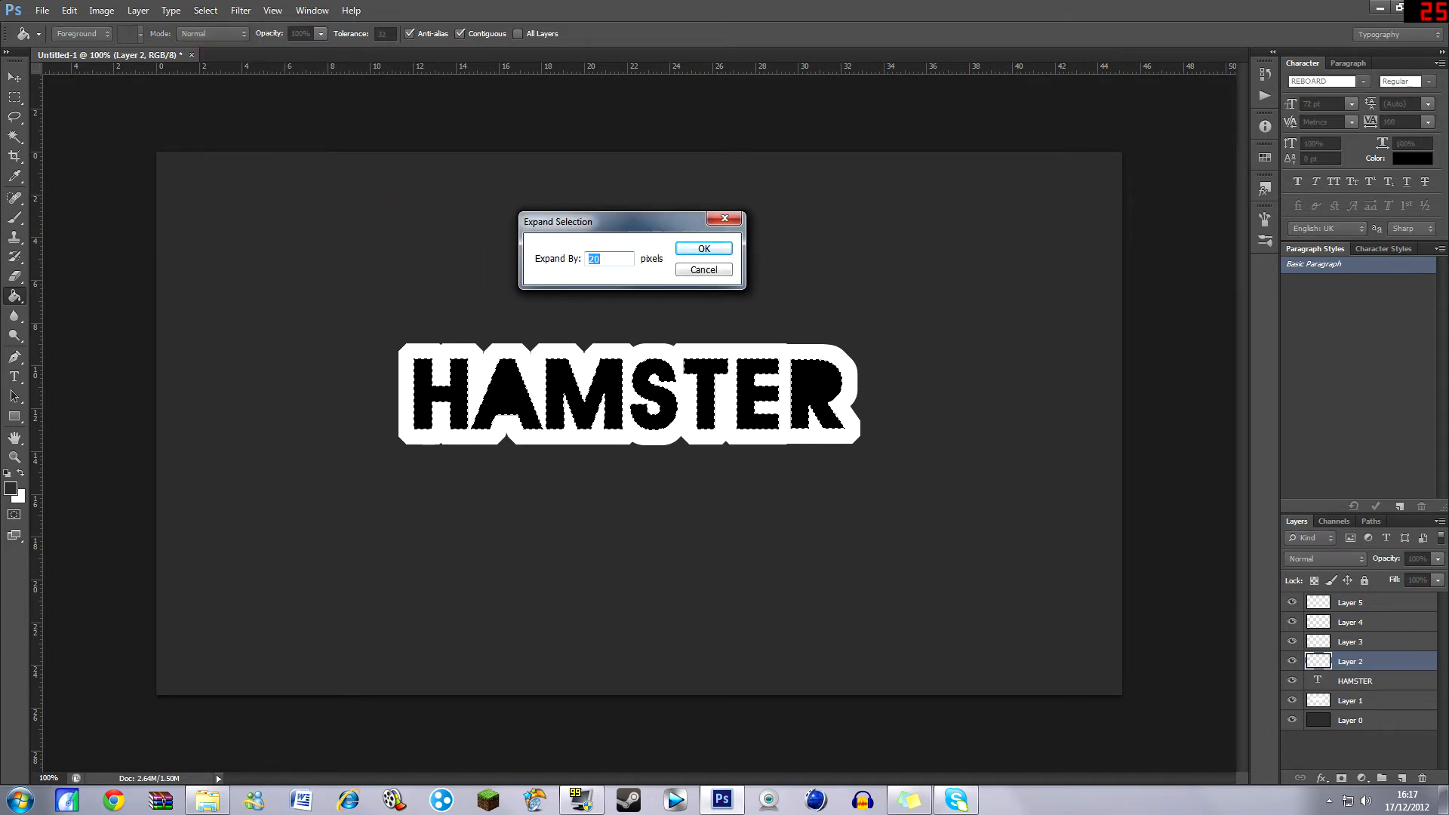
text(45)
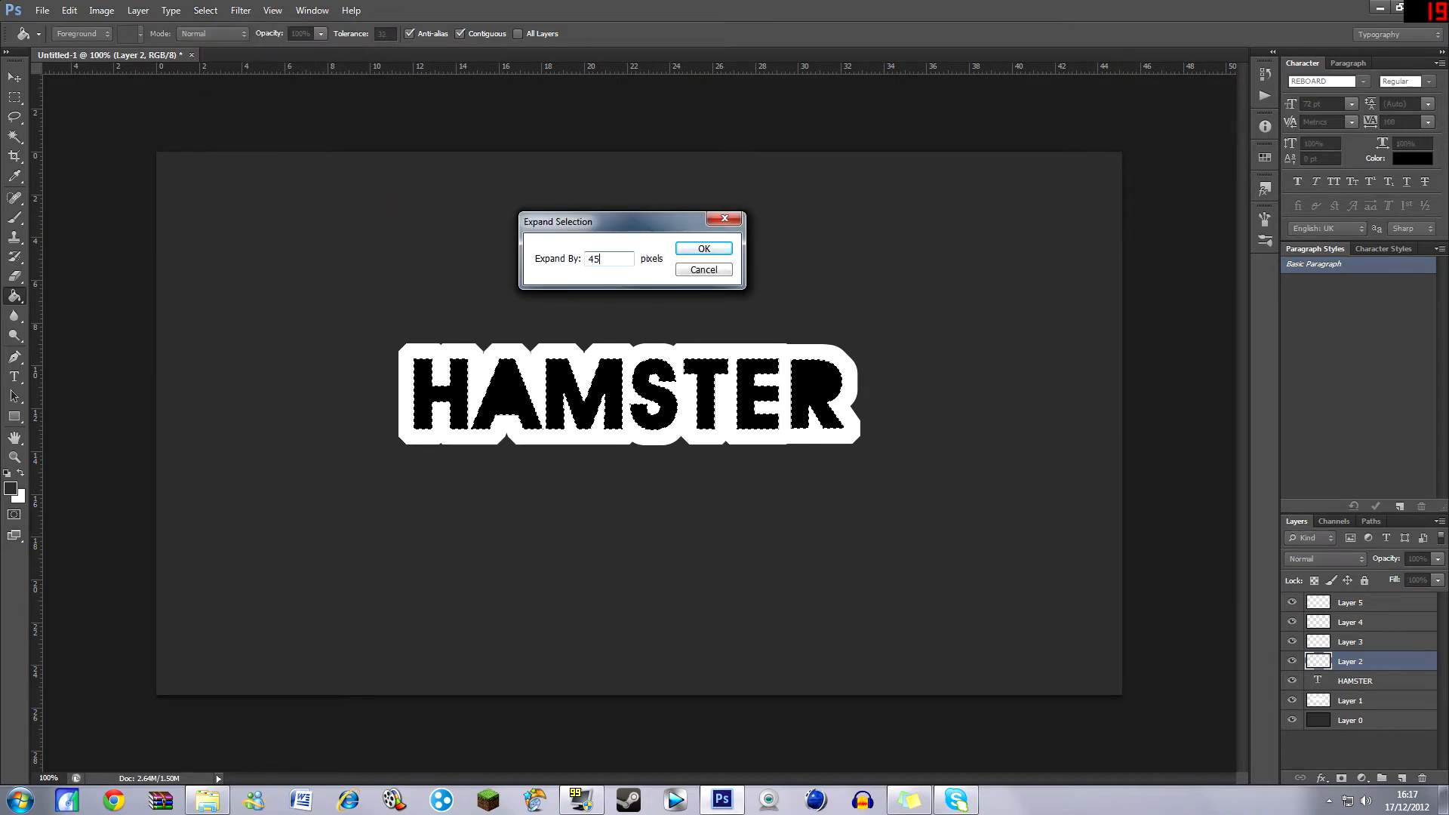
click(703, 249)
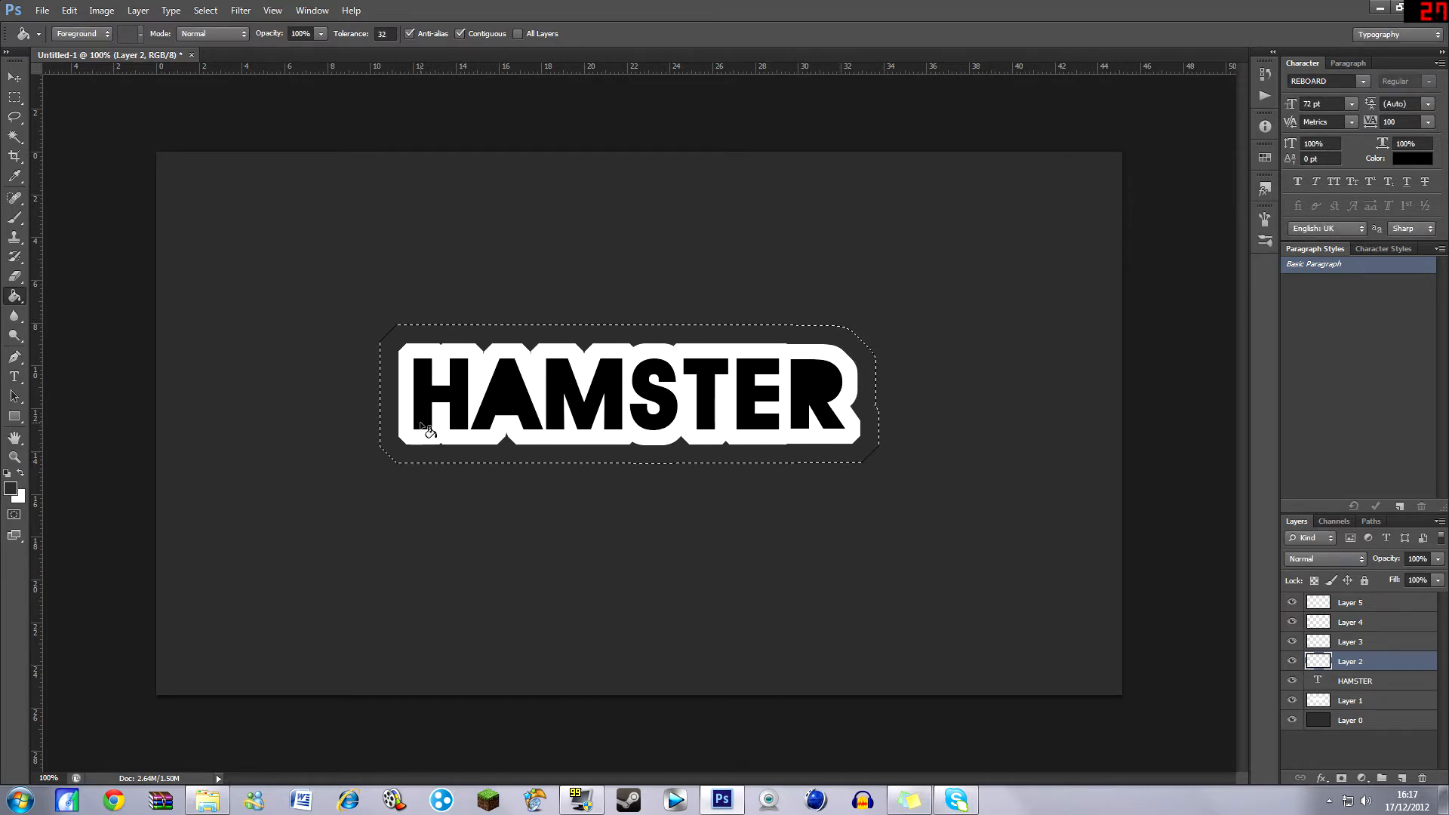
Fill the expanded selection on Layer 2 with black at 100% opacity in Normal mode.
right_click(427, 340)
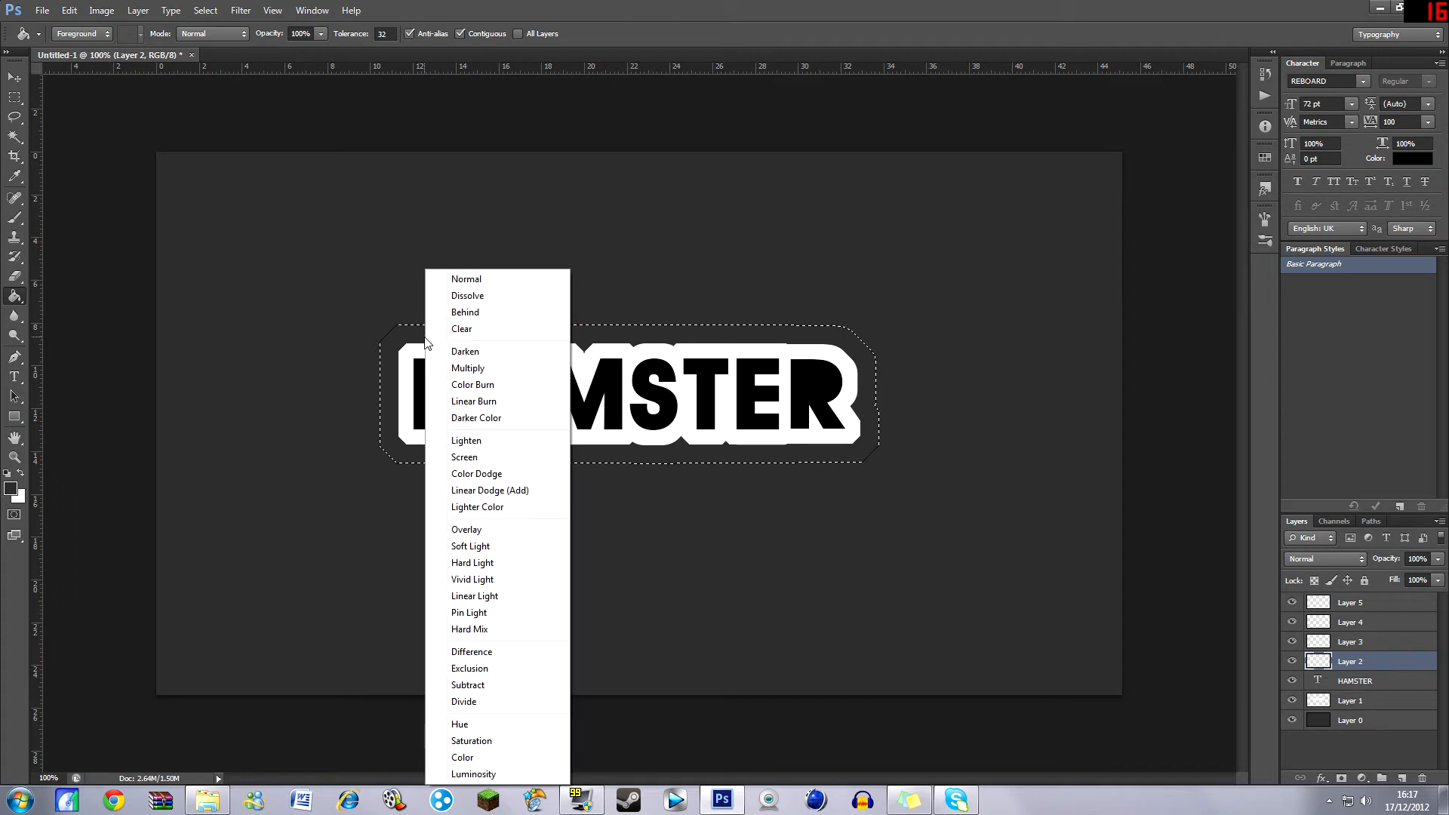
click(14, 98)
click(15, 98)
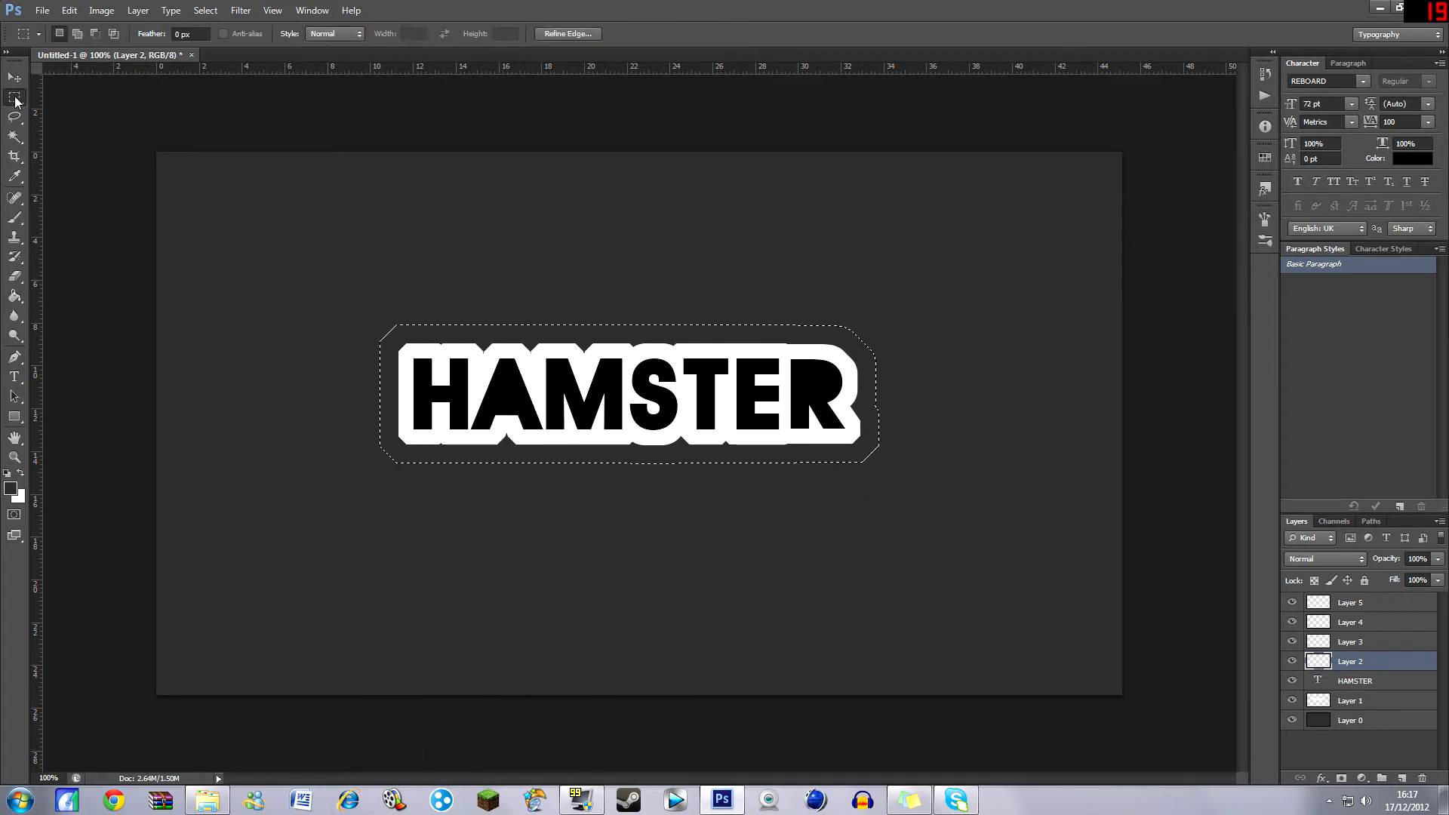
right_click(411, 335)
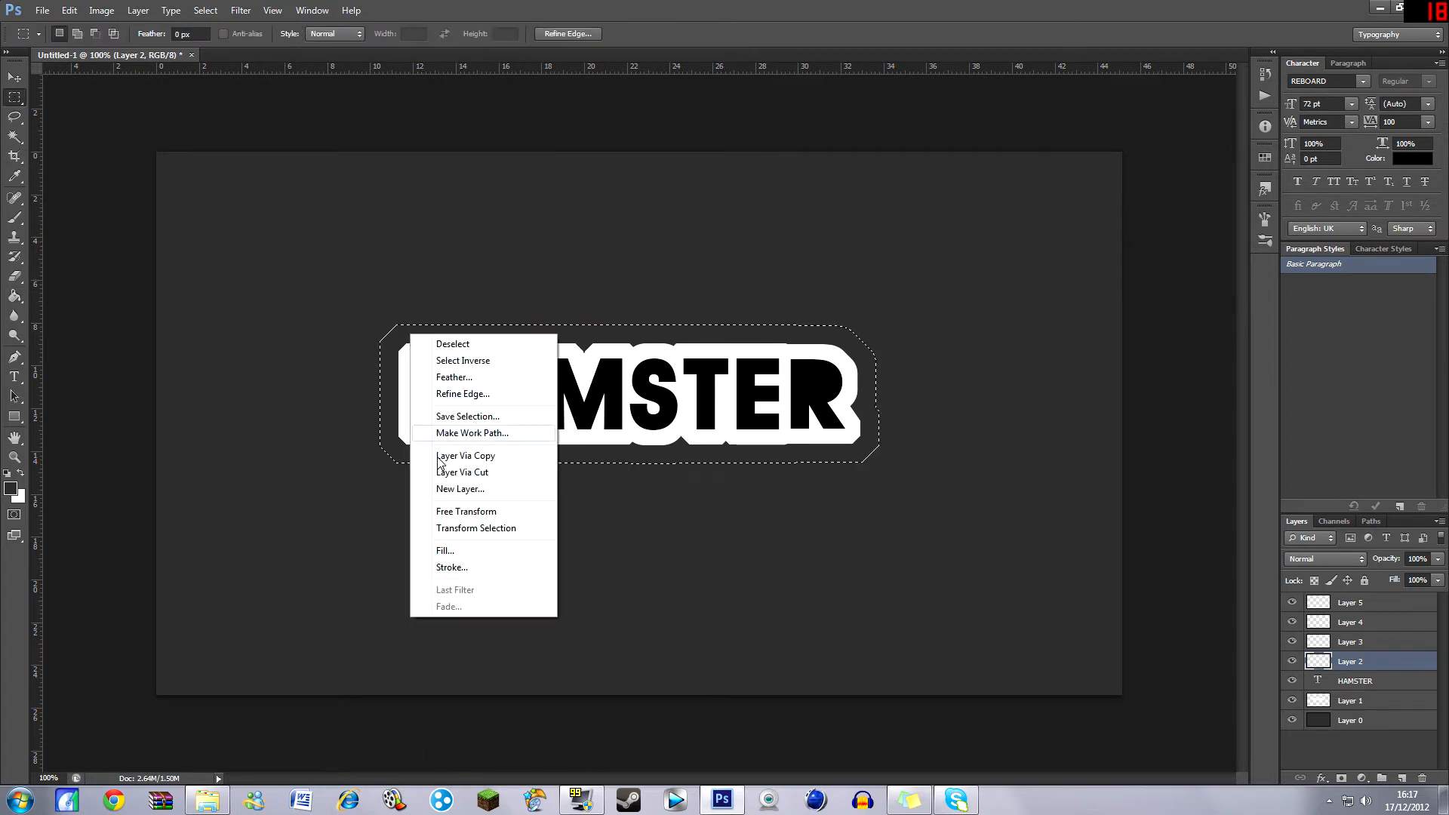
click(450, 550)
click(713, 249)
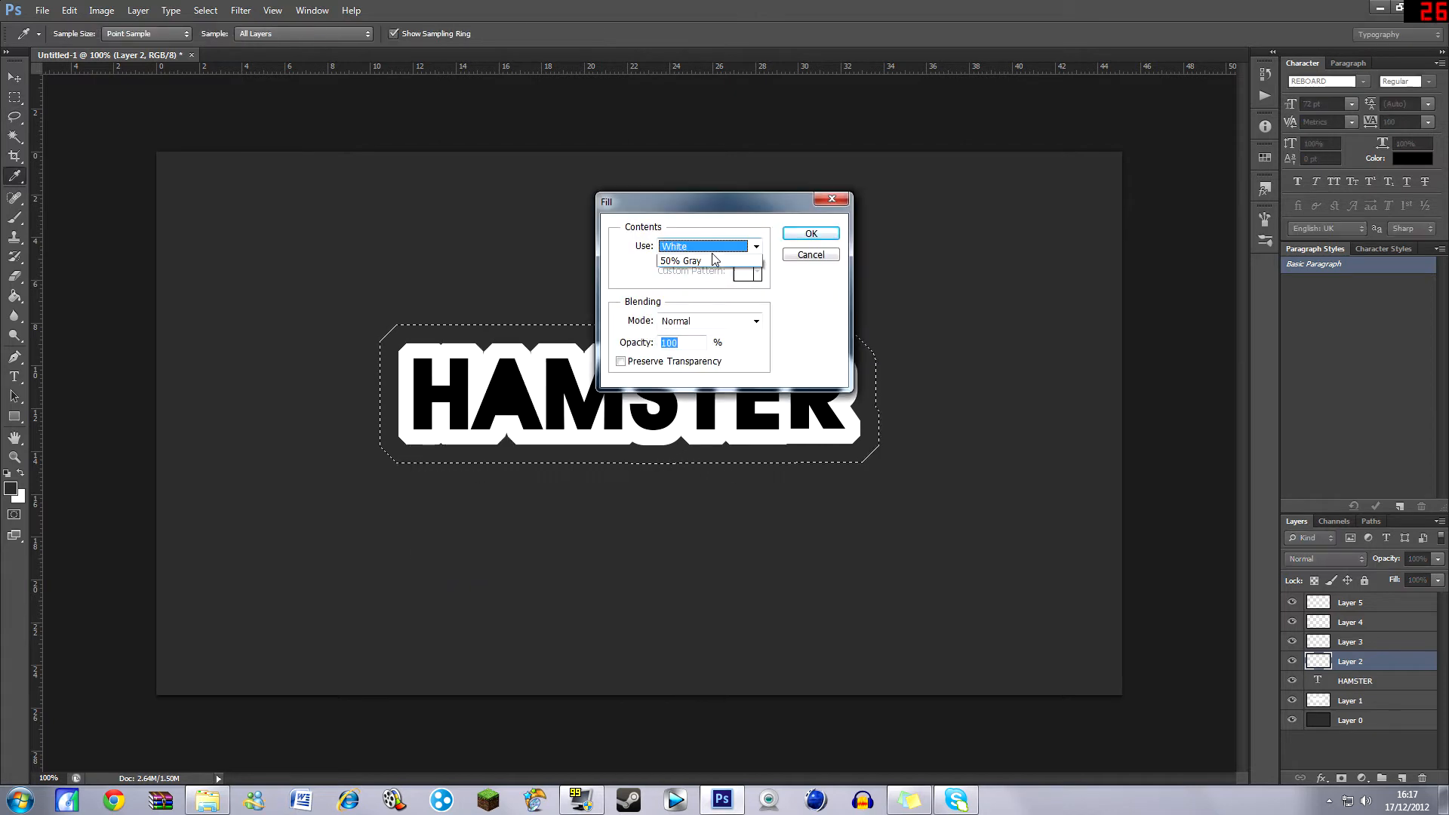
click(685, 287)
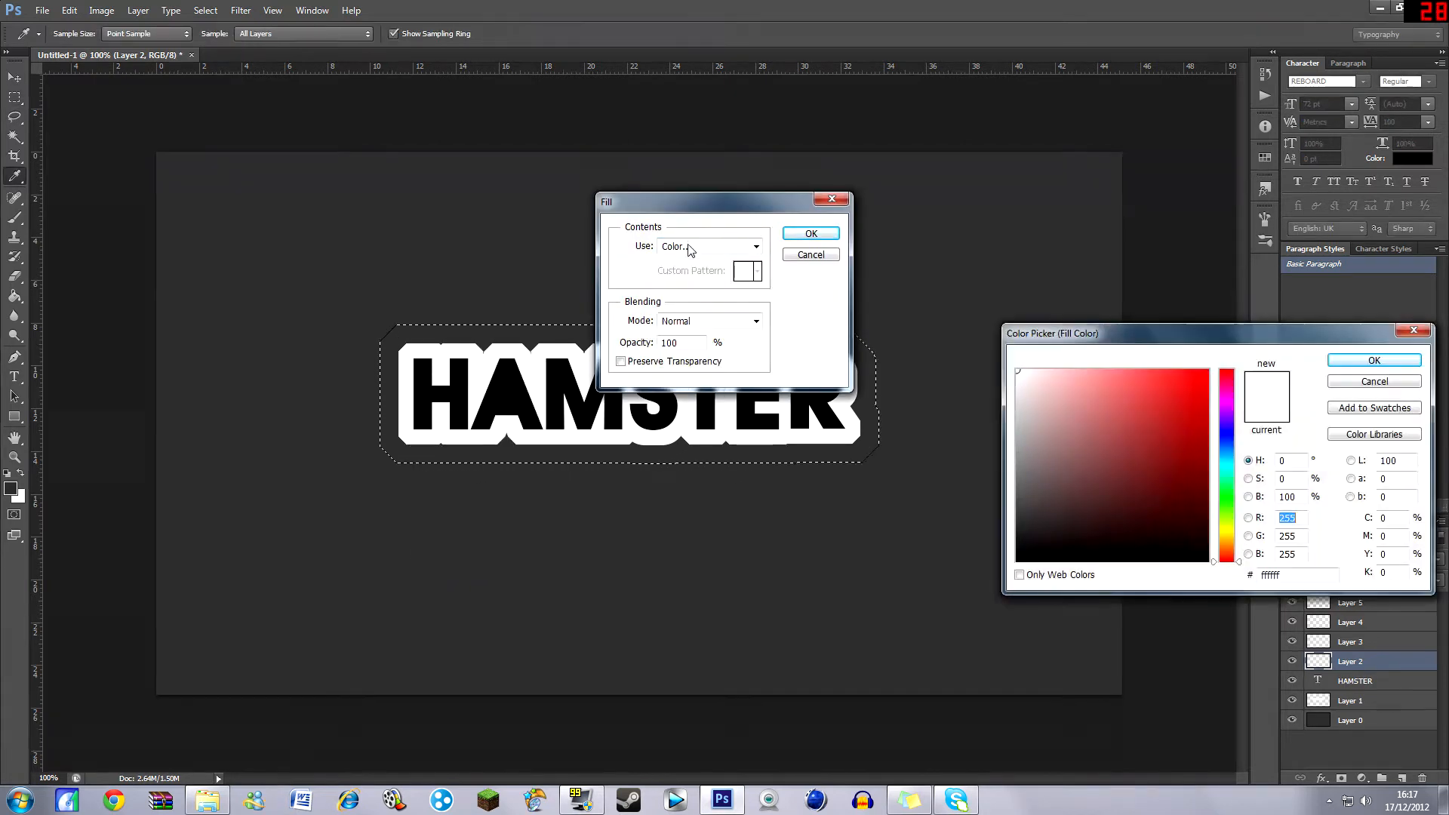
key(Escape)
click(717, 246)
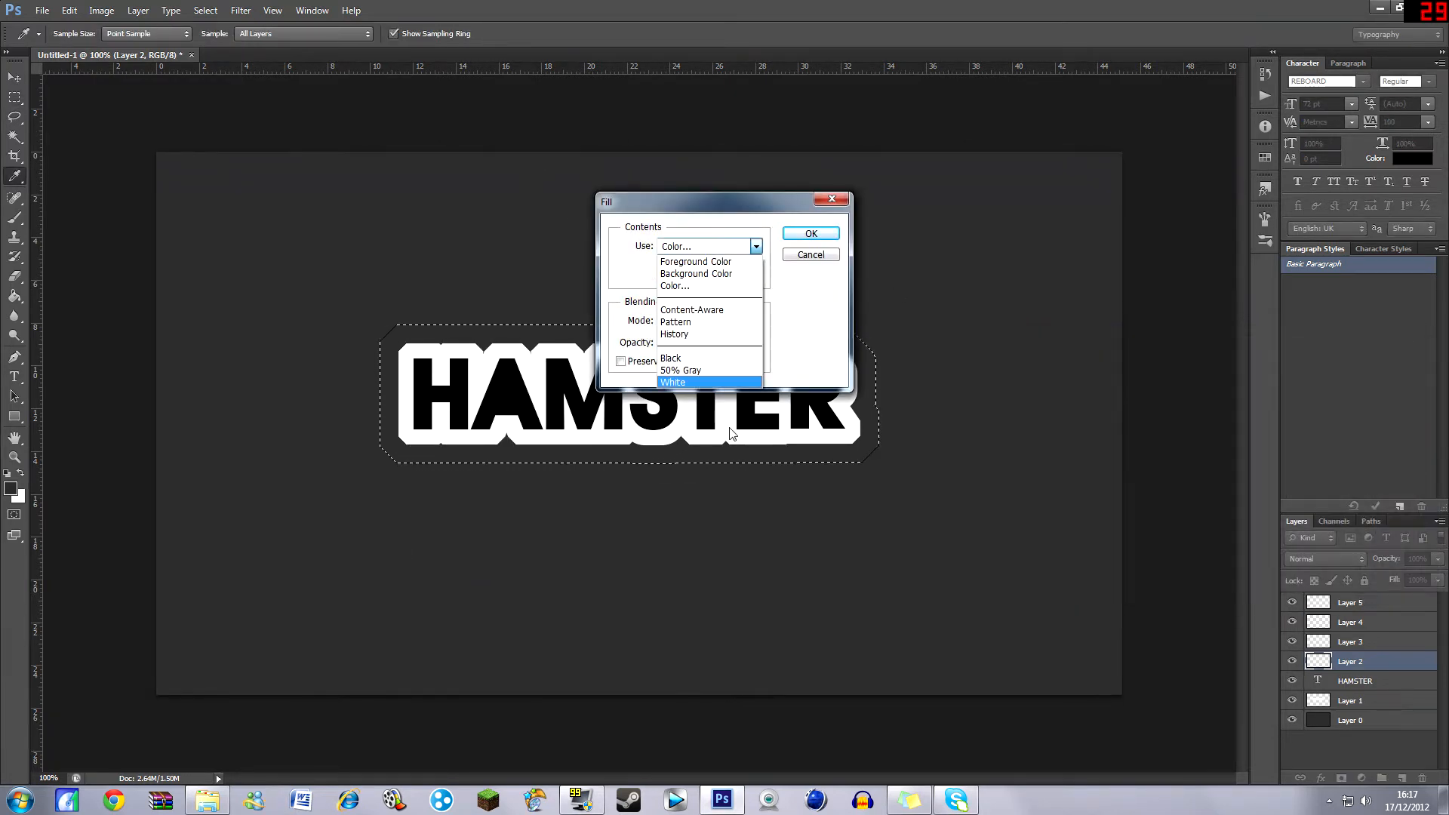
click(671, 358)
click(811, 233)
key(m)
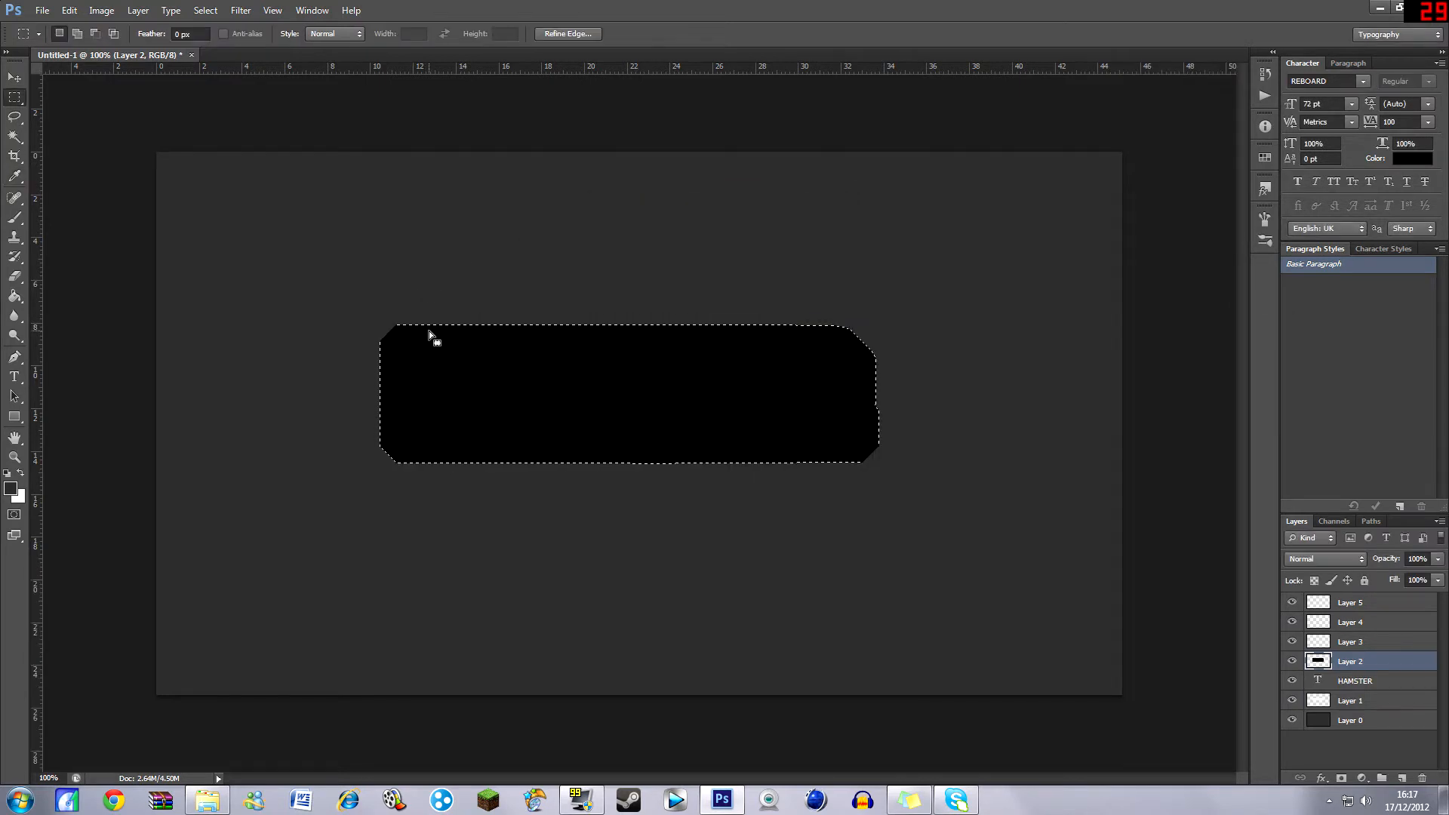
Deselect the outline and move Layer 2 beneath Layer 1, directly above Layer 0.
right_click(428, 331)
click(446, 341)
drag(1383, 663, 1351, 709)
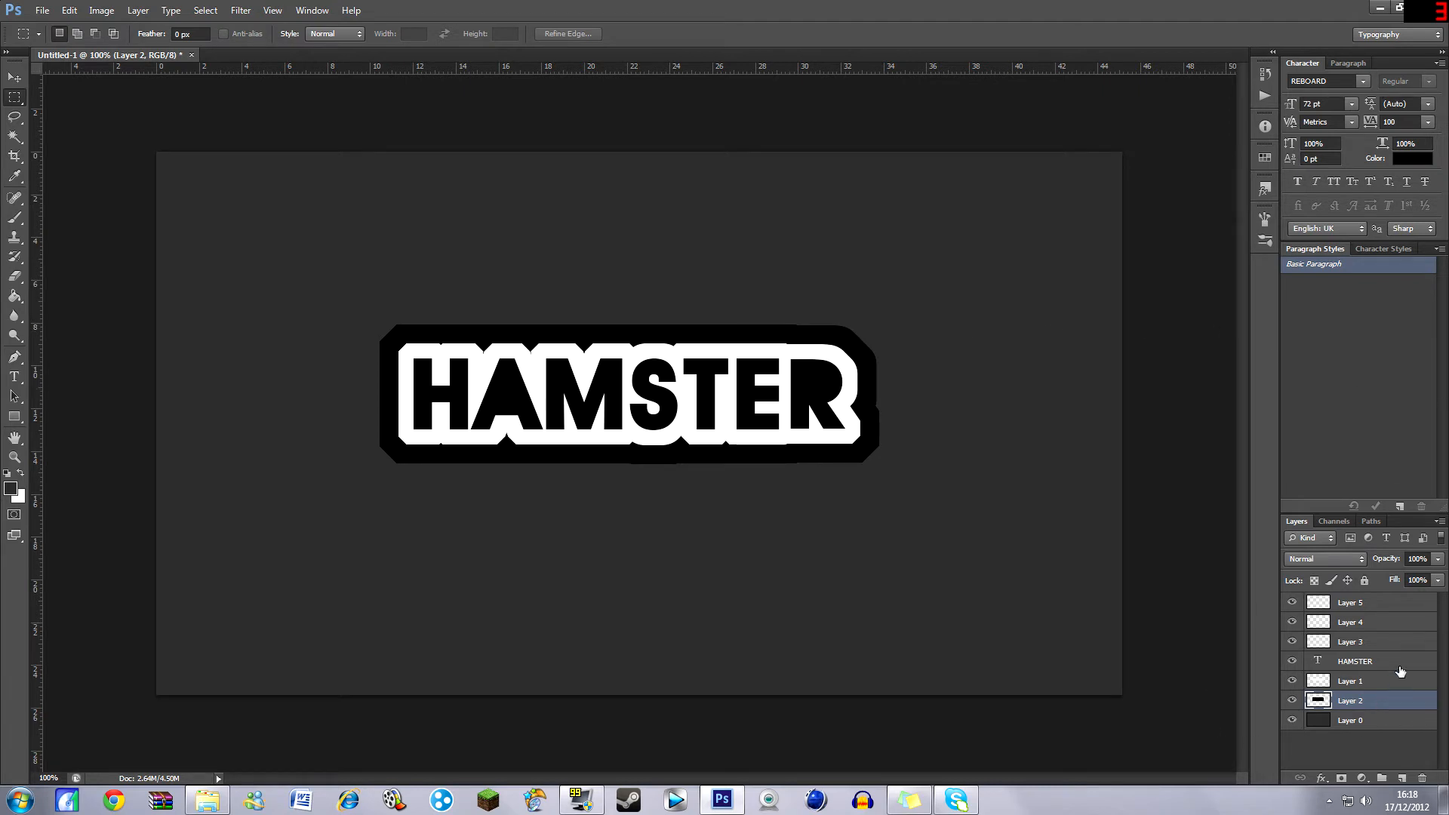
Open the blending options of the HAMSTER text layer and enable Gradient Overlay.
key(v)
click(14, 98)
click(1353, 663)
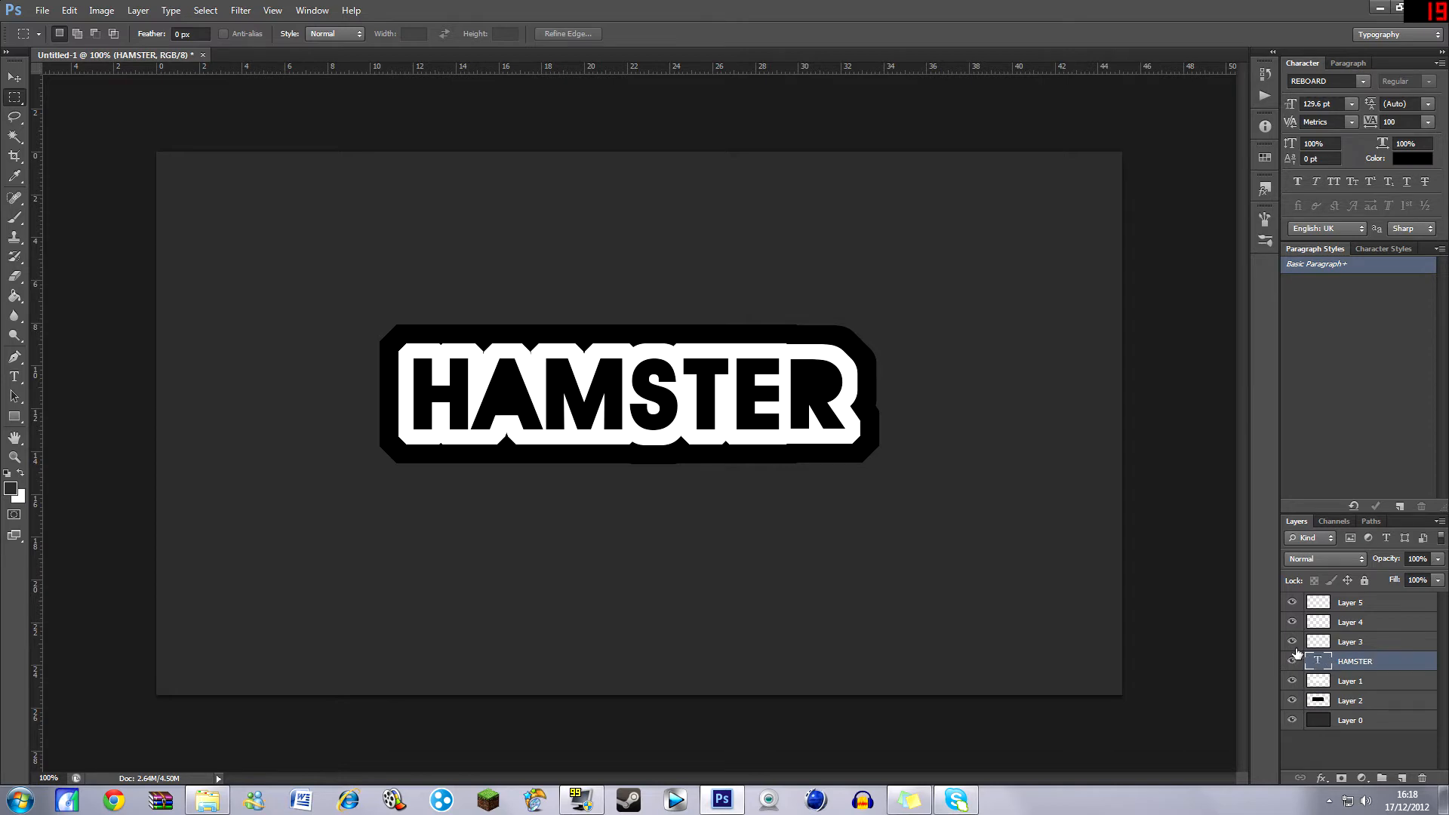
double_click(1390, 665)
click(834, 275)
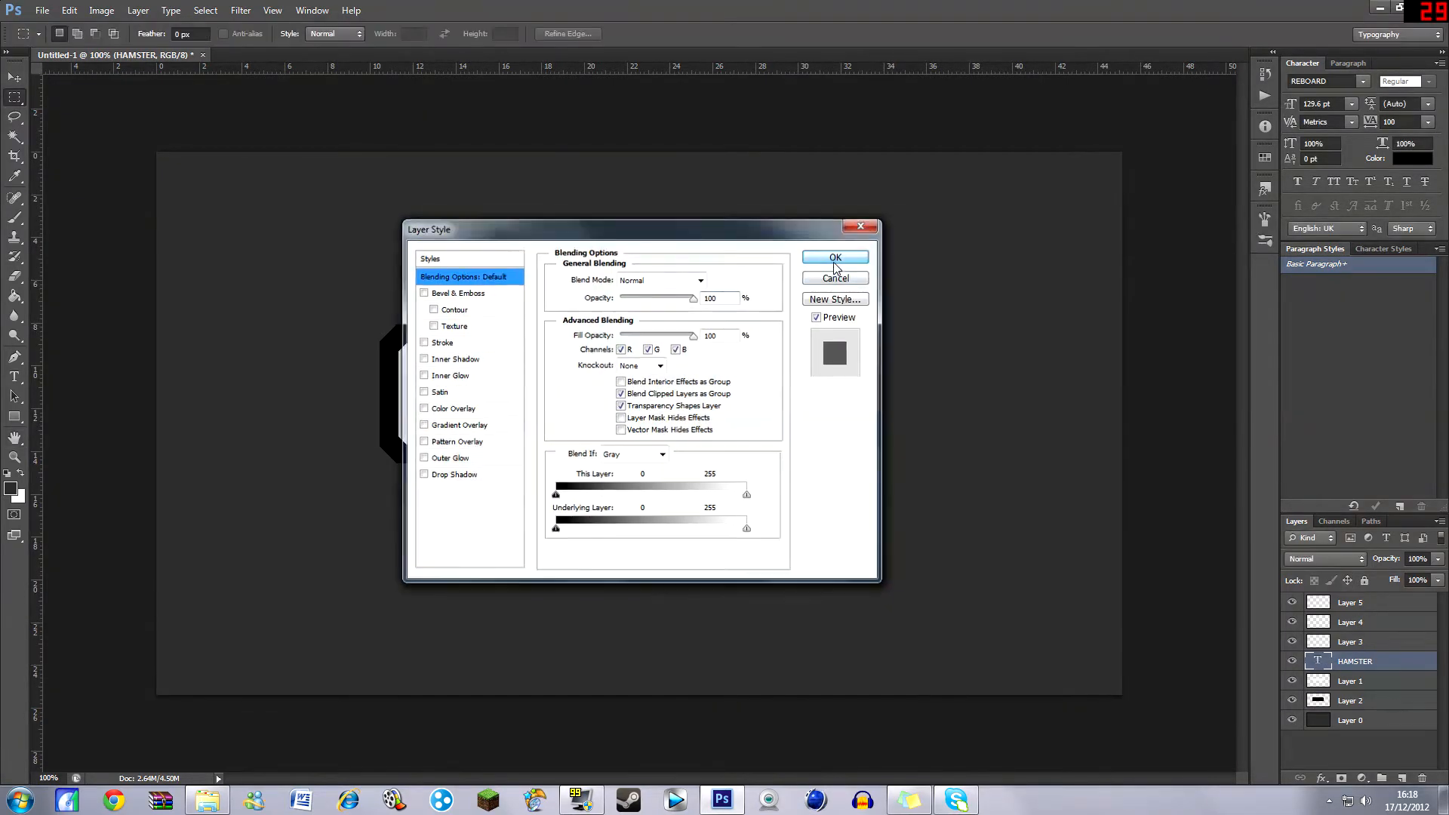
right_click(1379, 667)
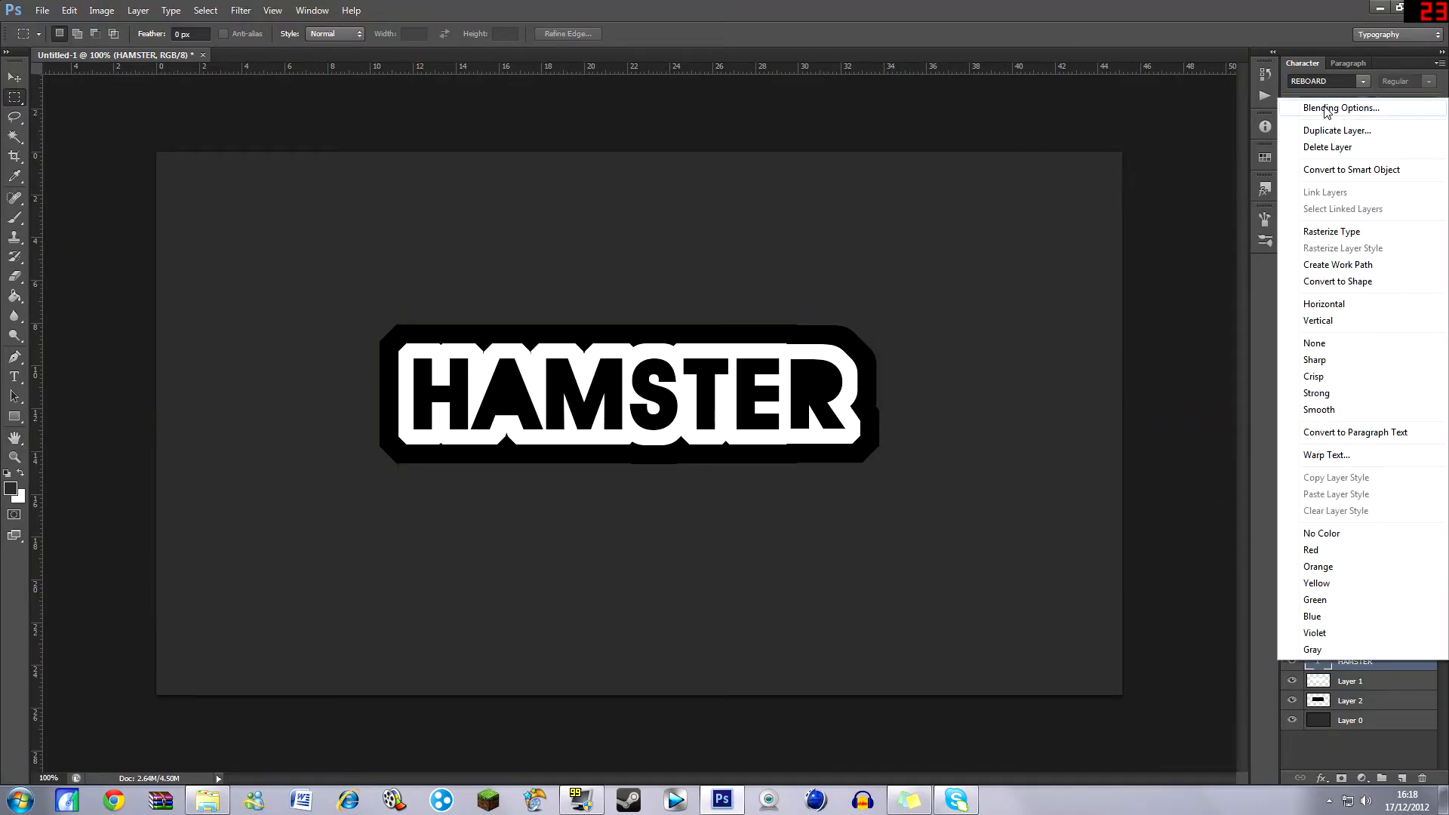
click(1324, 107)
drag(606, 230, 913, 418)
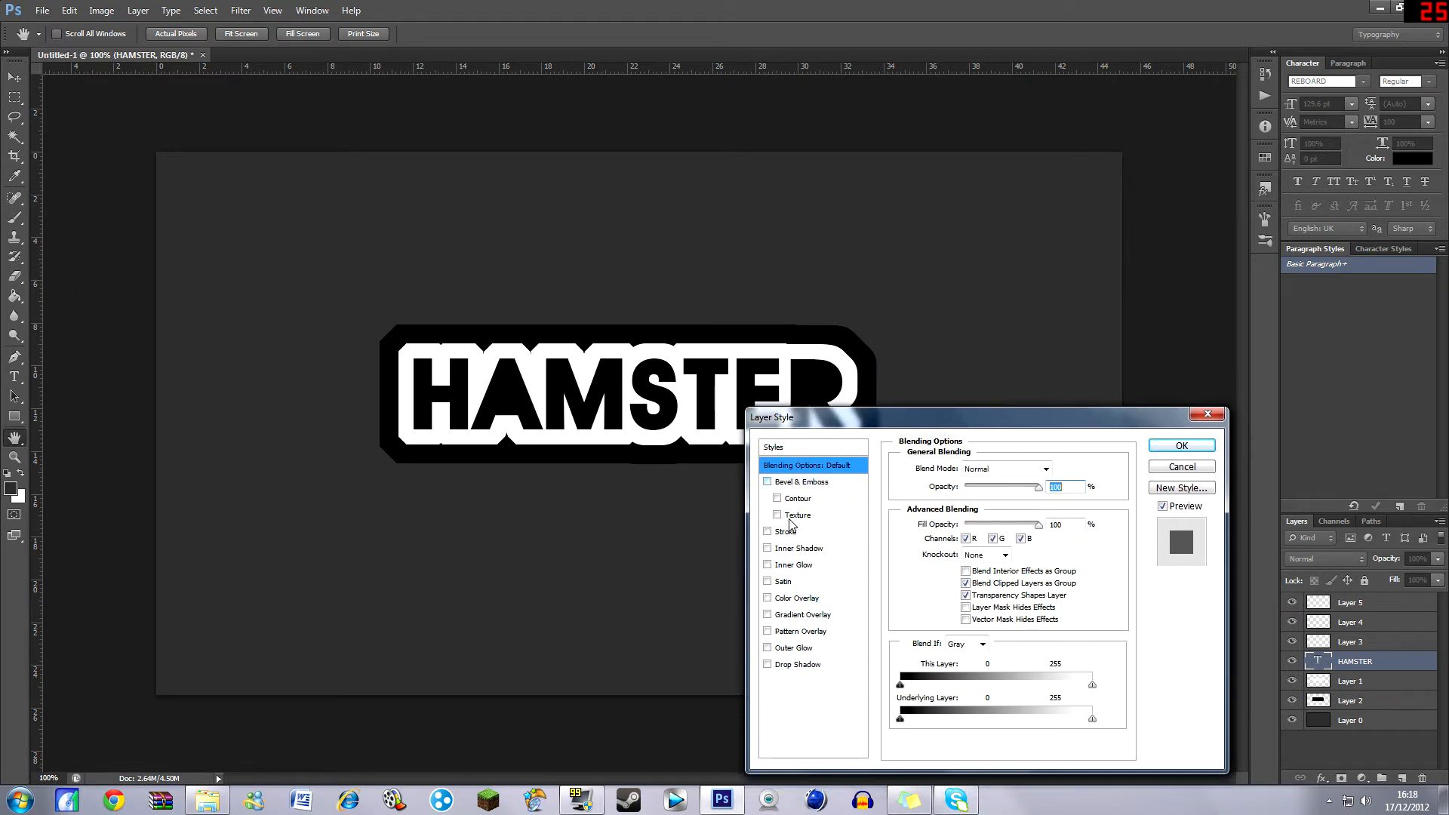
click(796, 615)
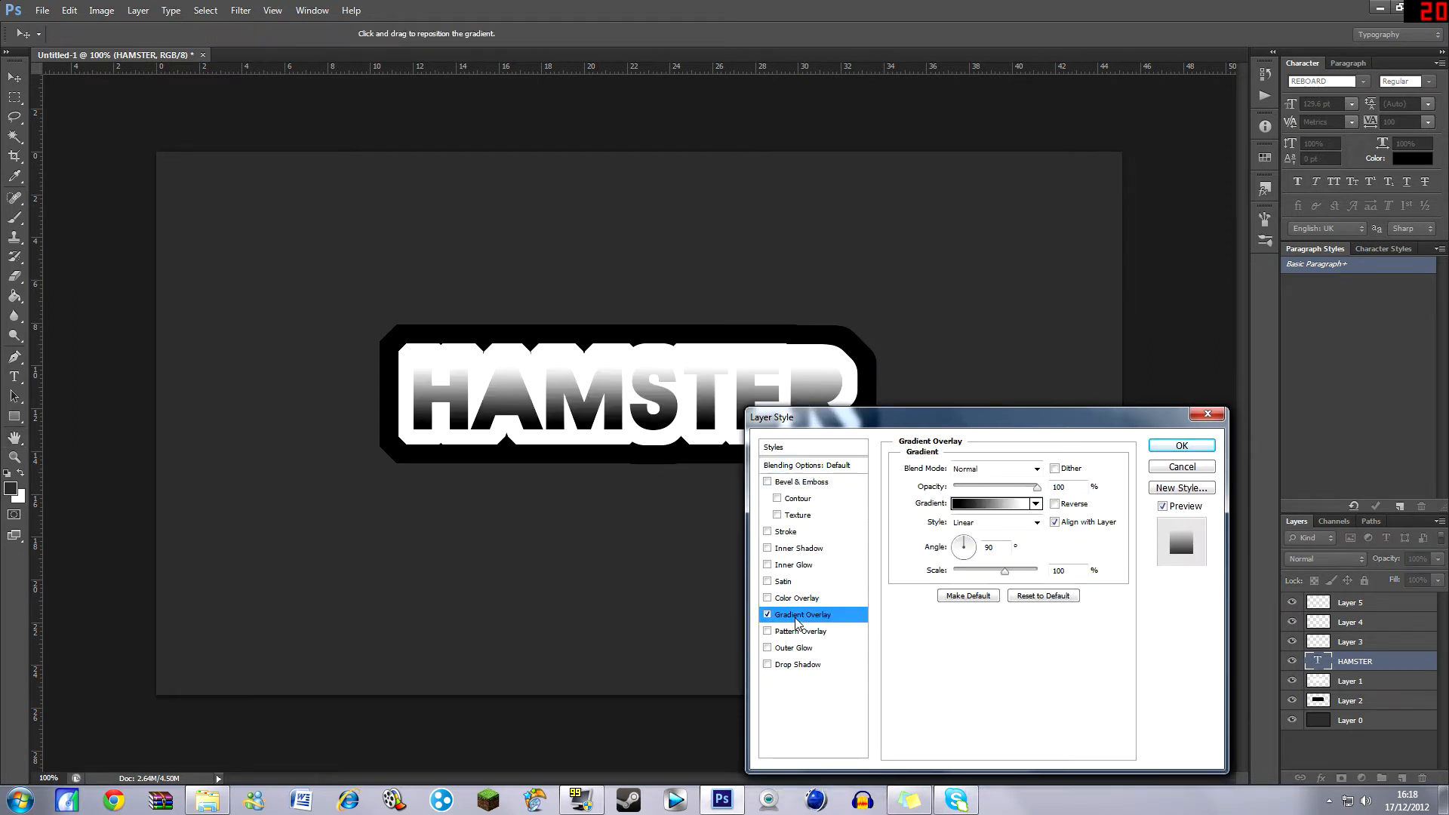
click(974, 504)
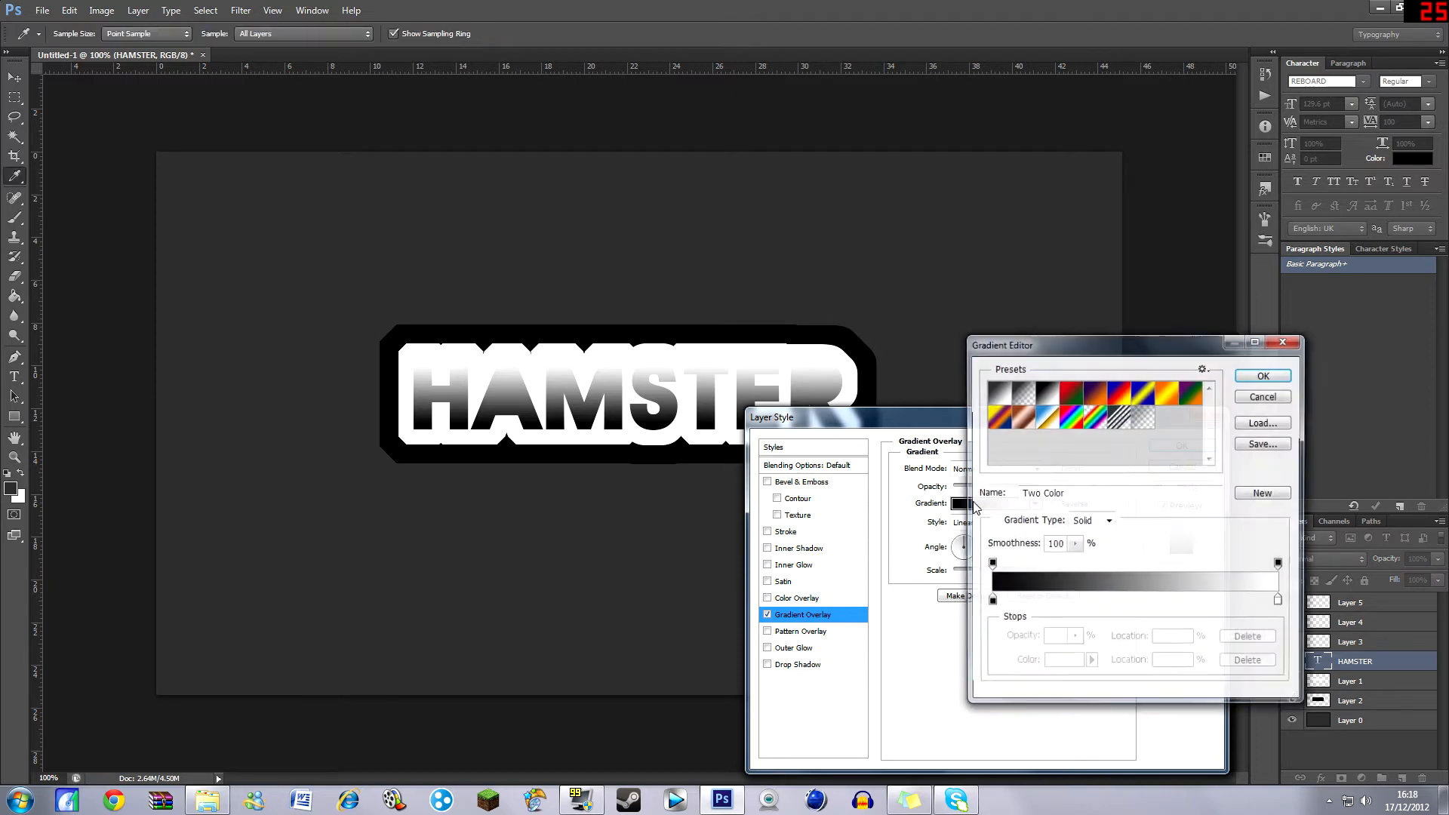
click(991, 603)
double_click(990, 603)
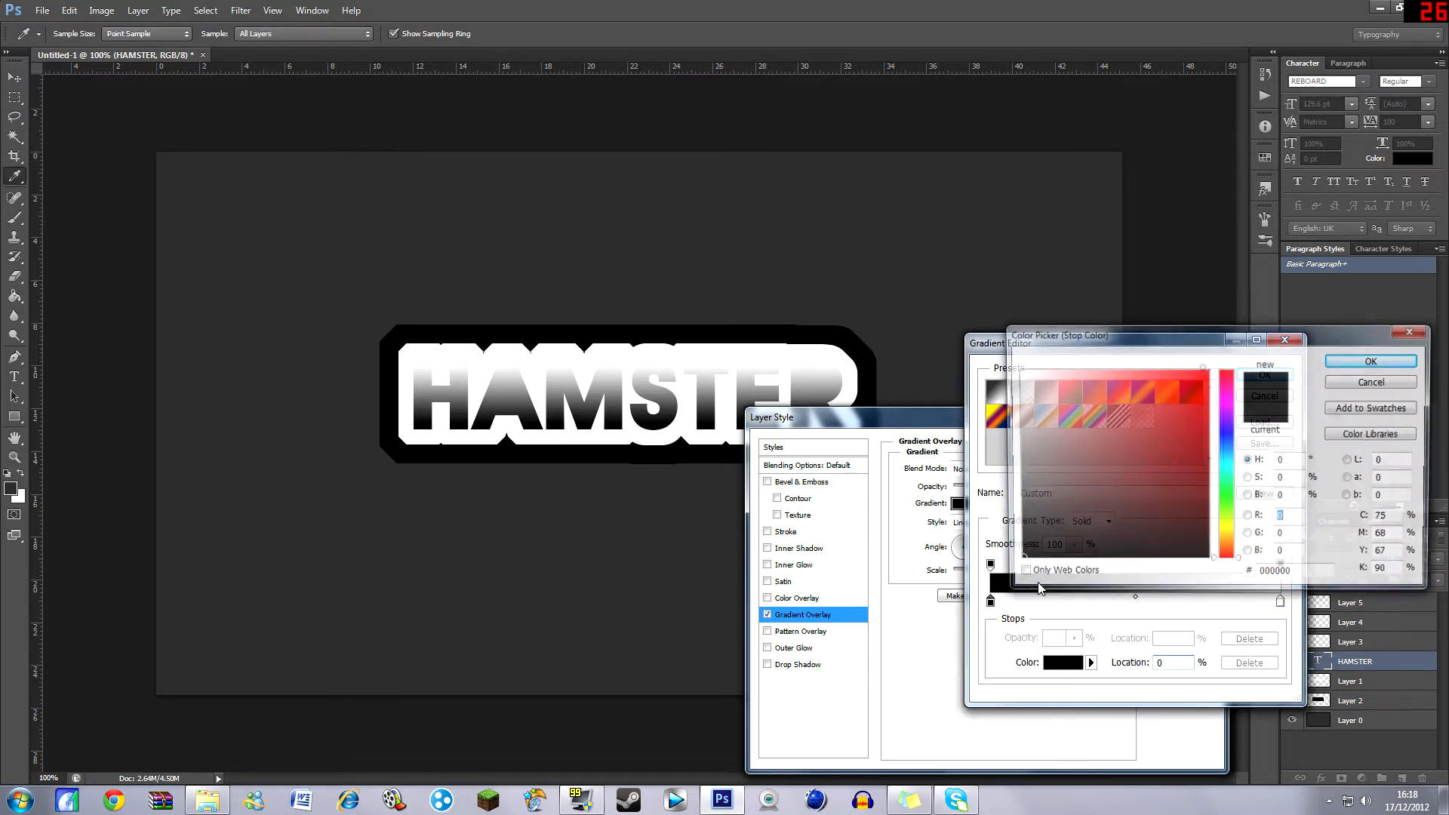
click(1341, 363)
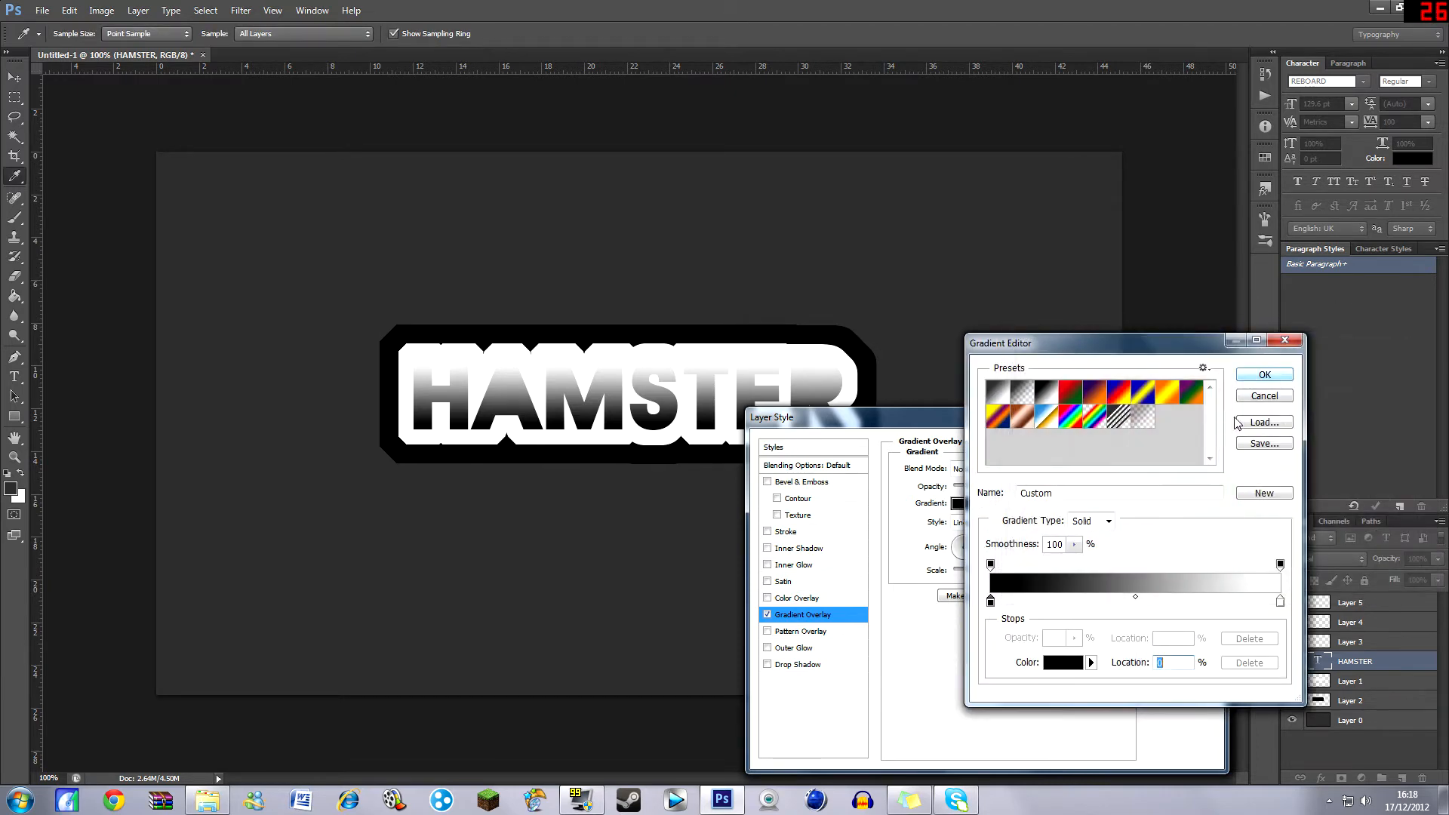
click(1275, 377)
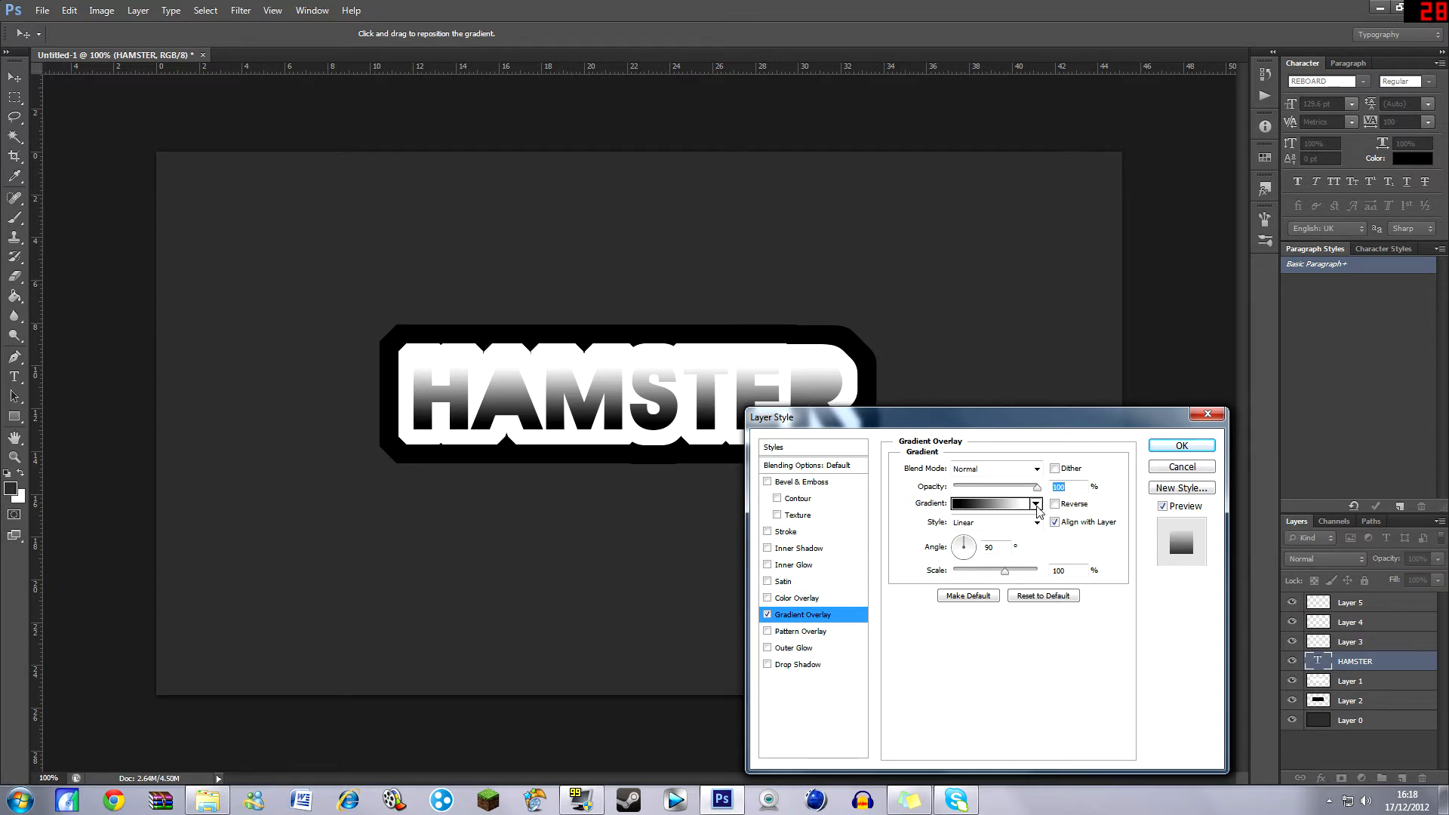
Recolour the black starting stop of the overlay gradient to dark navy 0c1229.
click(978, 505)
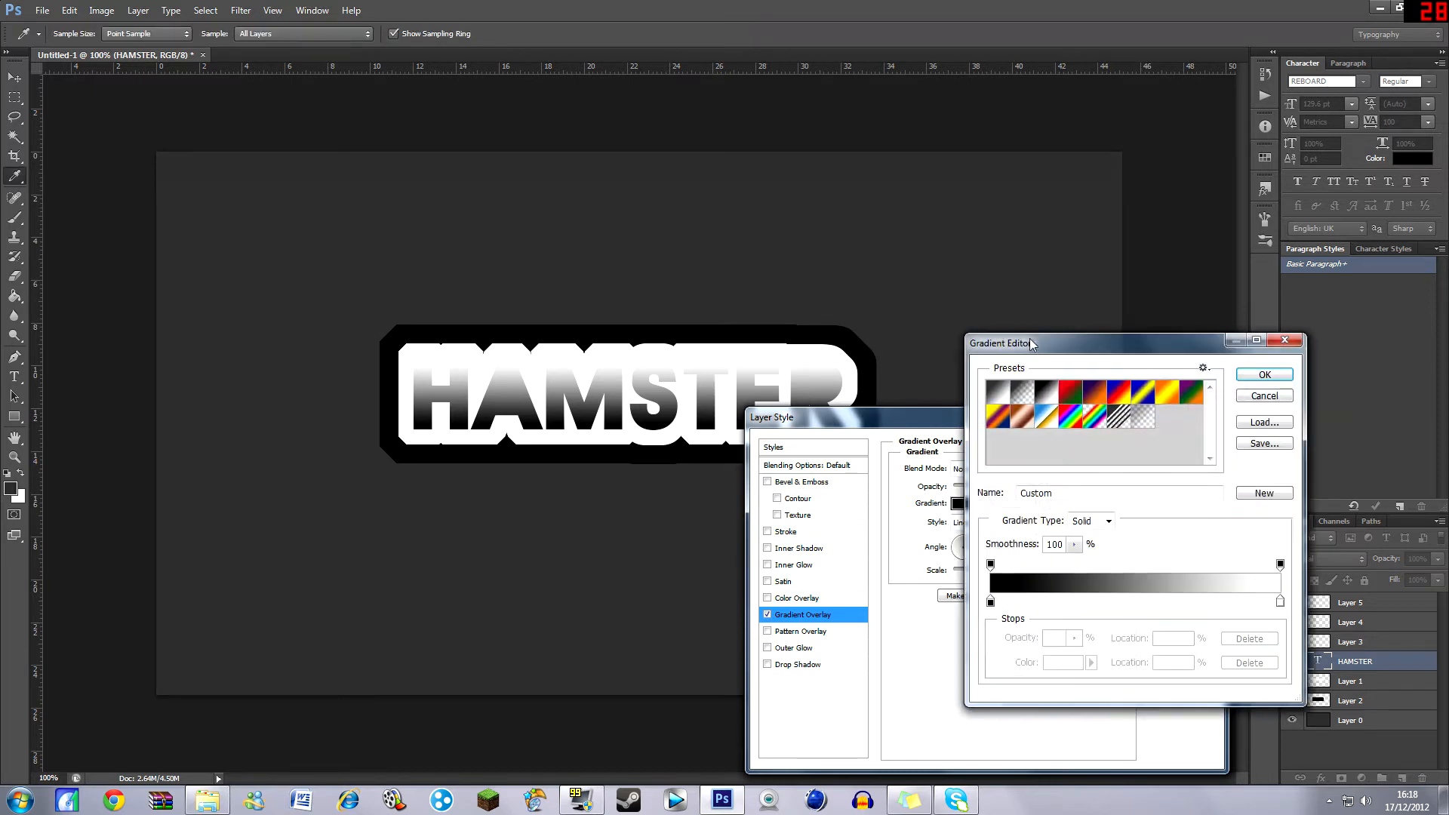
drag(1030, 347, 1006, 371)
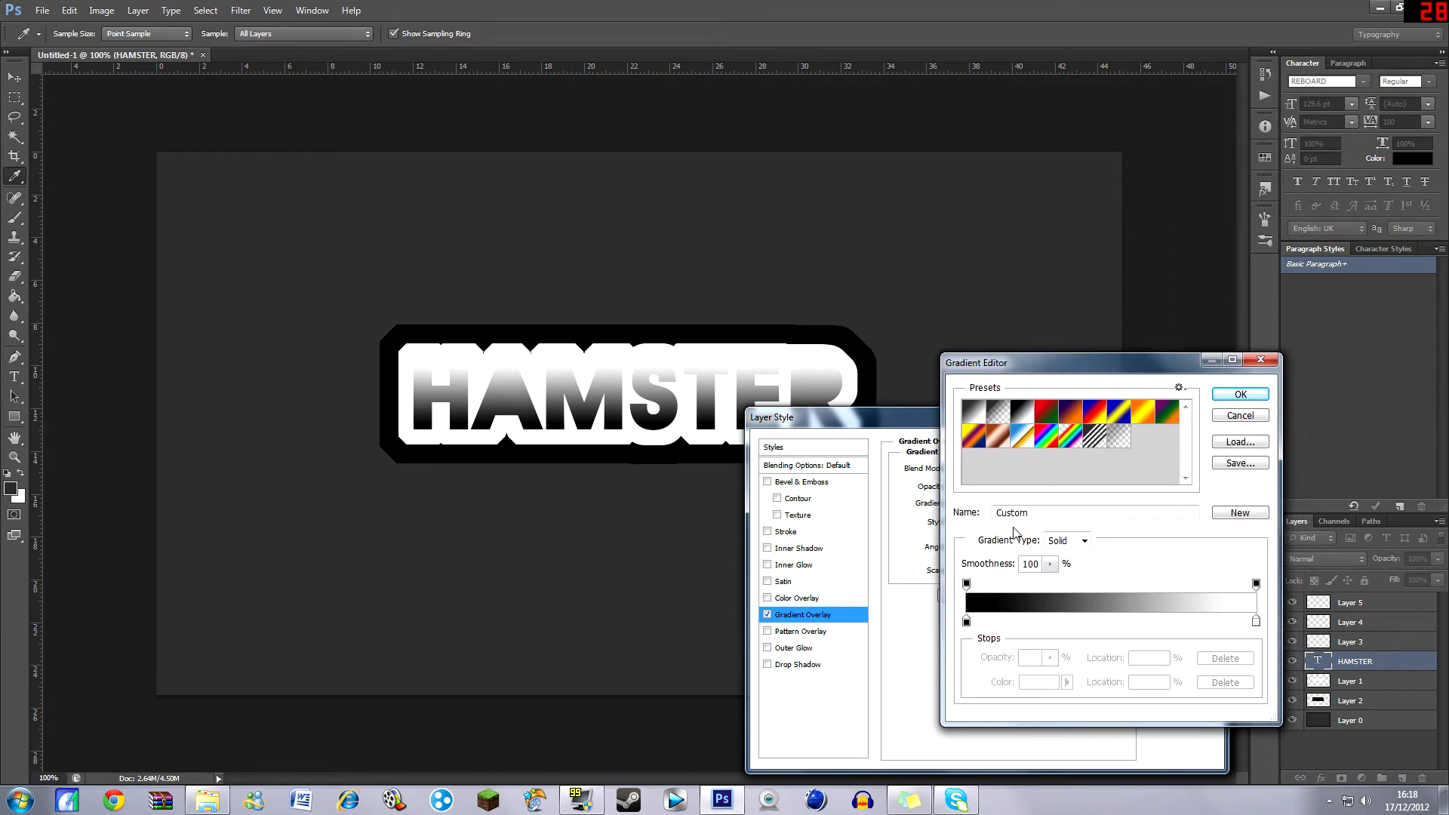
double_click(966, 622)
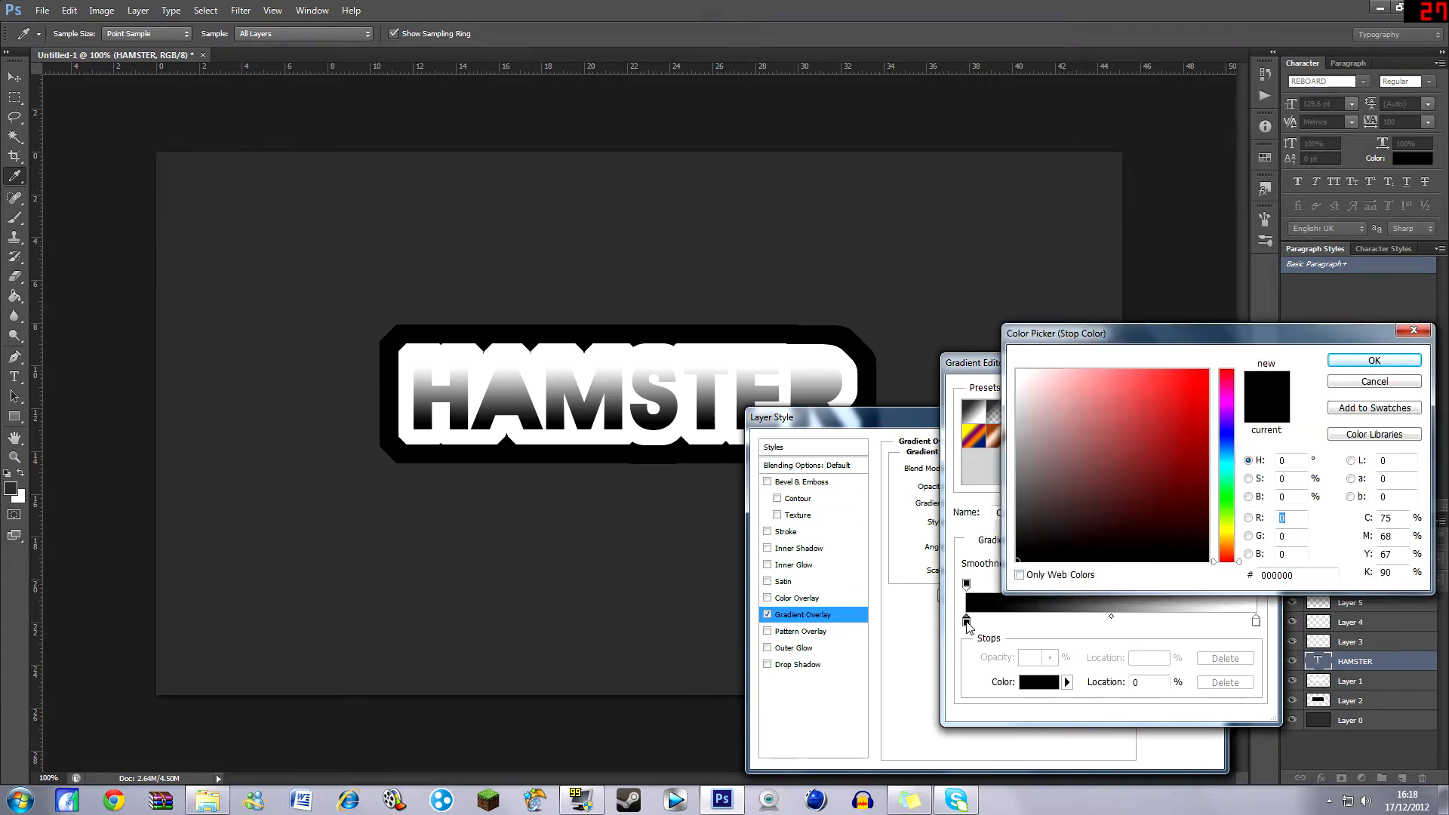
click(1350, 362)
mouse_move(967, 623)
mouse_down()
mouse_move(996, 624)
mouse_move(948, 632)
mouse_move(1148, 624)
mouse_move(965, 625)
mouse_up()
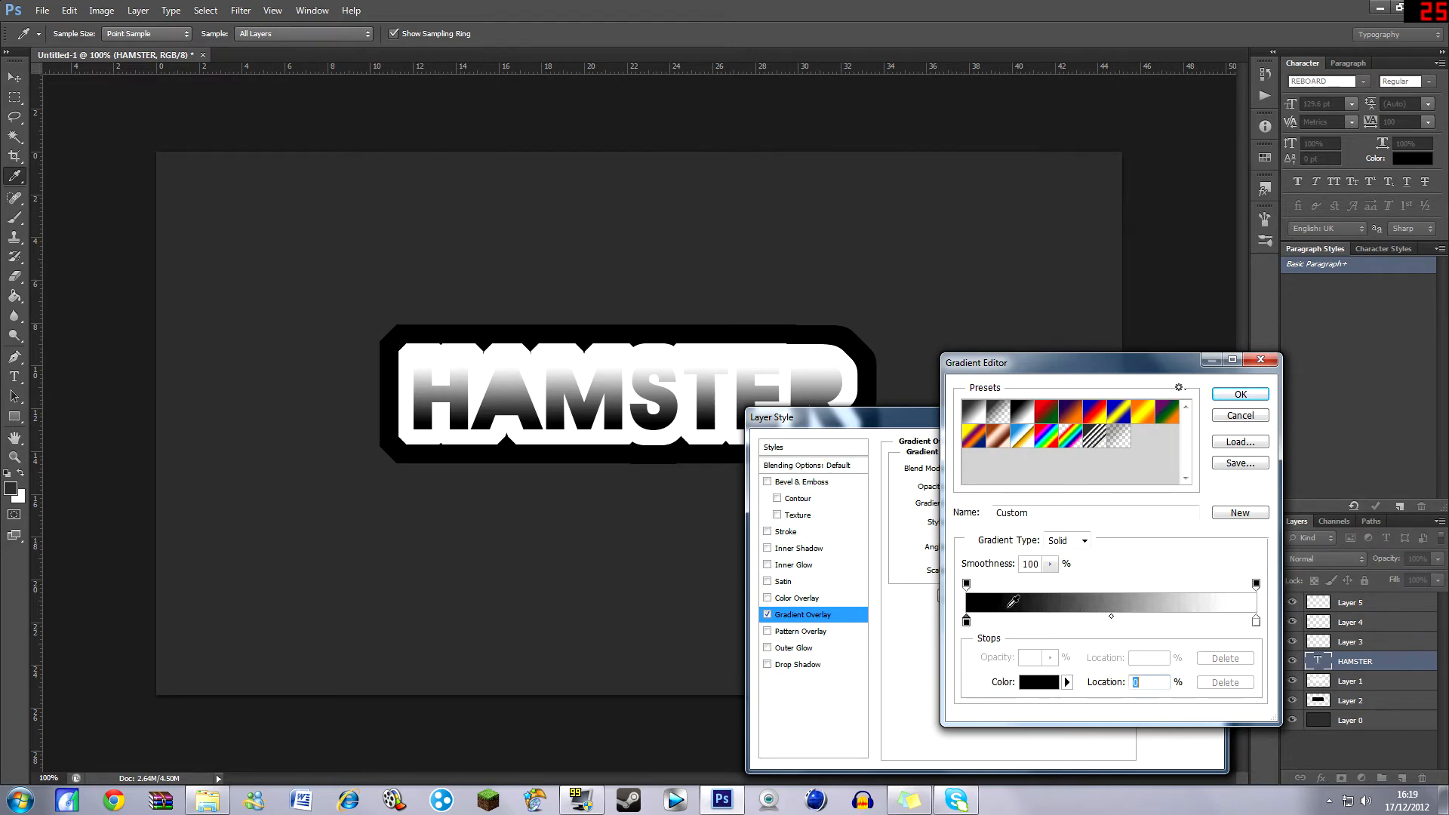
double_click(969, 623)
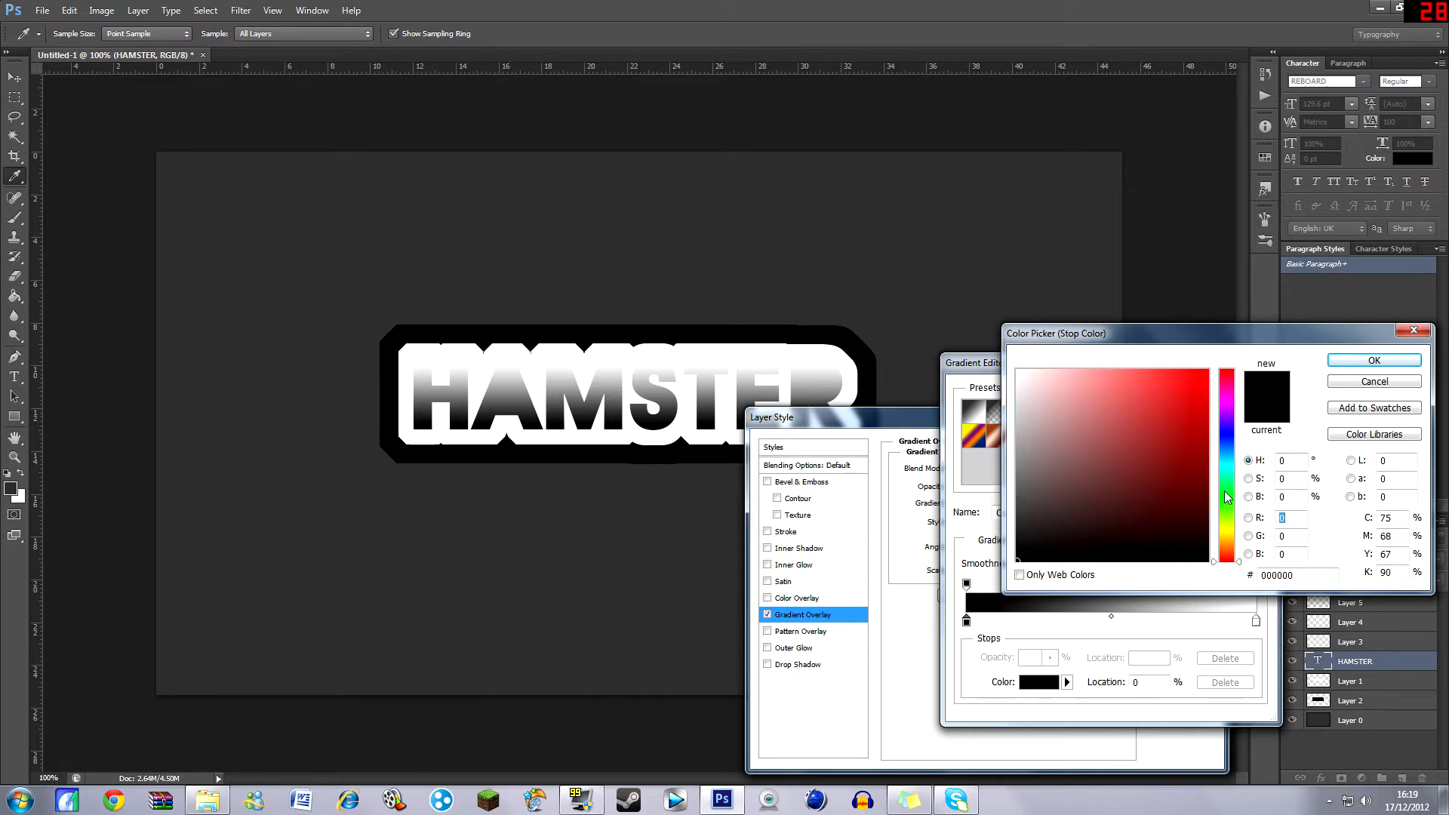
mouse_move(1228, 504)
mouse_down()
mouse_move(1229, 435)
mouse_move(1206, 509)
mouse_move(1167, 488)
mouse_move(1153, 530)
mouse_up()
click(1207, 385)
click(1223, 441)
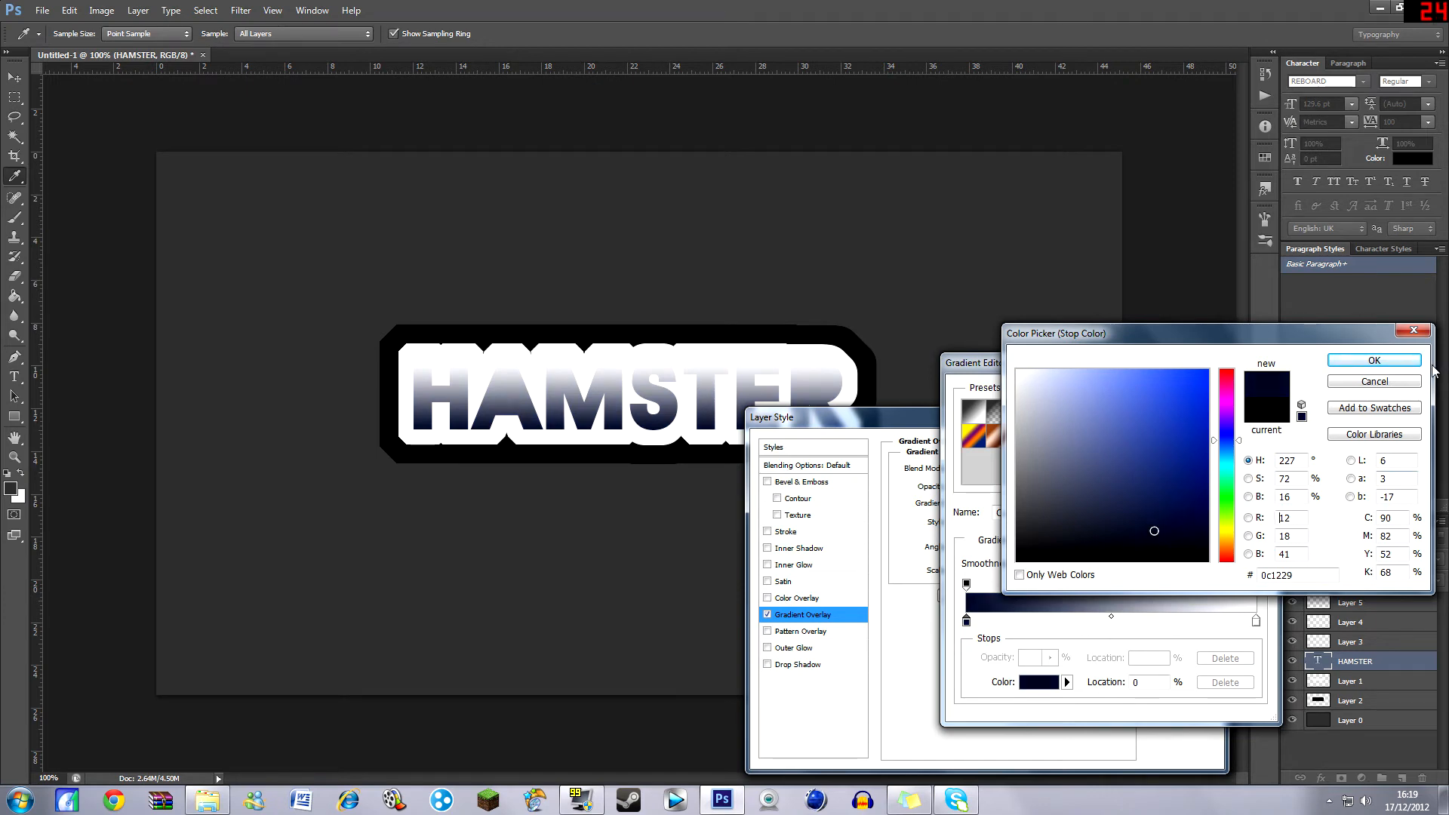
click(1395, 363)
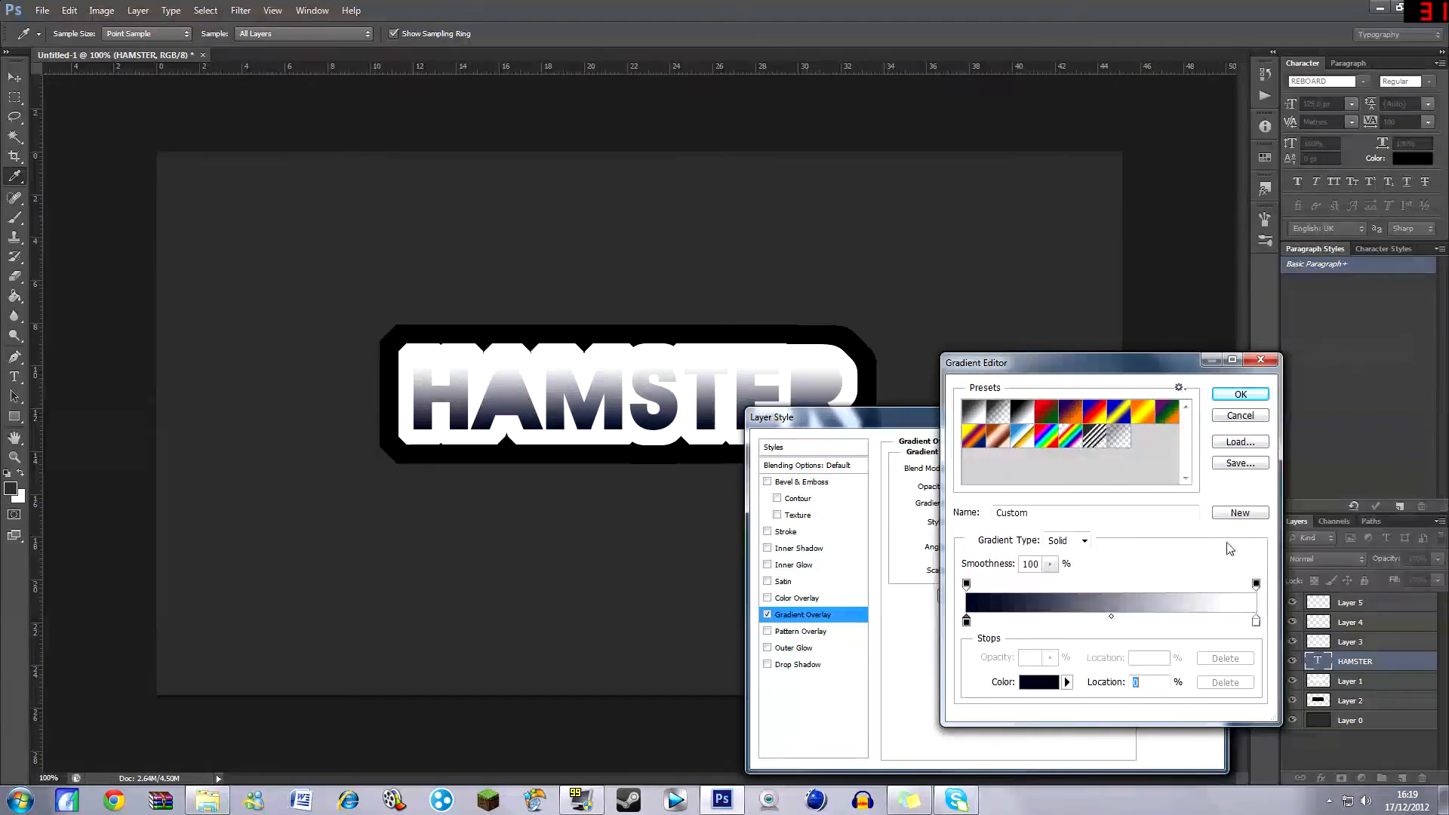
Recolour the white end stop of the overlay gradient to blue 2c4488 and accept the gradient.
double_click(1255, 620)
drag(1230, 464, 1228, 444)
click(1184, 427)
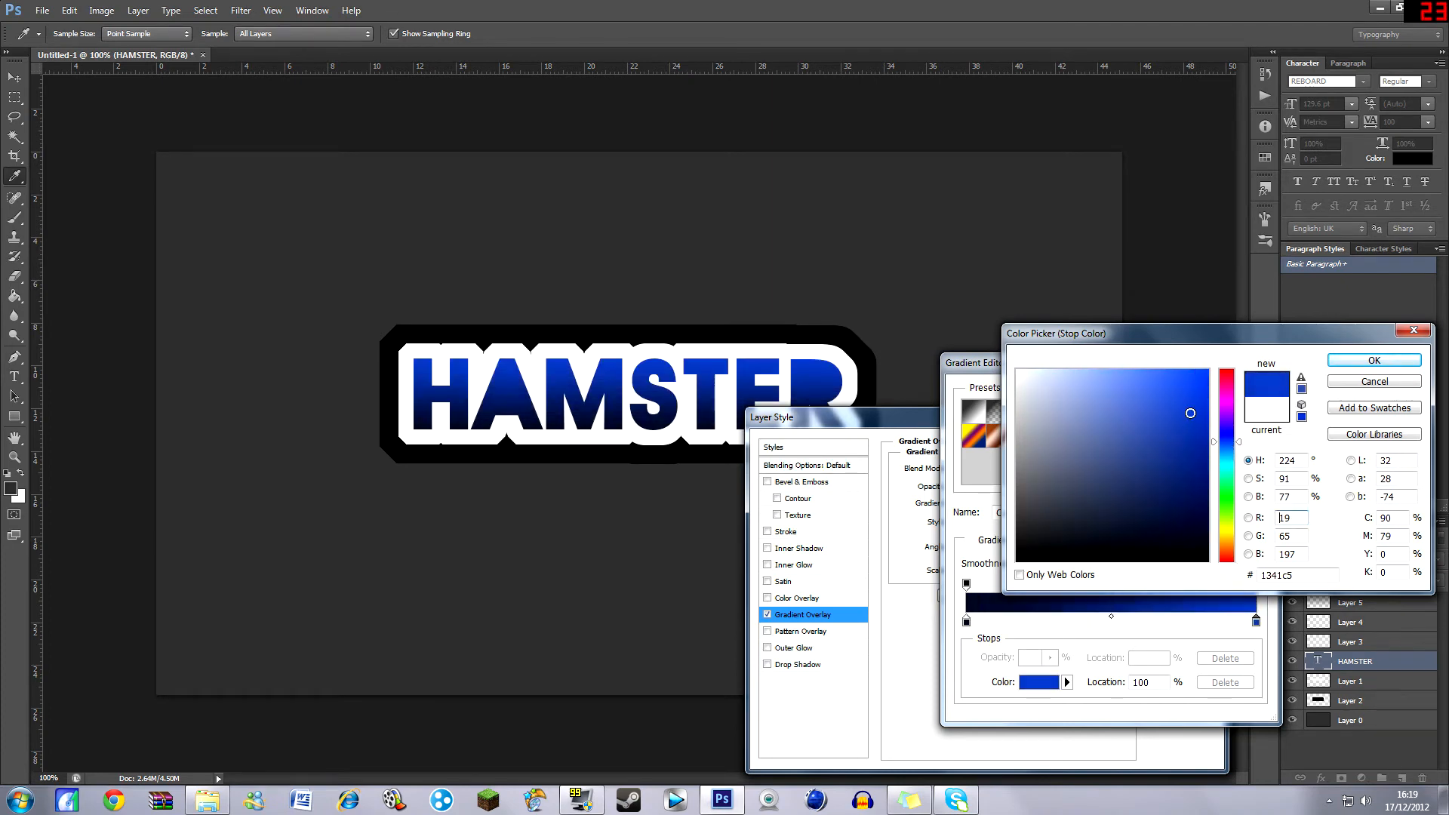
click(1174, 430)
drag(1174, 430, 1172, 442)
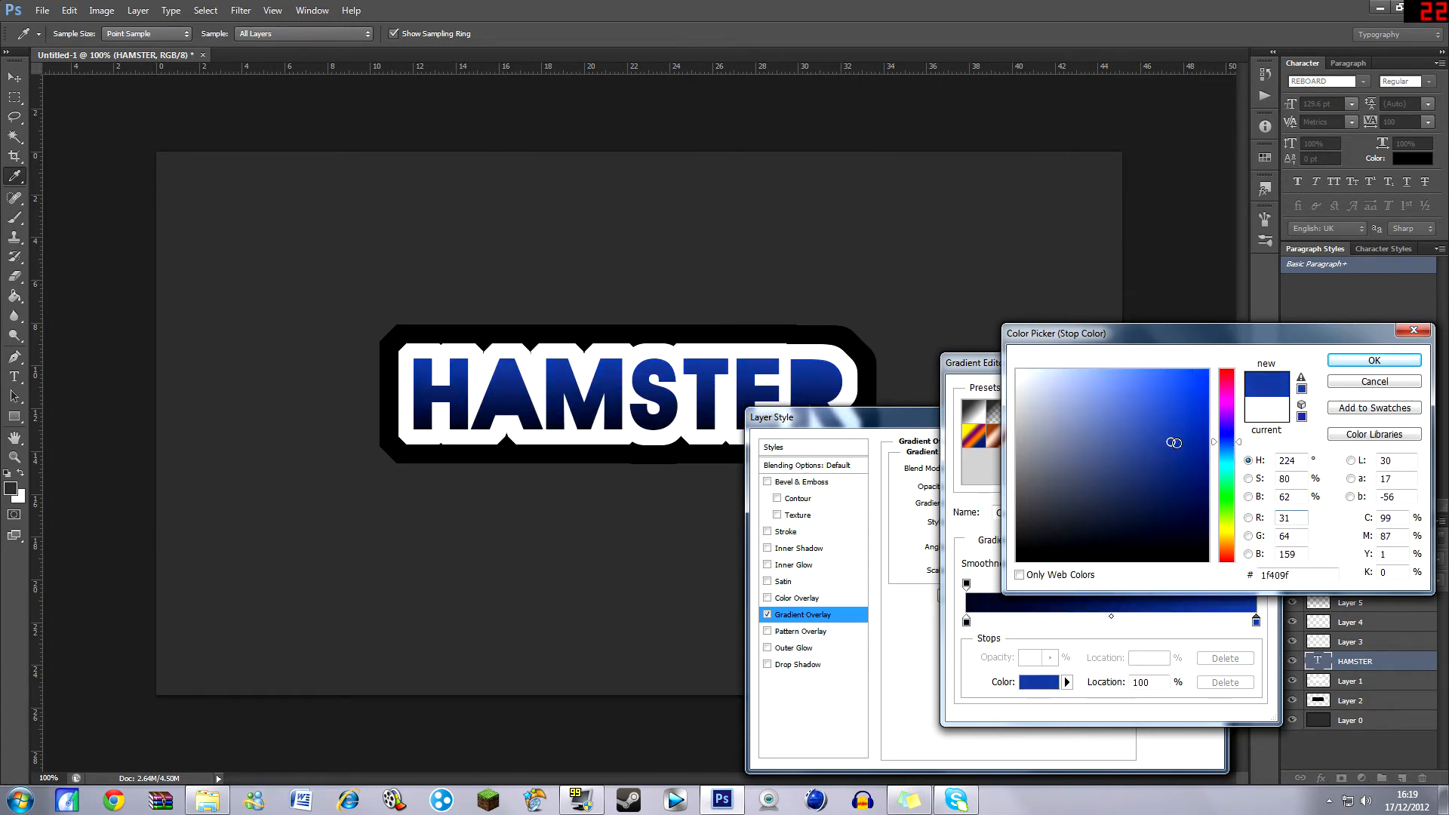
click(1165, 463)
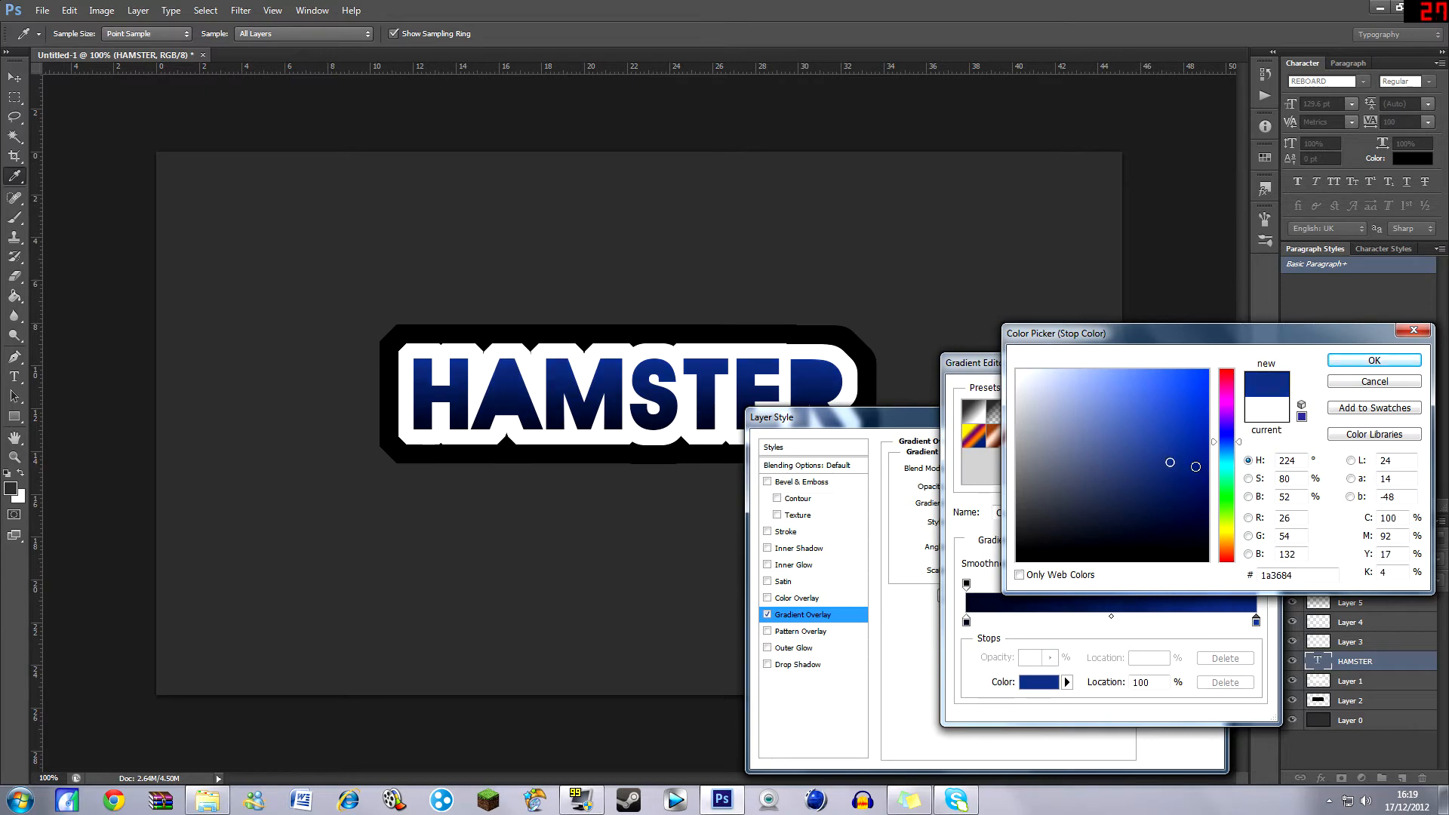
click(1146, 458)
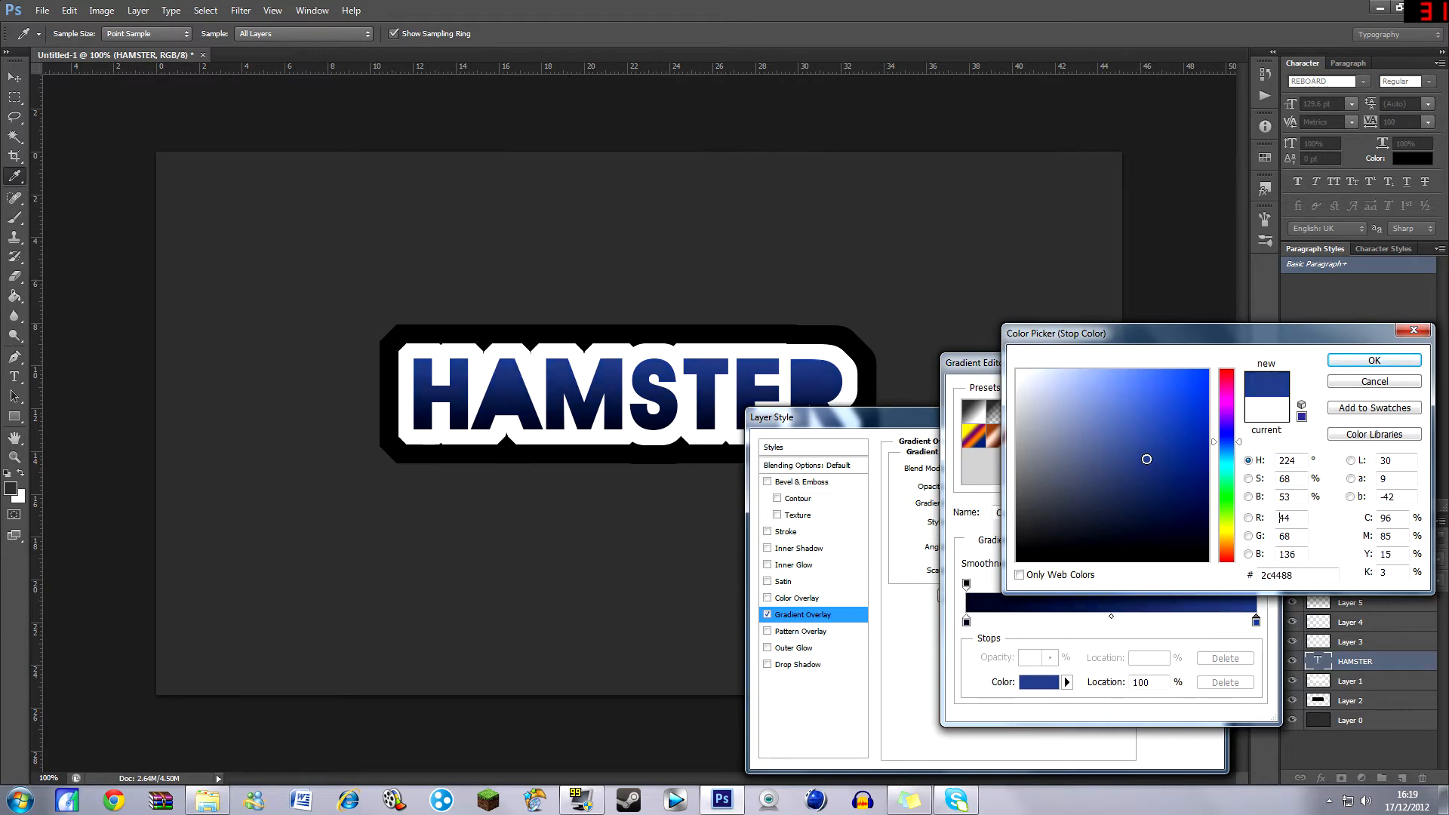
click(1374, 360)
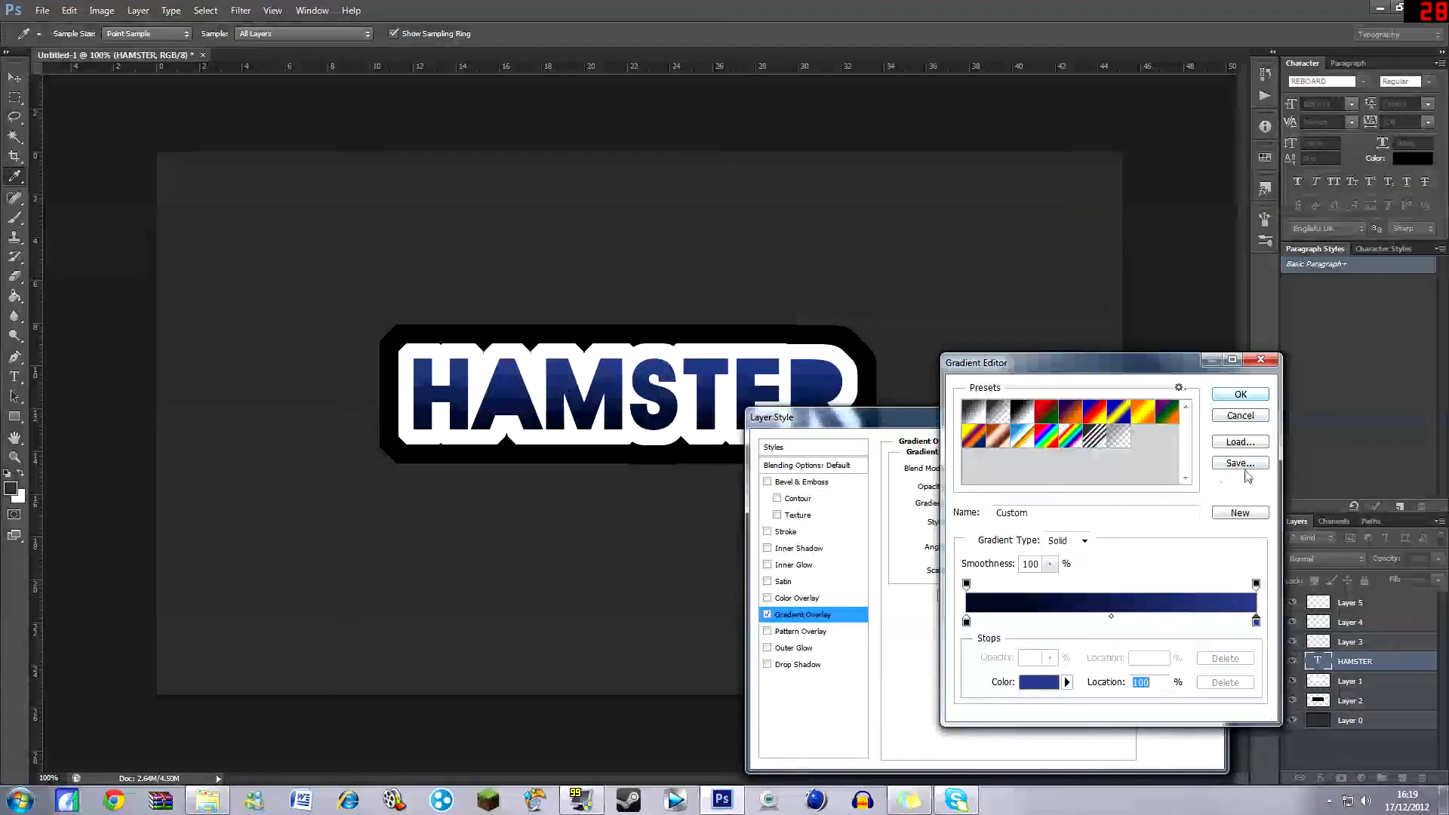
click(1240, 394)
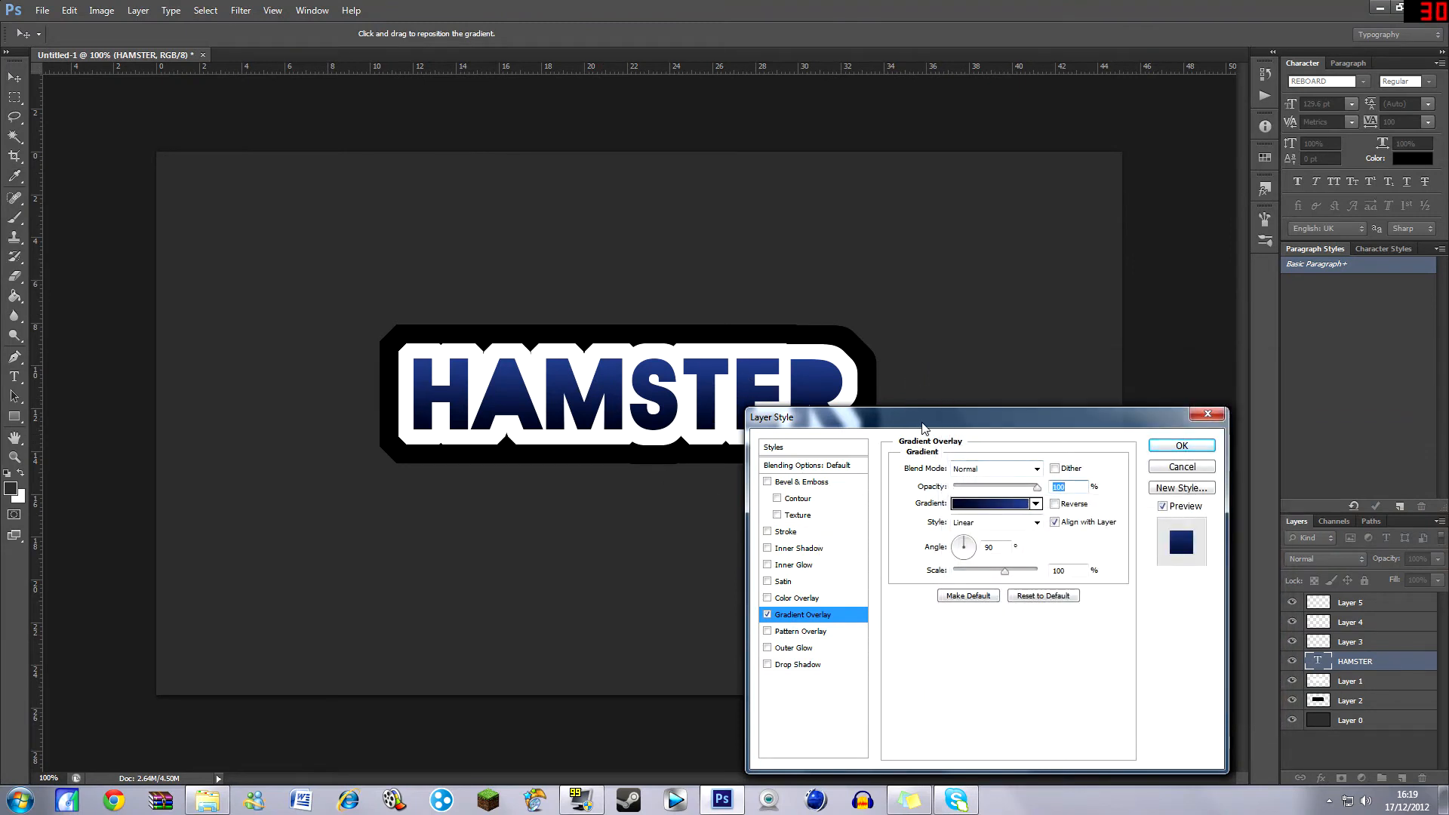
Add a Drop Shadow with 21% spread and about 29 px size, plus an Inner Shadow with about 9% choke and 16 px size.
click(779, 667)
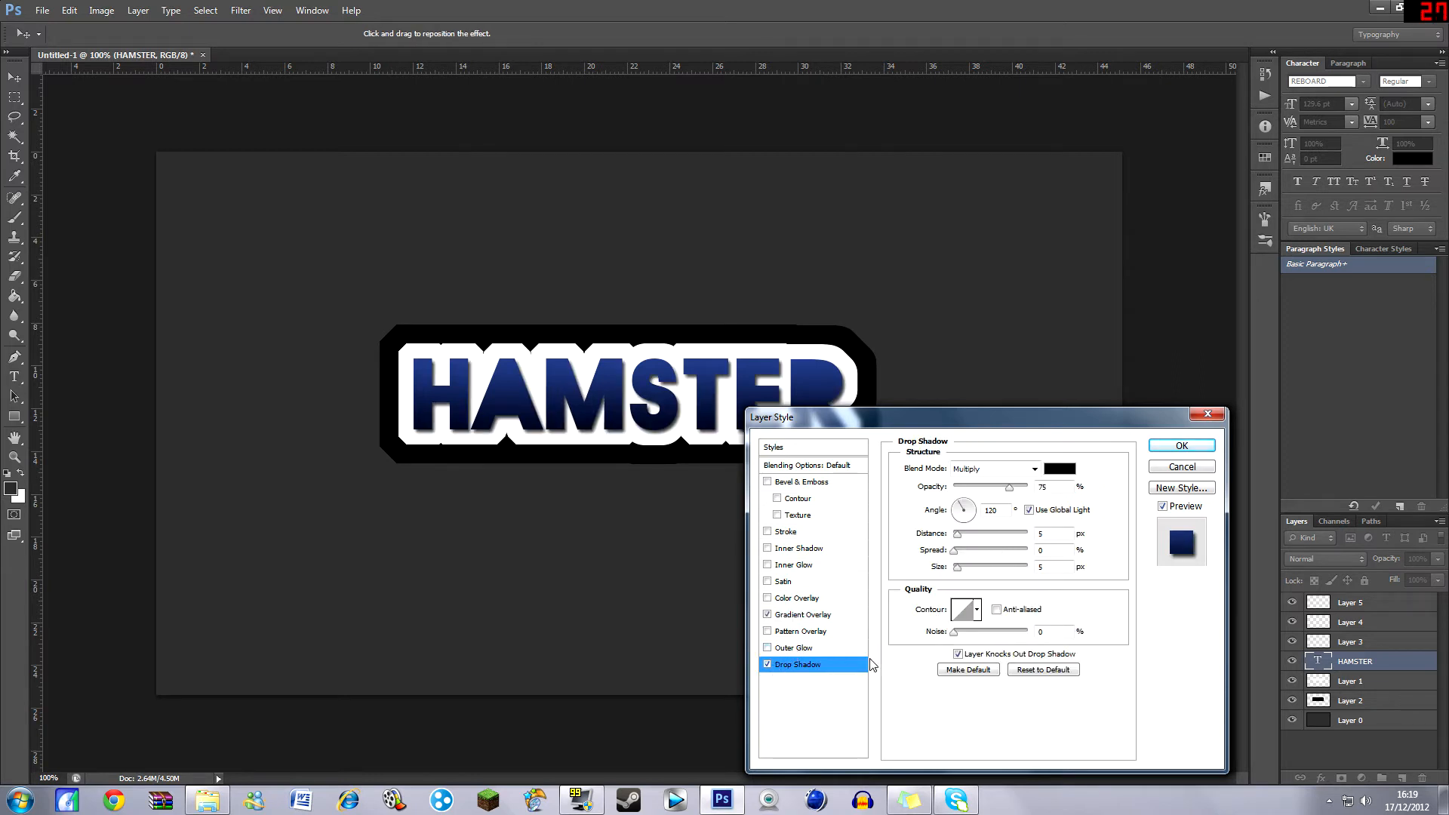
click(970, 551)
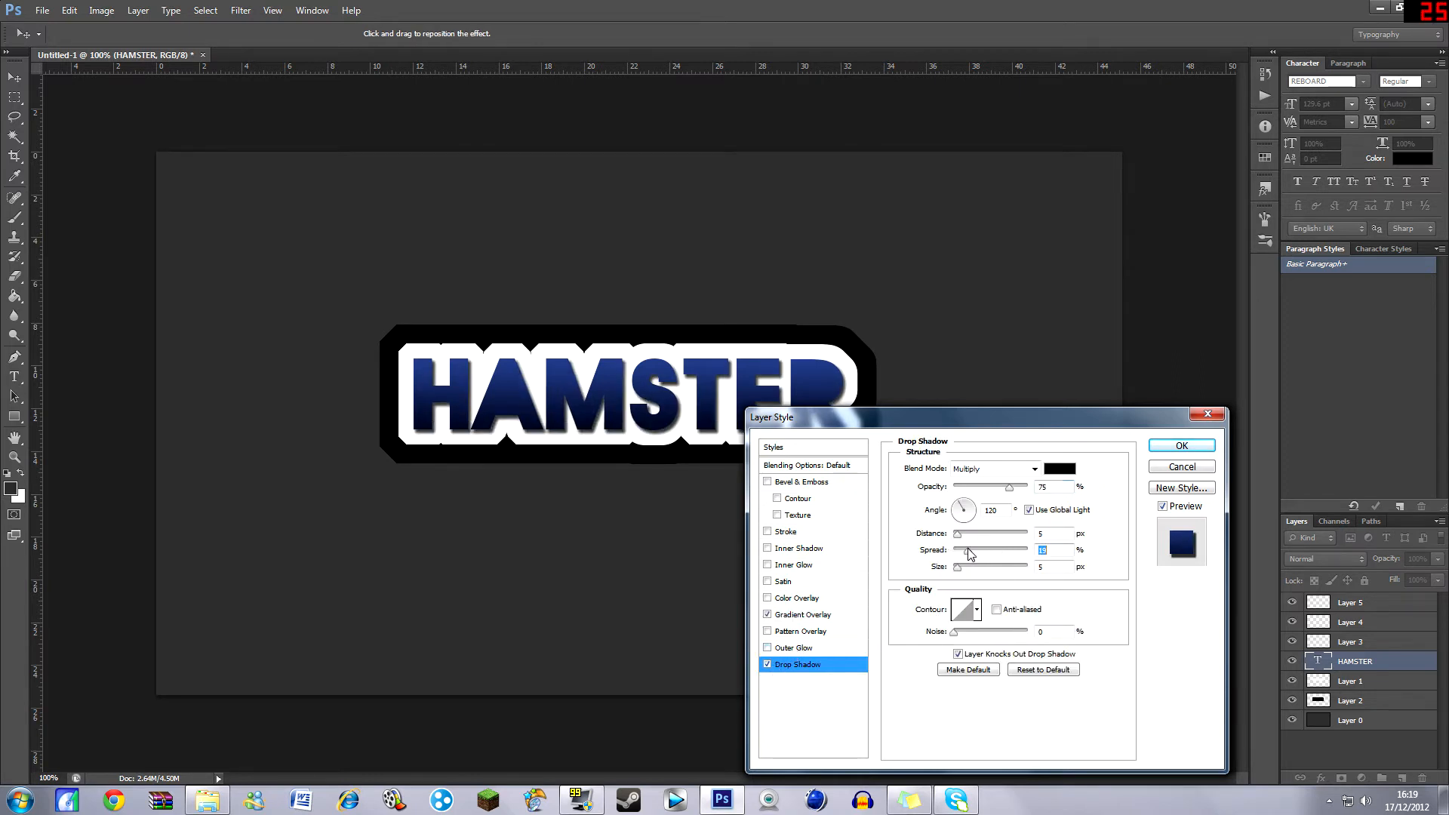
drag(968, 547, 968, 547)
click(973, 568)
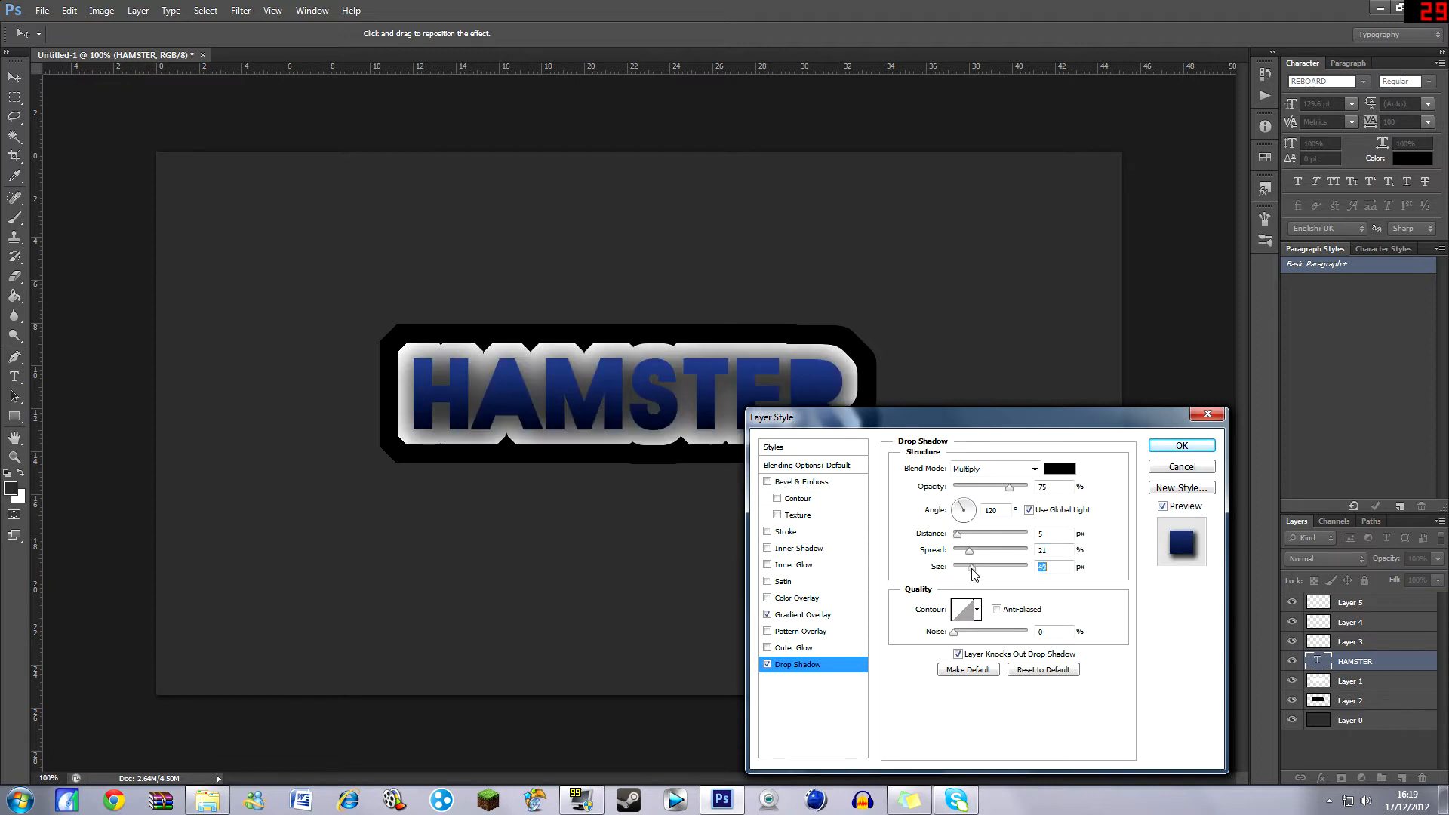
drag(972, 568, 968, 568)
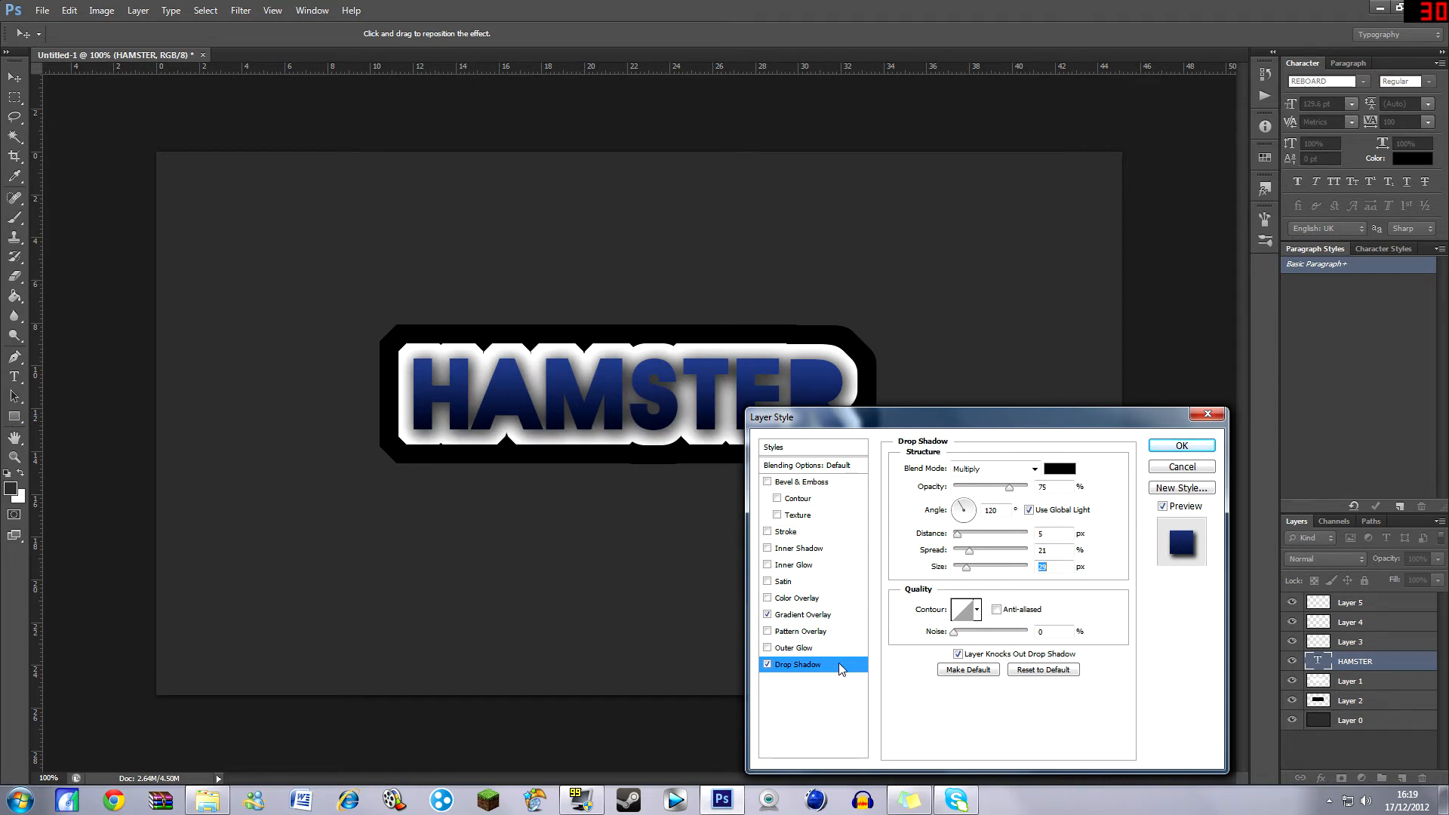
click(816, 550)
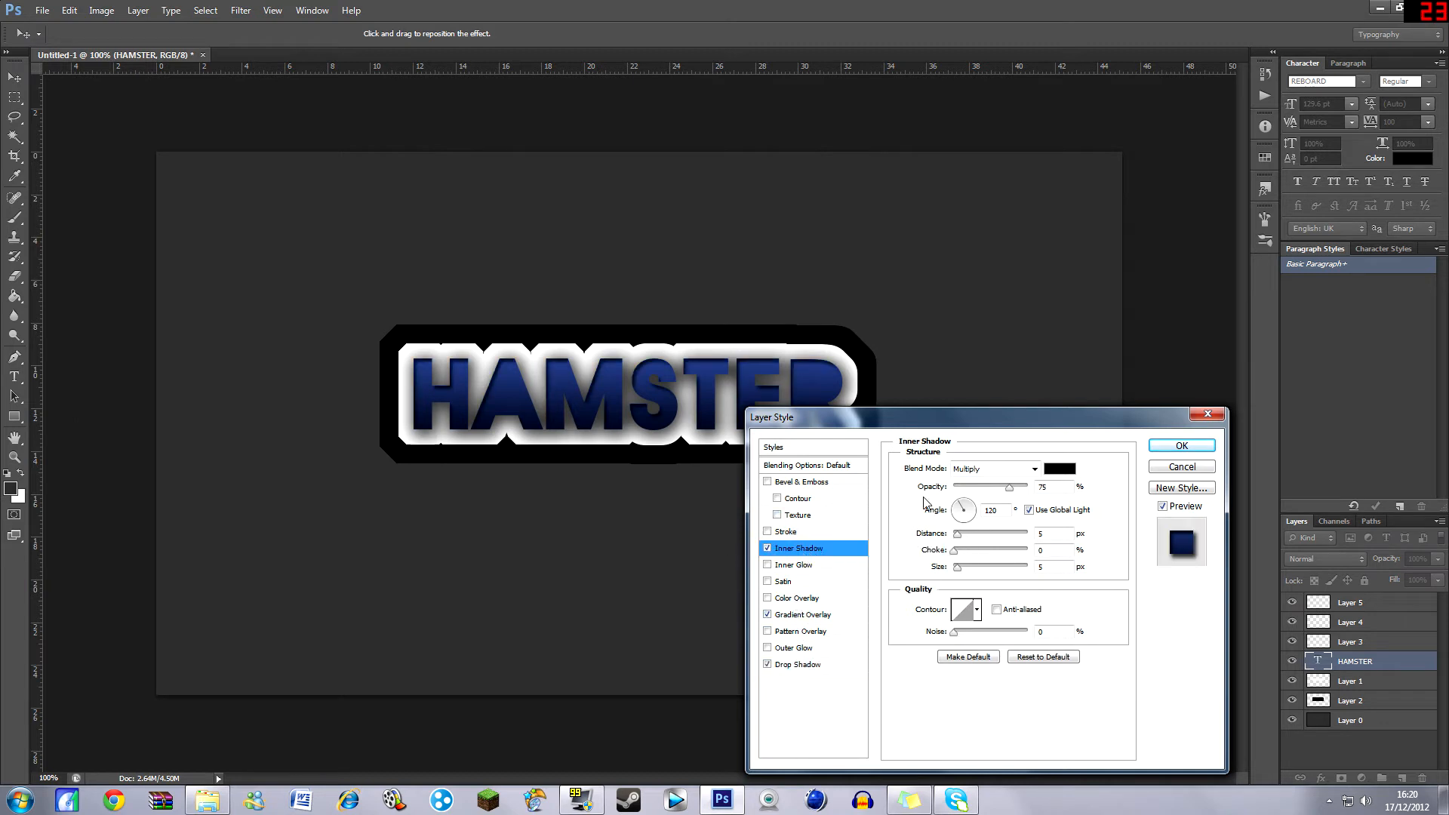
mouse_move(952, 550)
mouse_down()
mouse_move(973, 575)
mouse_move(994, 570)
mouse_move(964, 572)
mouse_move(961, 557)
mouse_up()
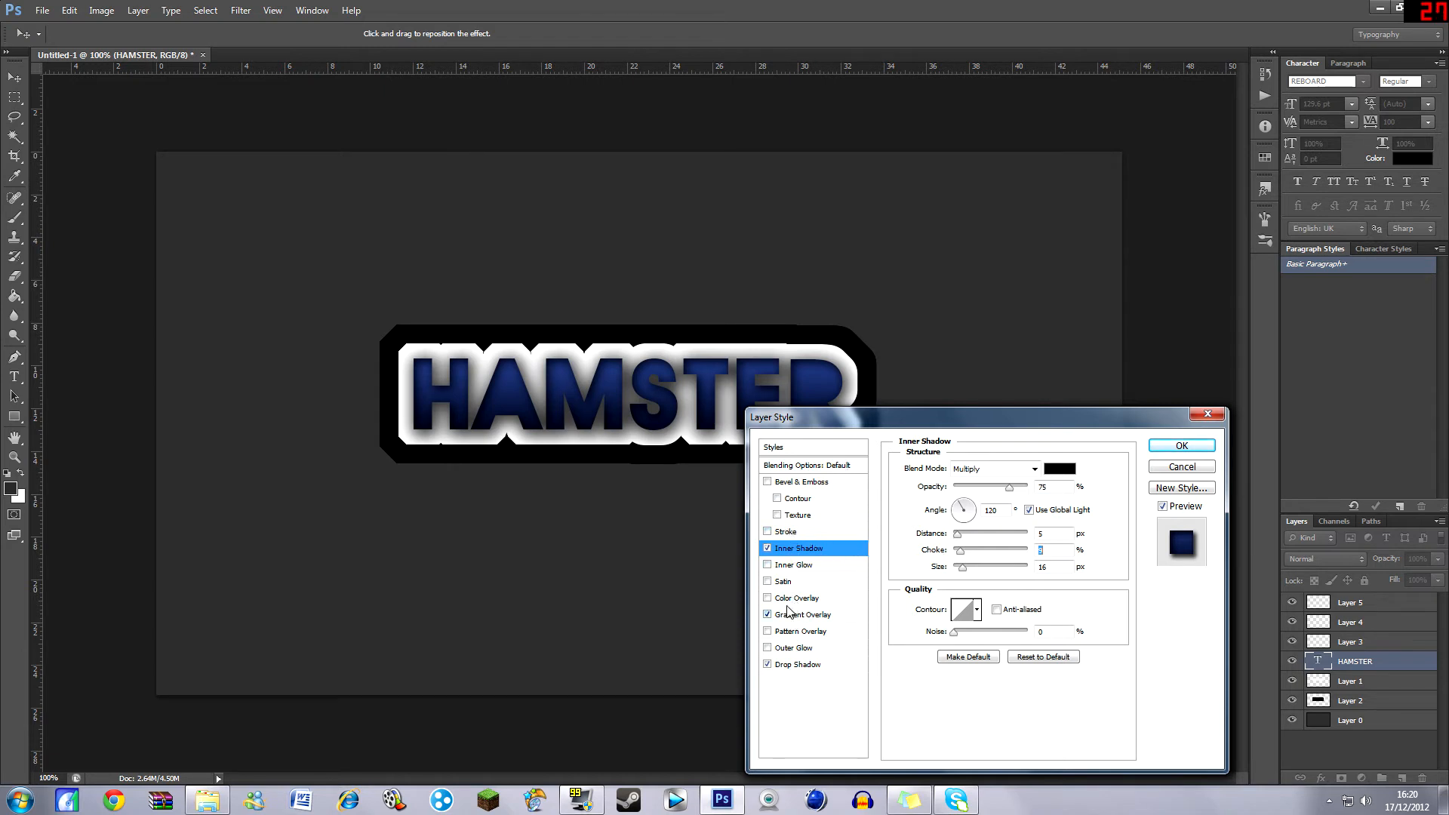
Apply Bevel & Emboss to the text with the Chisel Hard technique, 1000% depth and a bevel size of only a few pixels.
click(792, 483)
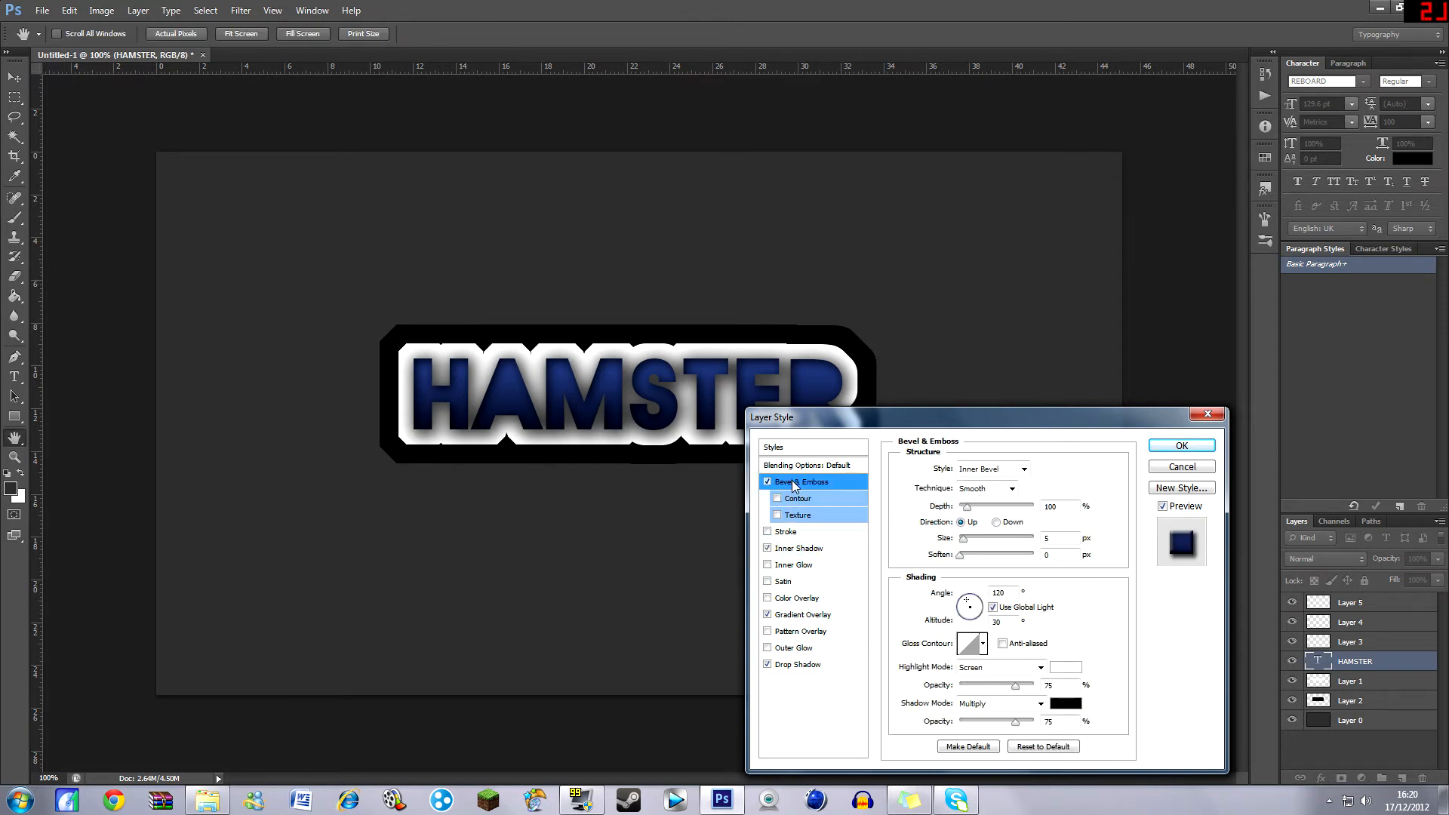
click(986, 489)
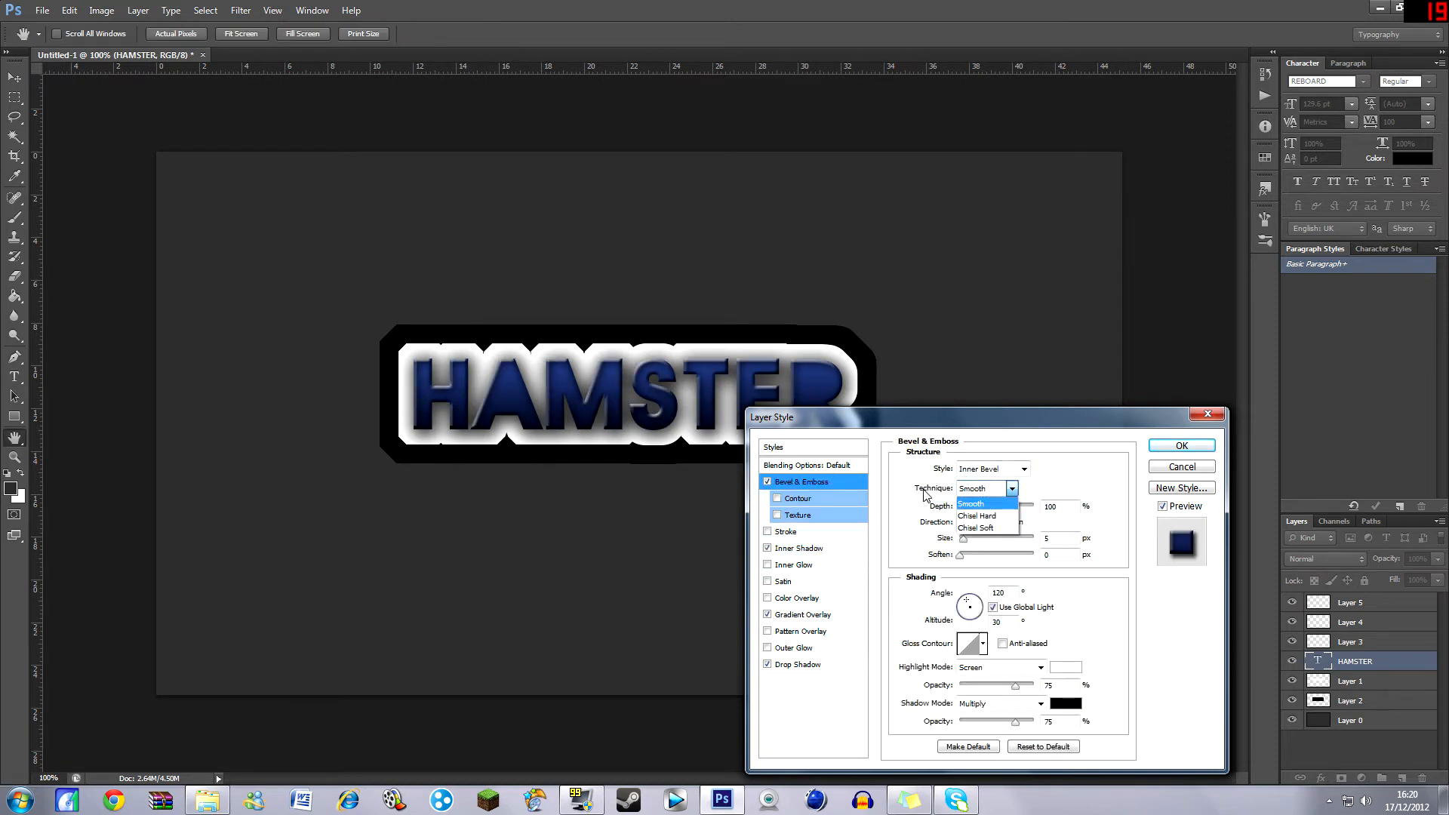
click(974, 516)
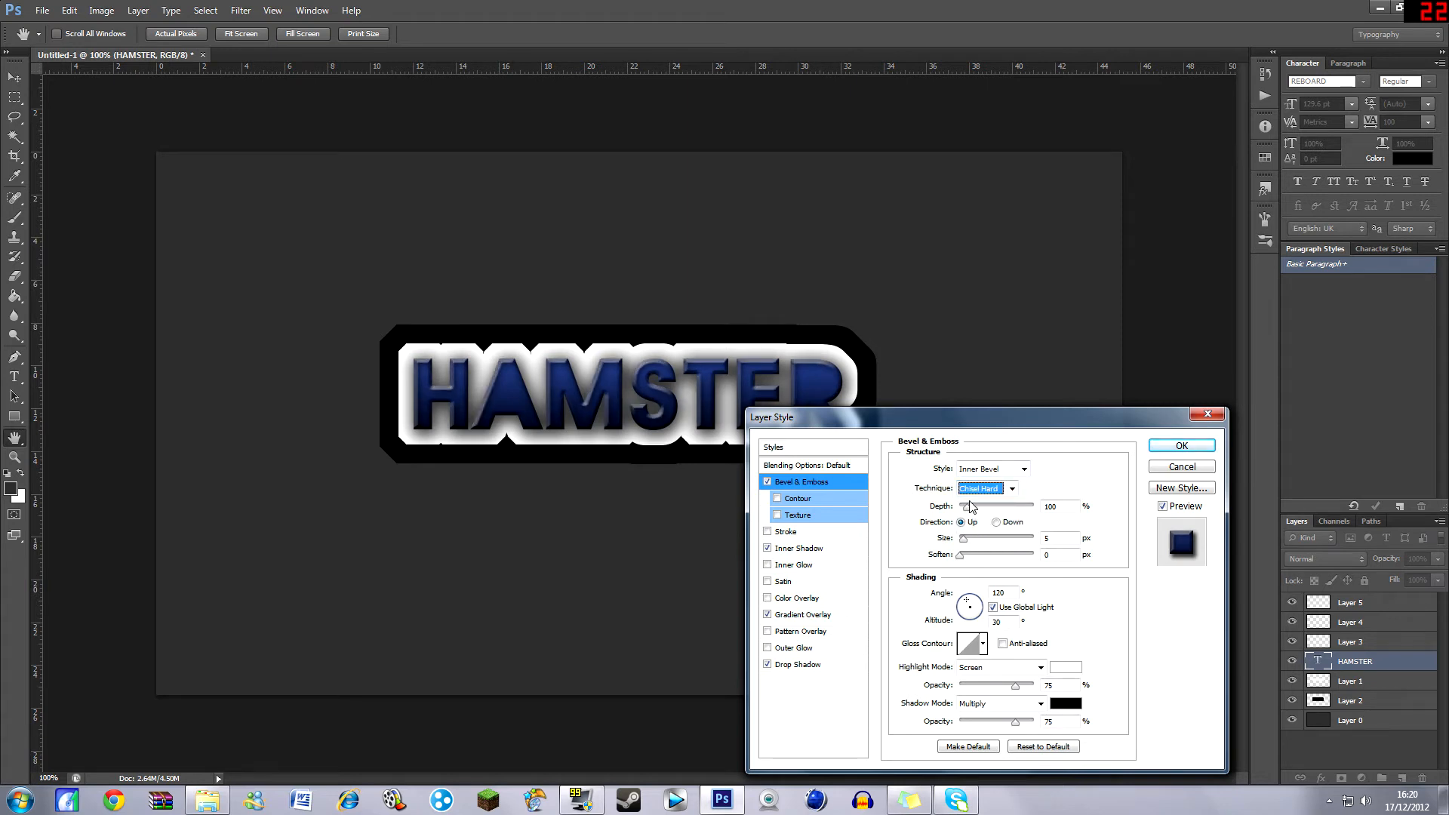
drag(969, 505, 1012, 511)
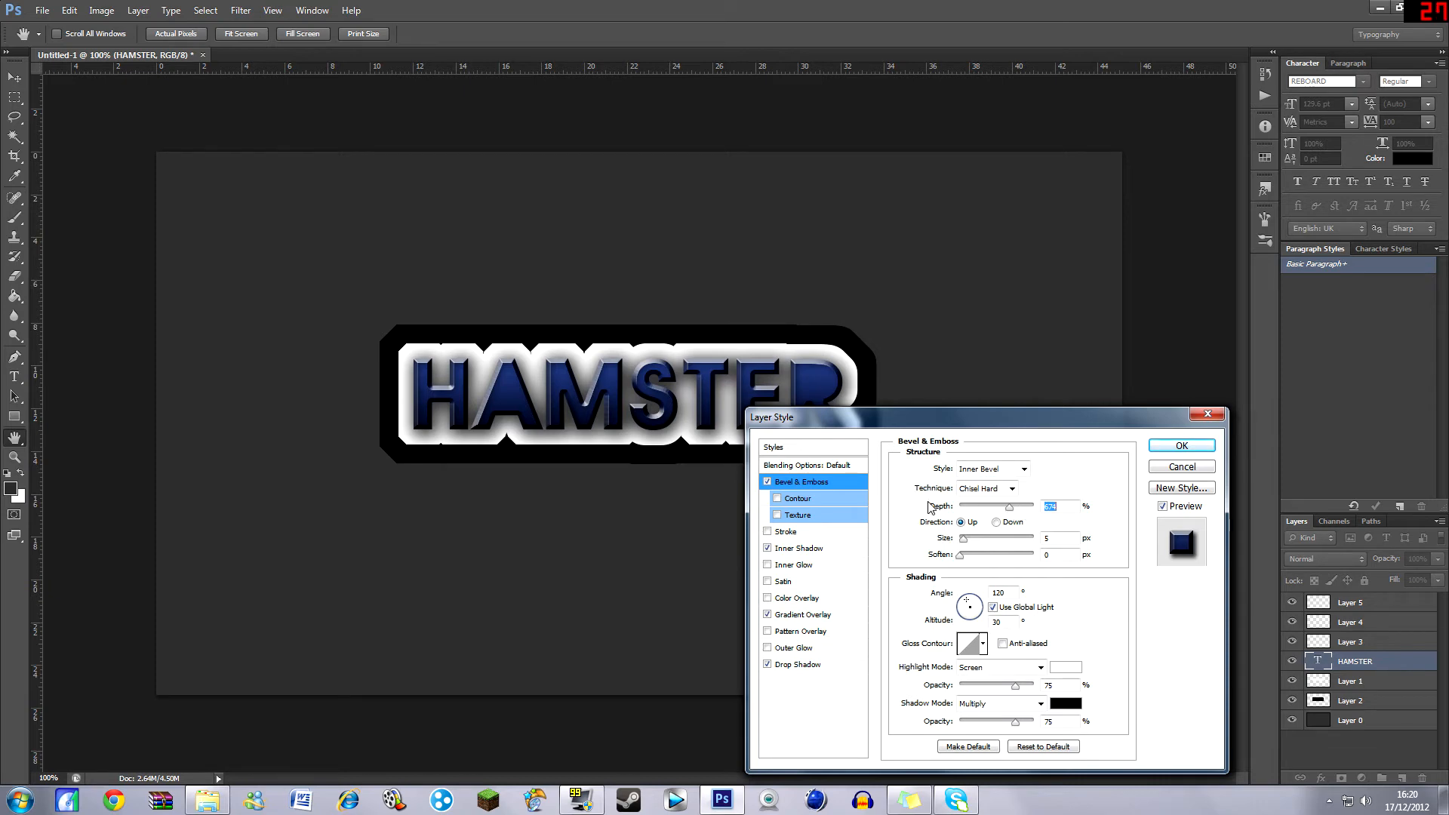
drag(1009, 506, 1036, 507)
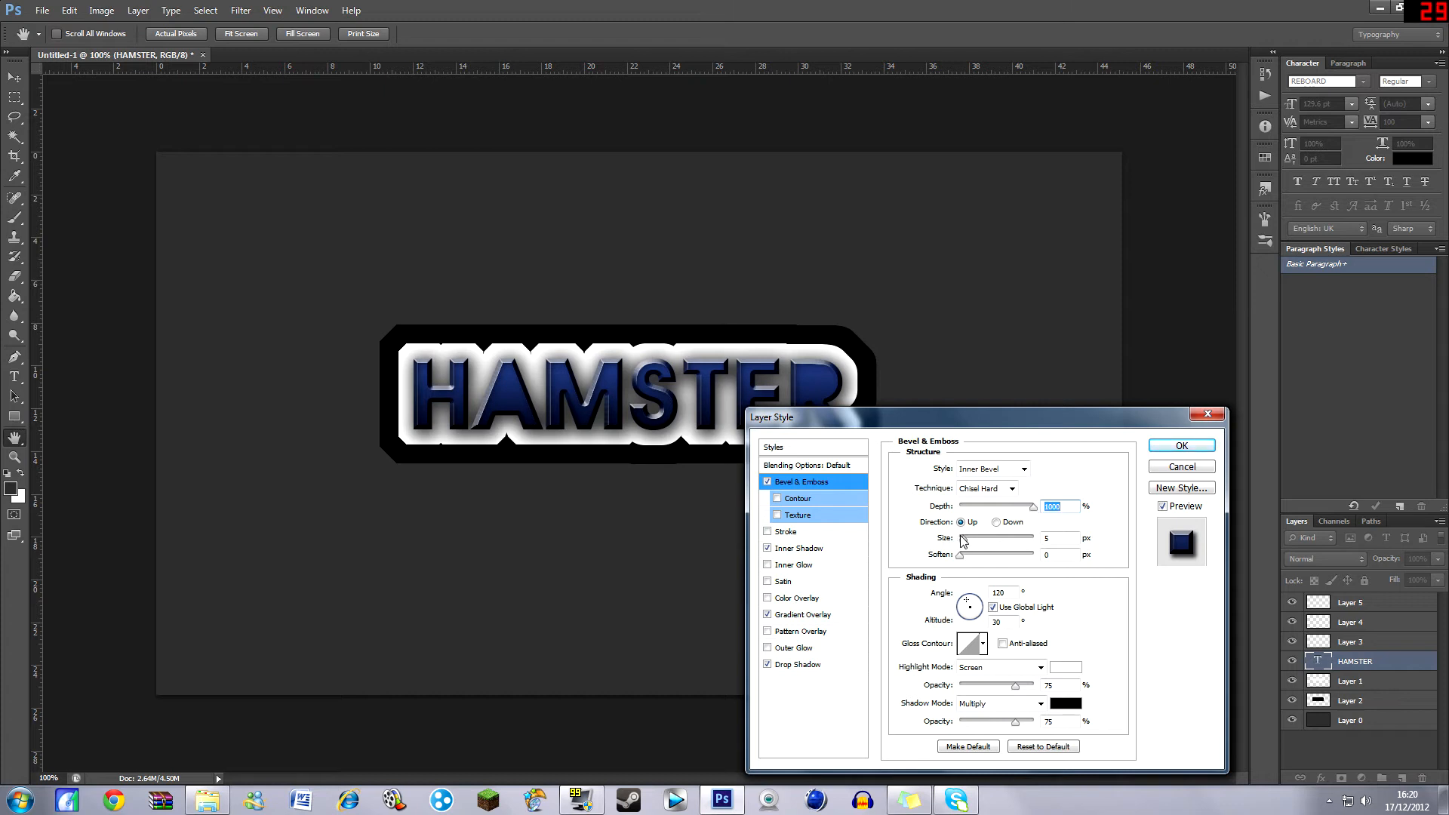
drag(962, 536, 972, 543)
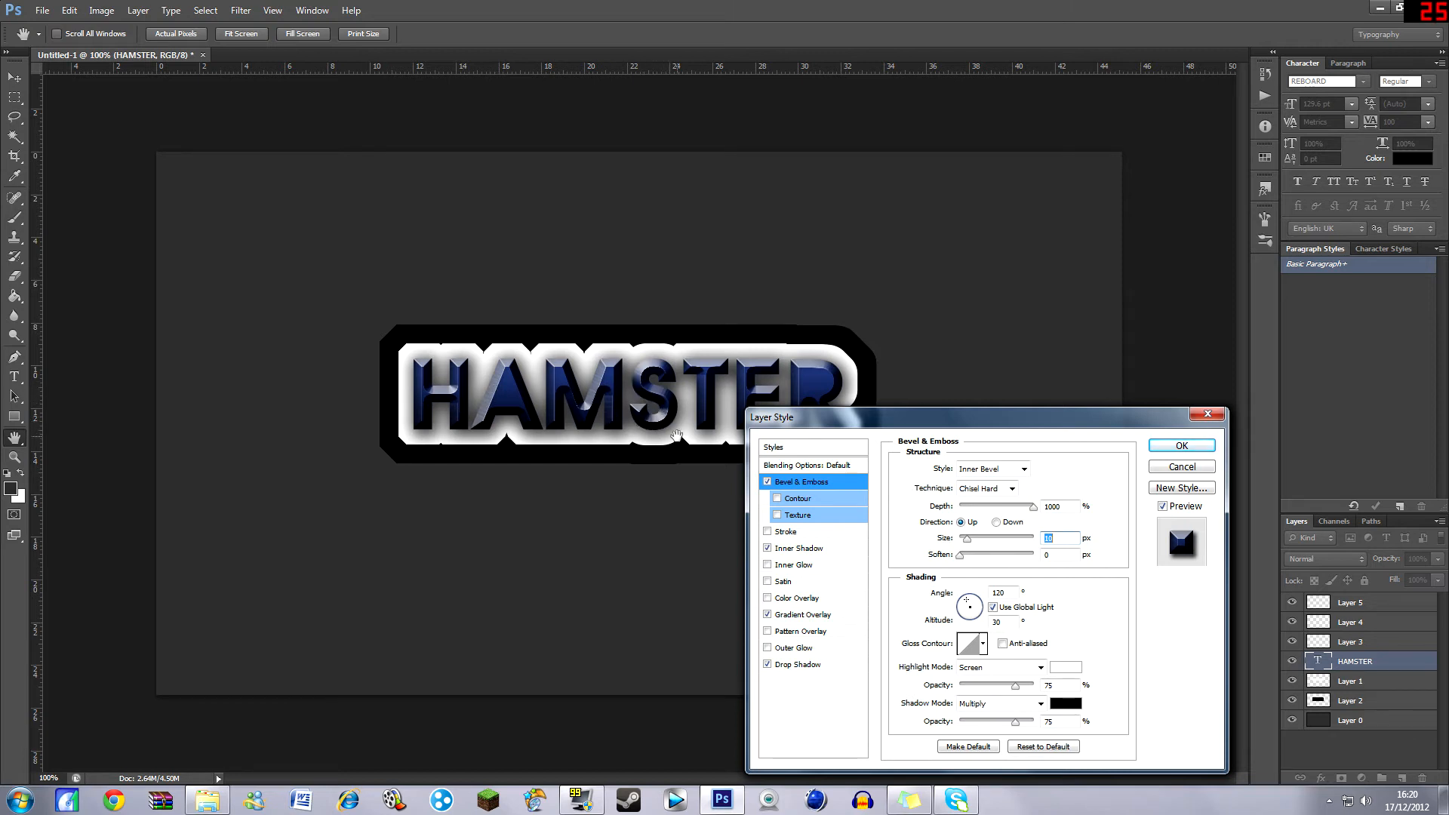
drag(965, 543, 969, 544)
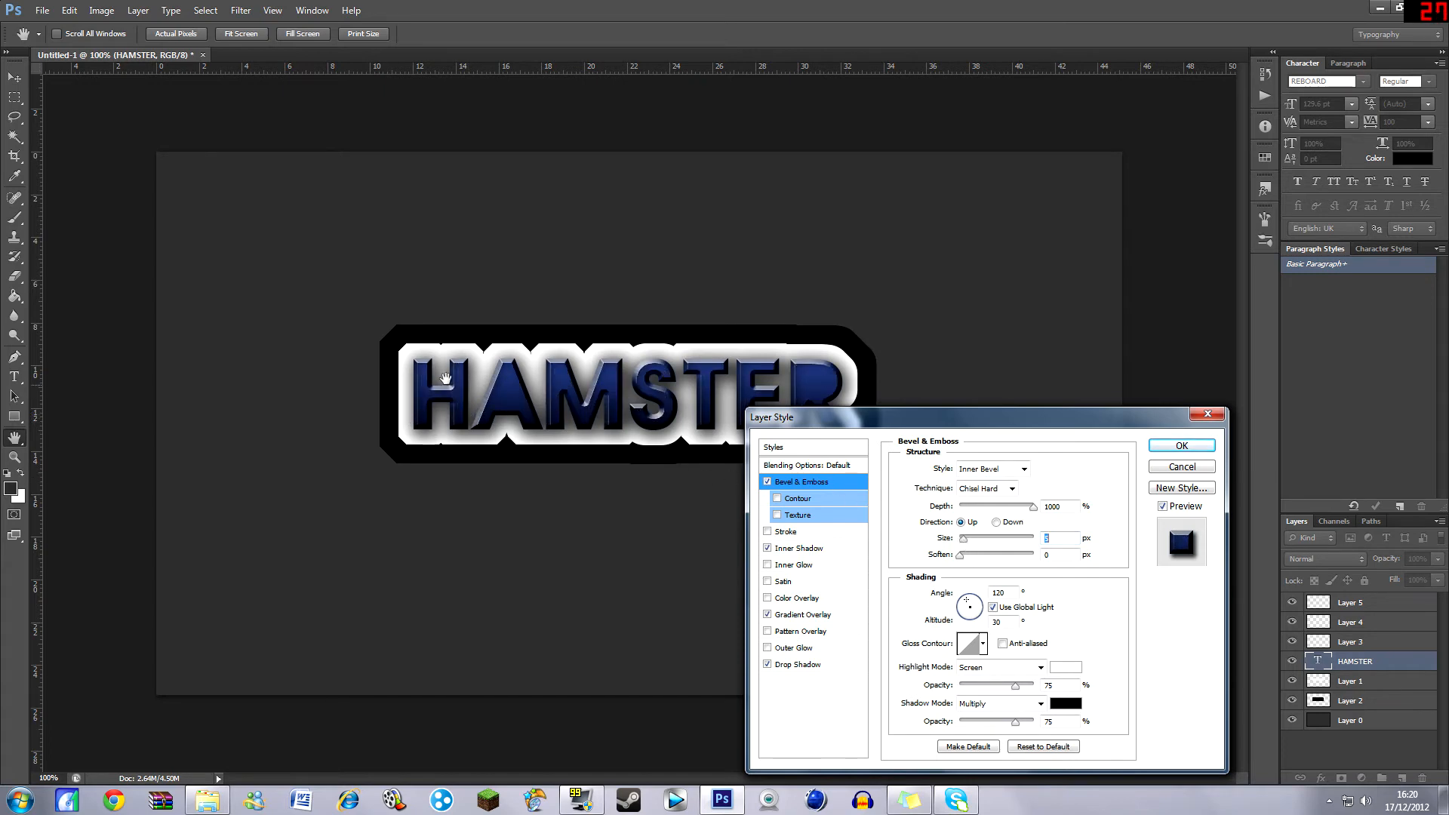
Set the text bevel's depth to 653% and switch its highlight and shadow modes to Normal.
click(1011, 509)
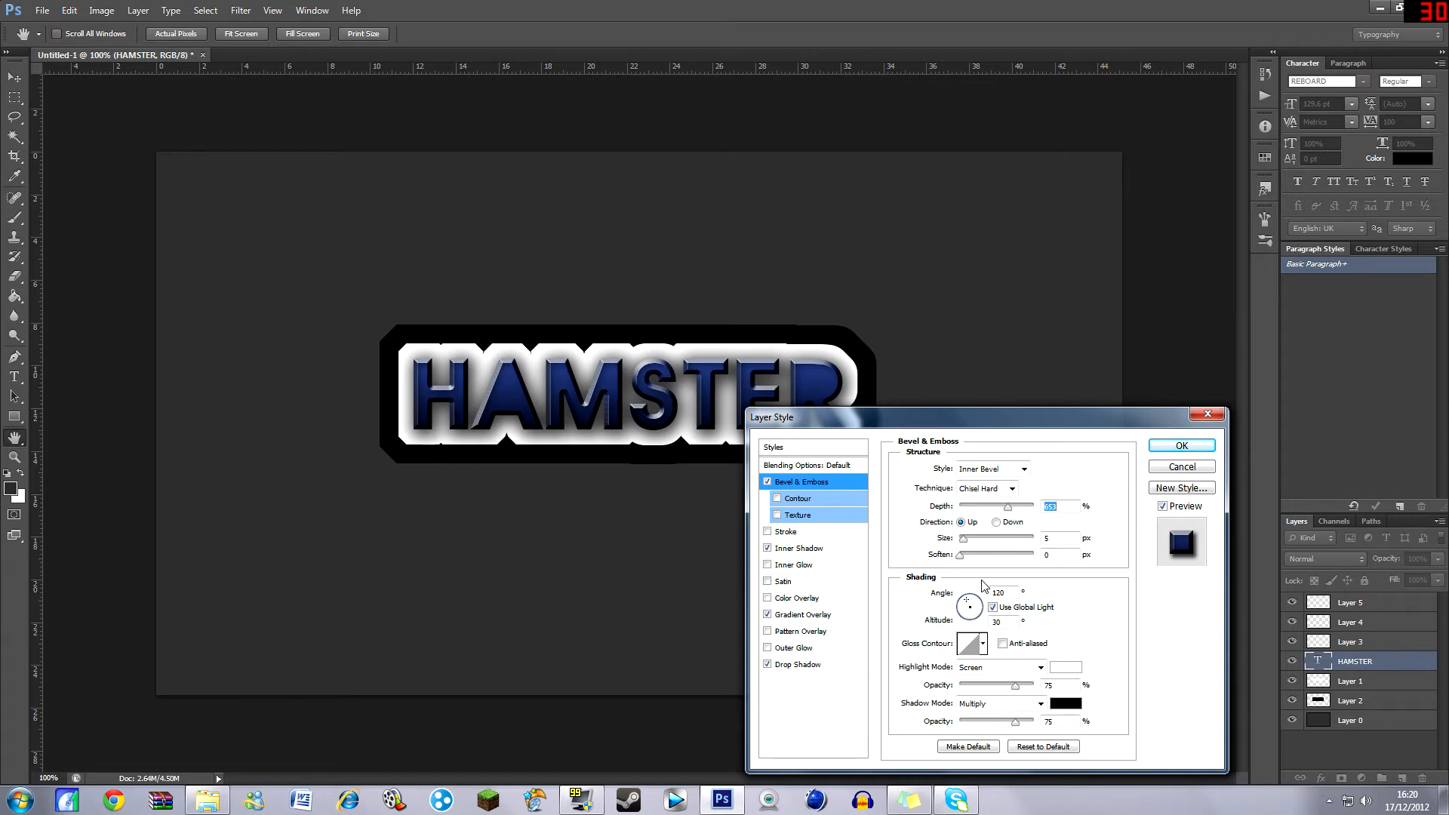
click(982, 668)
click(993, 278)
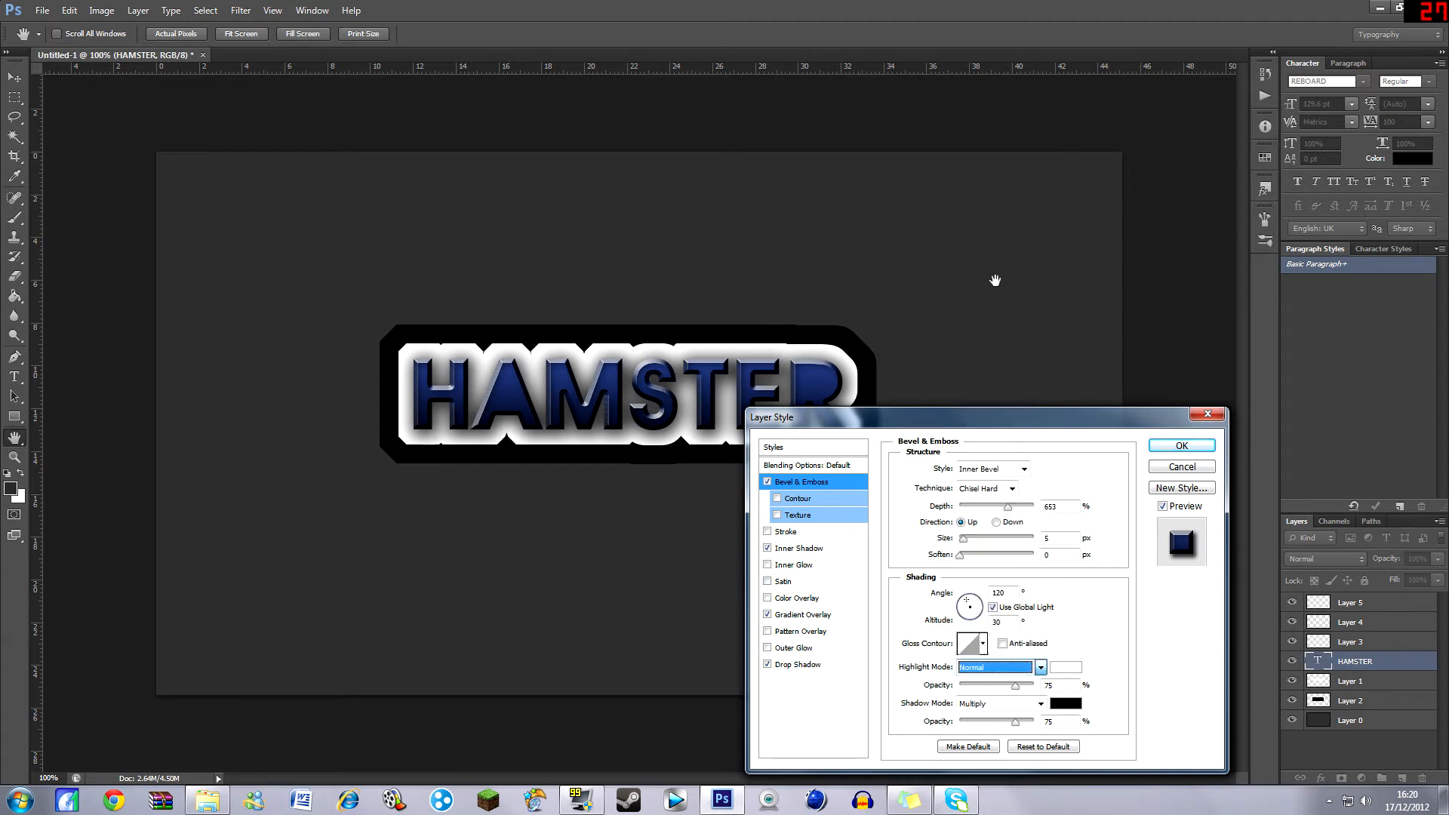
click(971, 703)
click(972, 314)
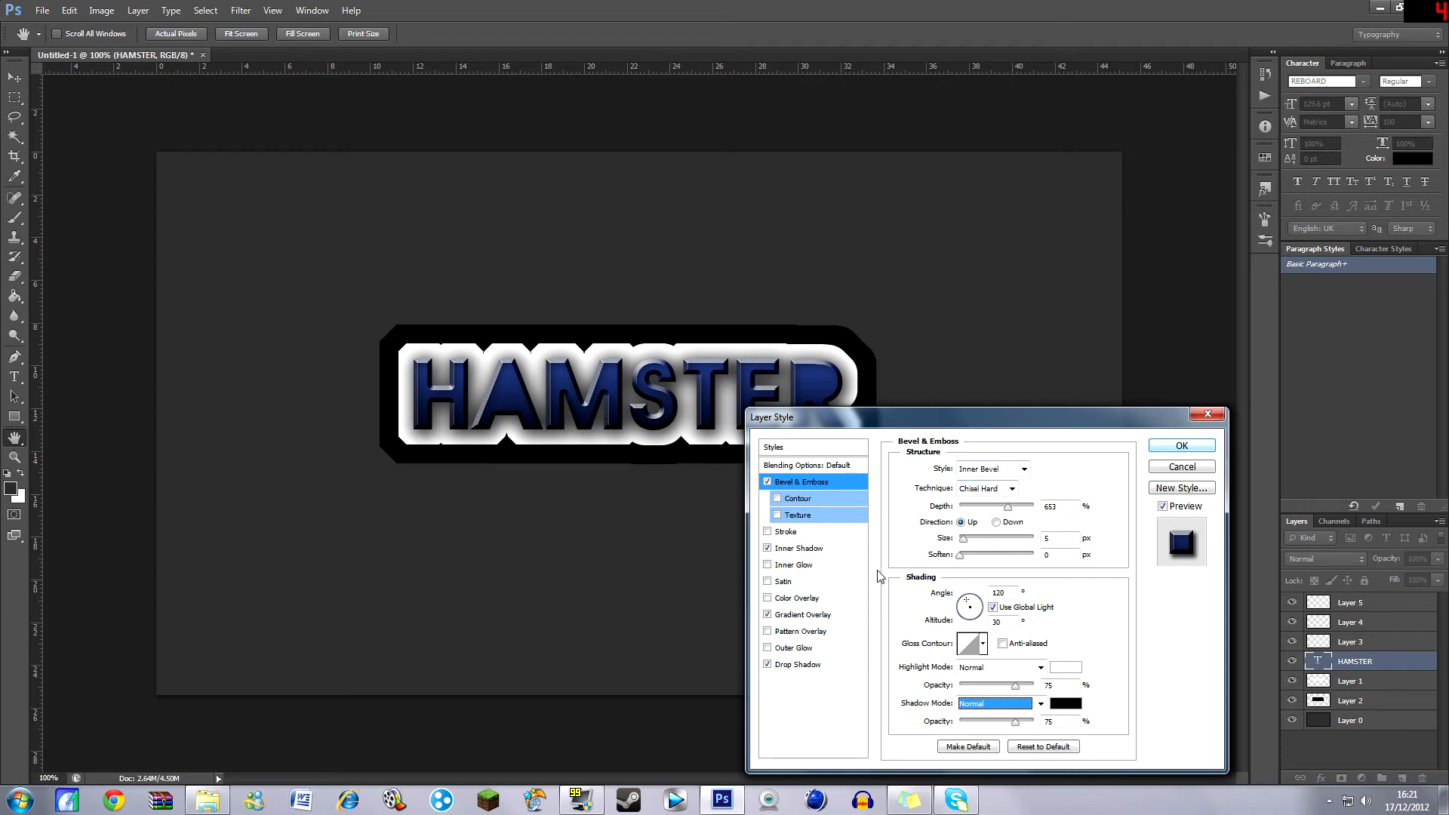
Recolour the end stop of the text's overlay gradient to brighter blue 0d36ab.
click(802, 614)
click(1015, 504)
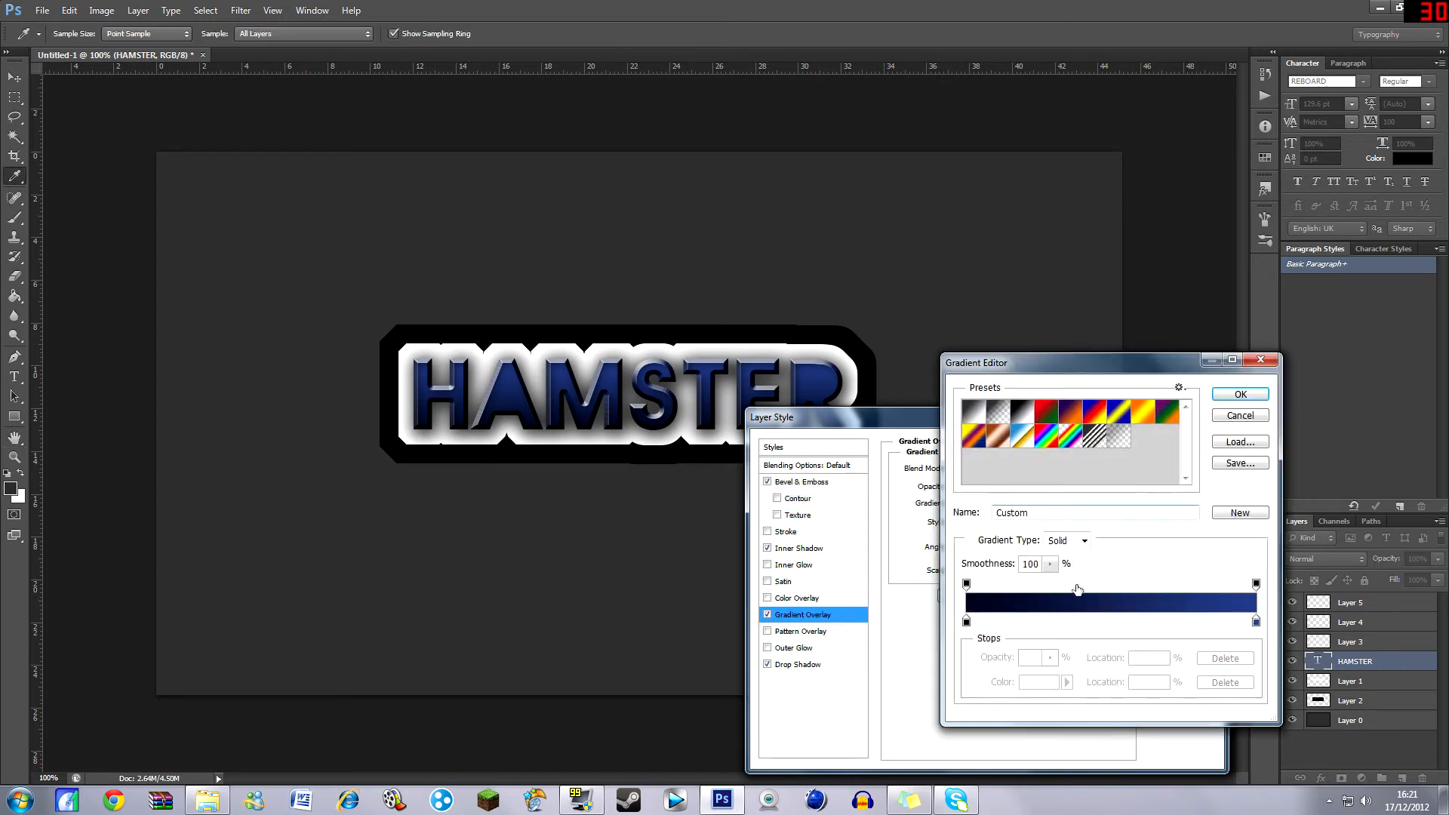
click(1255, 620)
double_click(1256, 620)
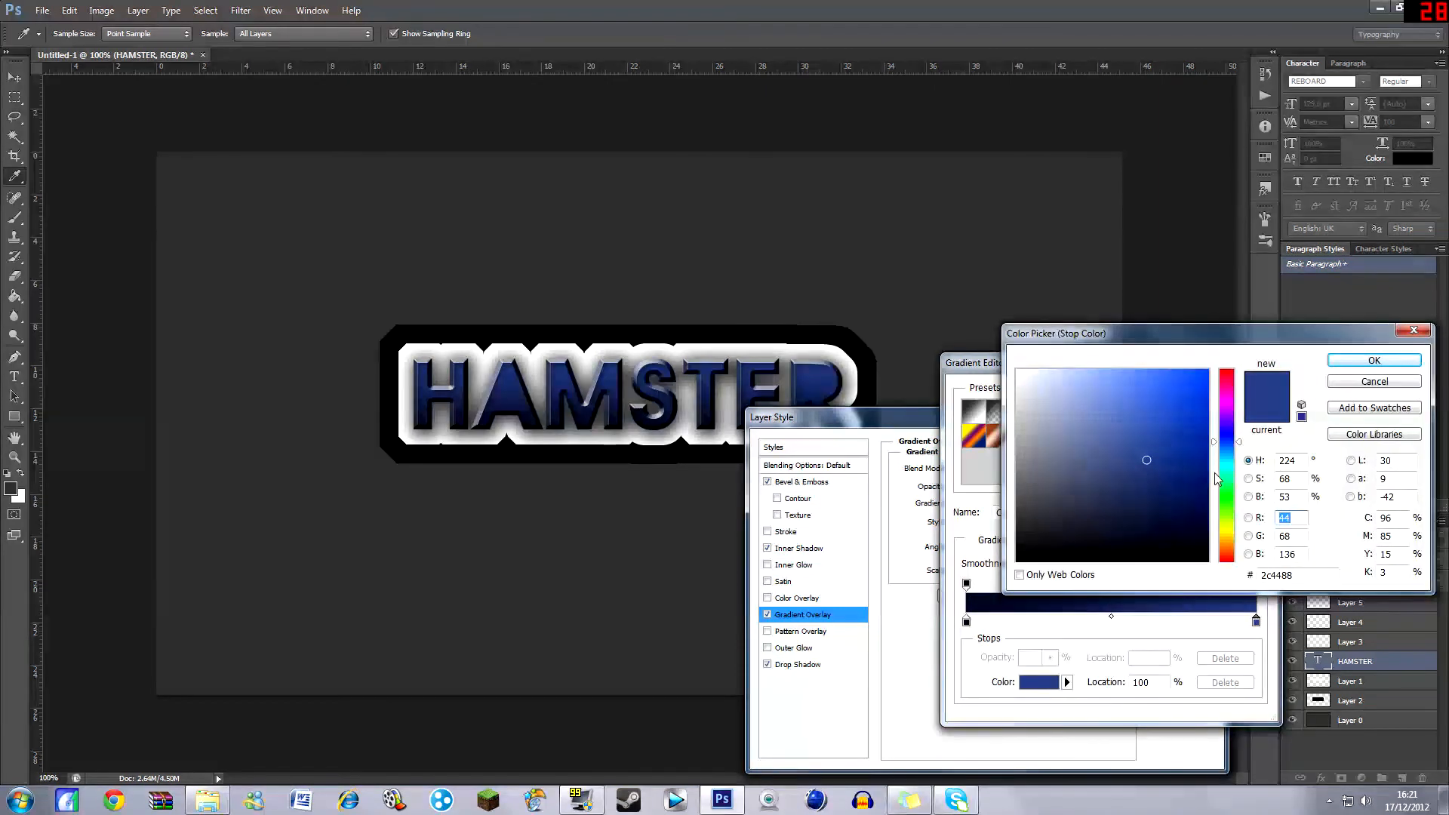
click(1193, 432)
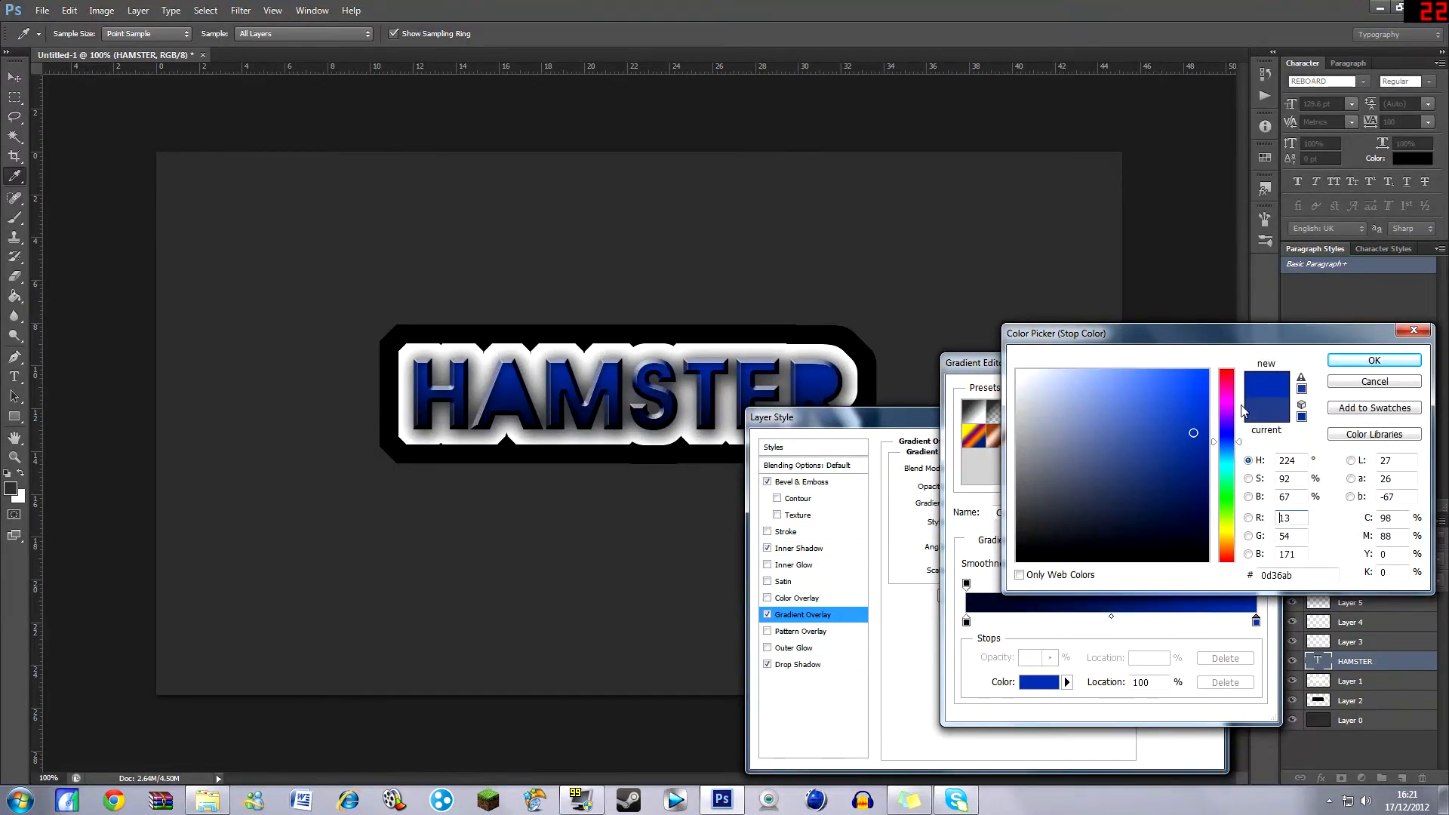
click(1374, 361)
click(966, 620)
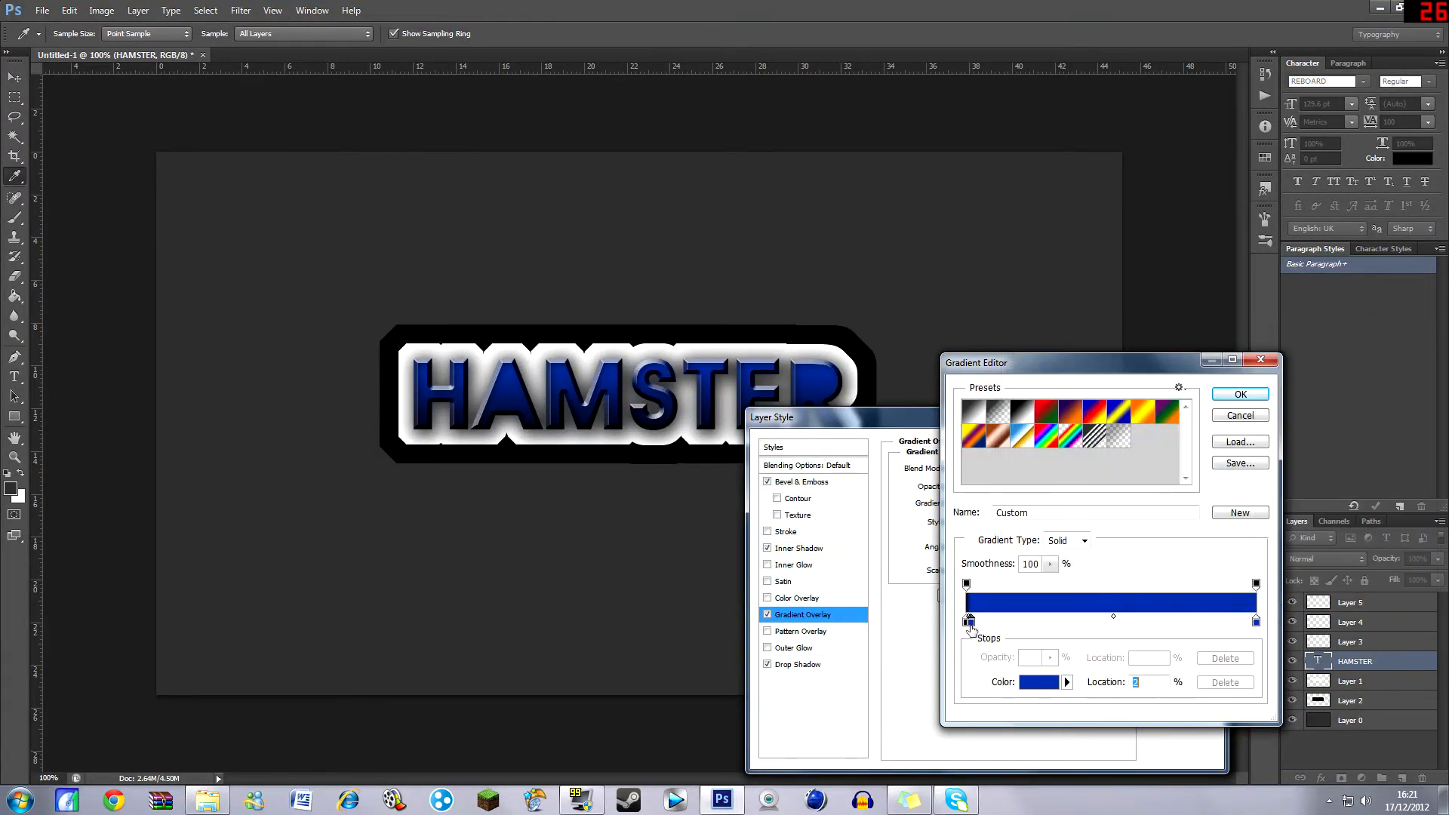
double_click(966, 621)
click(1169, 503)
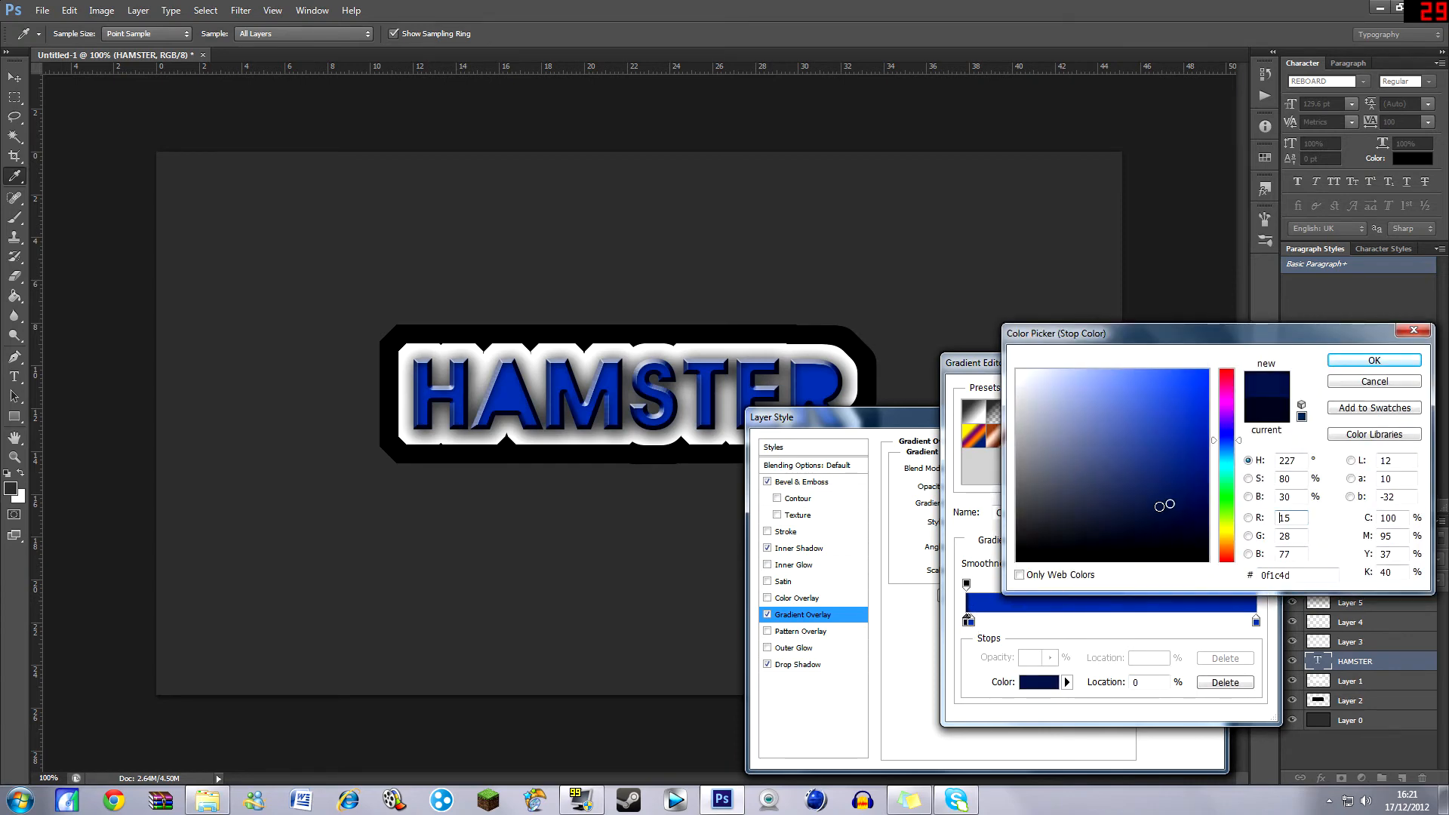
click(1373, 361)
click(968, 621)
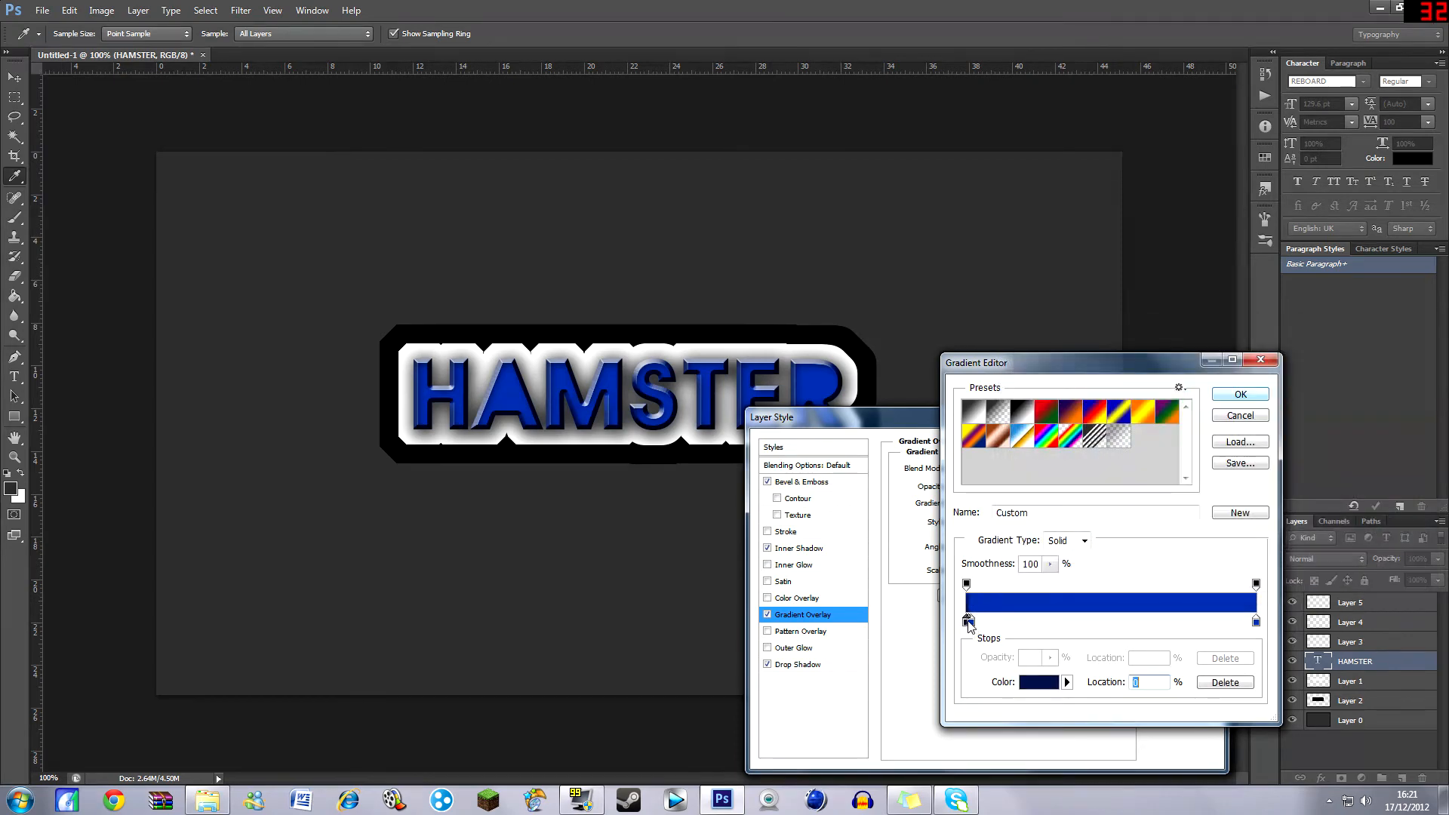
mouse_move(968, 624)
mouse_down()
mouse_move(966, 650)
mouse_move(961, 626)
mouse_up()
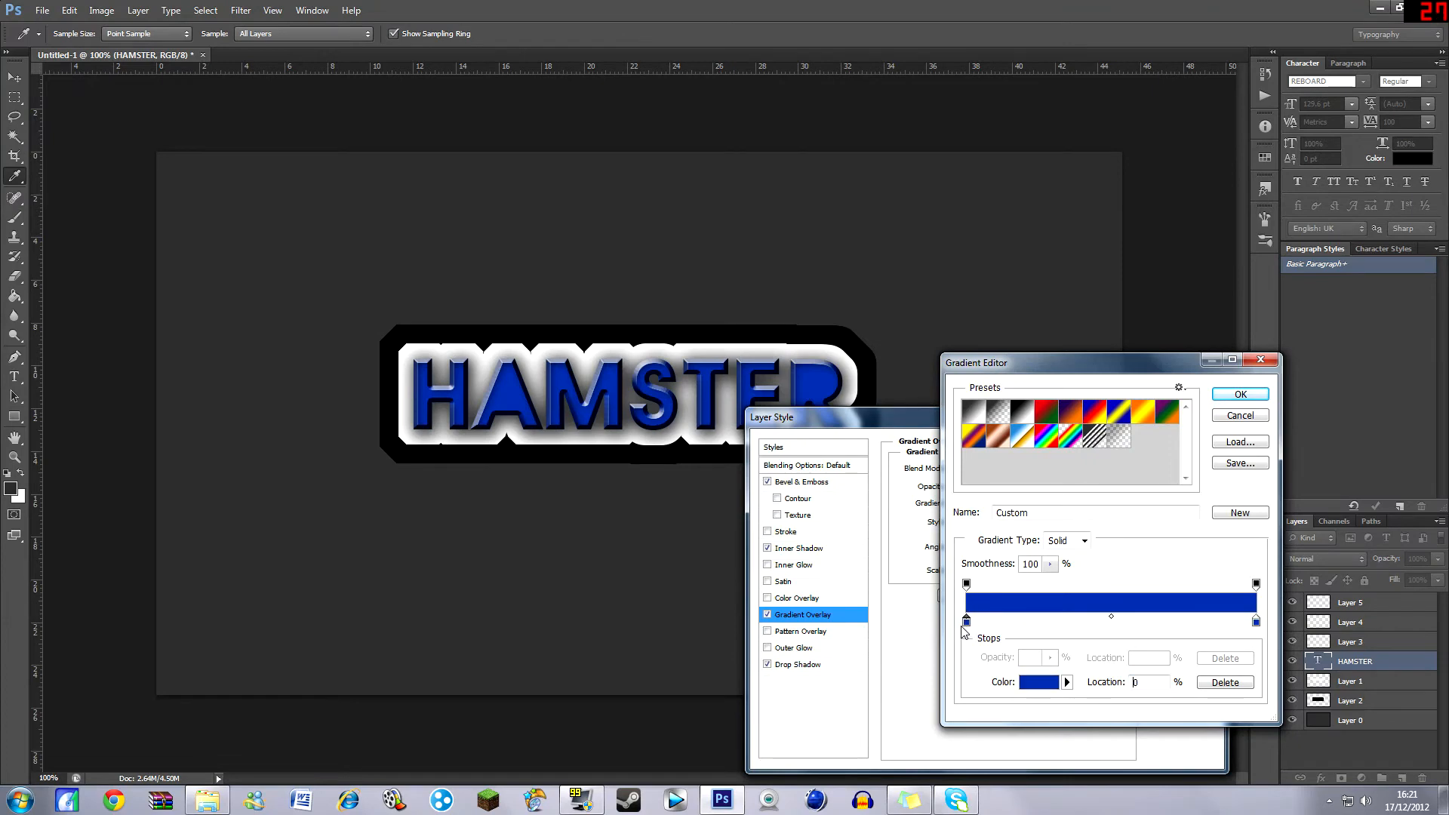
Recolour the gradient's starting stop to near-black navy 0e1222 and accept the gradient and the text's layer style.
click(964, 625)
double_click(965, 626)
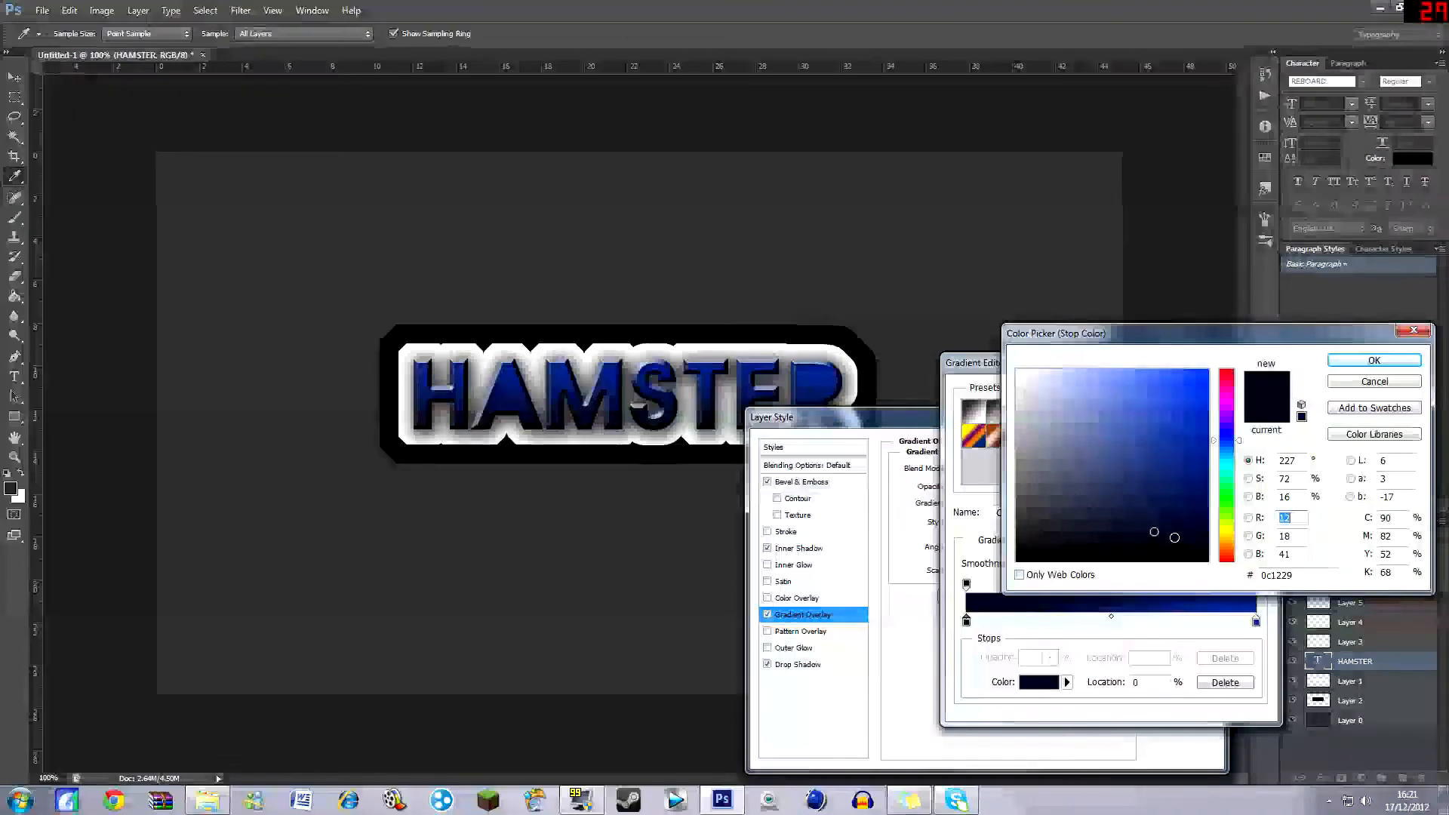
mouse_move(1161, 531)
mouse_down()
mouse_move(1164, 513)
mouse_move(1148, 528)
mouse_up()
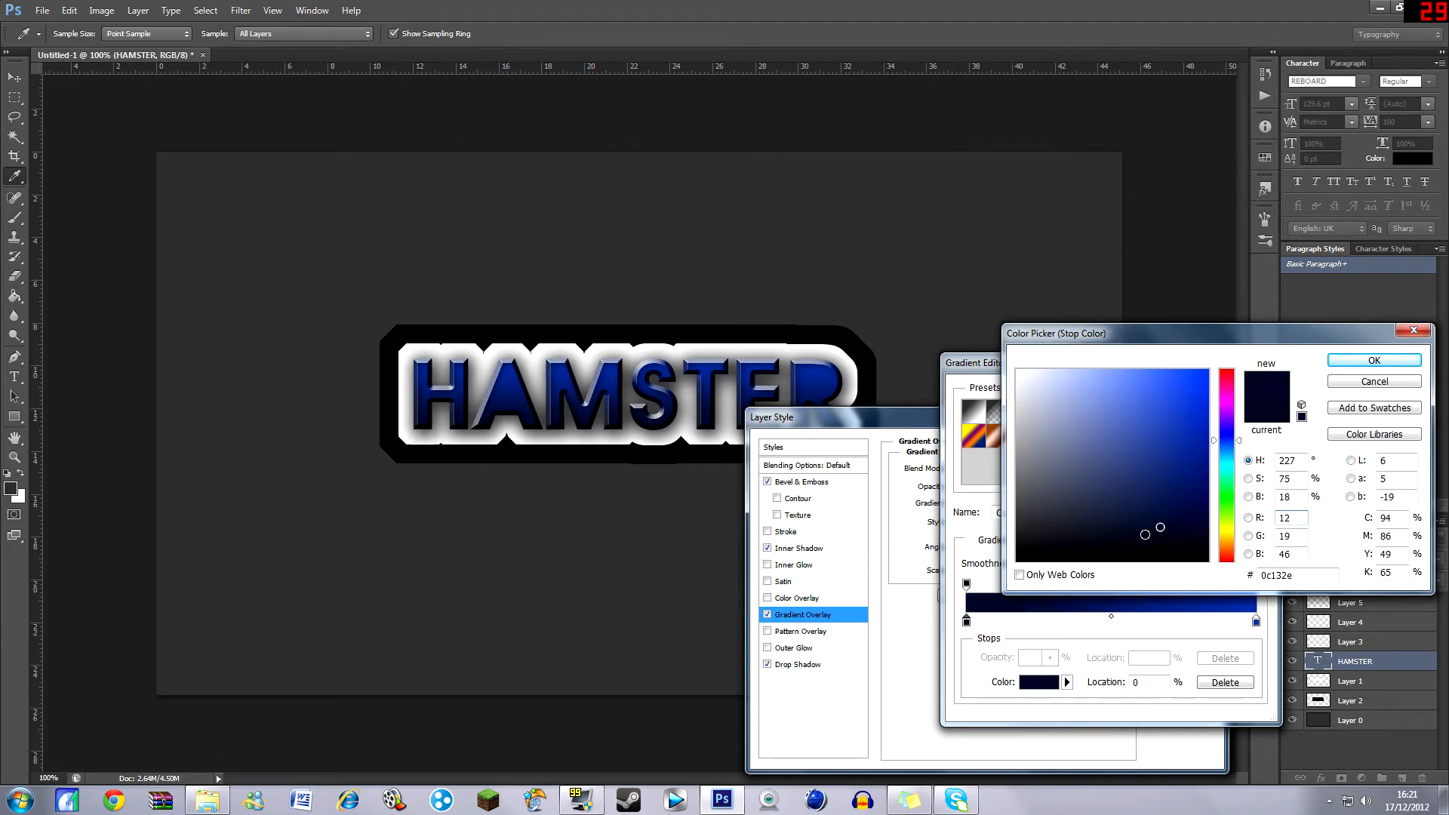
click(1139, 508)
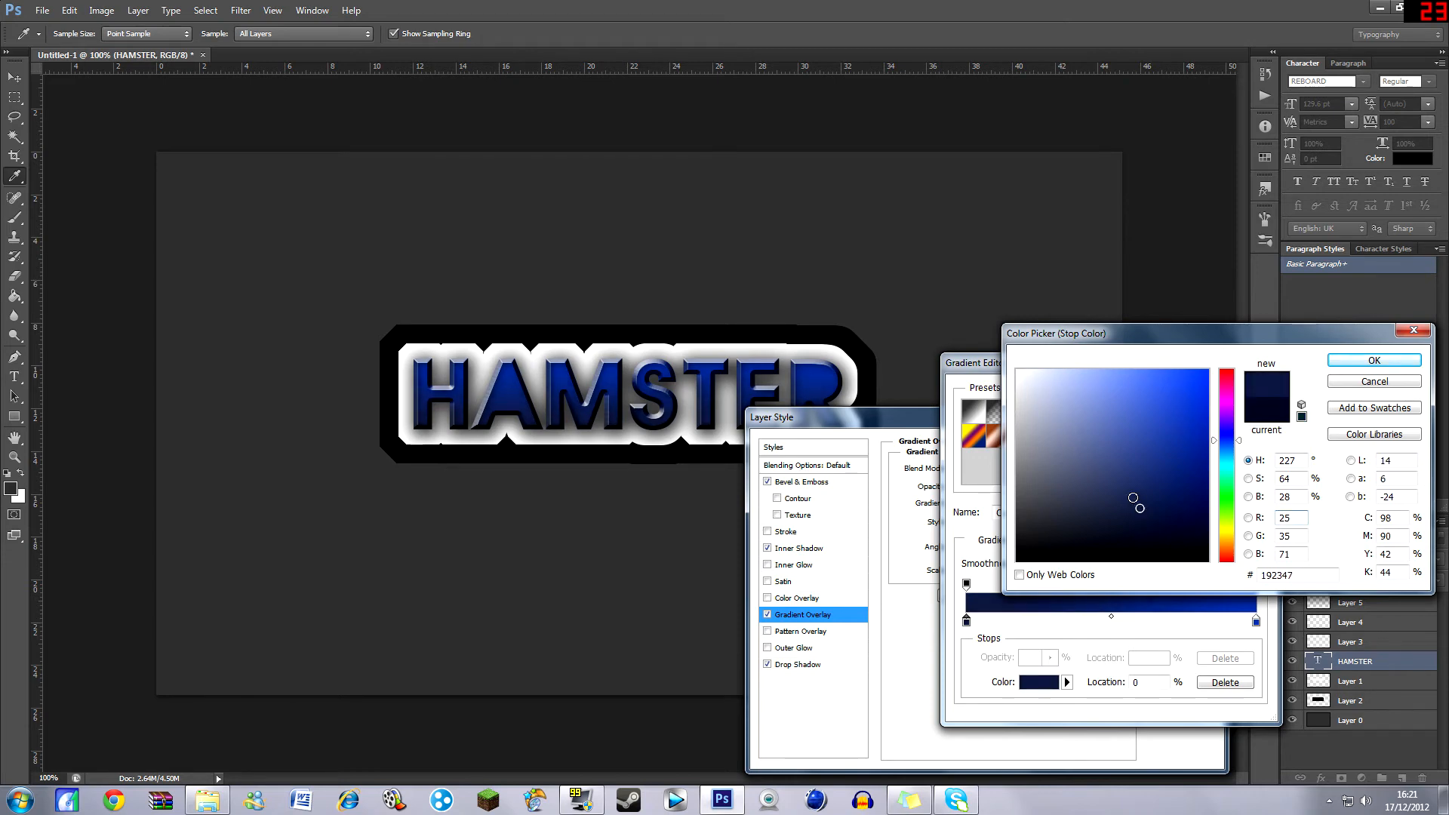
drag(1134, 520, 1118, 523)
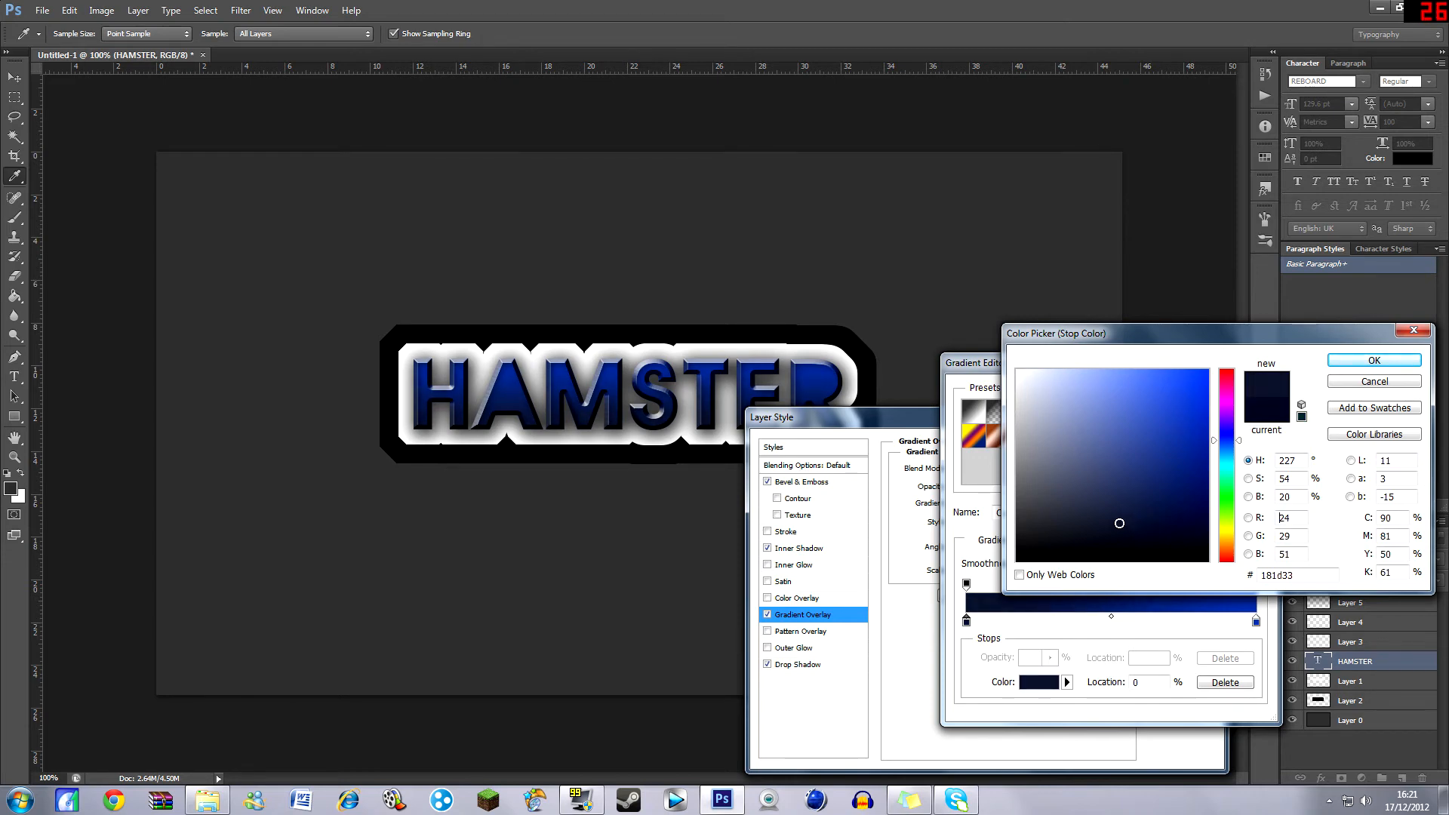
click(1131, 536)
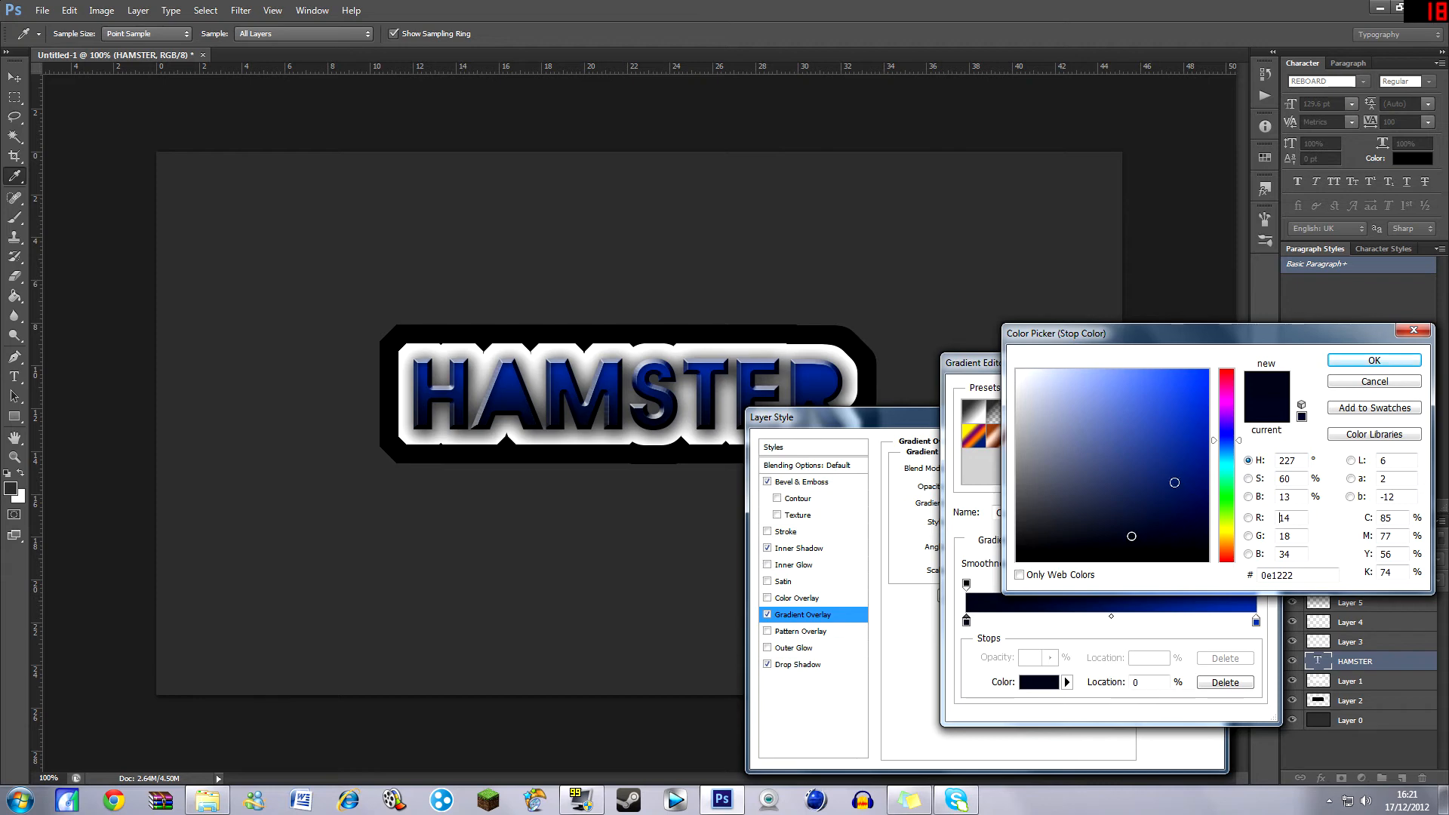
click(1374, 361)
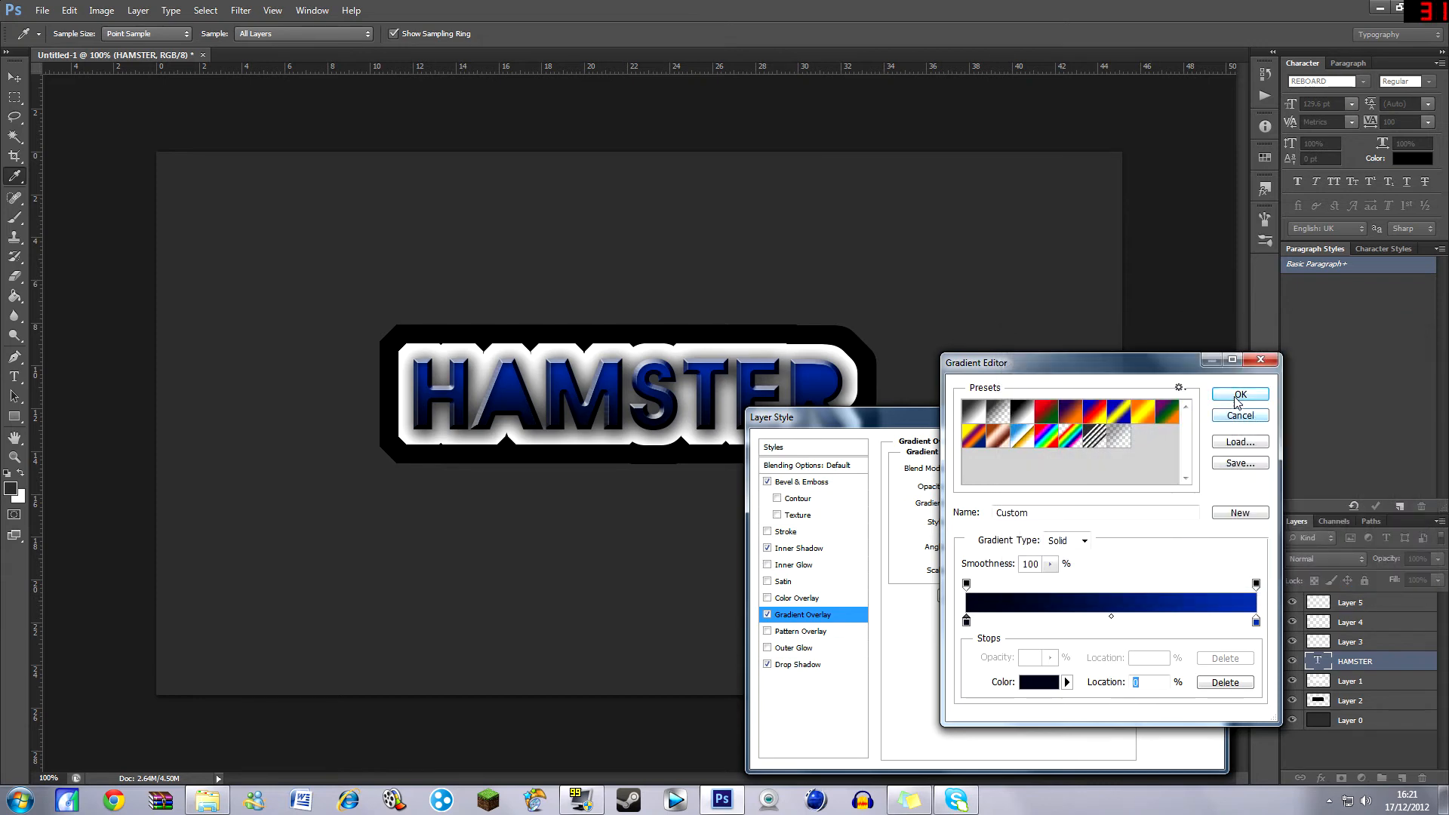
click(1239, 394)
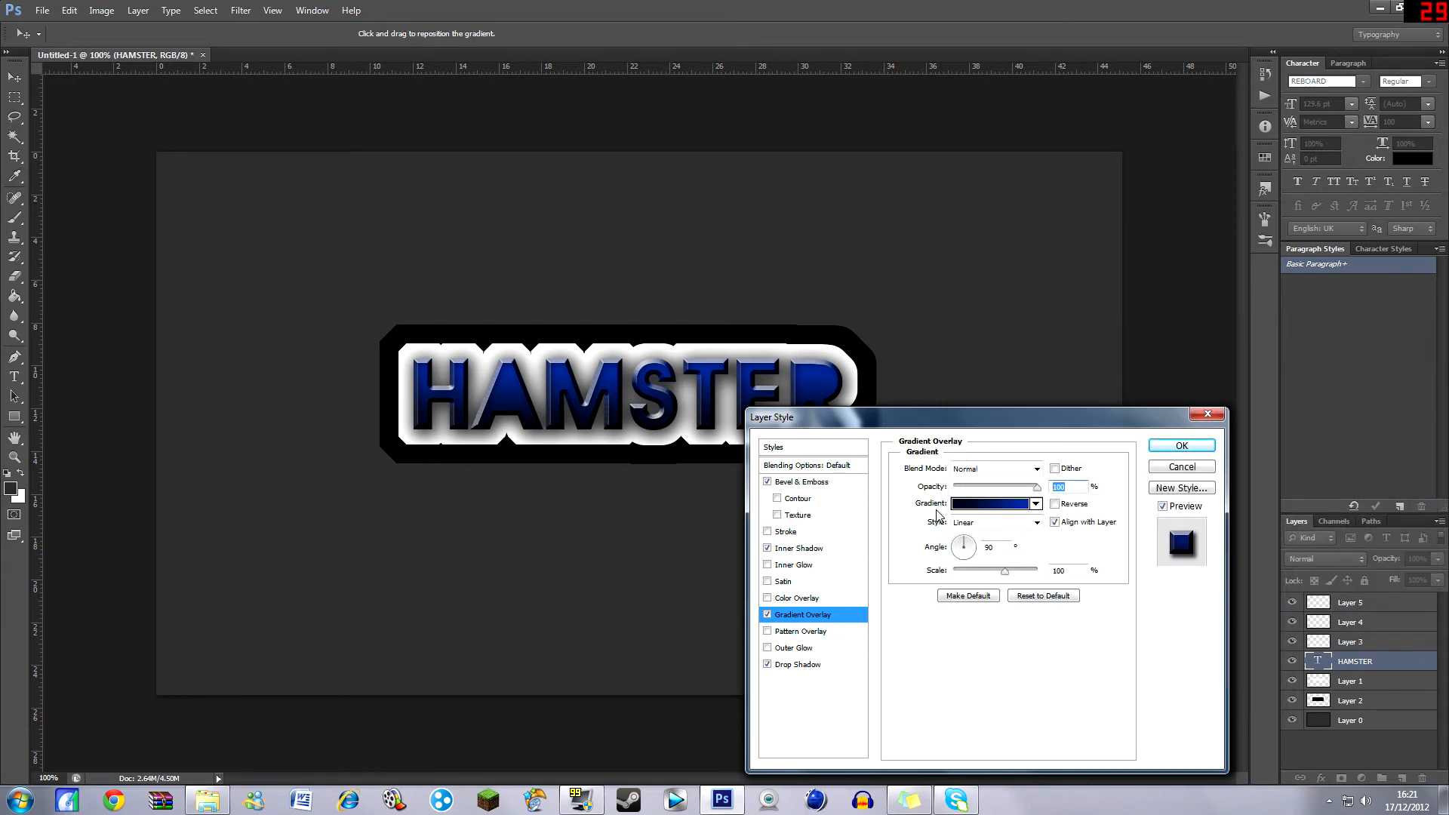
click(1180, 446)
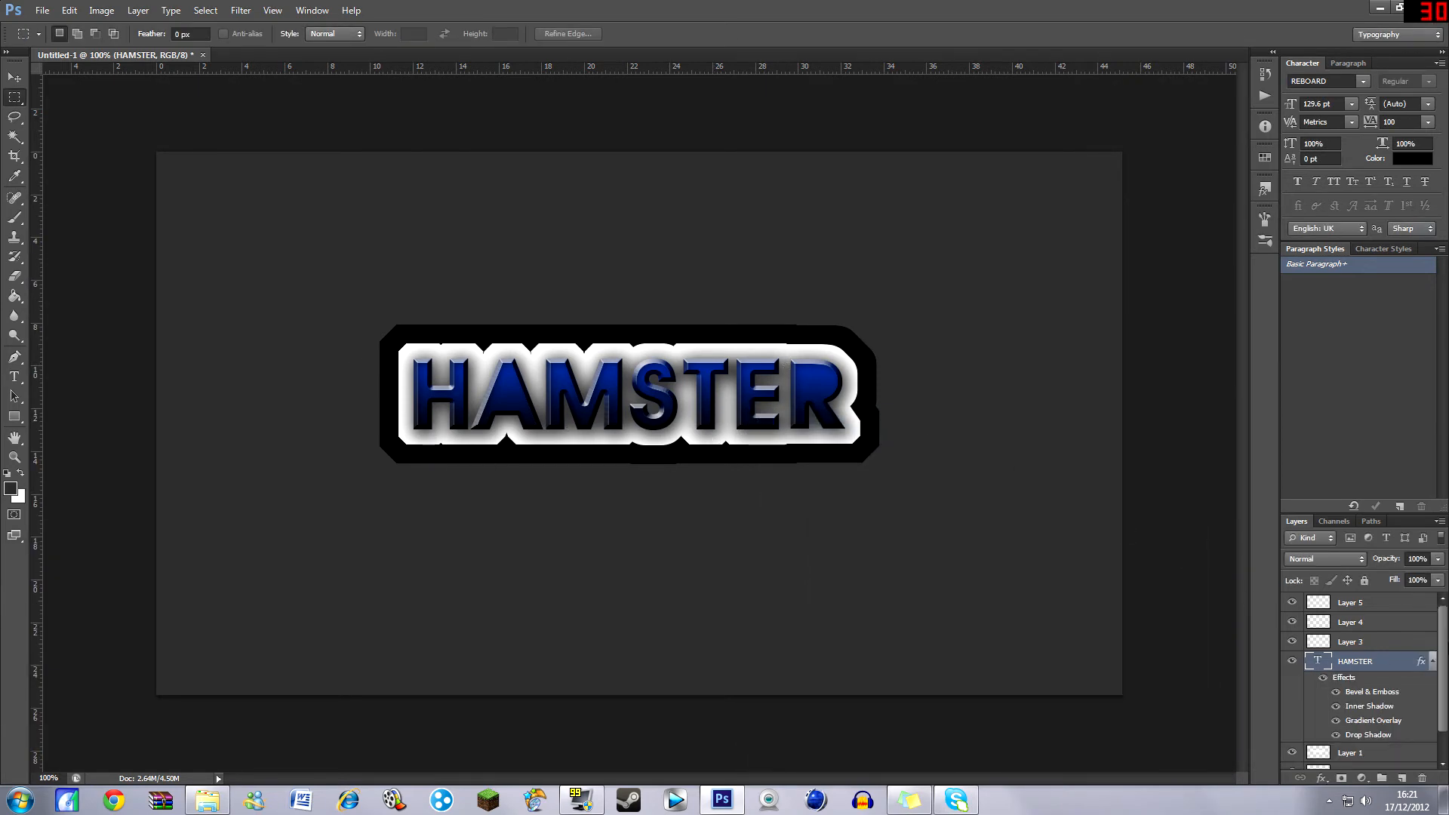
Apply Bevel & Emboss to Layer 1 with the Chisel Hard technique and 745% depth.
scroll(1439, 640, down, 1)
double_click(1396, 720)
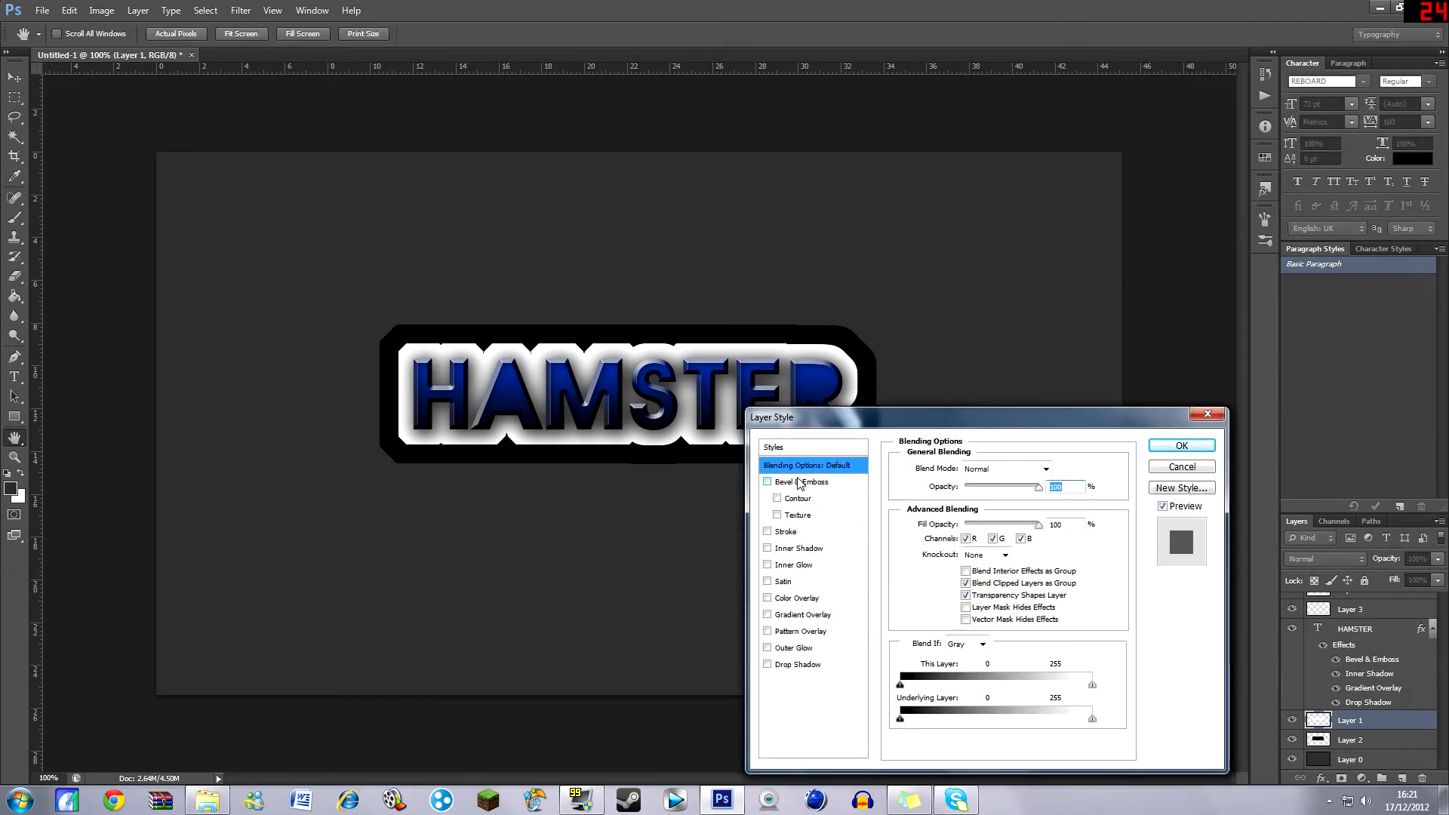
click(800, 483)
click(988, 488)
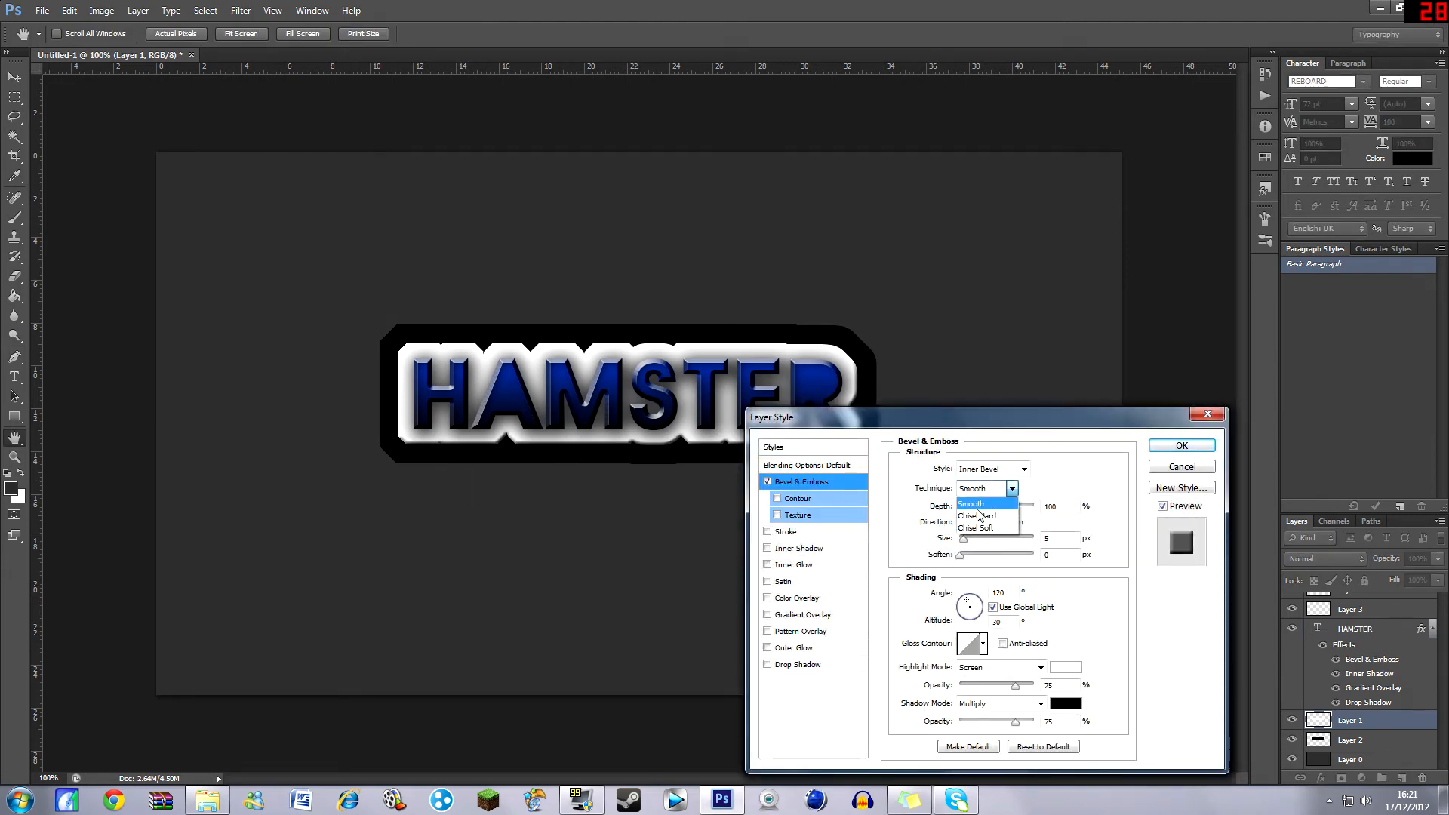
click(976, 515)
drag(967, 506, 1016, 507)
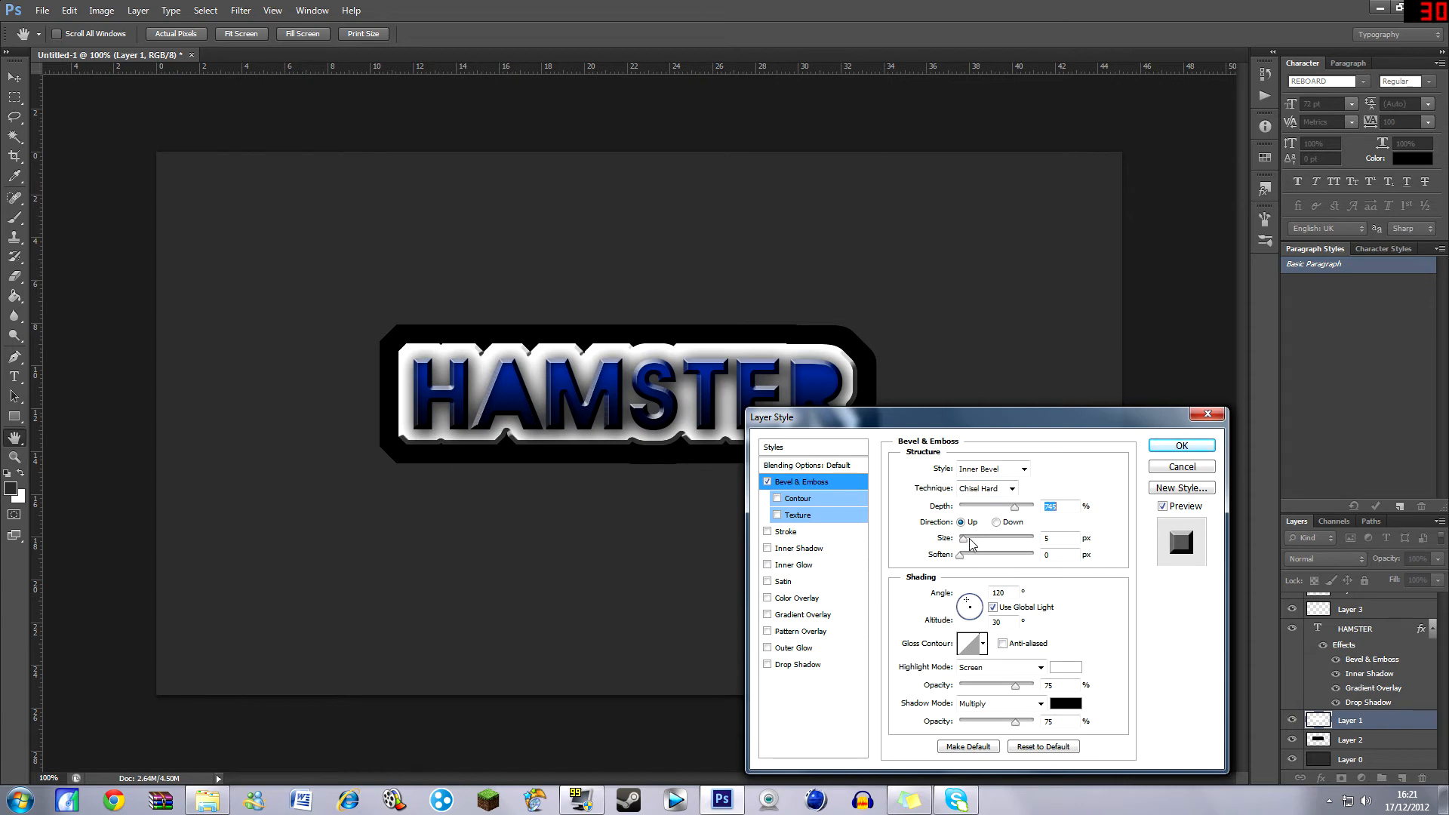
Set both the highlight mode and the shadow mode of Layer 1's bevel to Normal.
click(981, 667)
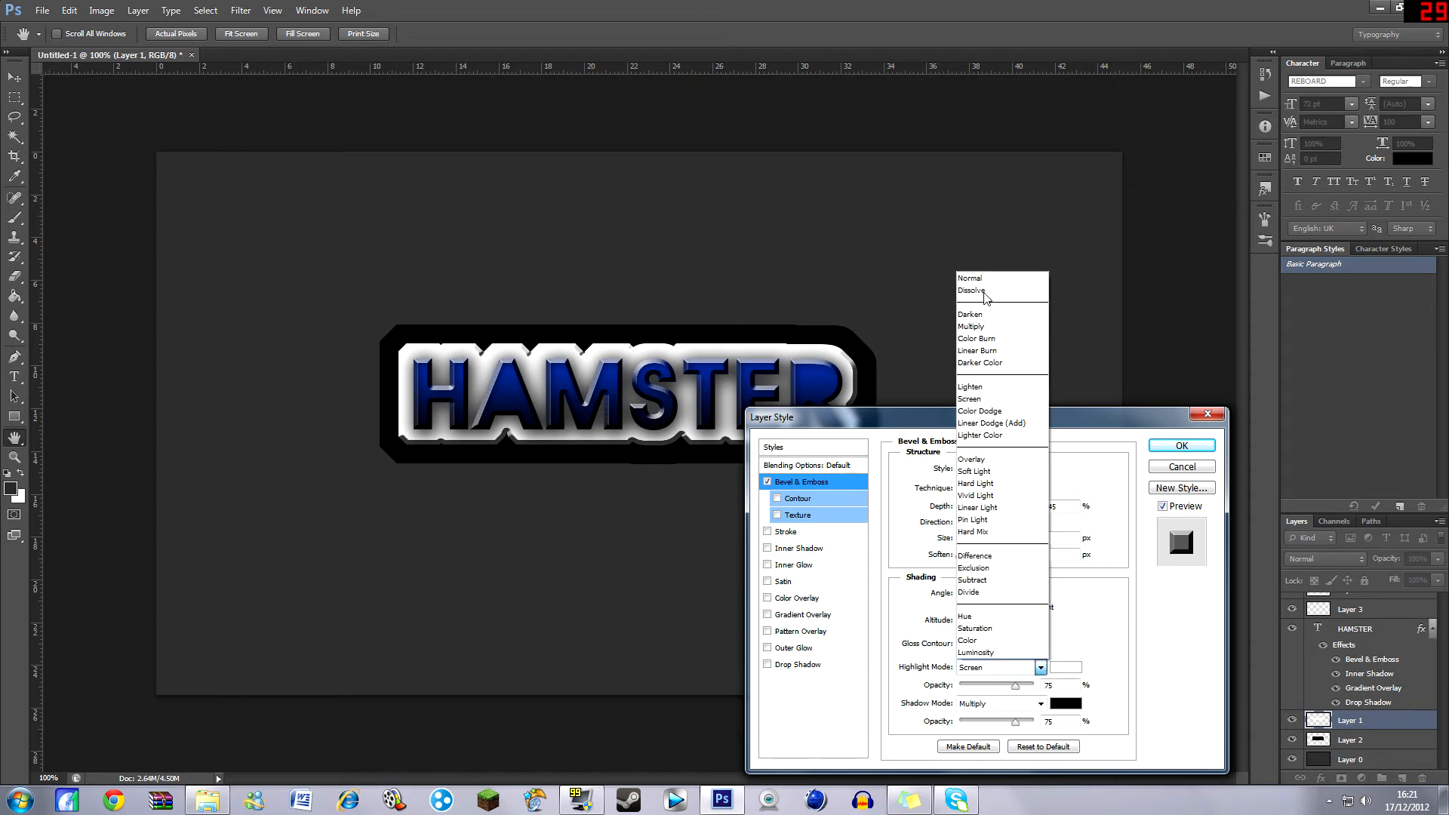
click(971, 279)
click(988, 703)
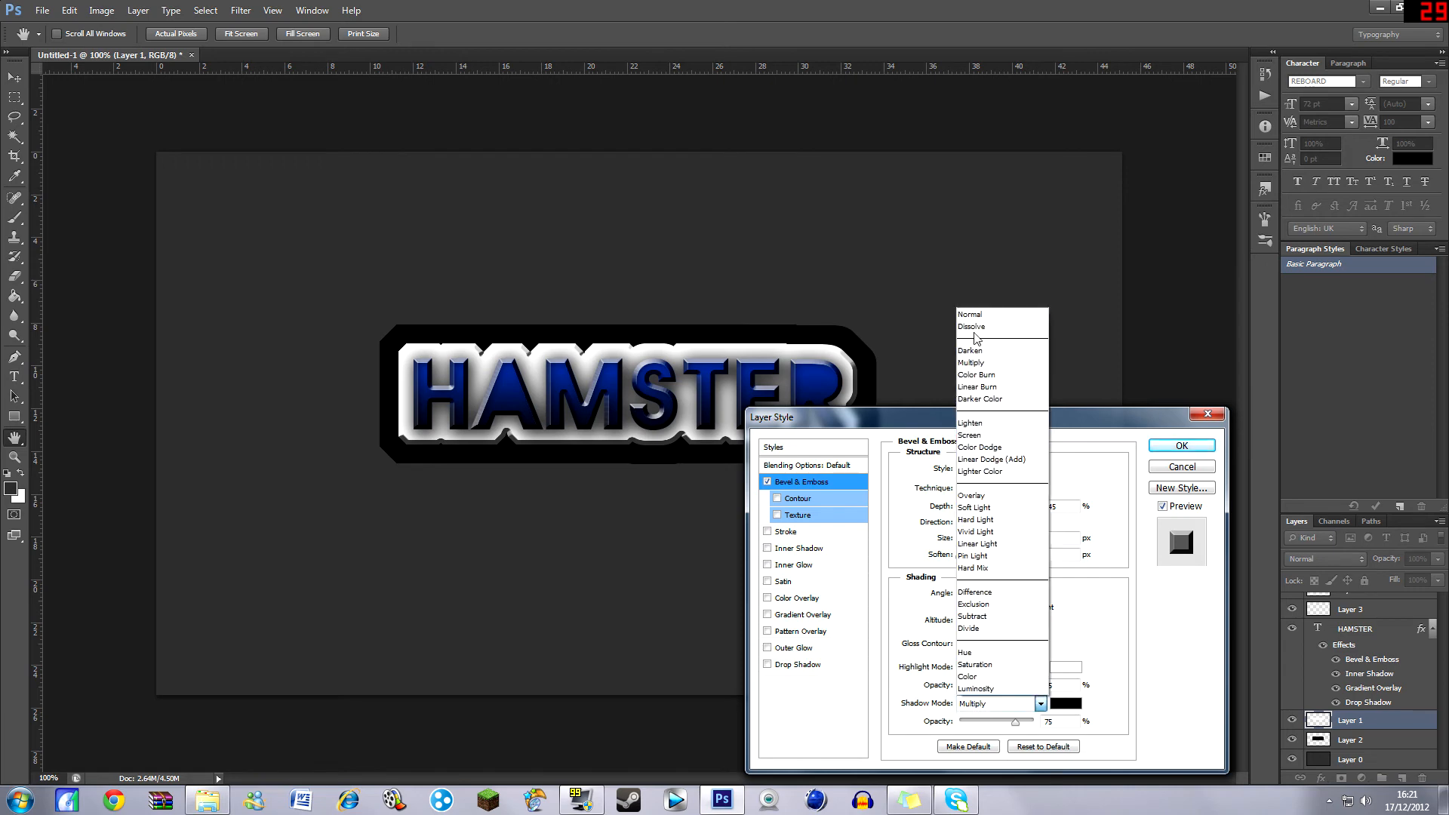
click(971, 313)
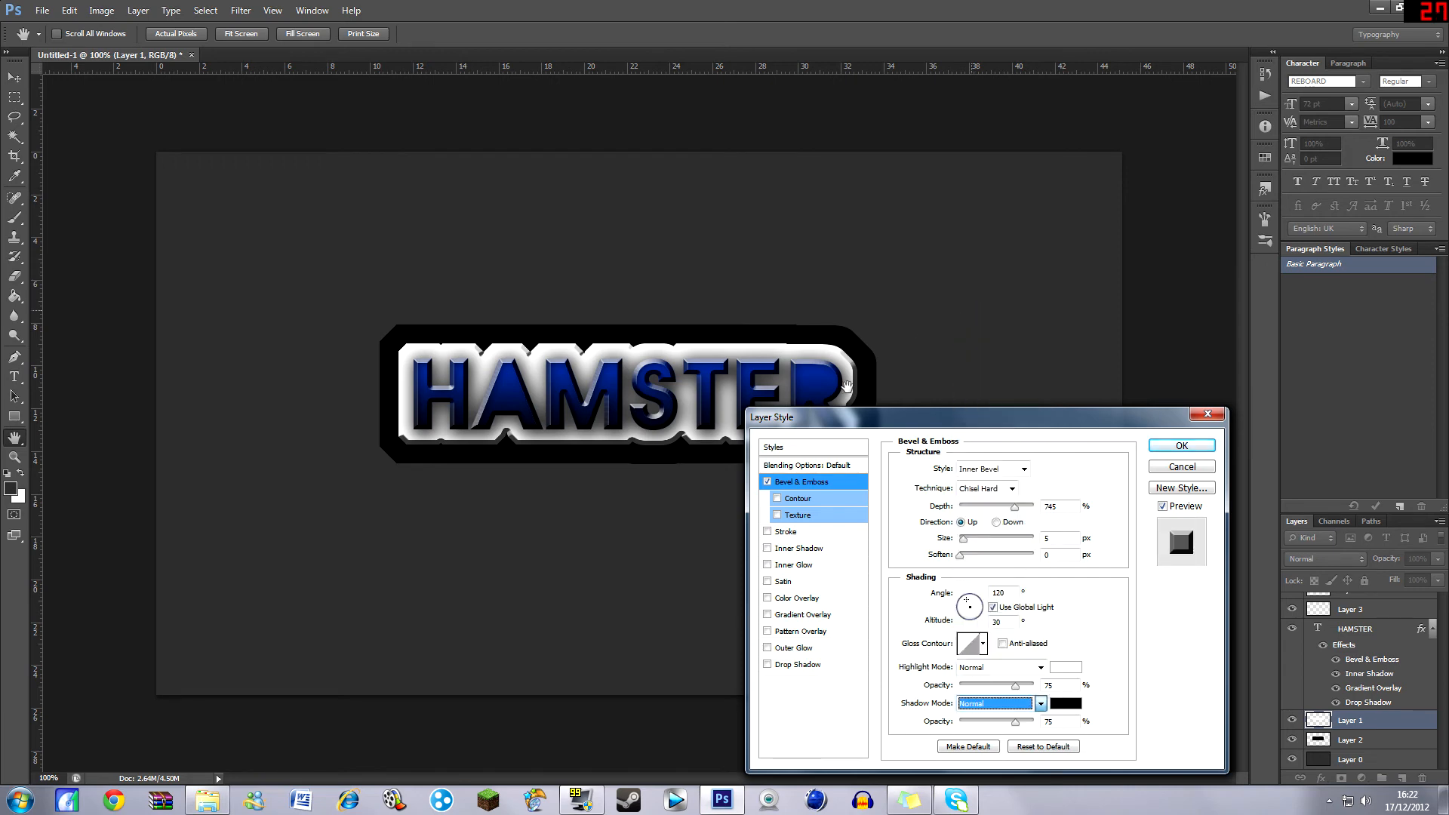
Add a Gradient Overlay to Layer 1 and set the gradient's starting stop to black.
click(802, 615)
click(984, 511)
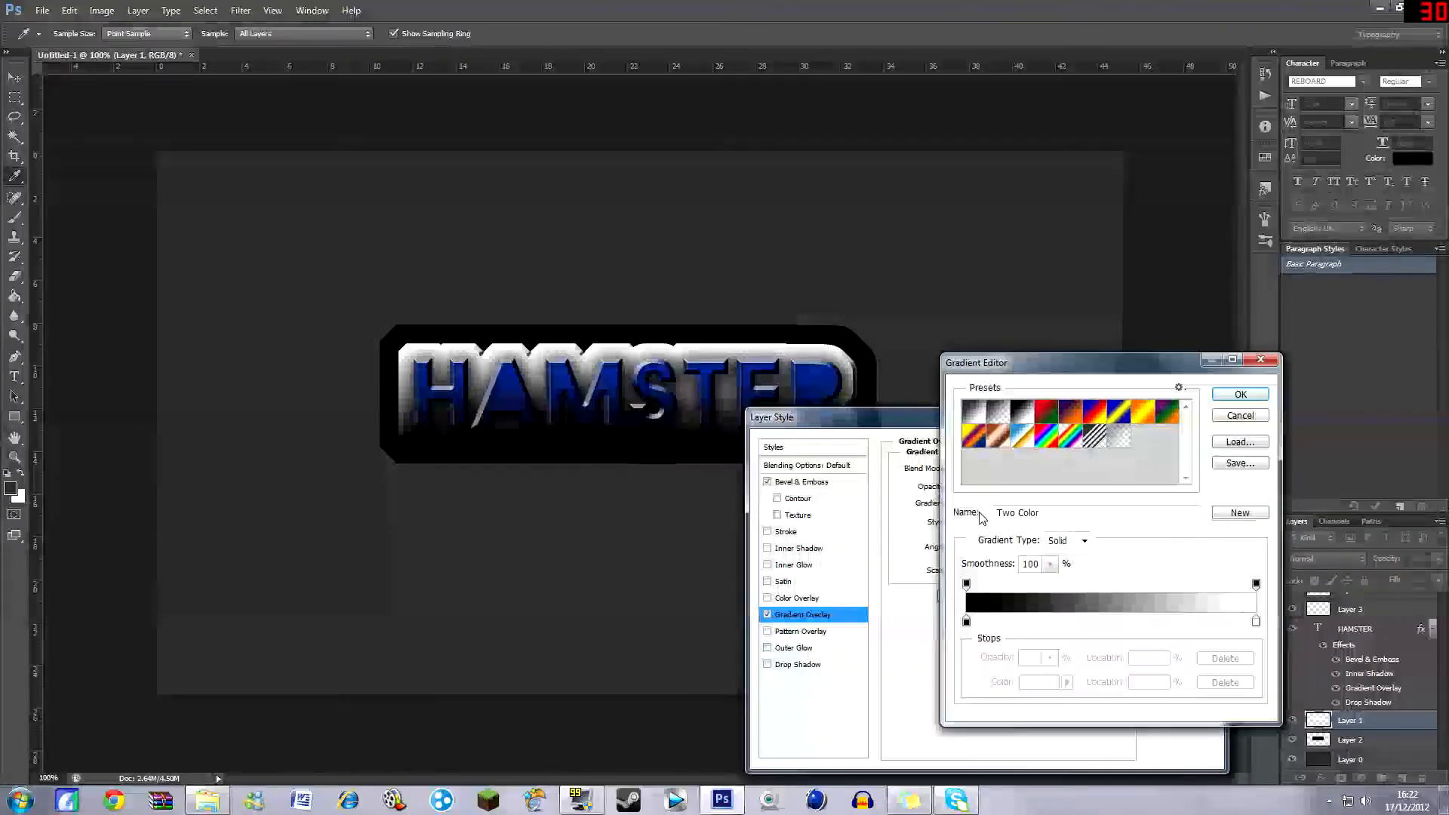
click(966, 621)
double_click(965, 621)
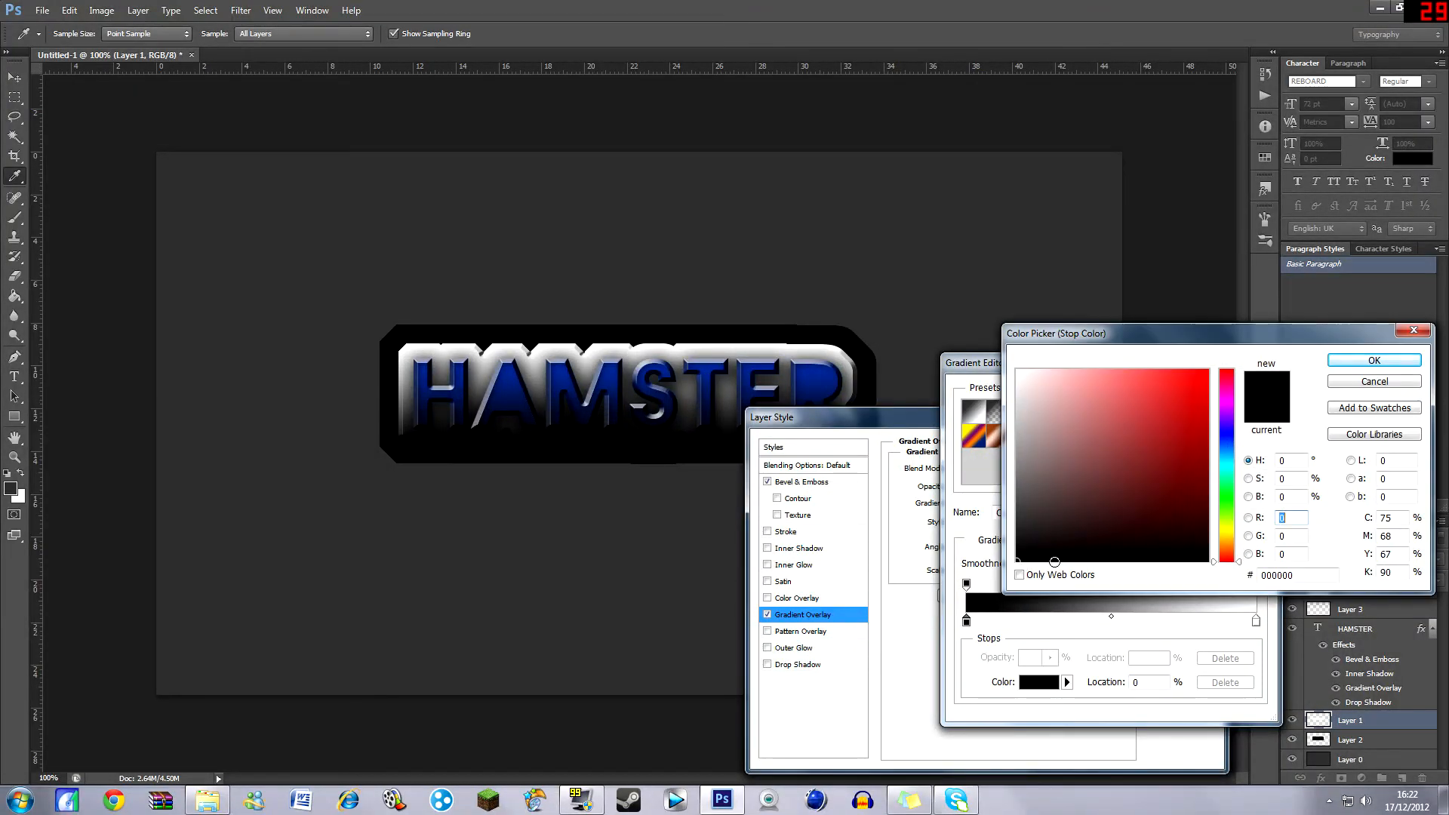
drag(1054, 561, 1015, 562)
click(1373, 360)
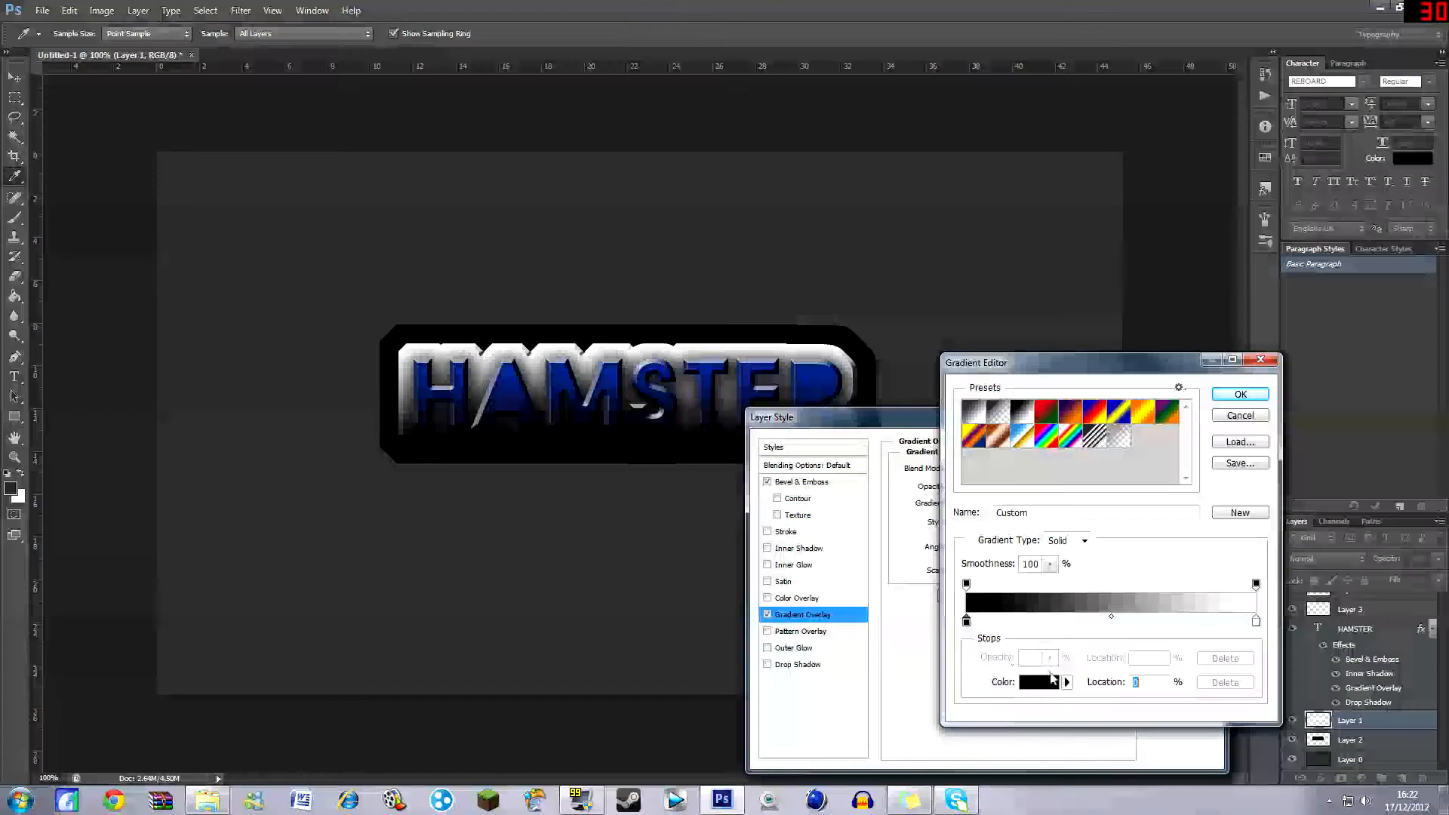
Recolour the white end stop of Layer 1's overlay gradient to dark grey 222222 and accept the gradient.
click(1255, 622)
double_click(1256, 622)
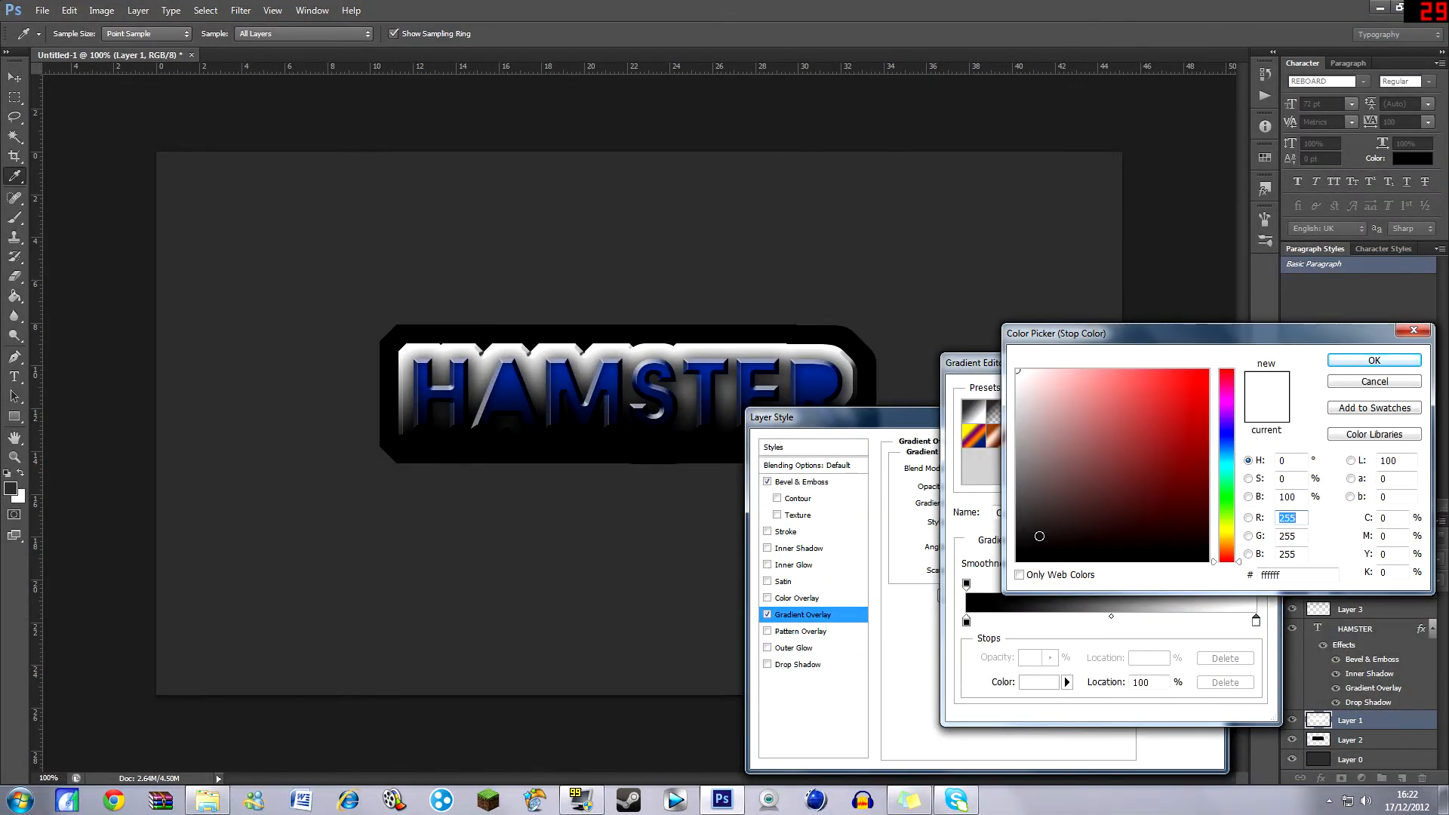
click(1024, 528)
mouse_move(1023, 528)
mouse_down()
mouse_move(1016, 548)
mouse_move(1020, 537)
mouse_up()
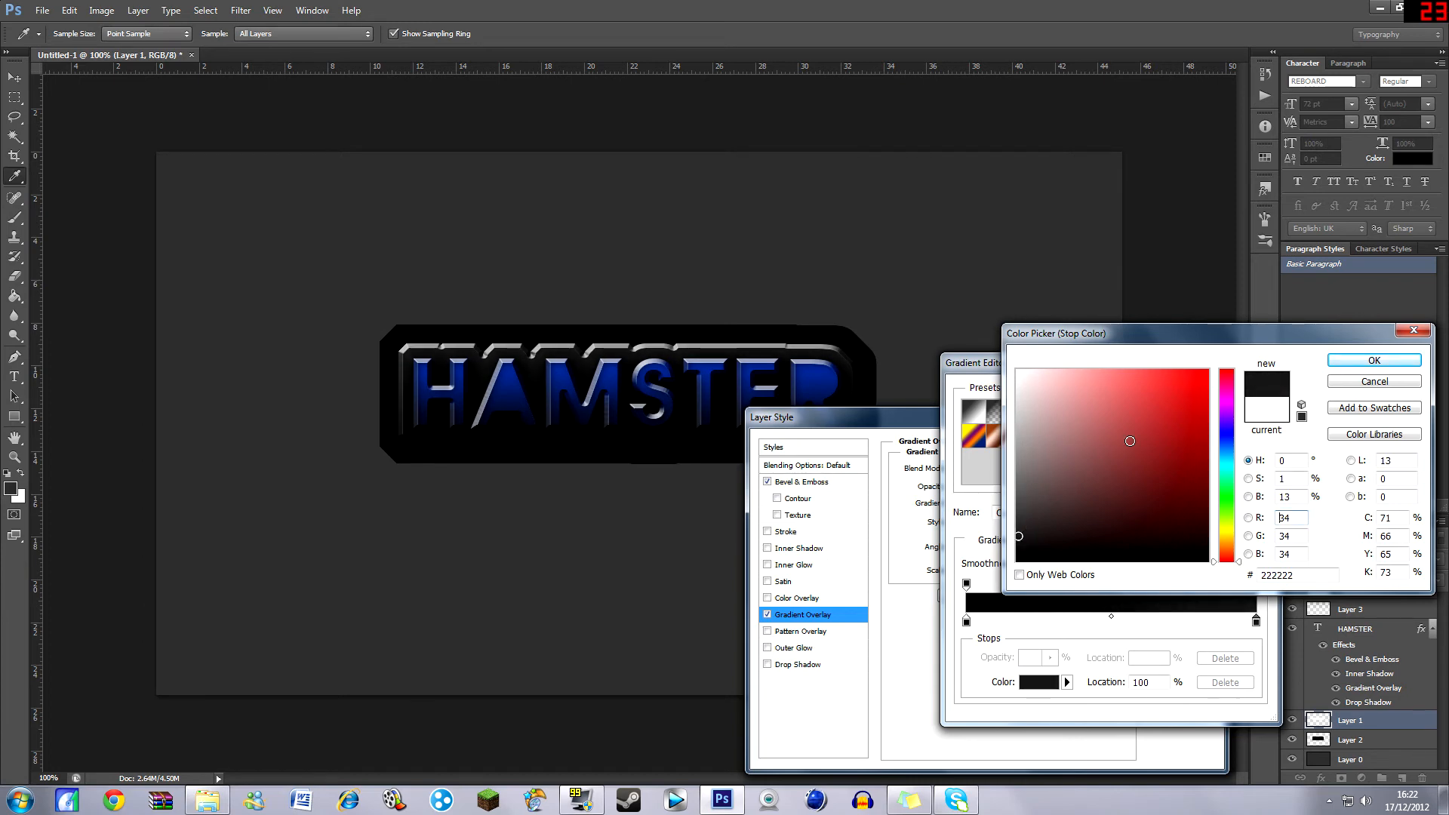
click(1347, 362)
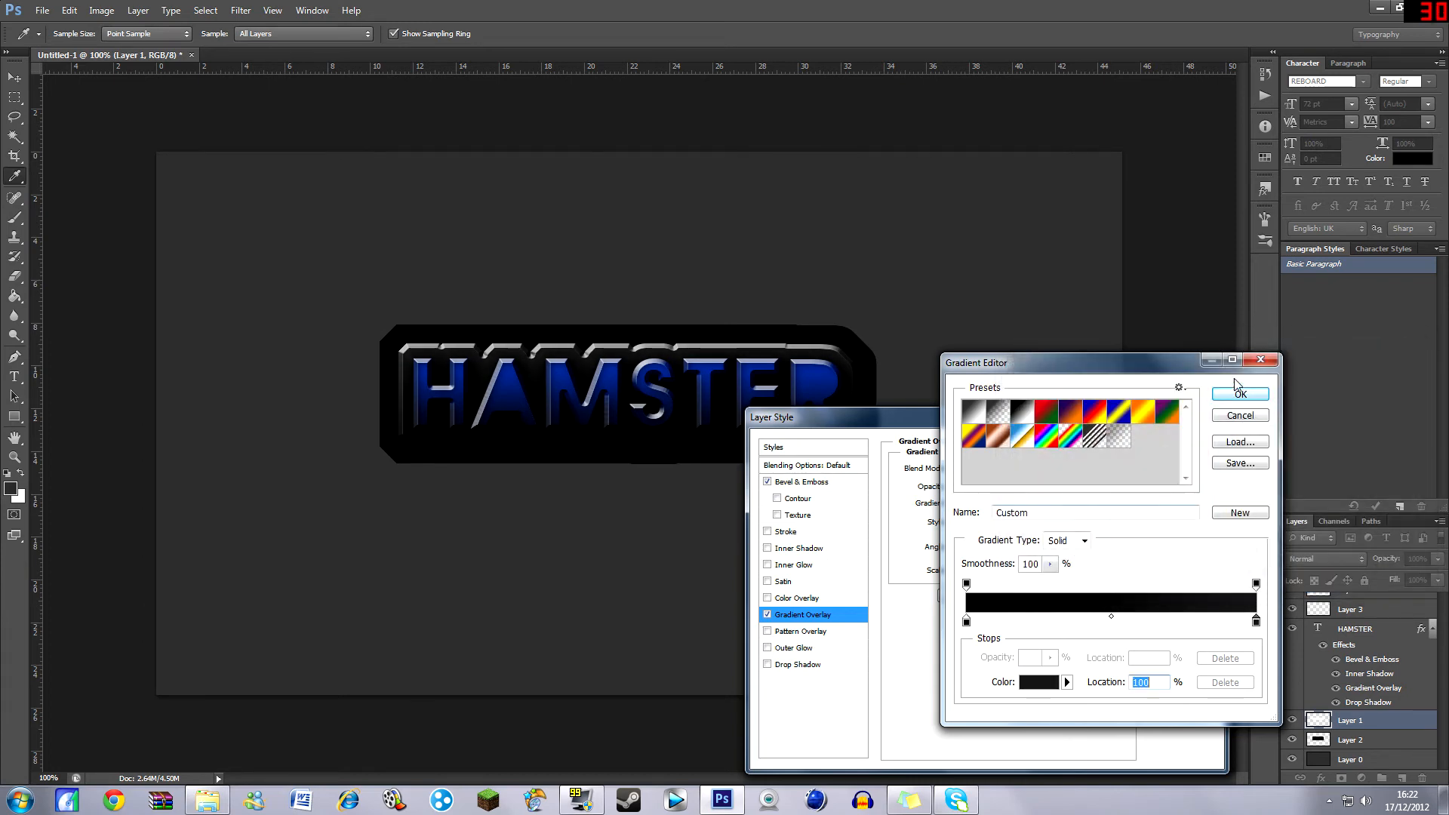
click(1235, 382)
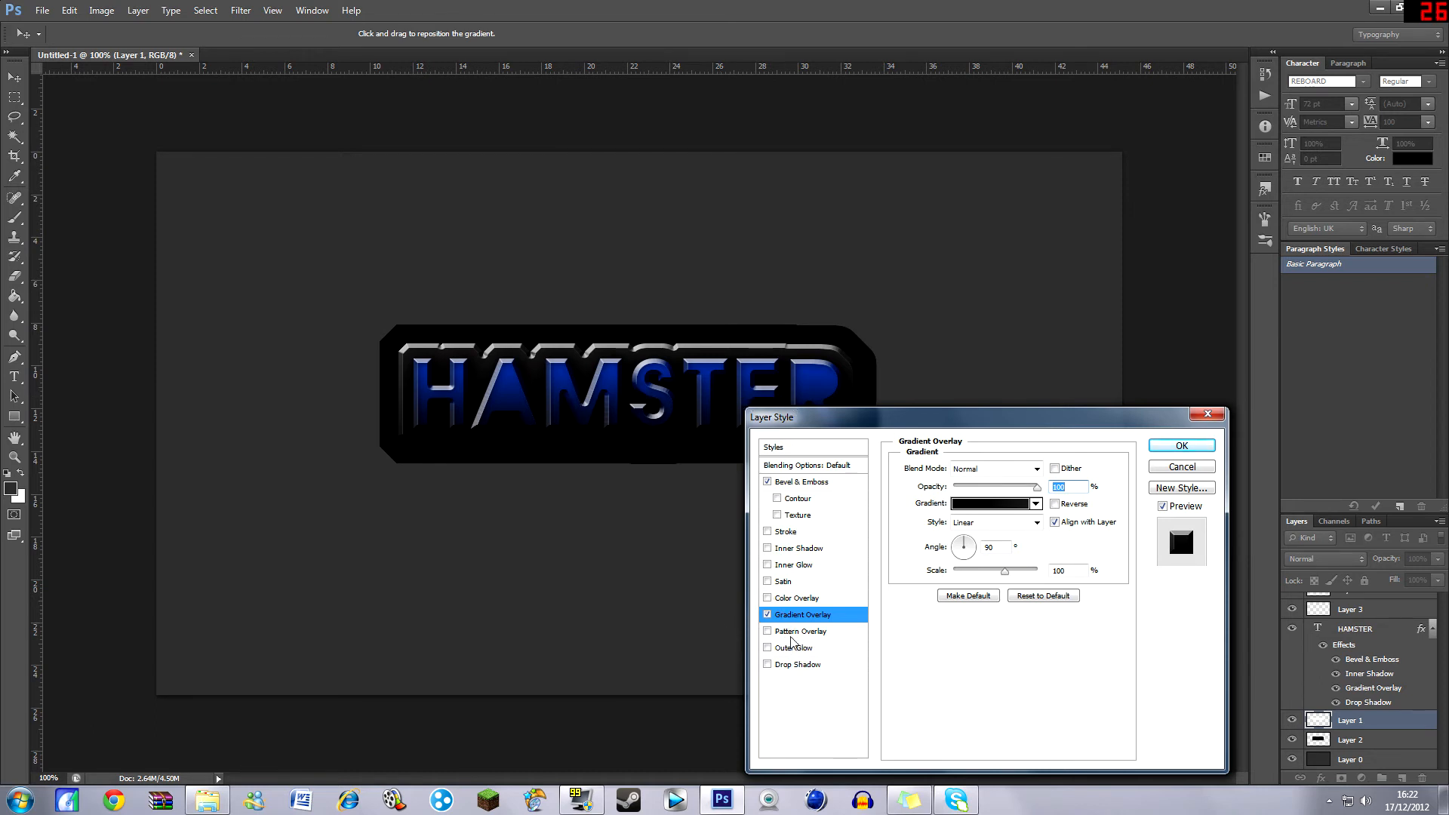
Add a Drop Shadow to Layer 1 and increase its spread and size.
click(799, 667)
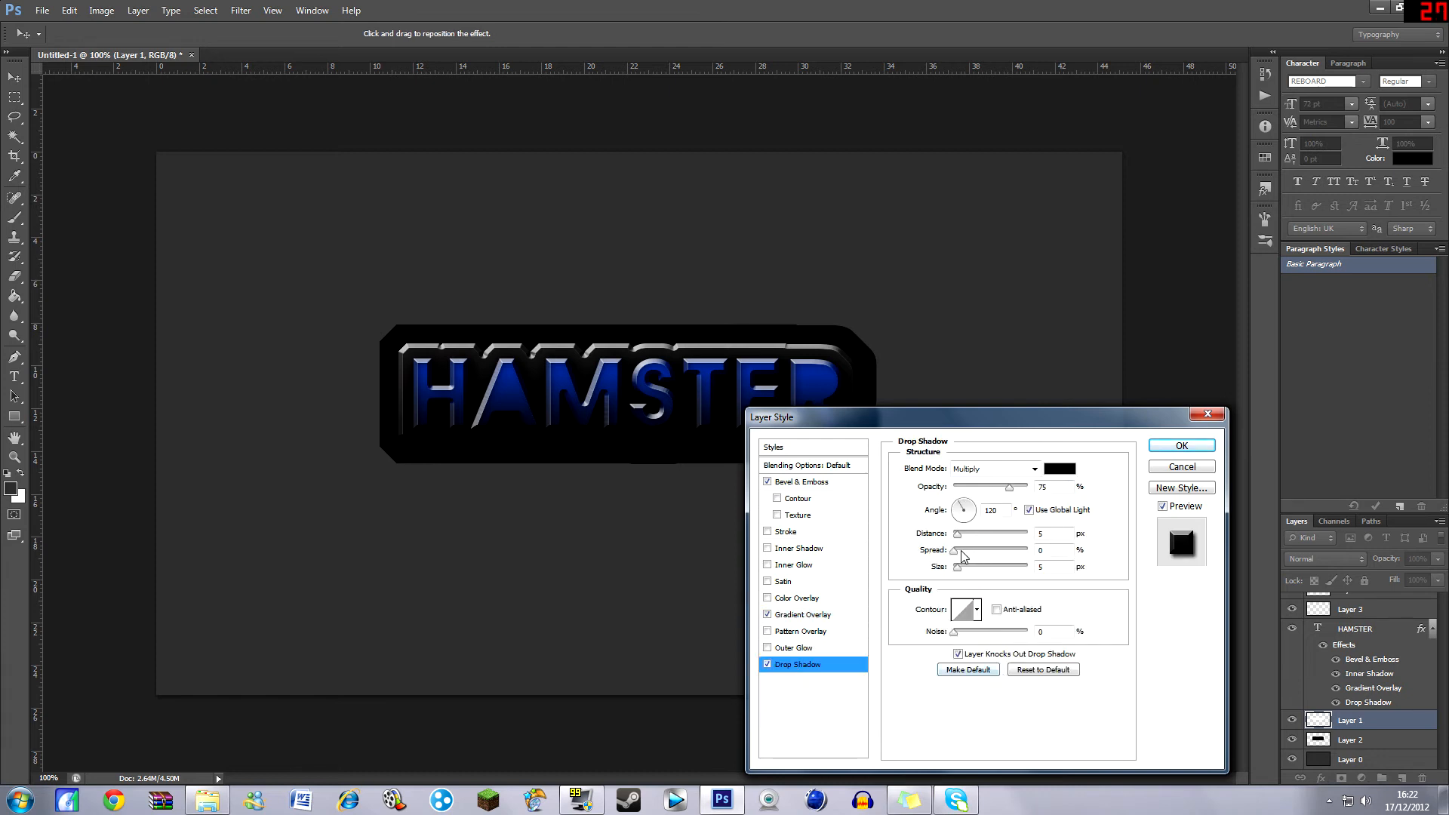
drag(962, 551, 970, 554)
click(969, 567)
Add an Inner Shadow to Layer 1 with increased choke and size, and accept the layer style.
click(807, 548)
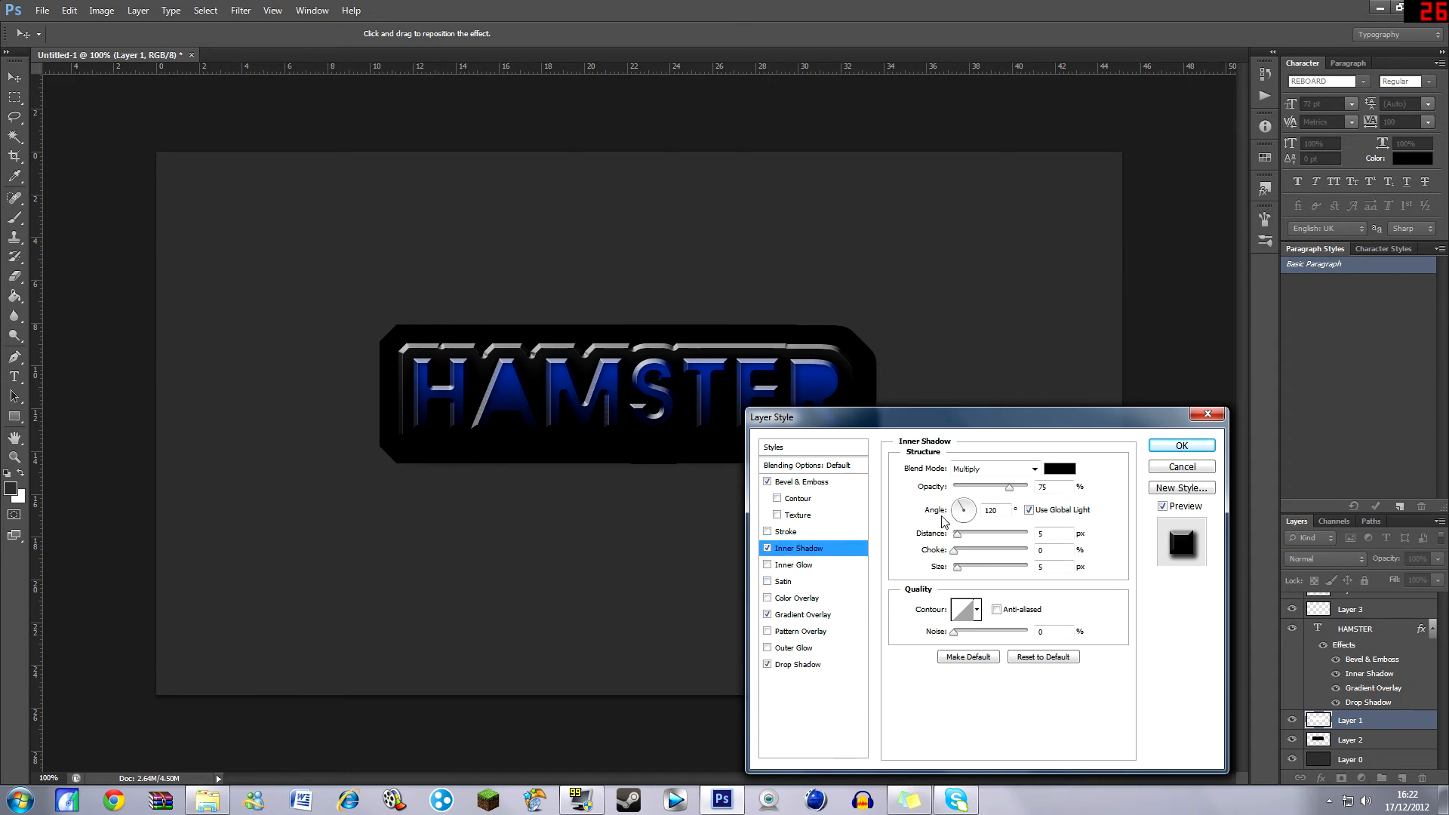
click(965, 550)
click(966, 567)
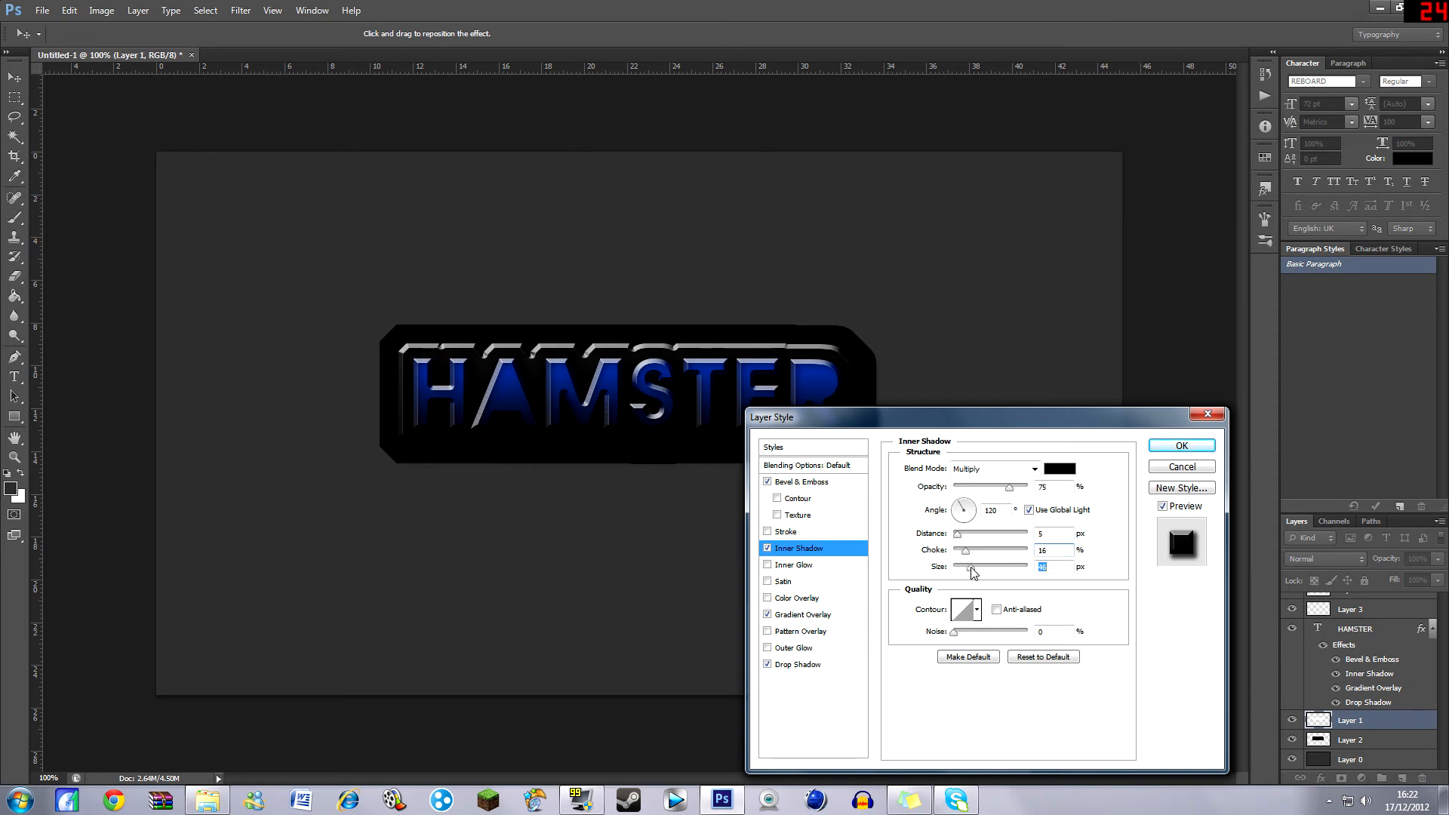
drag(964, 553, 972, 556)
click(1180, 445)
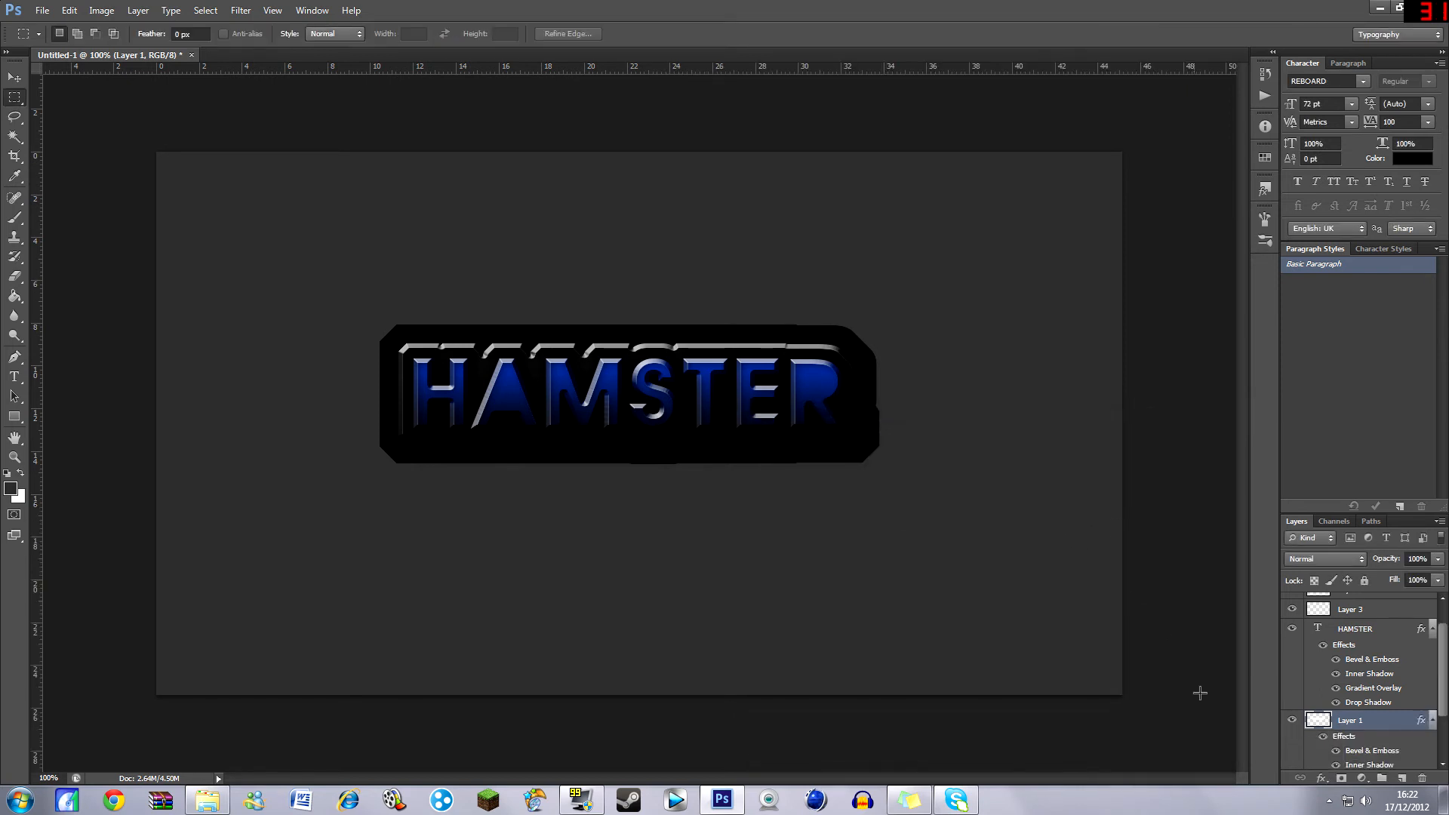
Add a Chisel Hard Bevel & Emboss to Layer 2 with 704% depth and 10 px size, and accept the layer style.
scroll(1373, 700, down, 3)
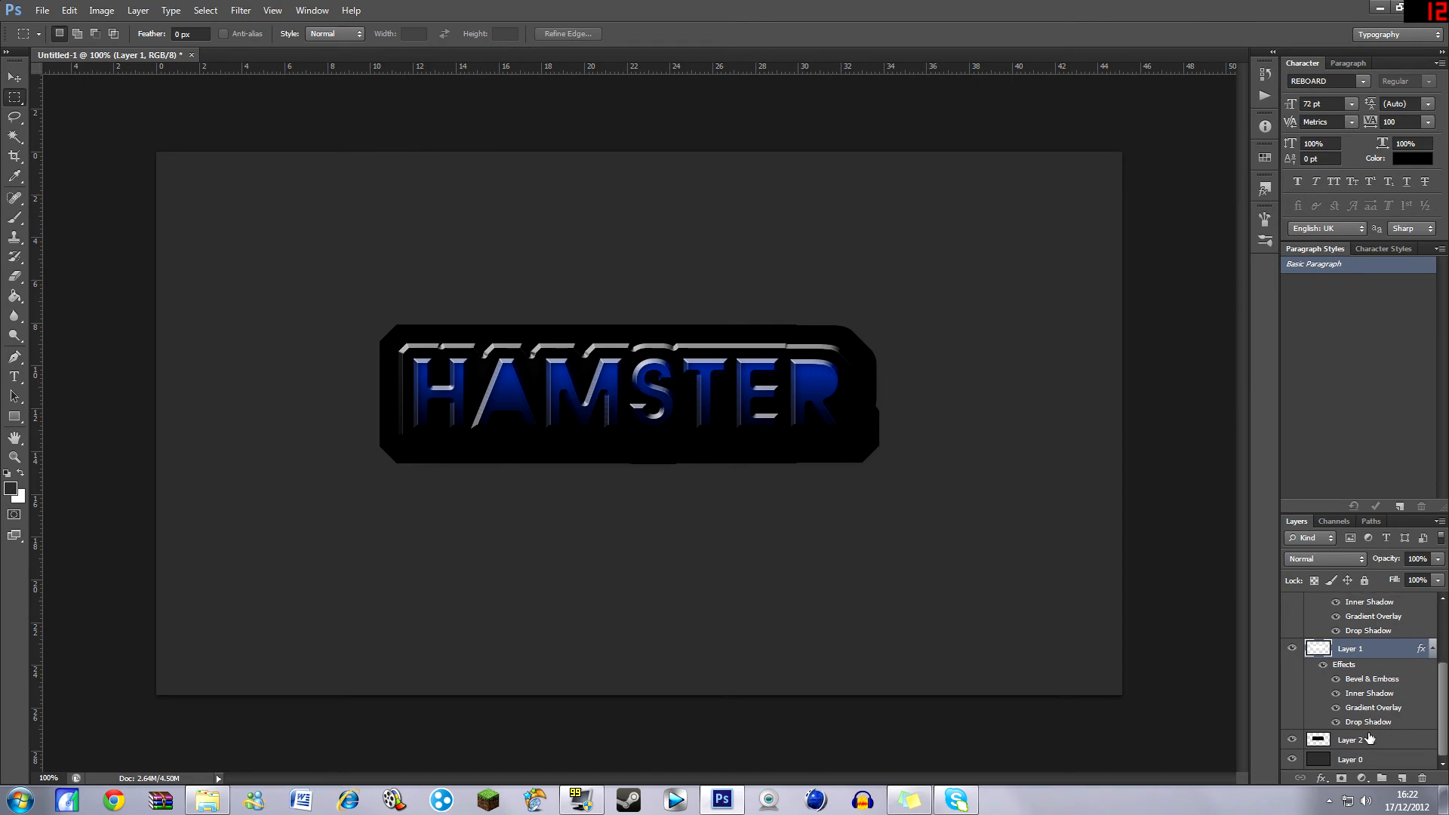
double_click(1388, 740)
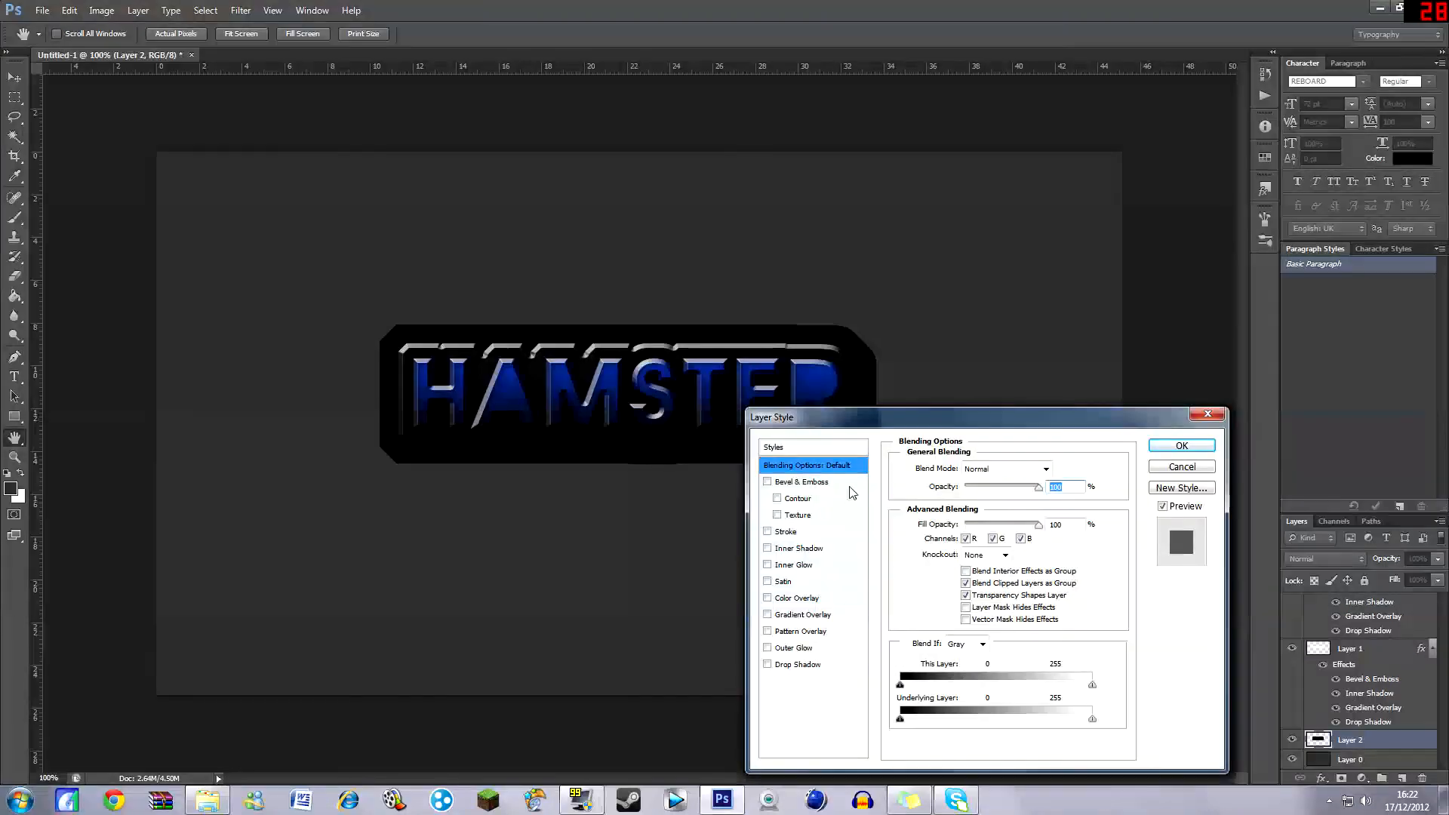
click(812, 483)
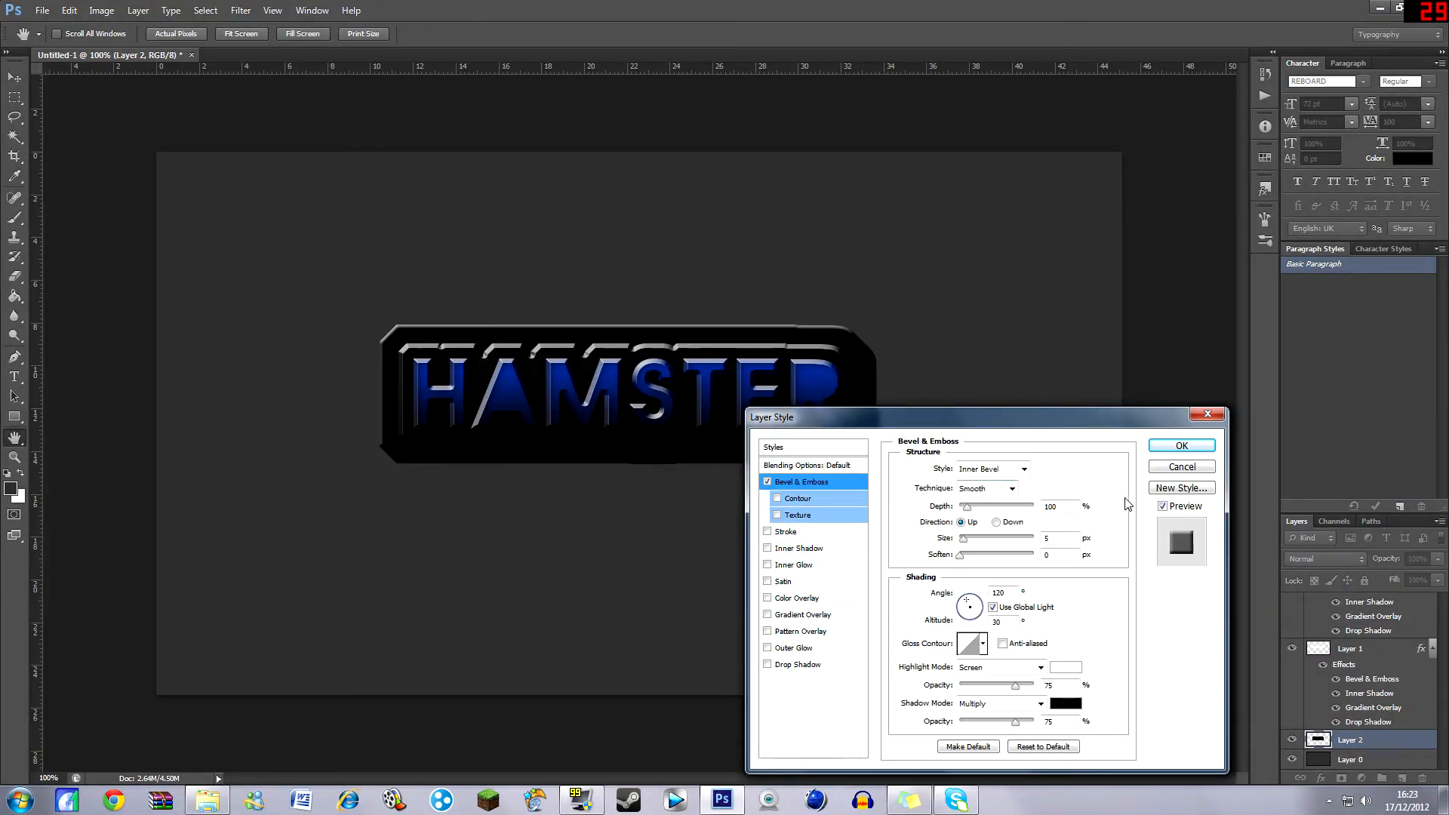
click(1008, 488)
click(996, 509)
click(1008, 507)
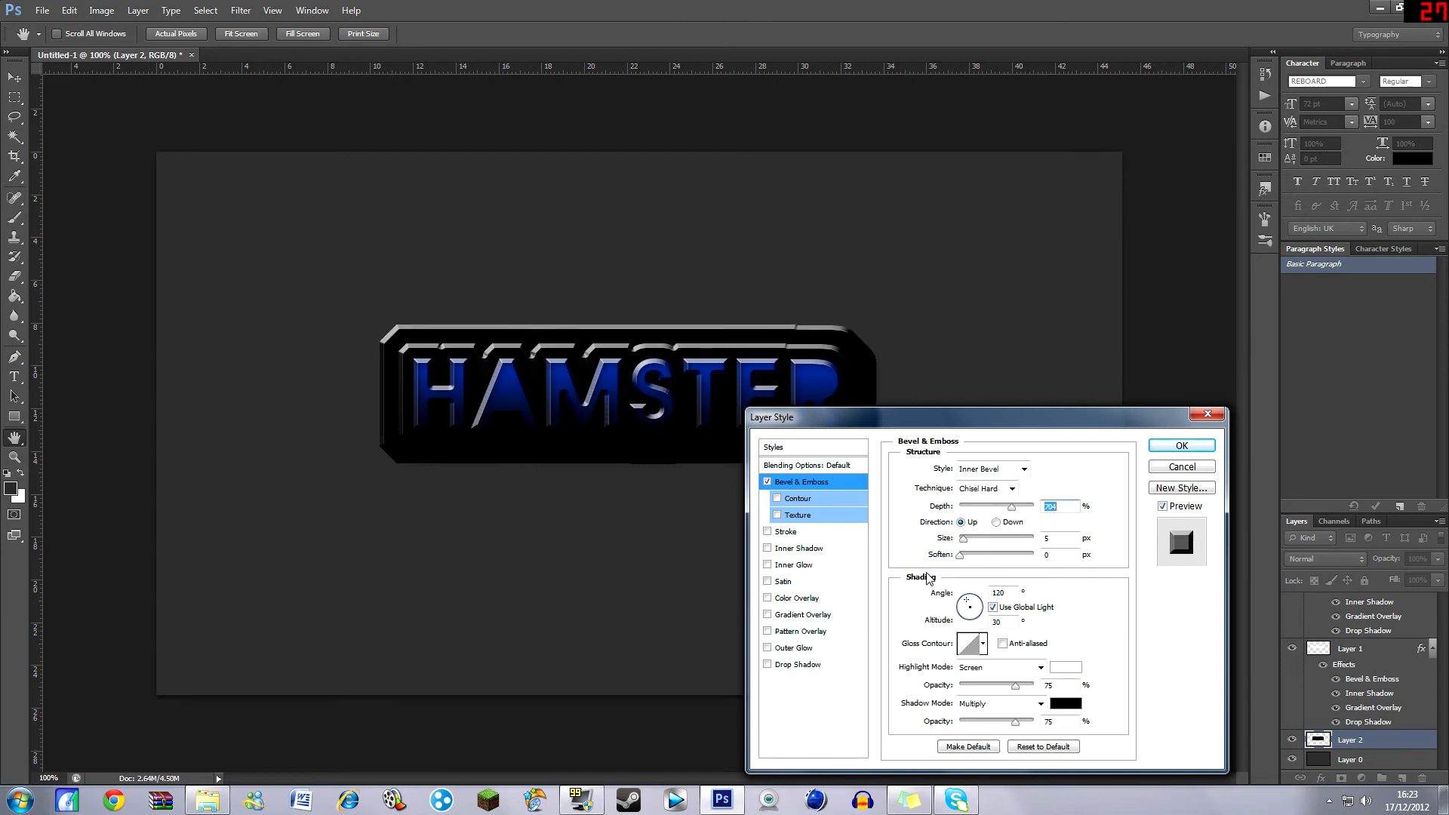
drag(963, 539, 968, 540)
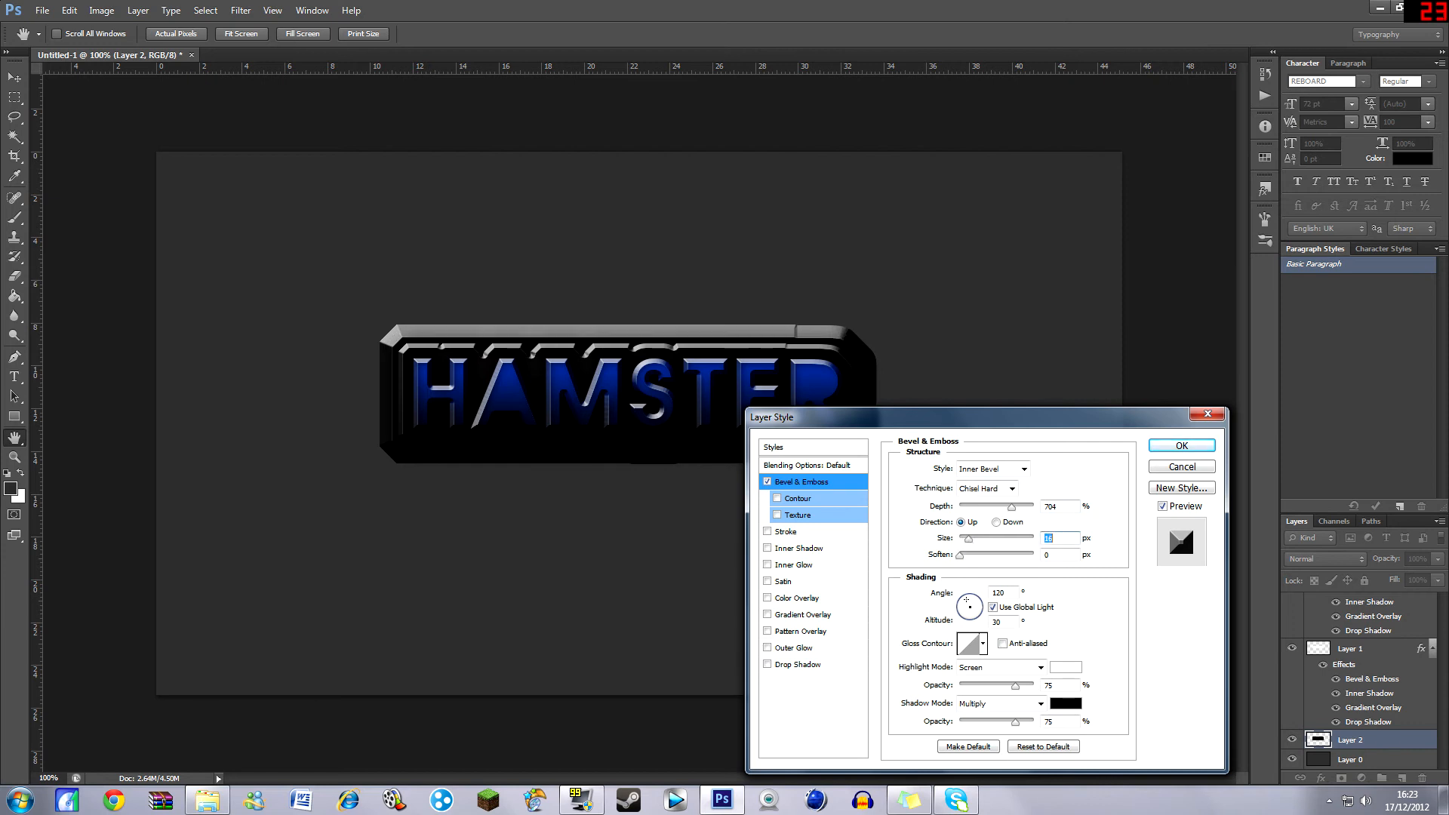
text(10)
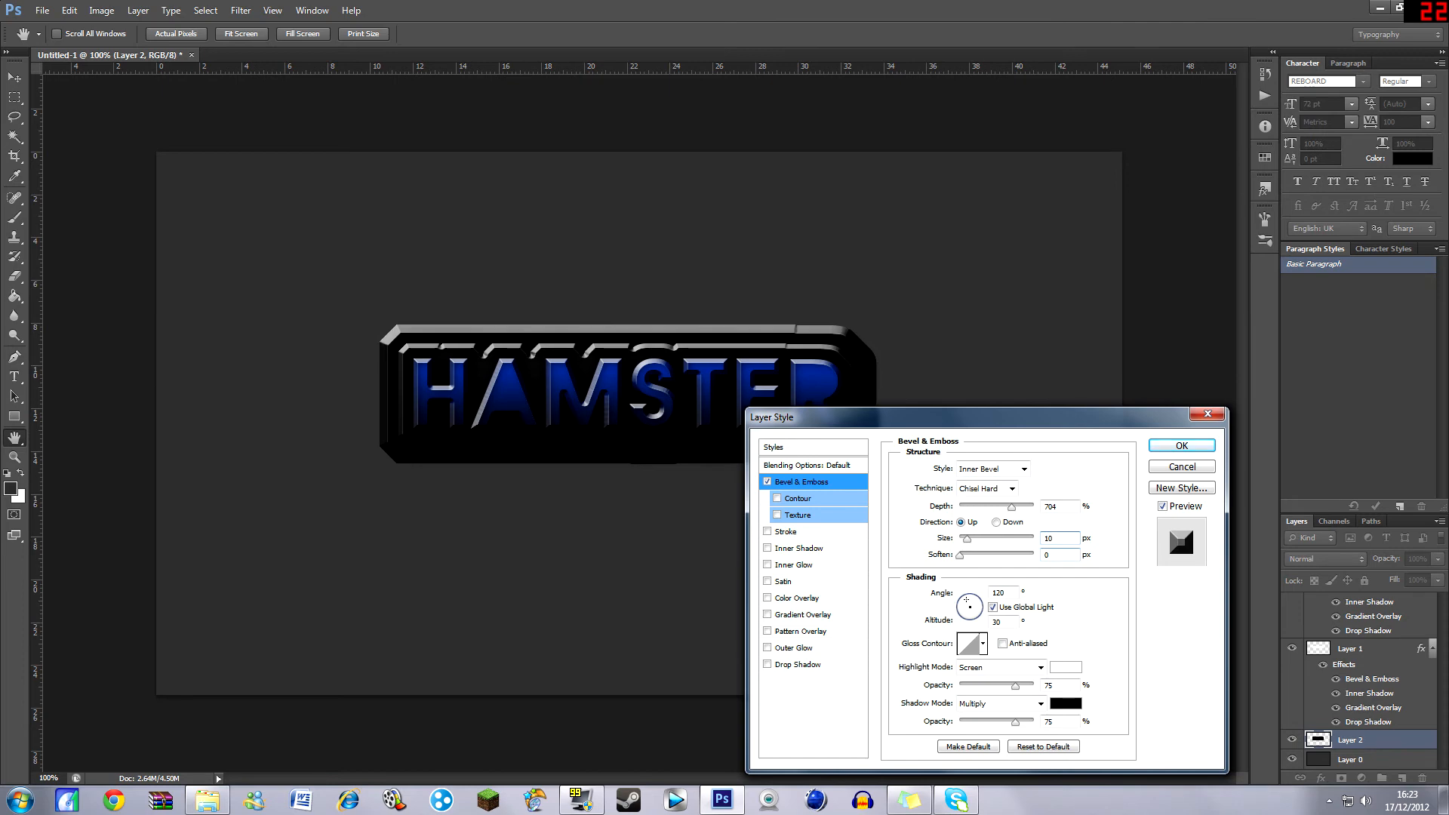
key(Return)
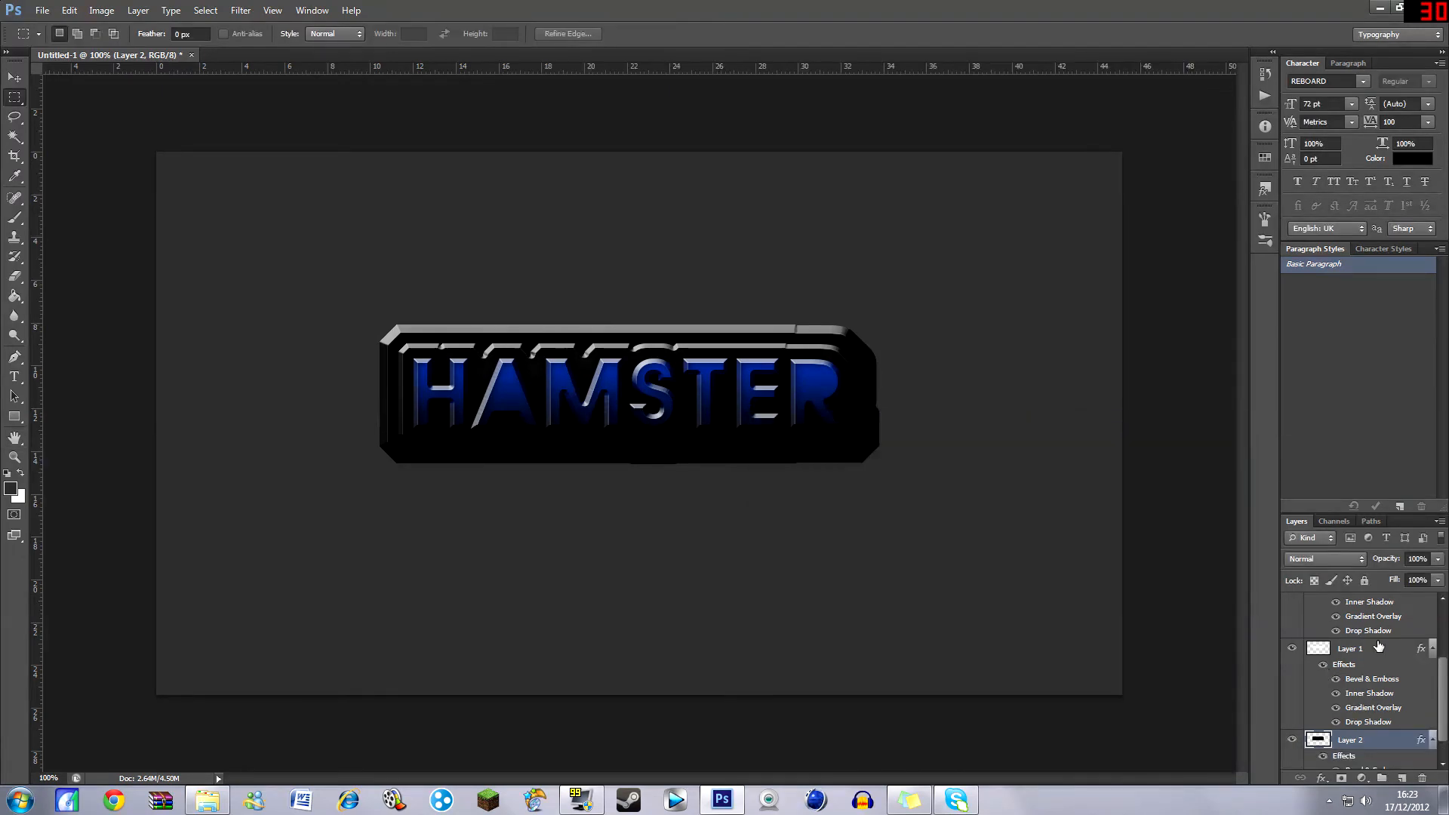
Set the size of Layer 1's Bevel & Emboss to 8 px and accept the layer style.
double_click(1379, 647)
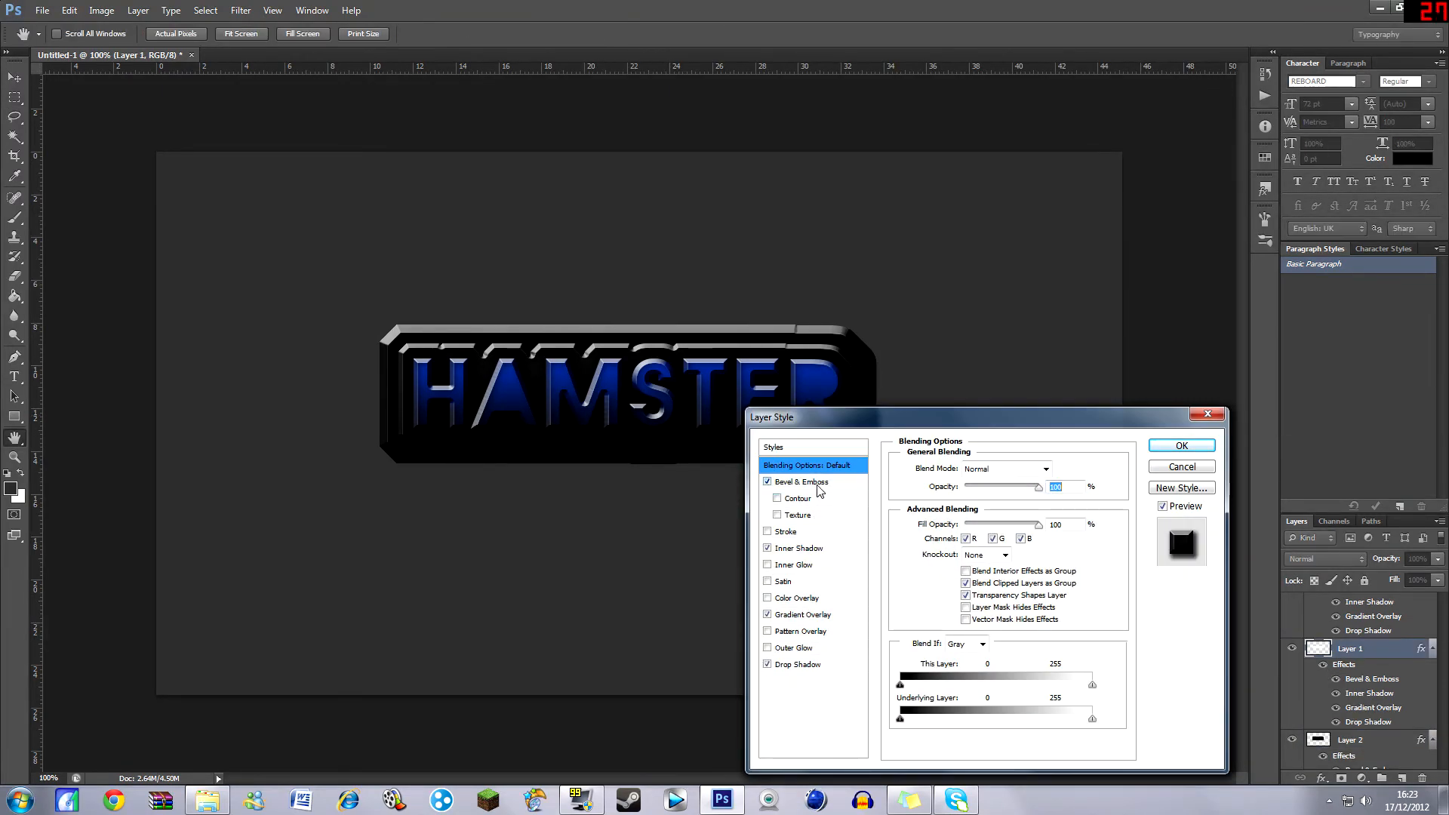
click(818, 482)
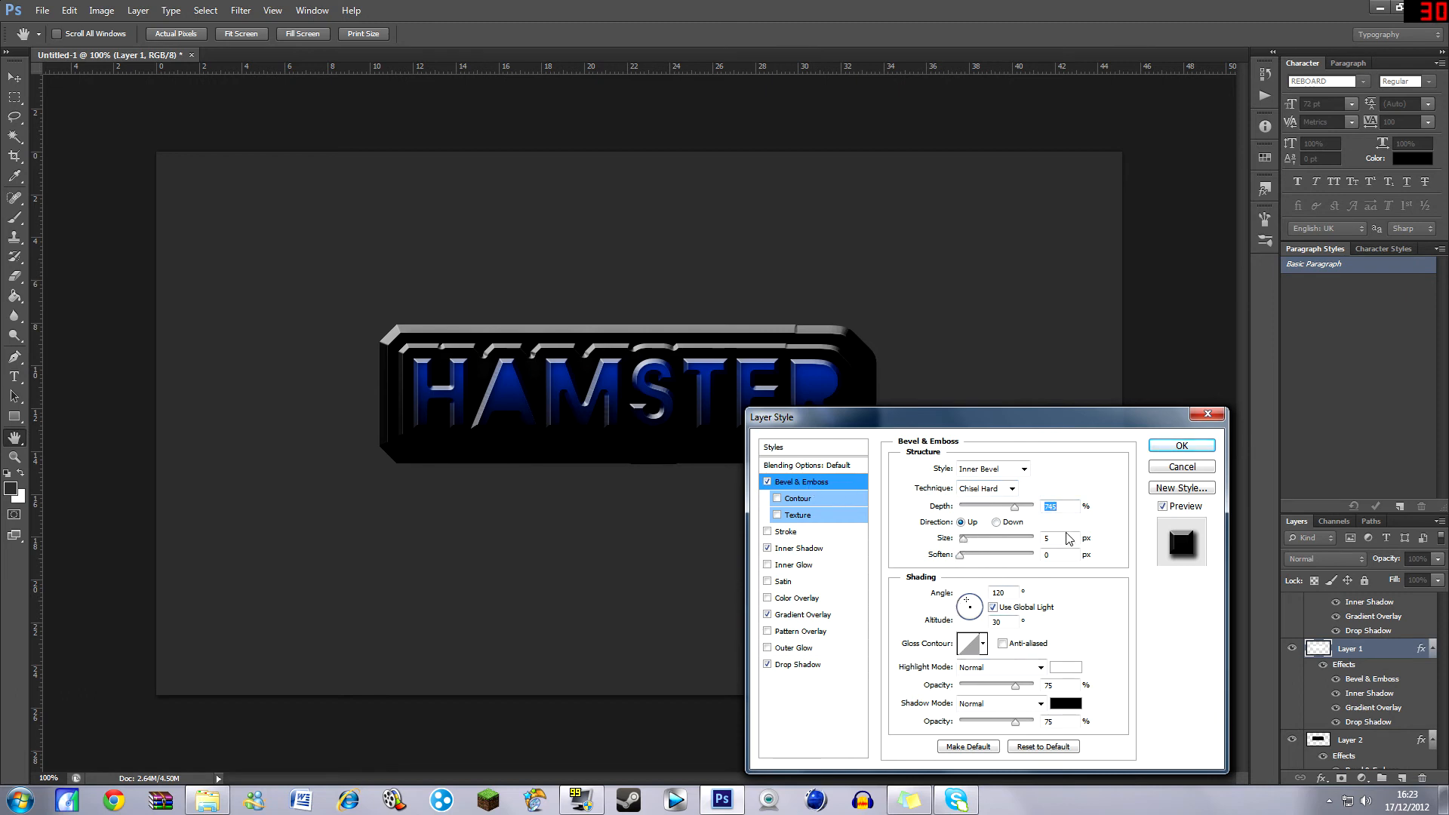
double_click(1048, 538)
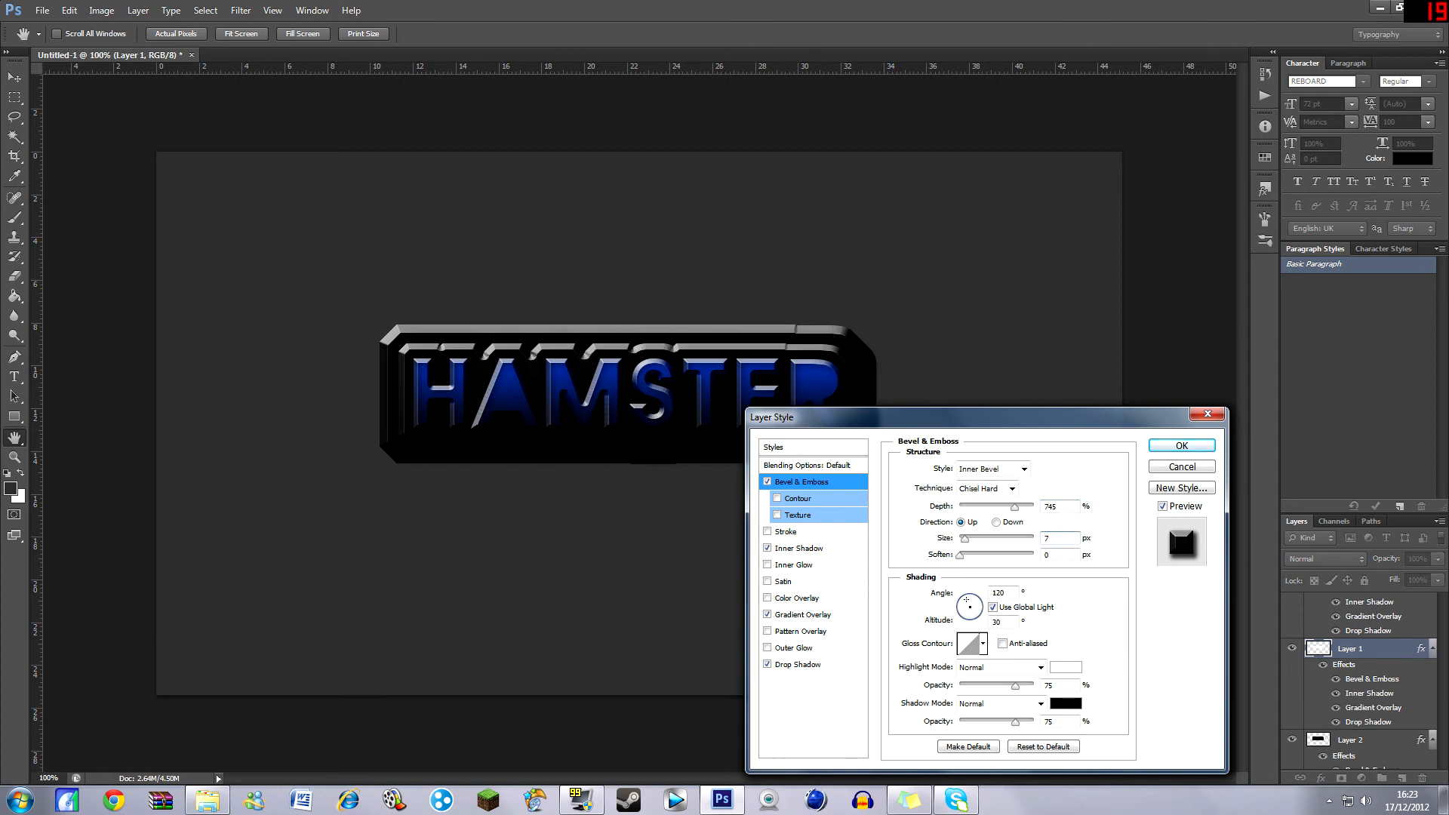
text(7)
key(Up)
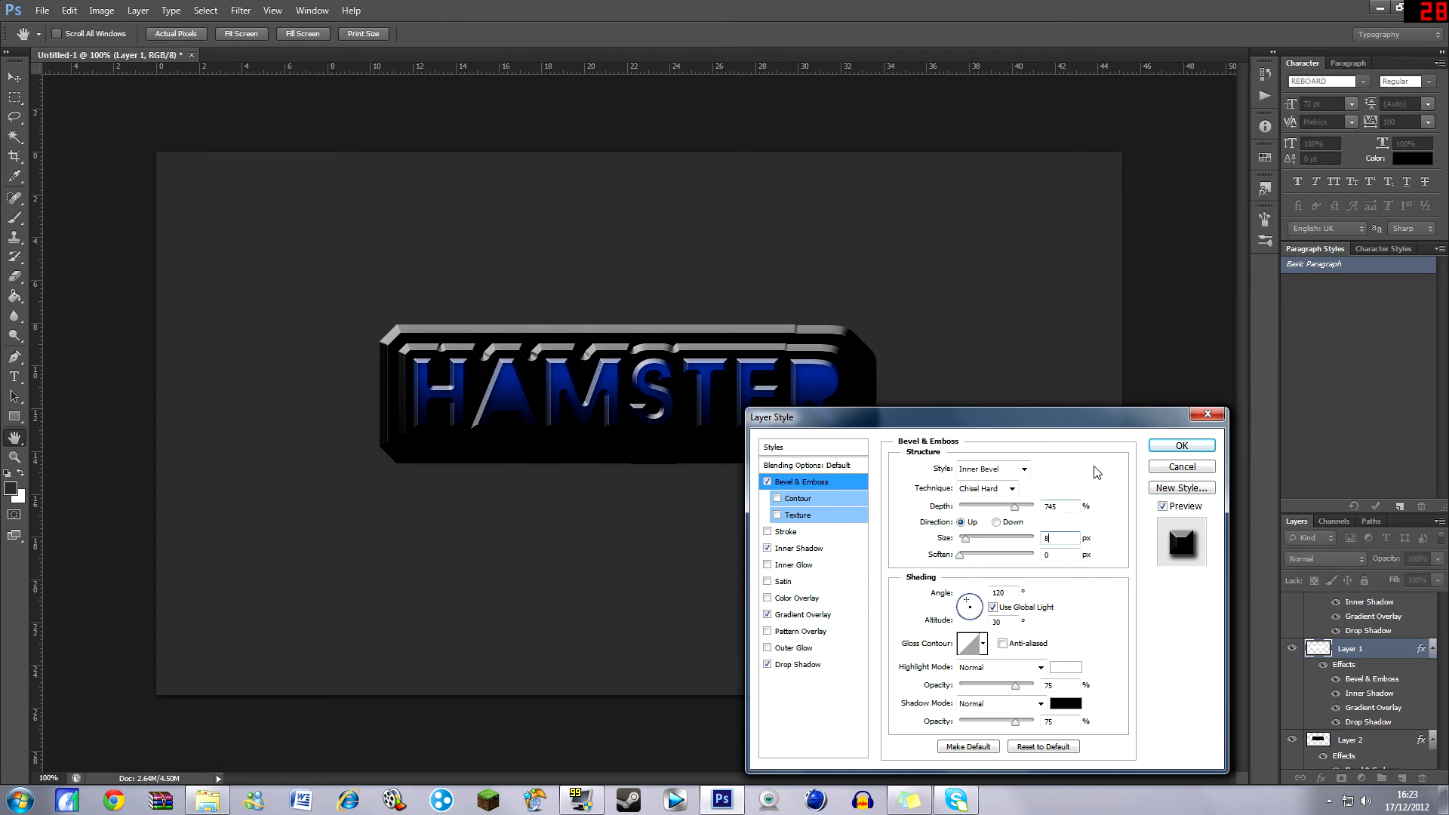
click(1181, 446)
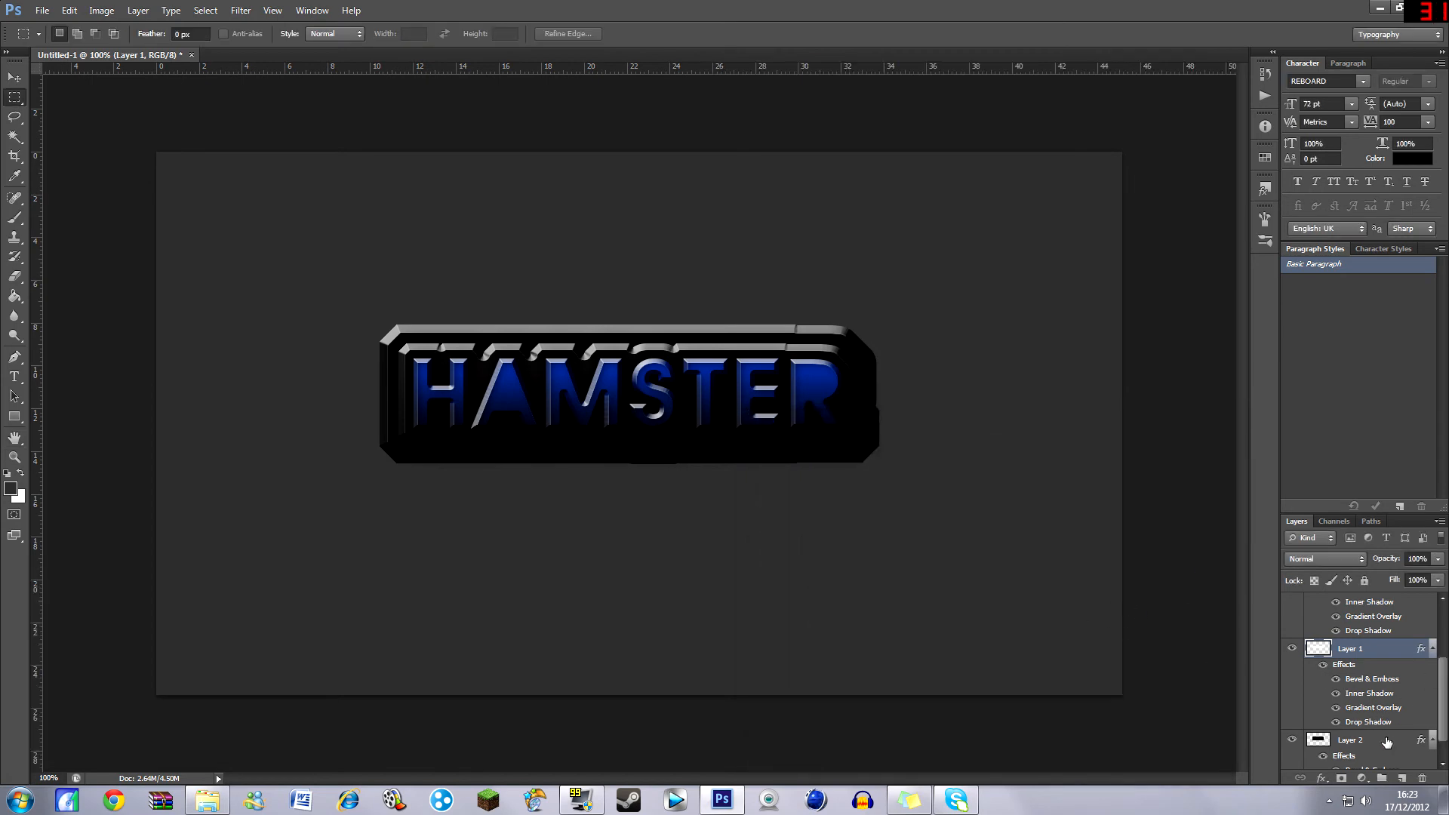
Add a Gradient Overlay to Layer 2 and recolour the gradient's starting stop to dark blue 21356f.
double_click(1386, 742)
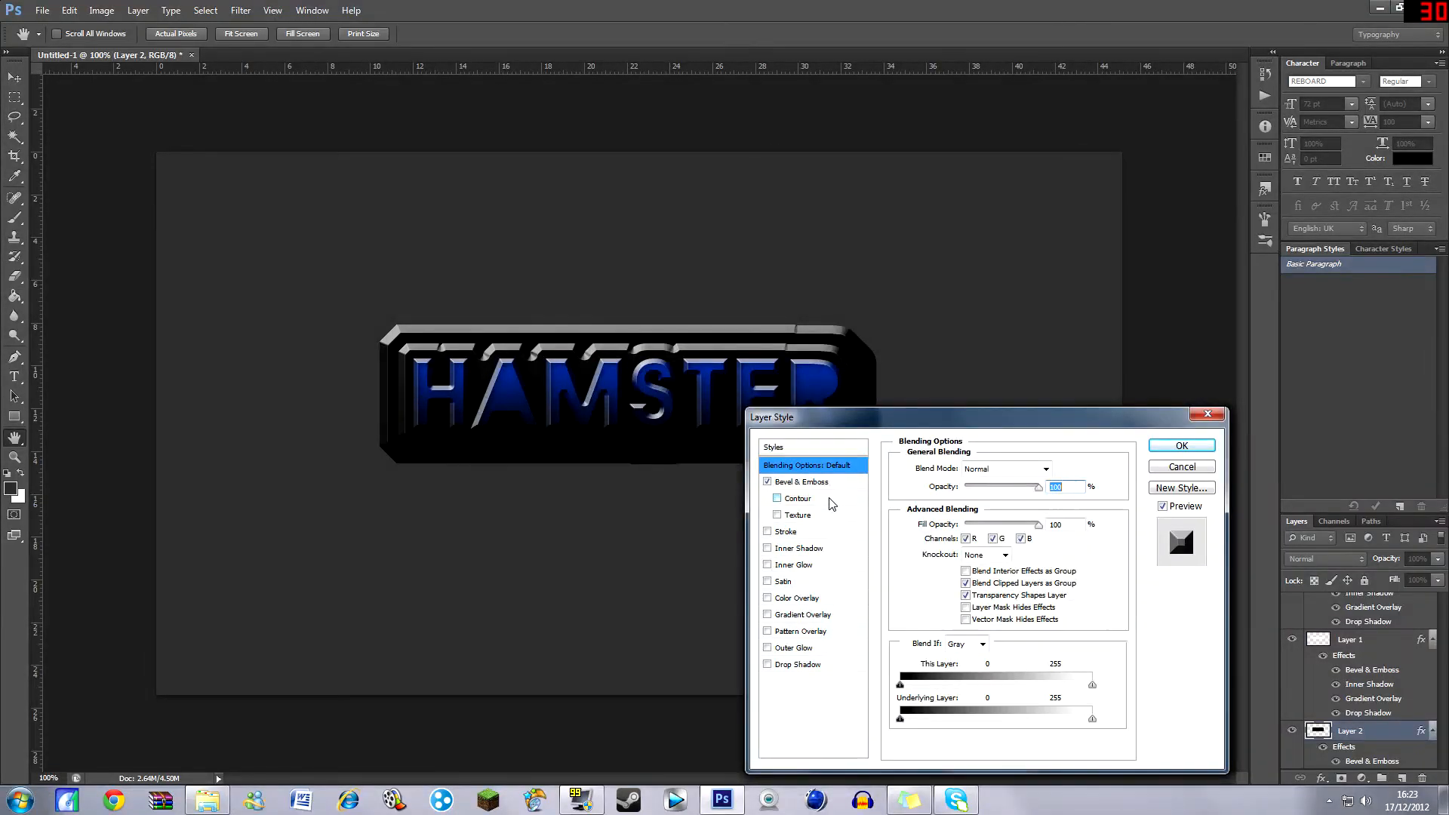
click(805, 614)
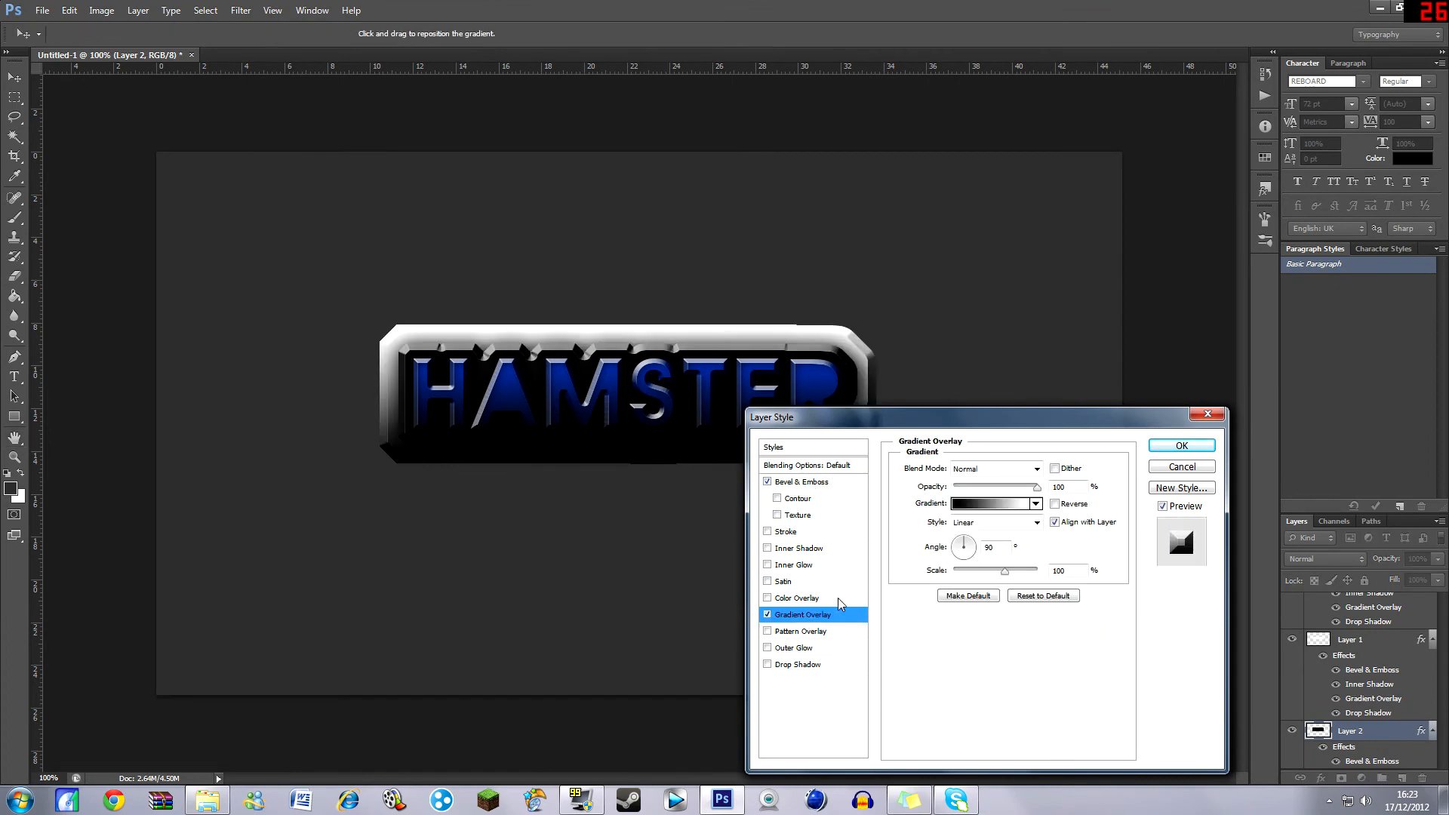
click(988, 504)
double_click(966, 620)
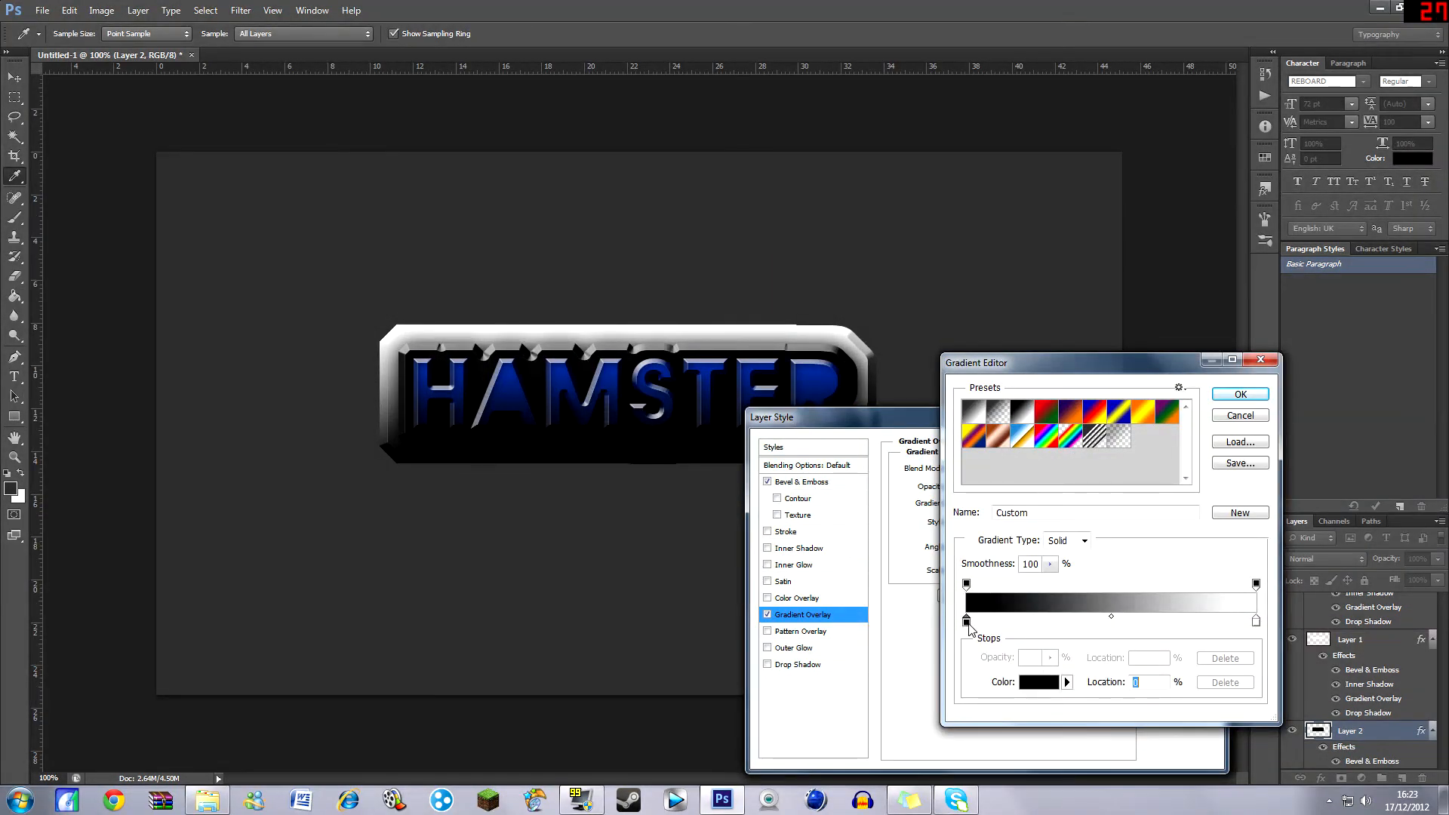
drag(1237, 487, 1236, 444)
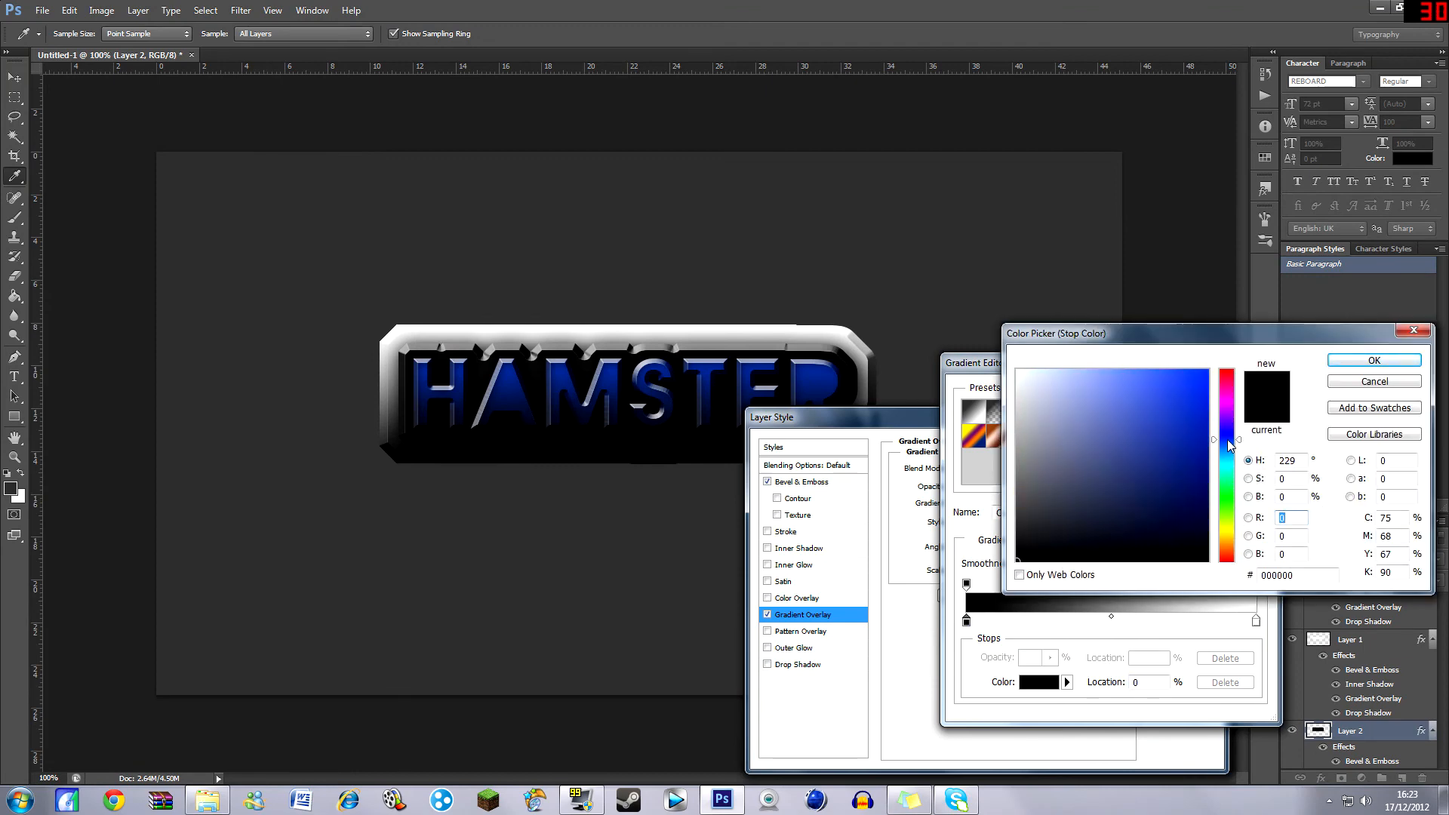
click(1146, 468)
drag(1146, 469, 1152, 479)
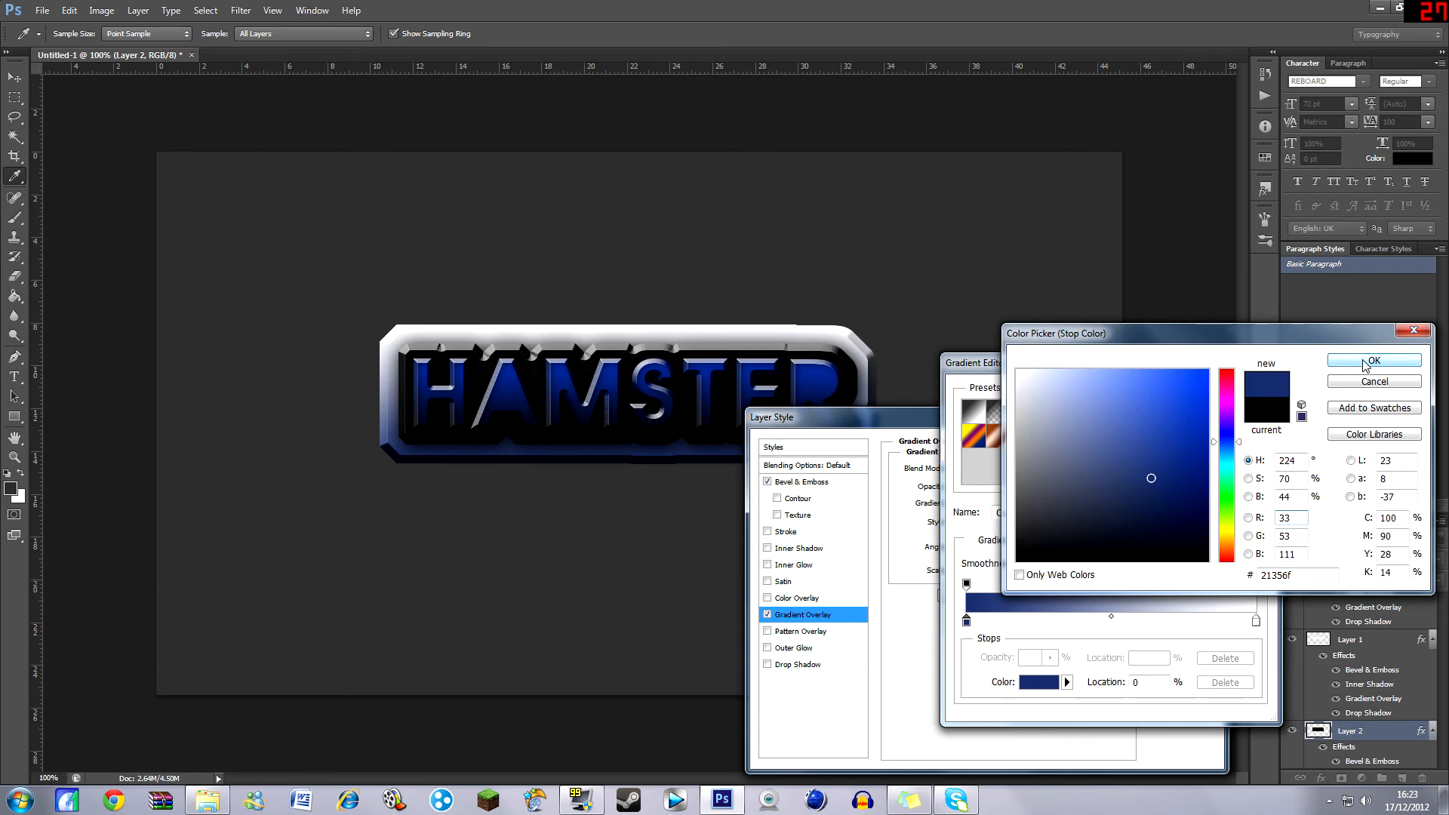
click(1374, 360)
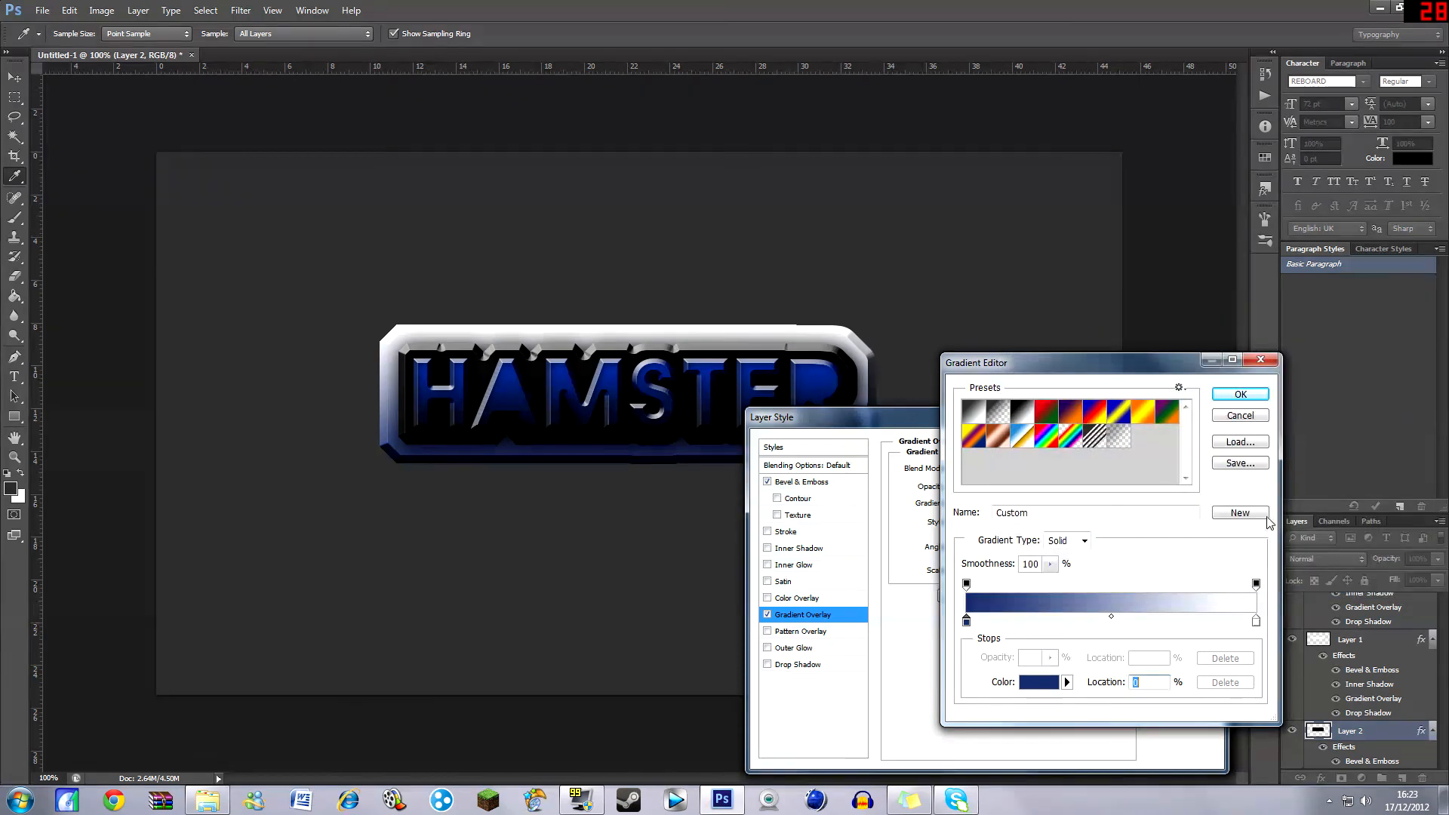
Recolour the white end stop of Layer 2's overlay gradient to bright blue 0072ff.
click(1256, 620)
double_click(1256, 621)
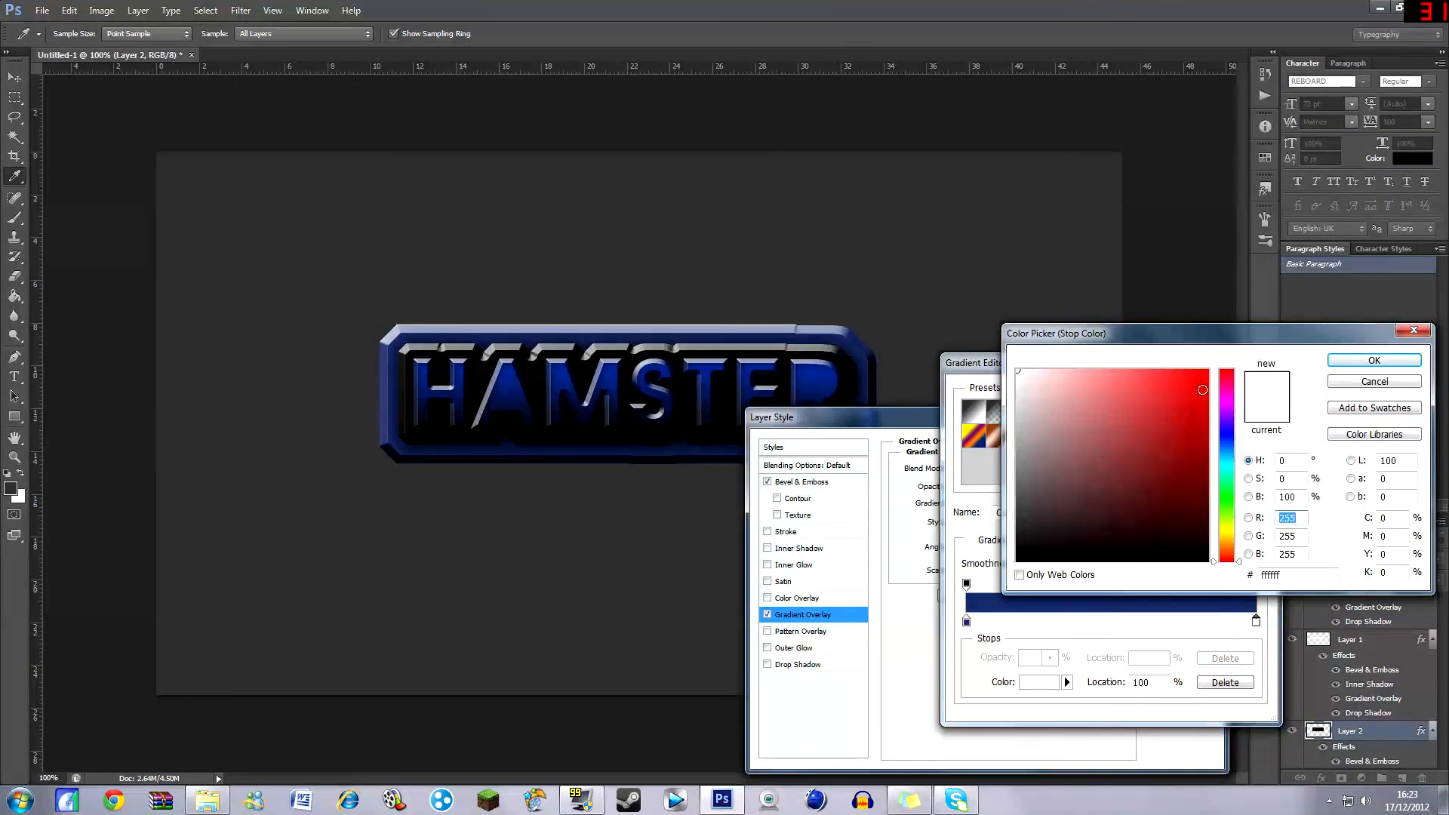
click(1225, 448)
drag(1194, 408, 1208, 369)
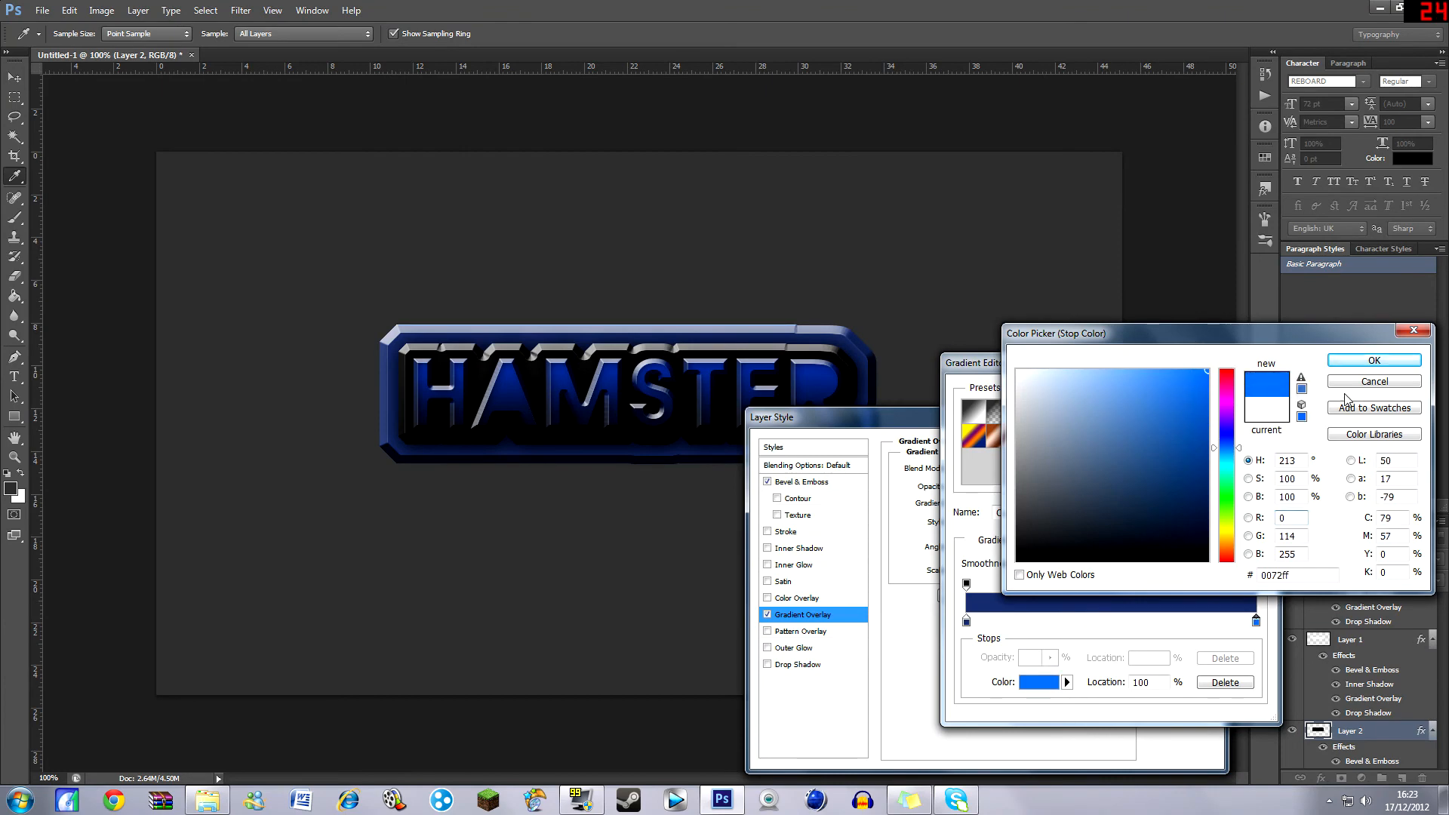
click(1374, 360)
Rearrange the overlapping stops at the gradient's end, with the bright blue stop at the 99% location.
click(1255, 620)
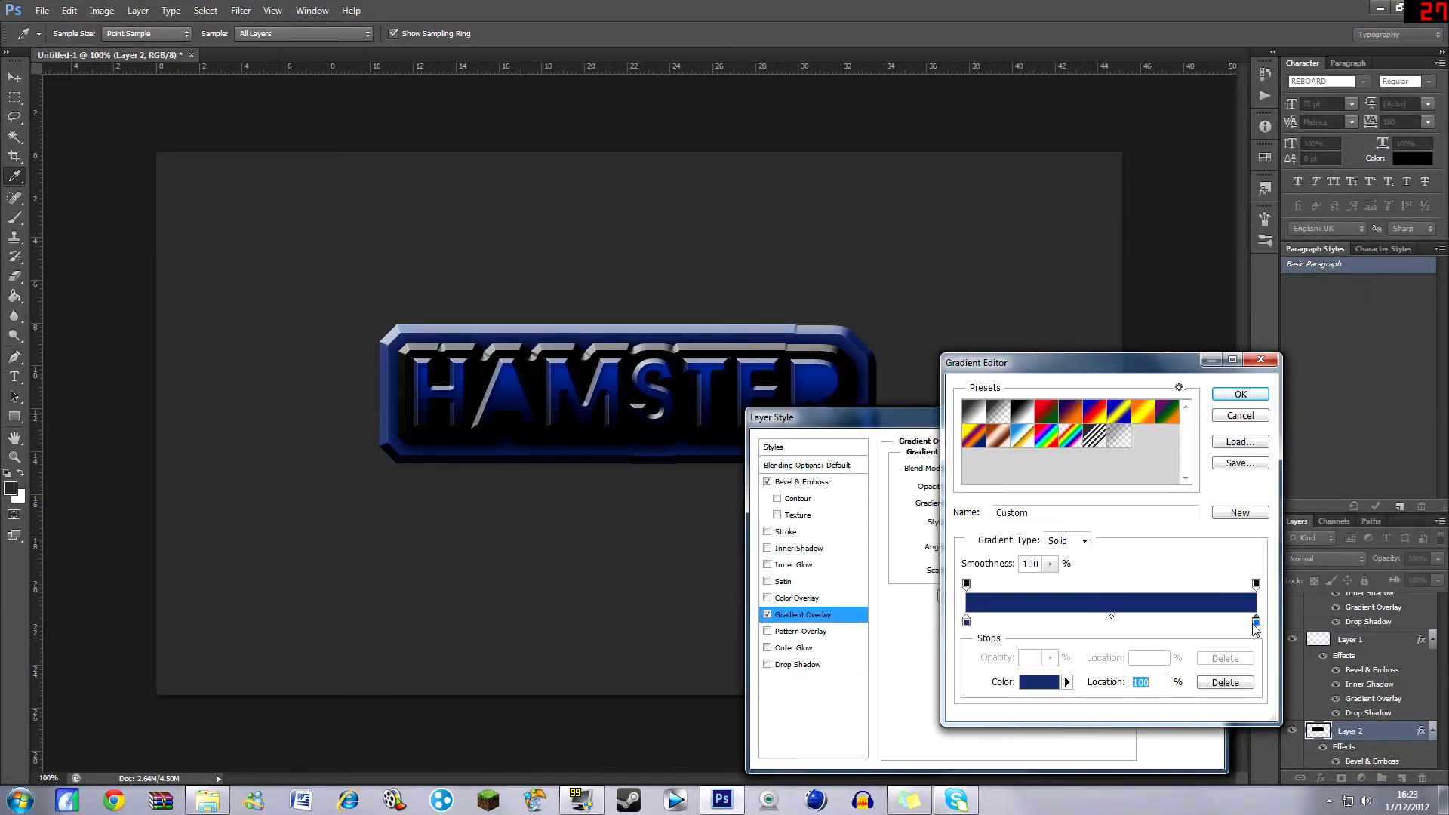
drag(1255, 622, 1255, 622)
key(Down)
key(Down)
key(Down)
key(Down)
mouse_move(1253, 622)
mouse_down()
mouse_move(1232, 628)
mouse_move(1269, 625)
mouse_move(1241, 625)
mouse_move(1256, 625)
mouse_up()
click(1256, 621)
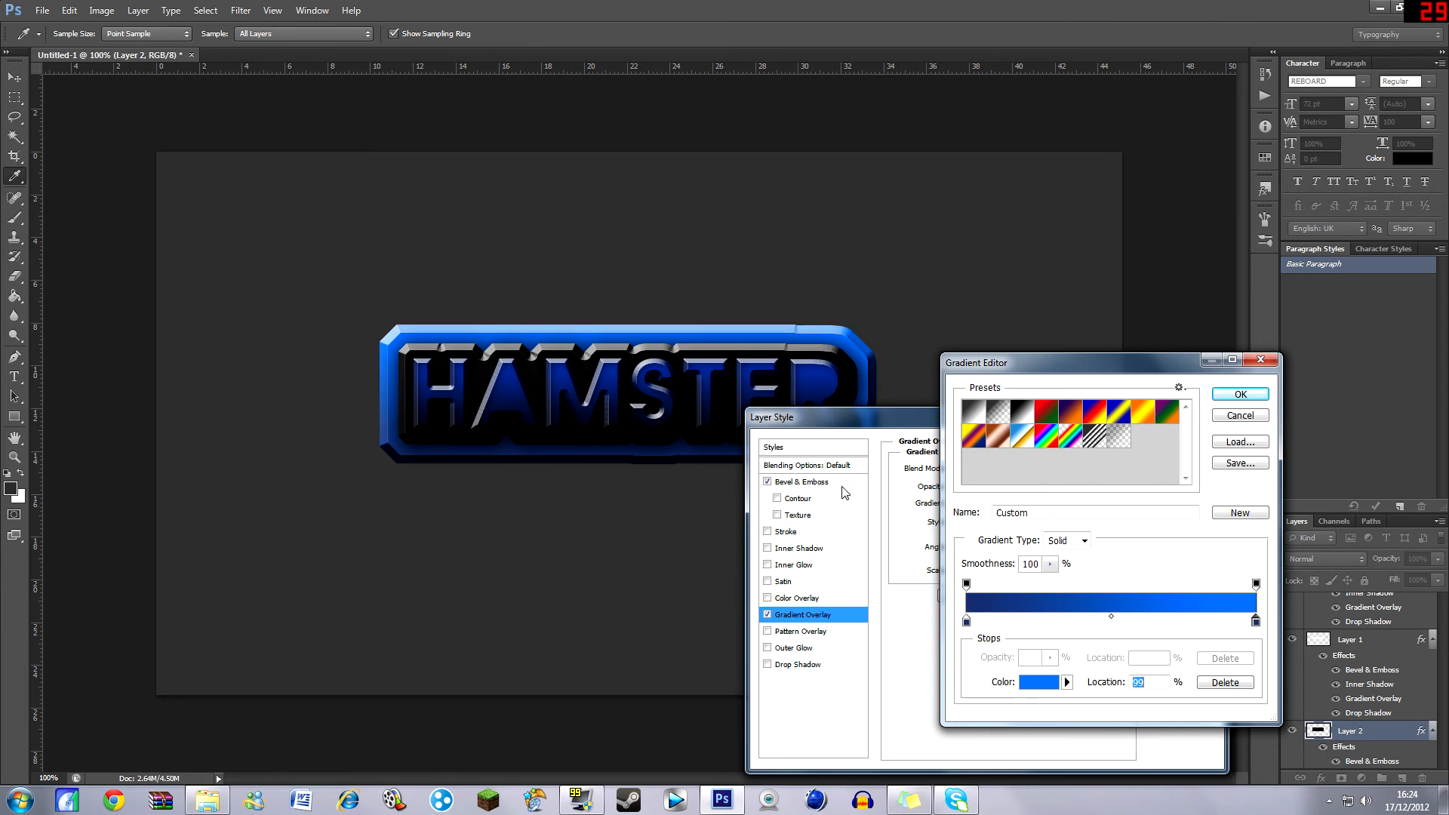
Recolour the starting stop of Layer 2's overlay gradient to dark navy 183555 and accept the gradient.
double_click(967, 621)
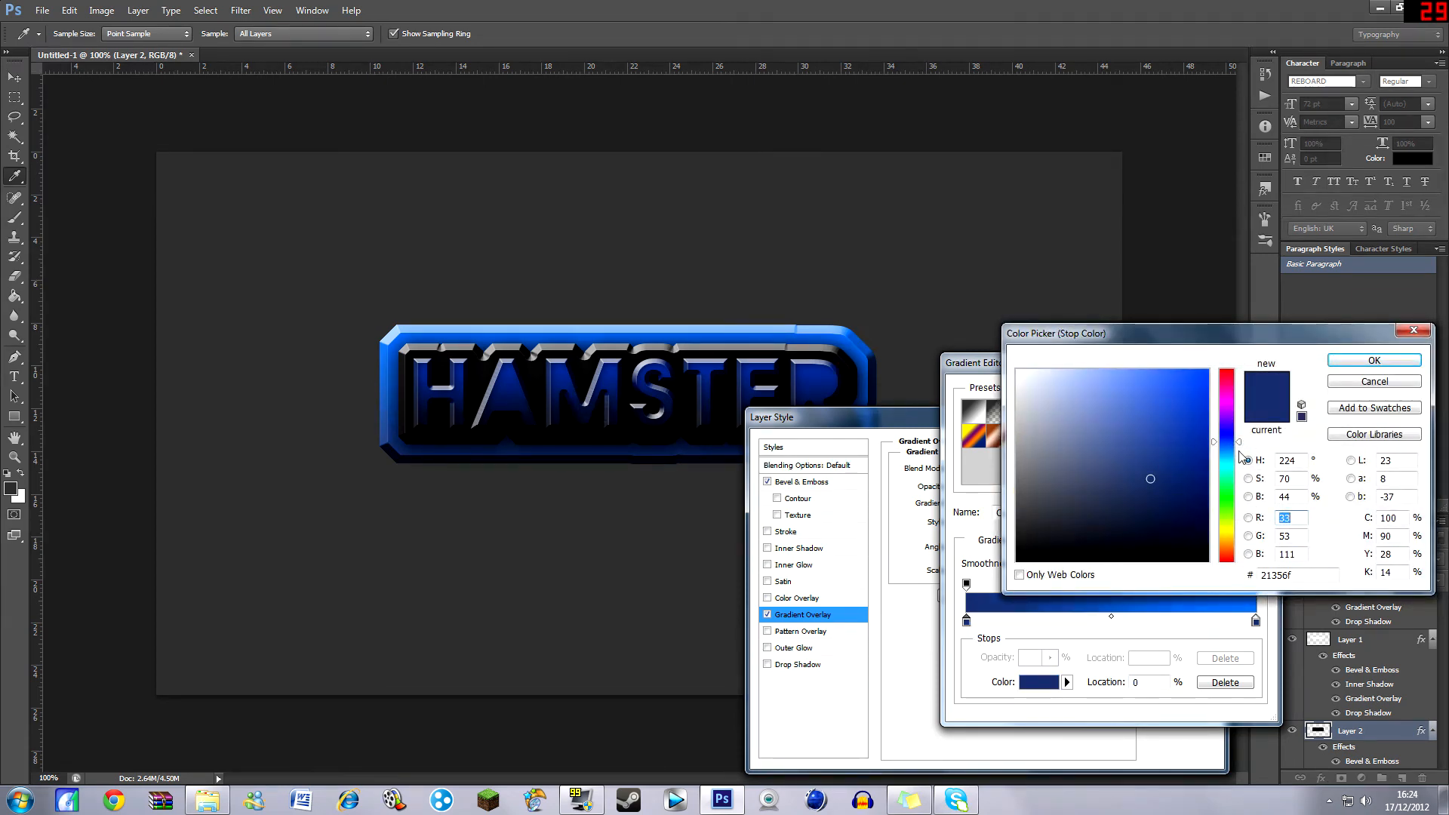
mouse_move(1238, 452)
mouse_down()
mouse_move(1230, 471)
mouse_move(1230, 439)
mouse_move(1231, 453)
mouse_up()
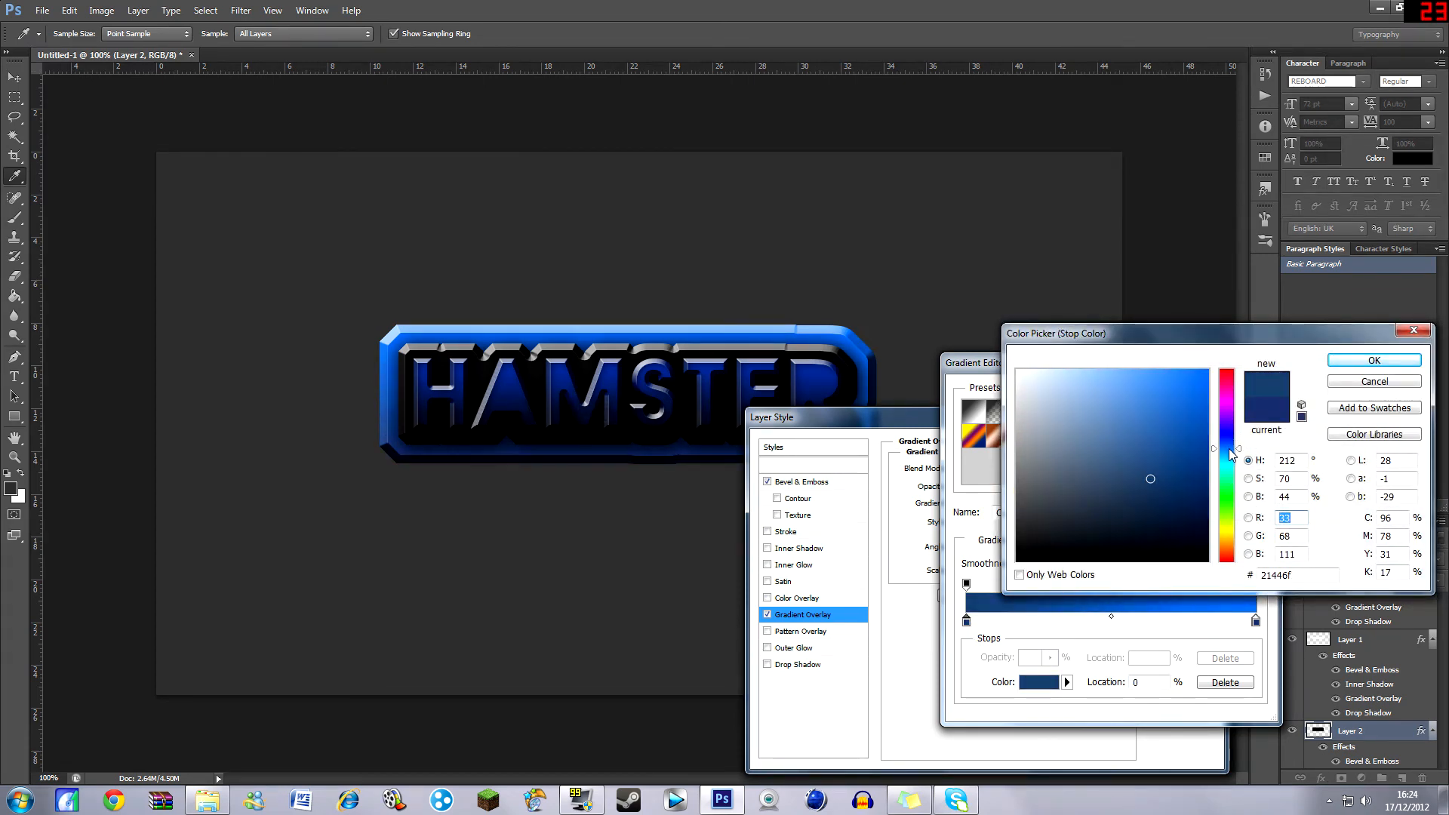
drag(1181, 388, 1155, 498)
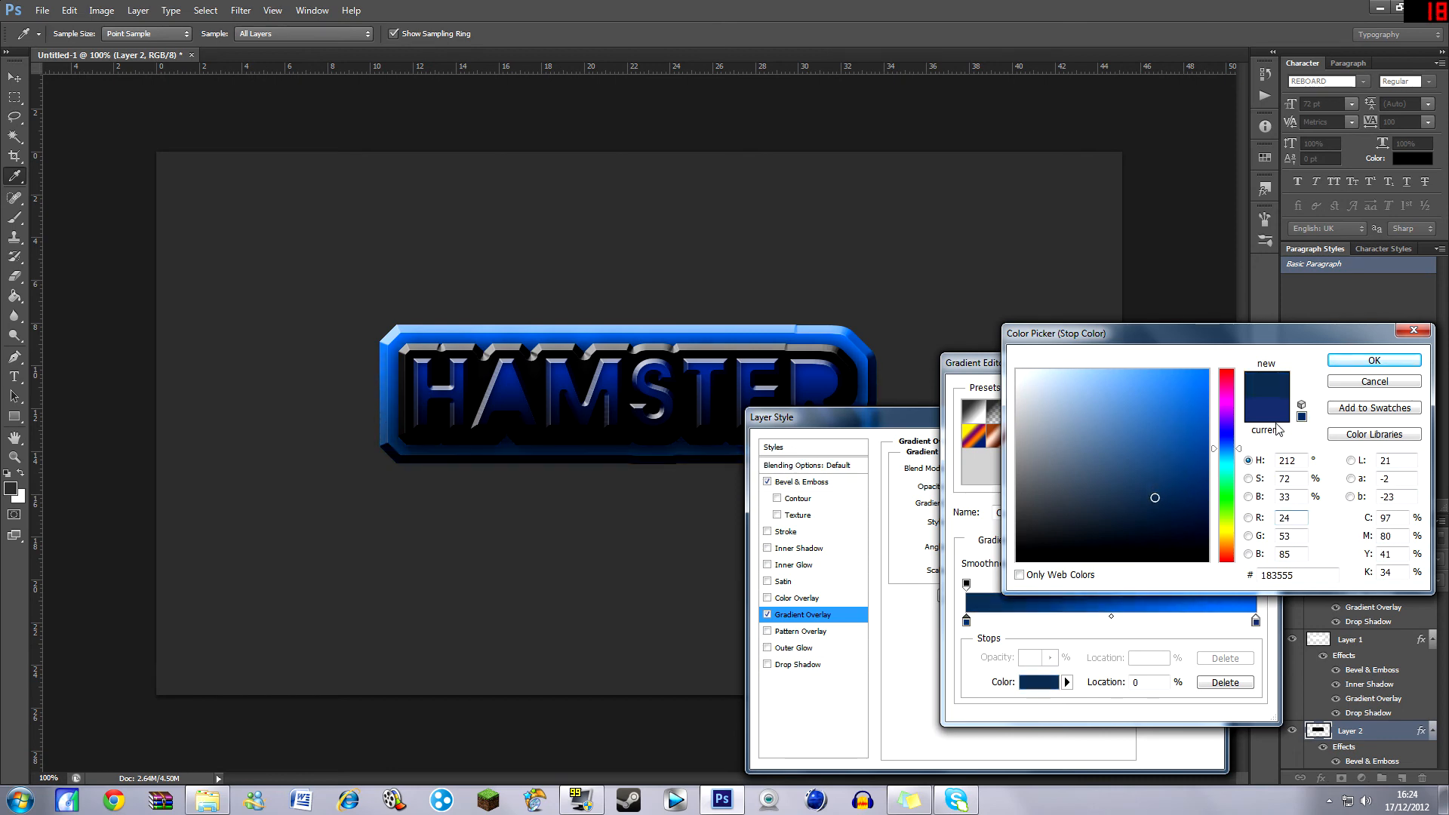
click(1374, 360)
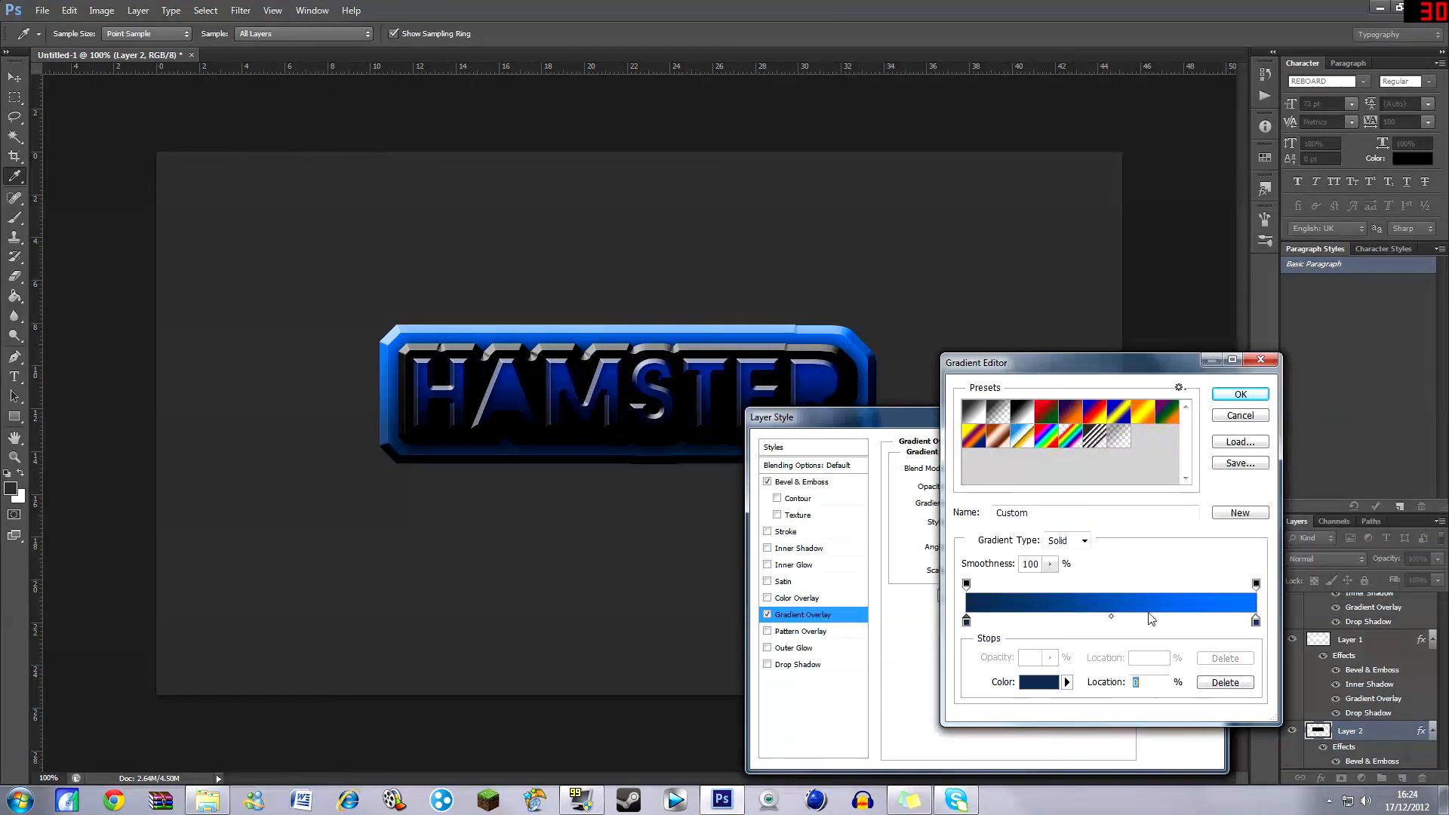
click(1240, 399)
Give Layer 2 a Drop Shadow with 33% spread and an Inner Shadow with 23% choke, both enlarged, and accept the layer style.
click(798, 666)
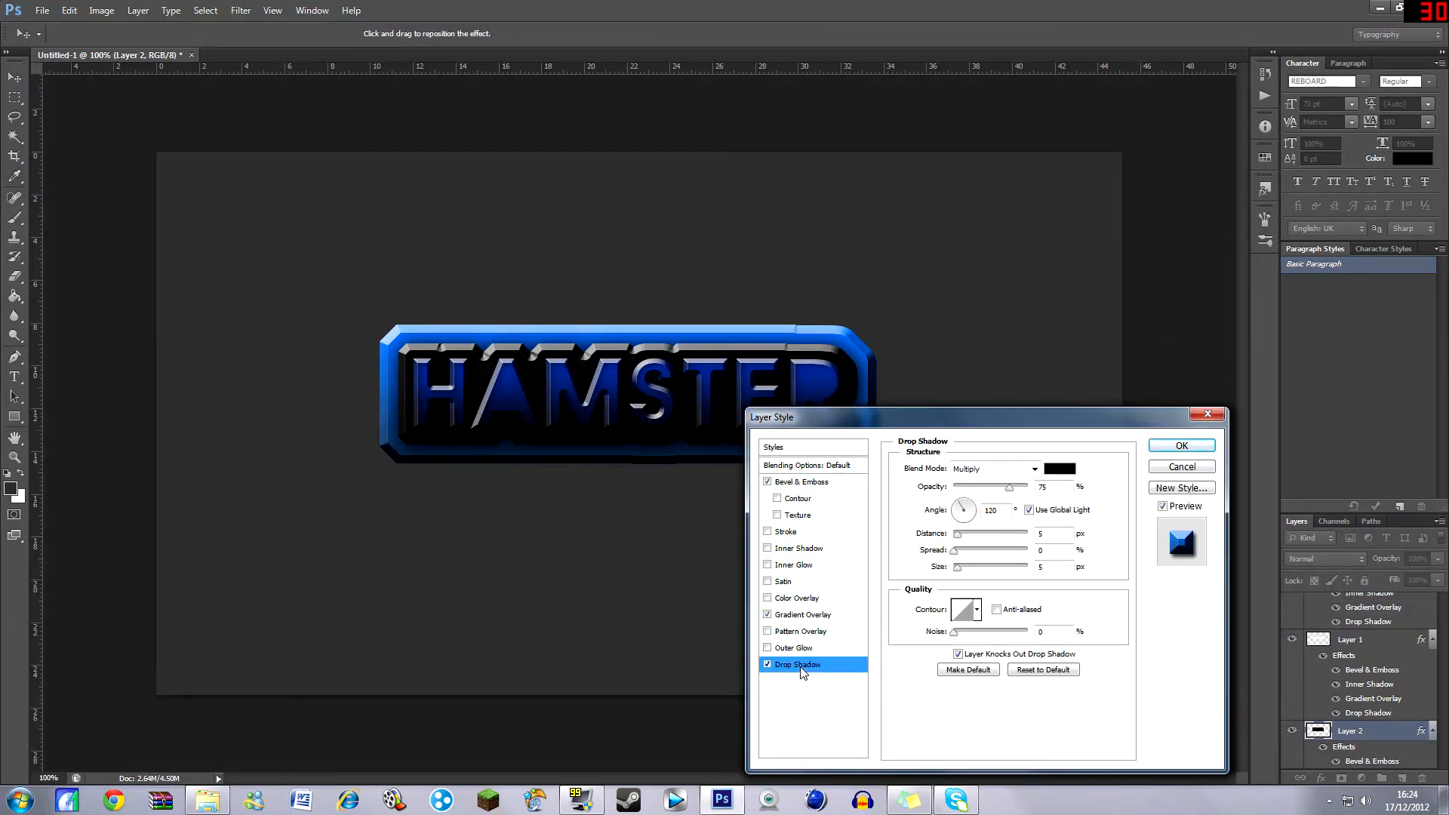
click(977, 566)
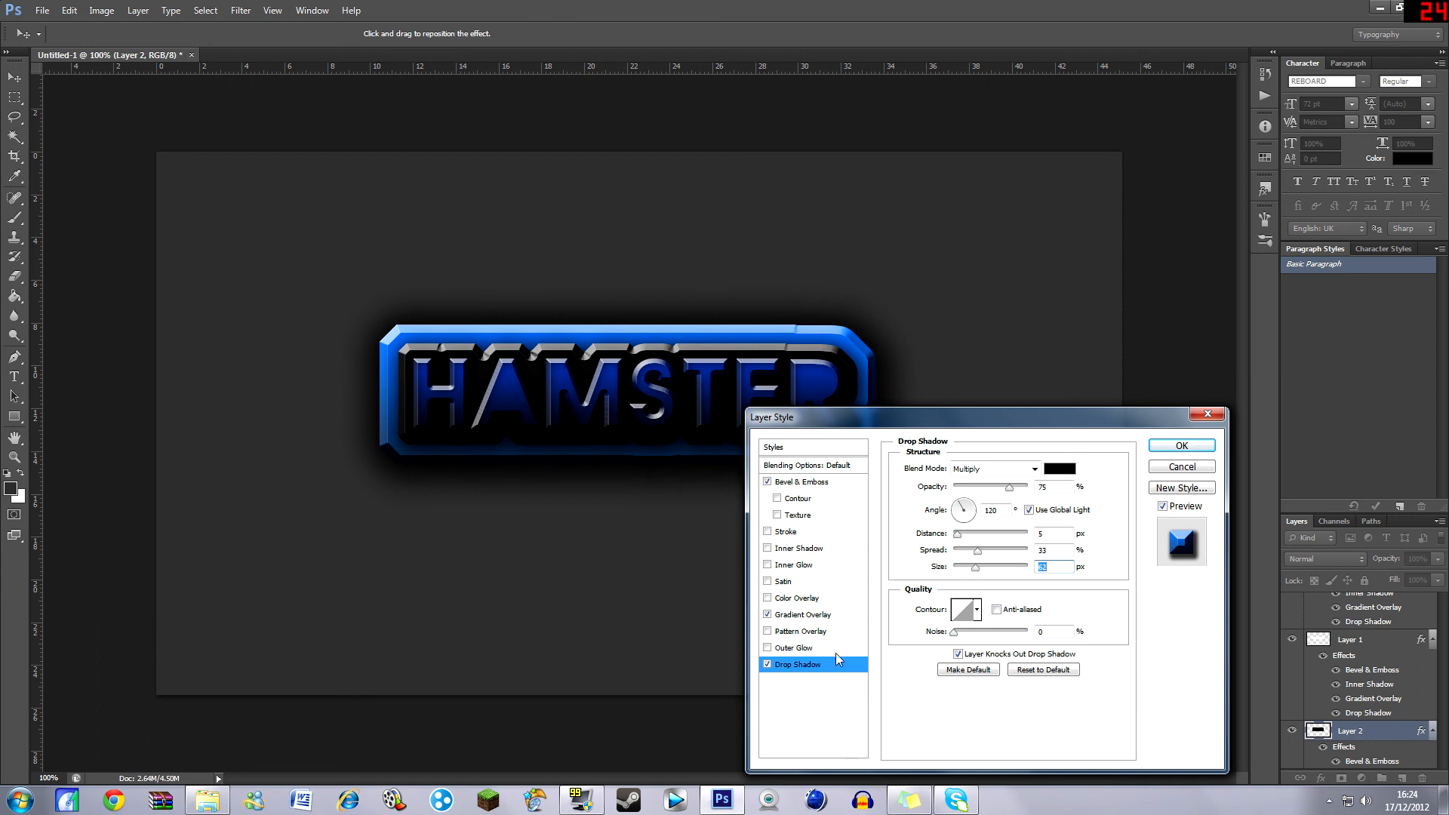
click(817, 552)
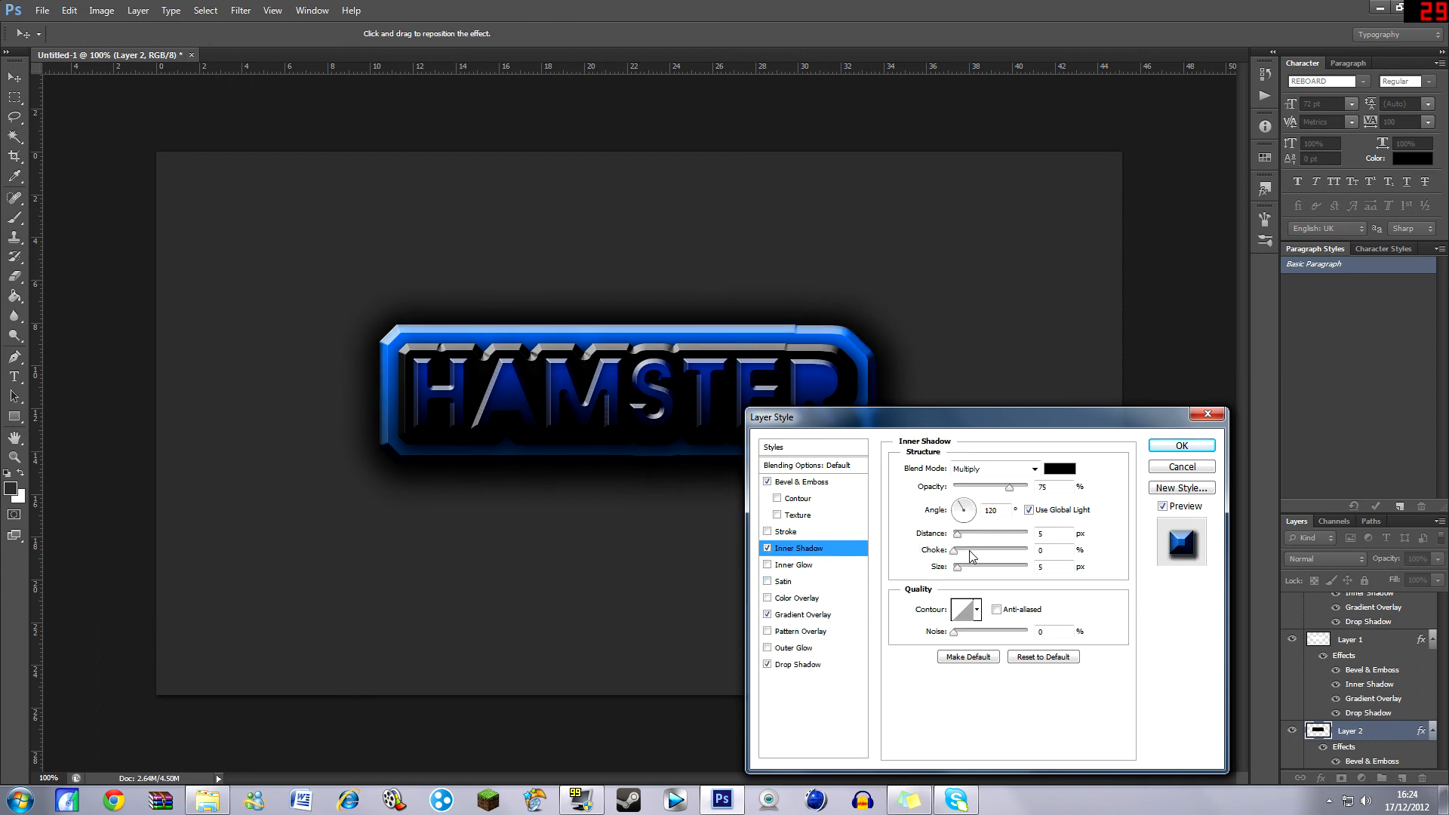
drag(973, 557, 975, 569)
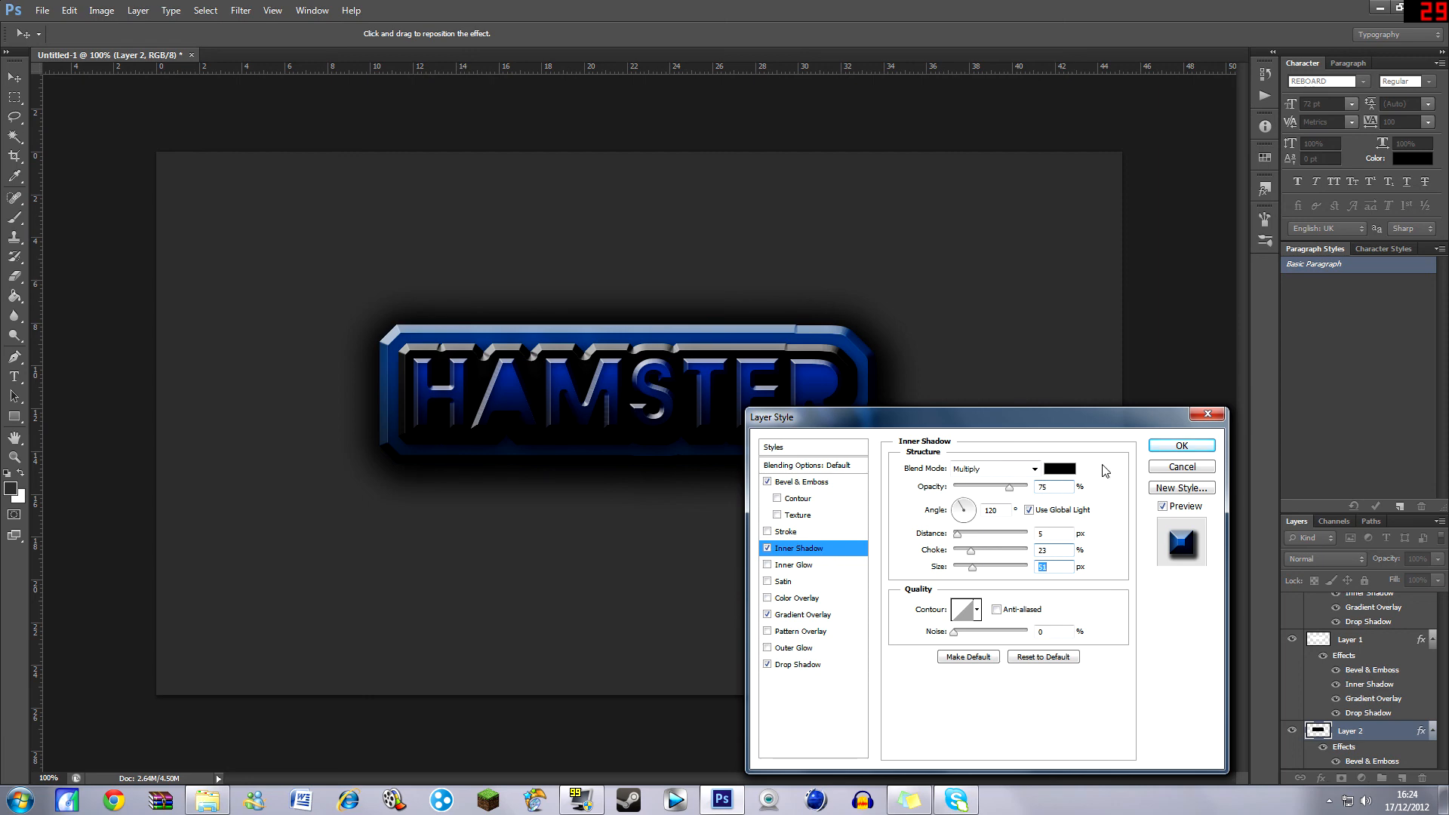
click(1178, 447)
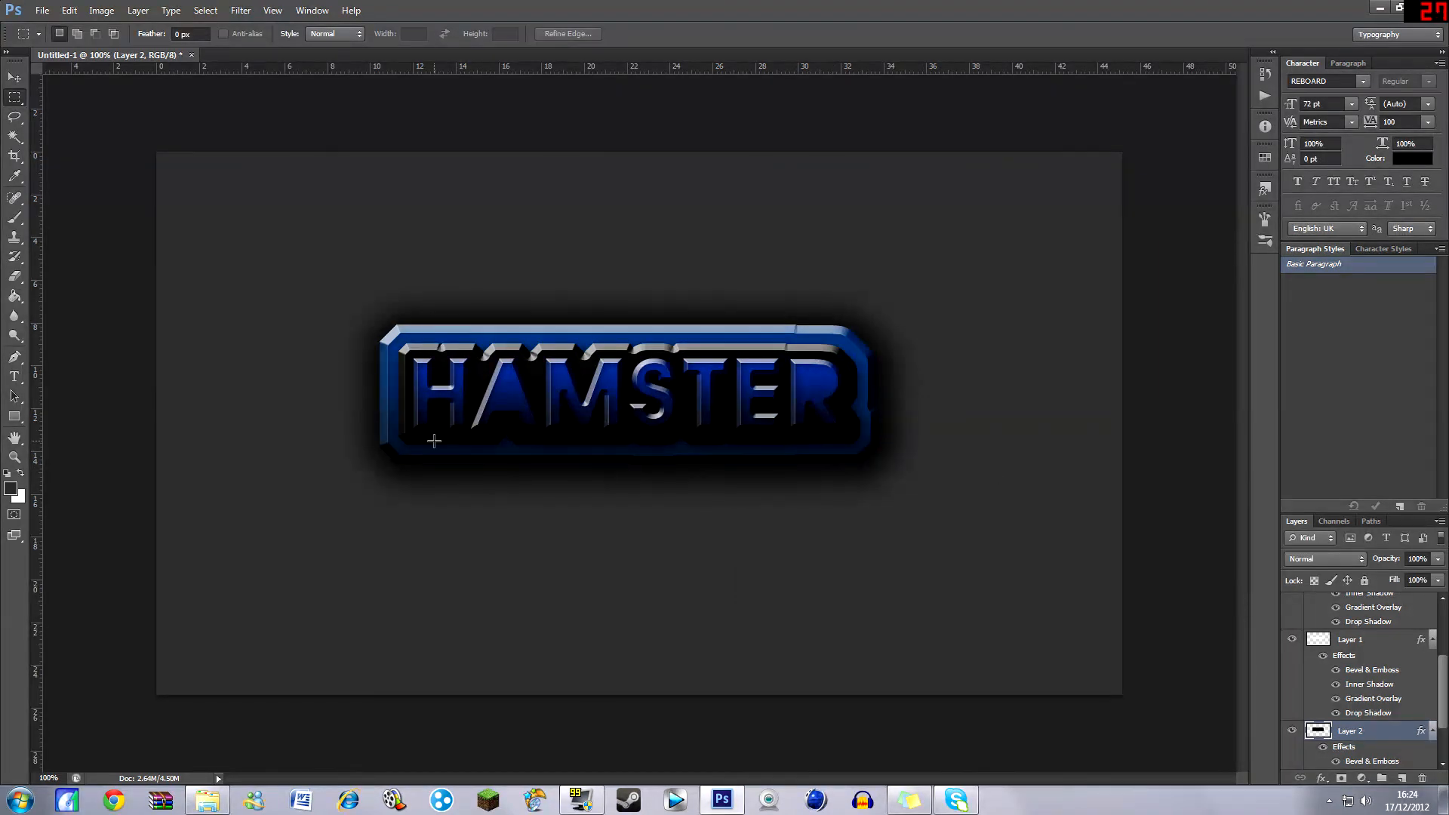
Select the HAMSTER text layer together with Layers 1 and 2, rasterize the type and merge the three layers into one.
drag(1438, 667, 1446, 634)
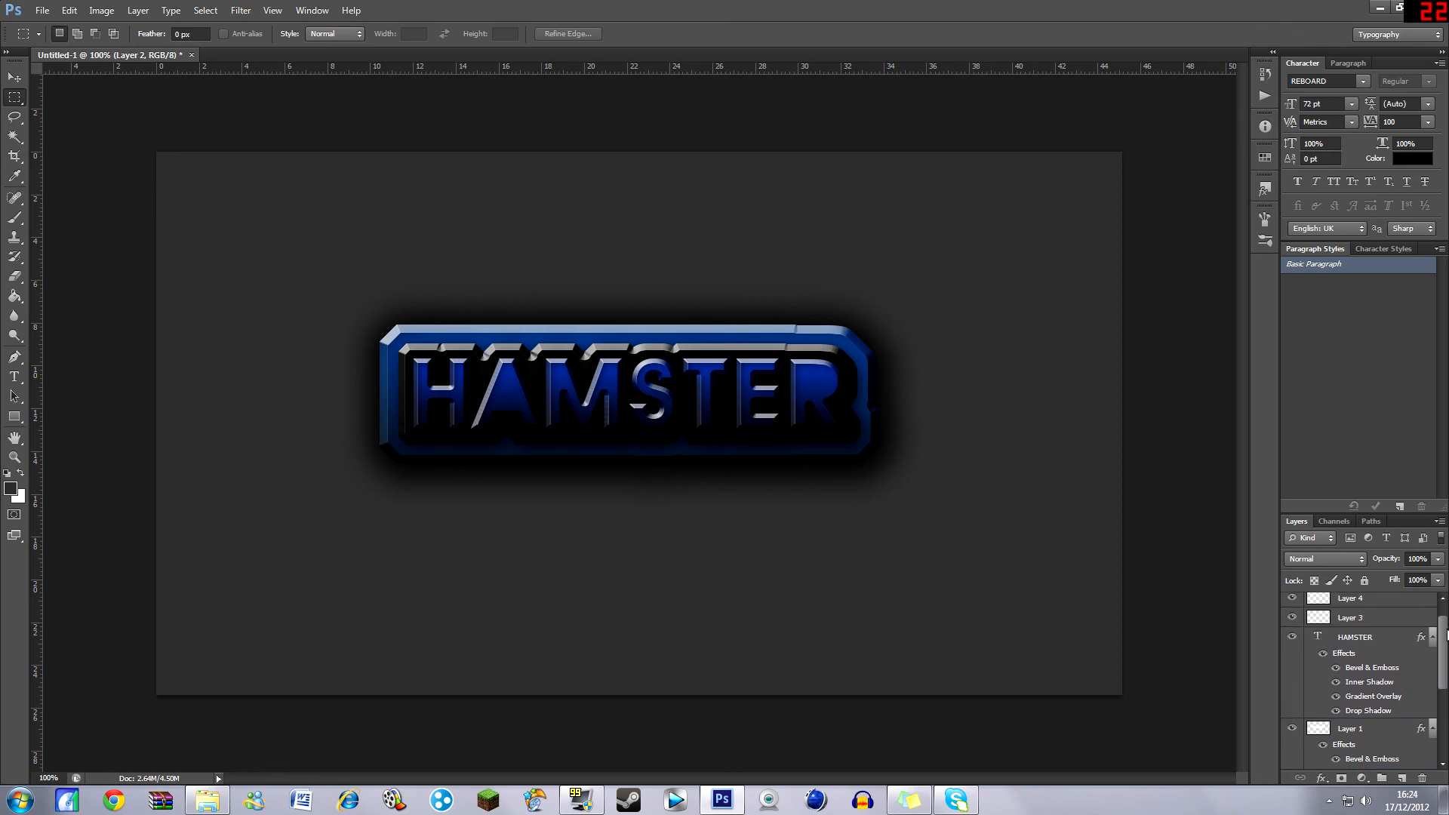
ctrl+click(1388, 642)
ctrl+click(1379, 726)
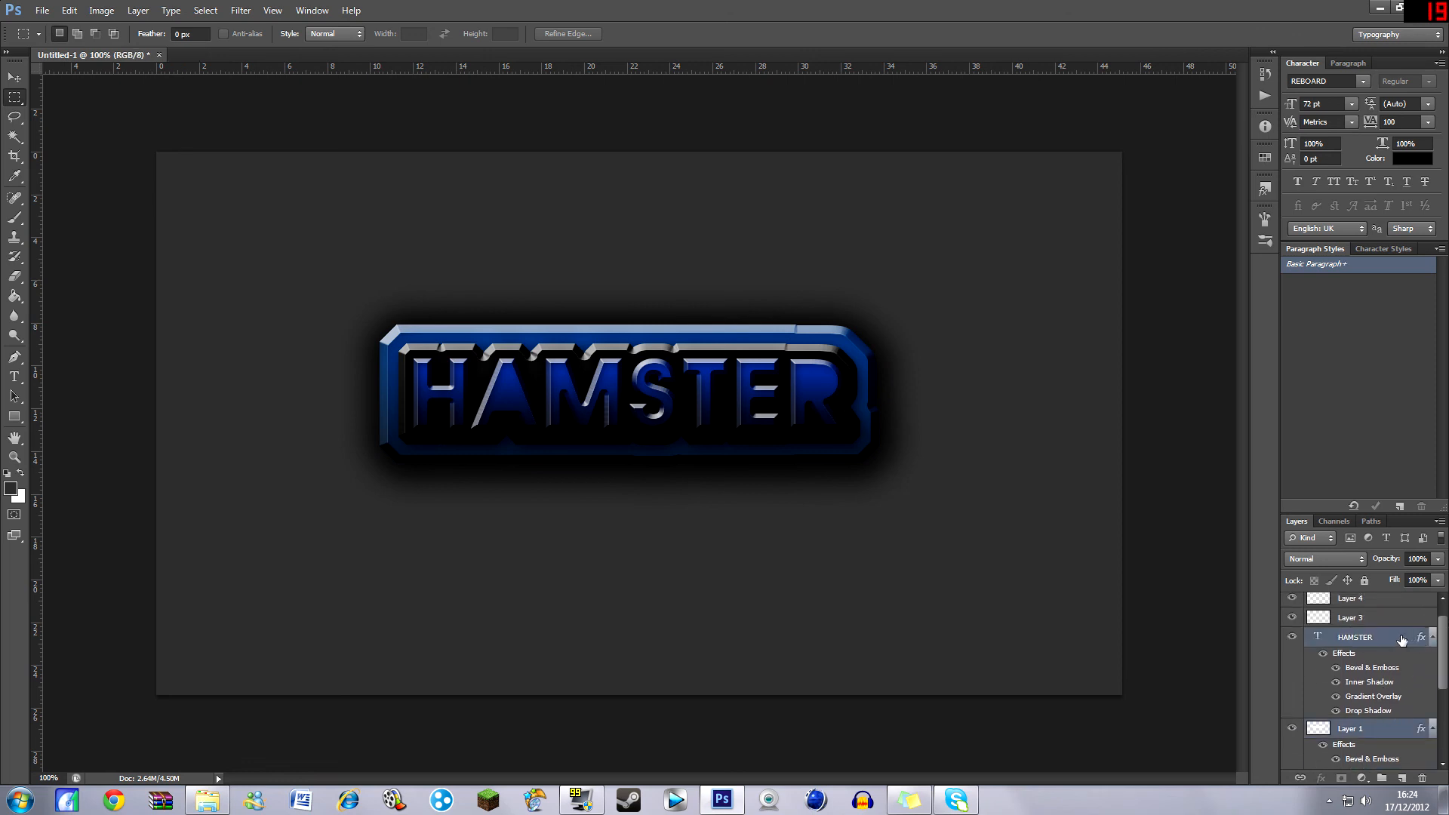
drag(1443, 643, 1445, 661)
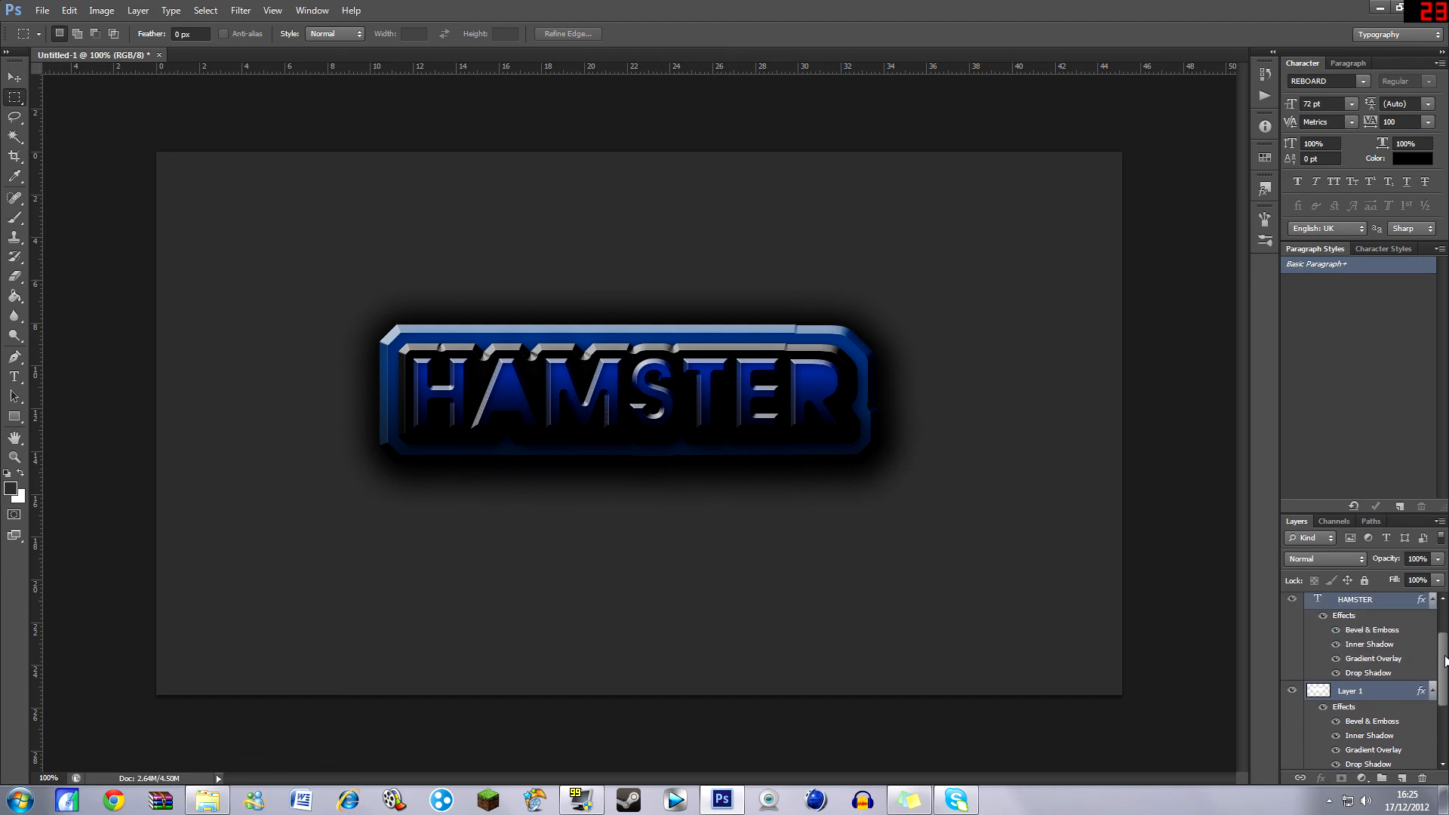
right_click(1392, 603)
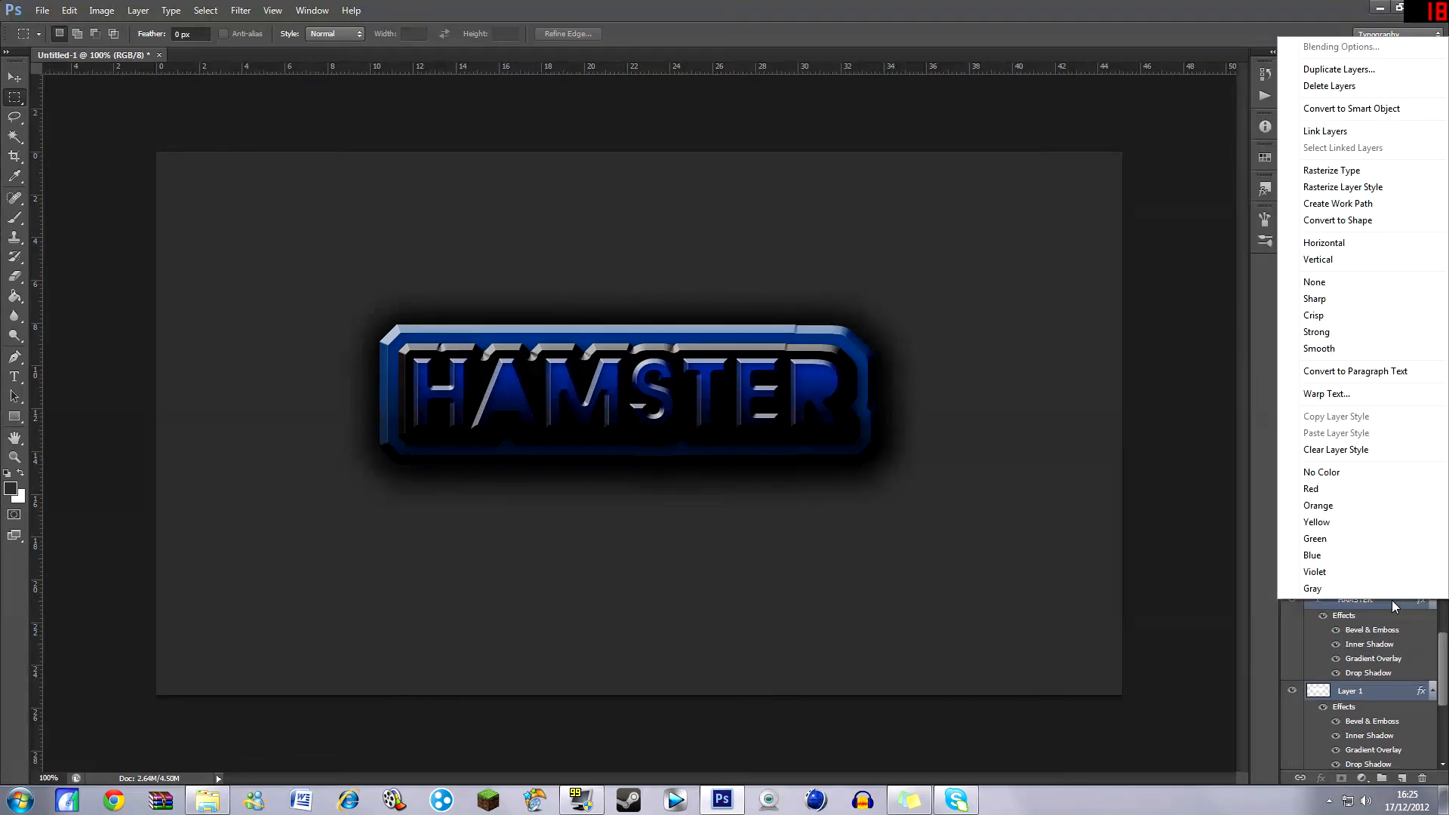
click(1347, 171)
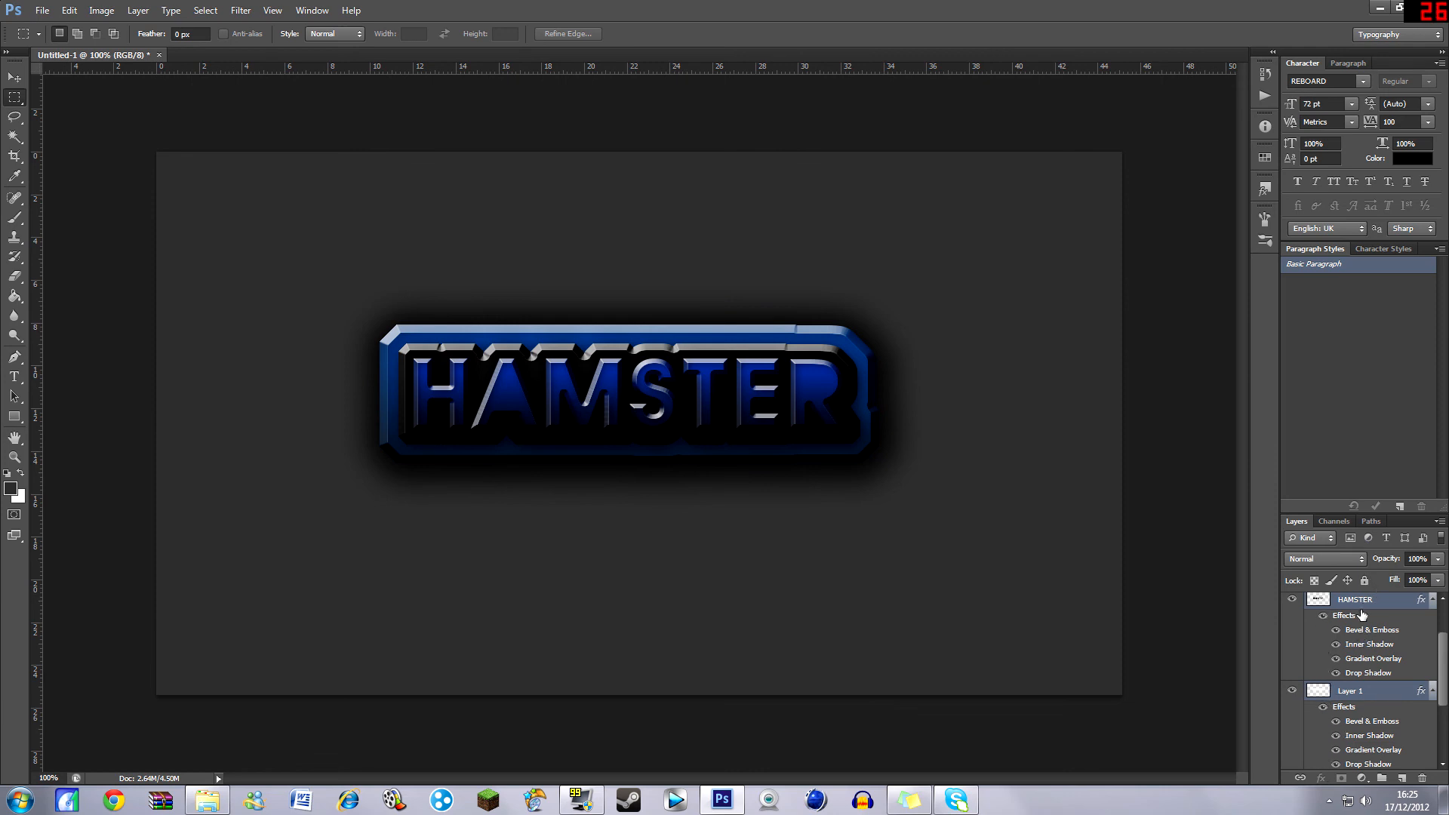
right_click(1388, 608)
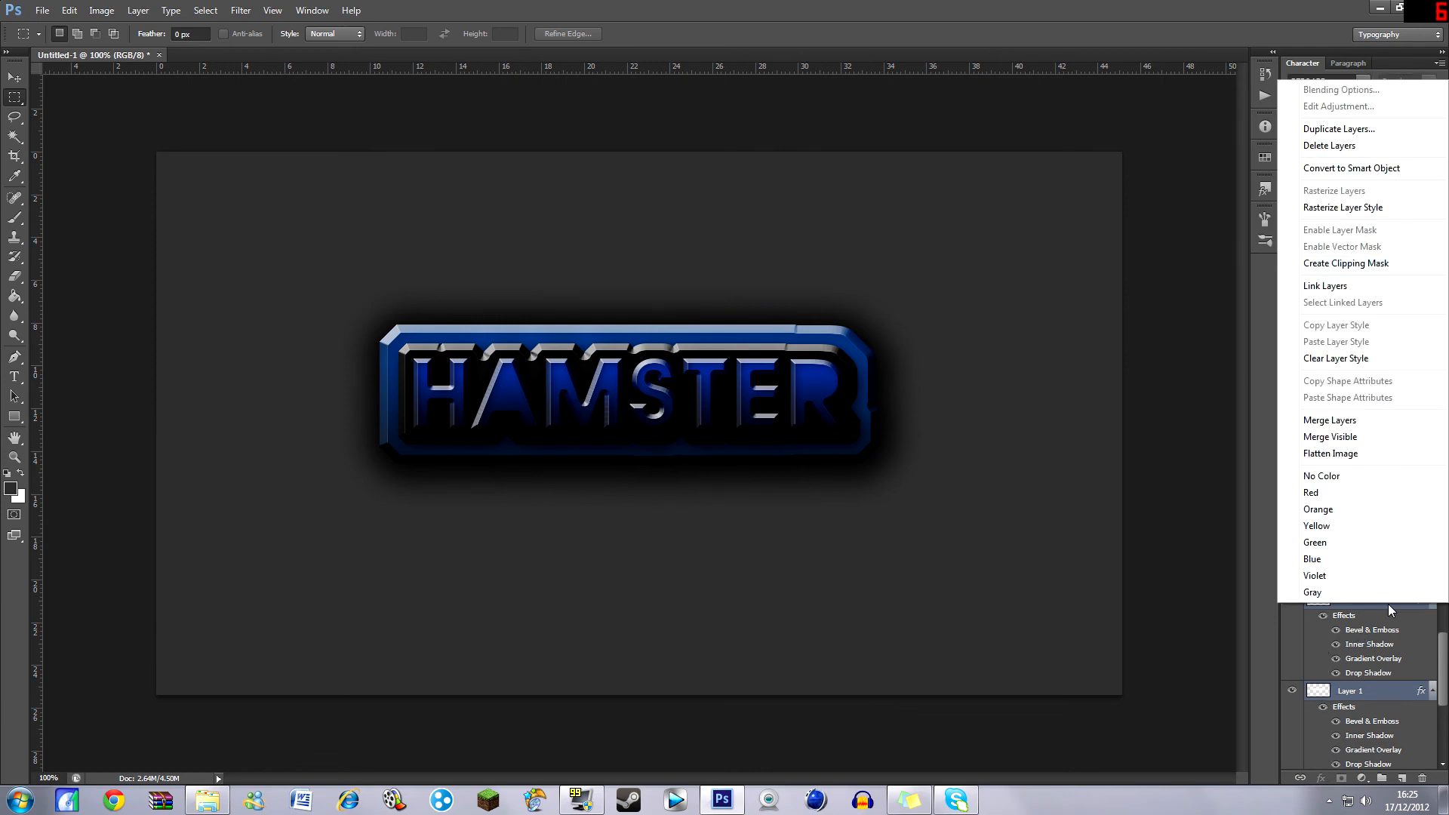
click(1330, 420)
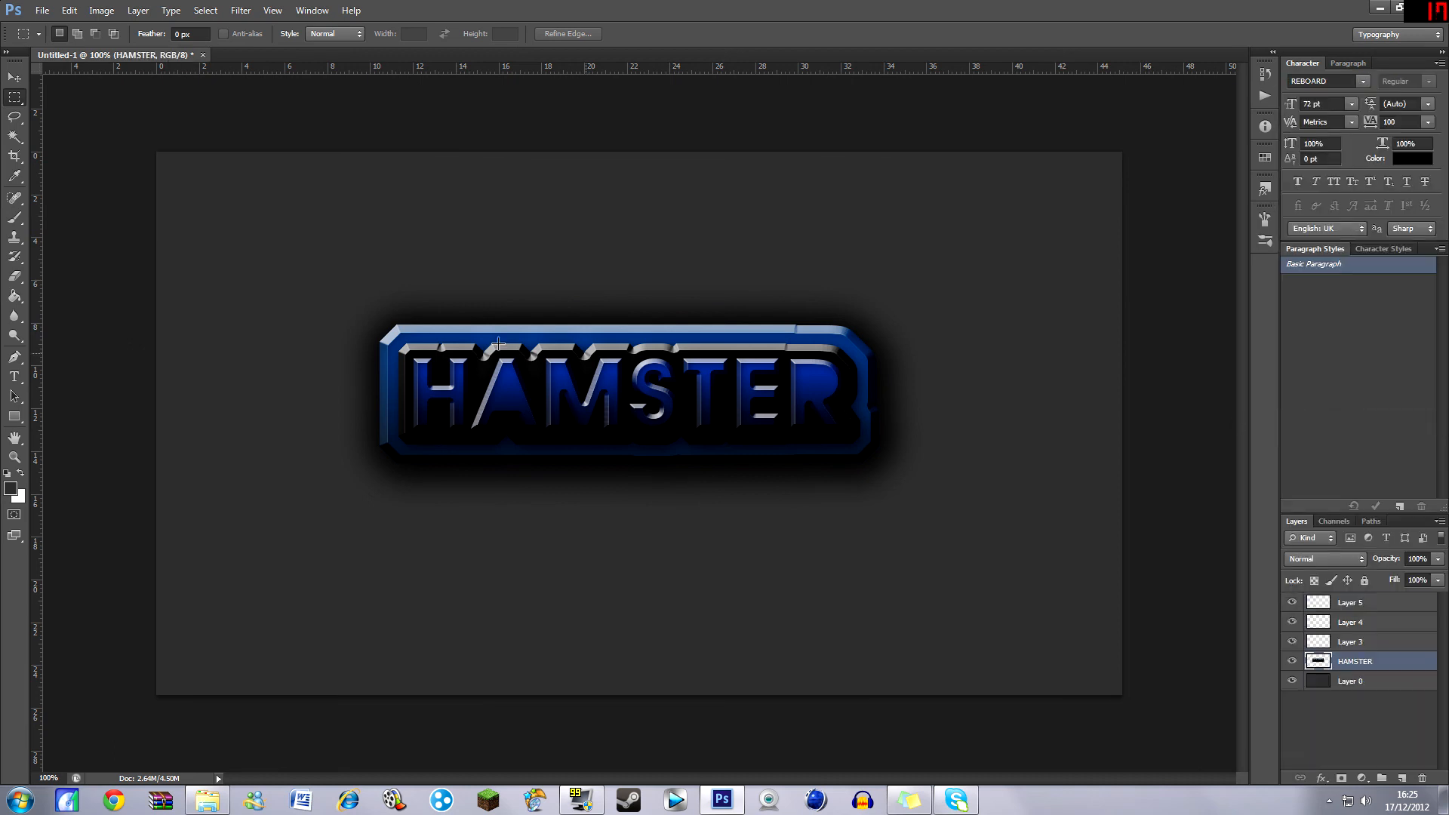
Move the merged HAMSTER layer closer to the centre of the canvas and switch to the Rectangular Marquee tool.
key(v)
drag(557, 350, 587, 379)
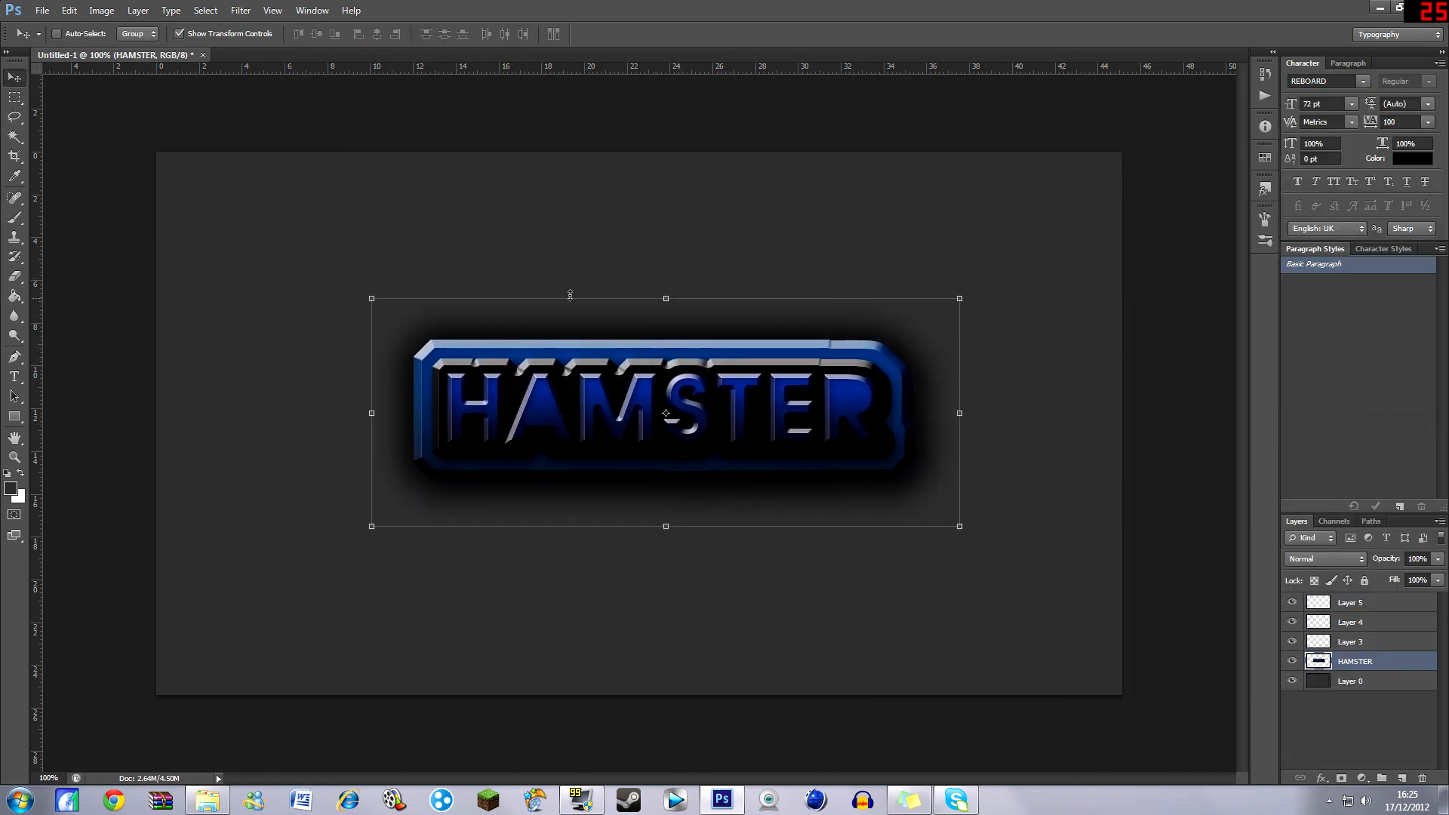
click(13, 99)
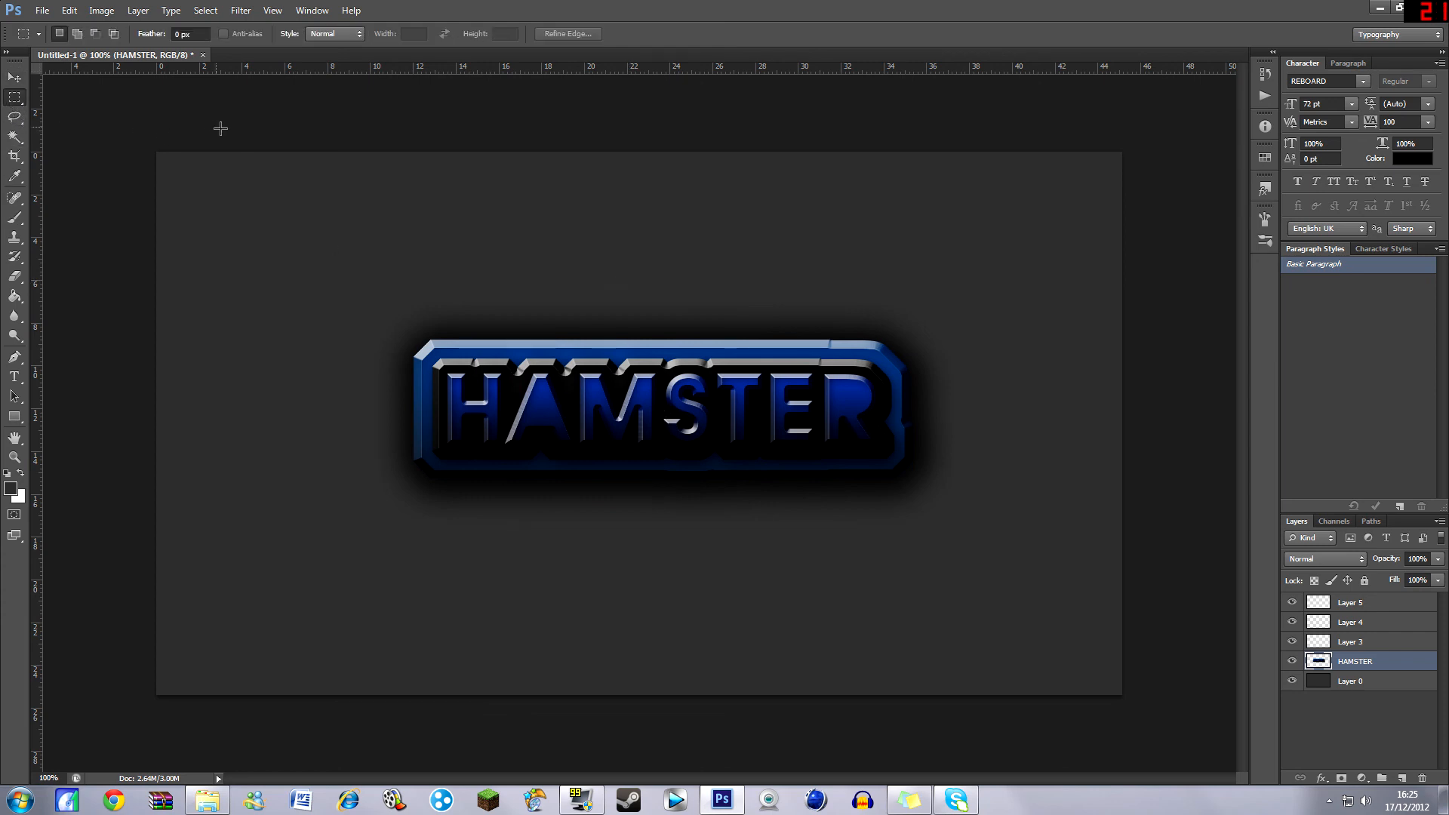